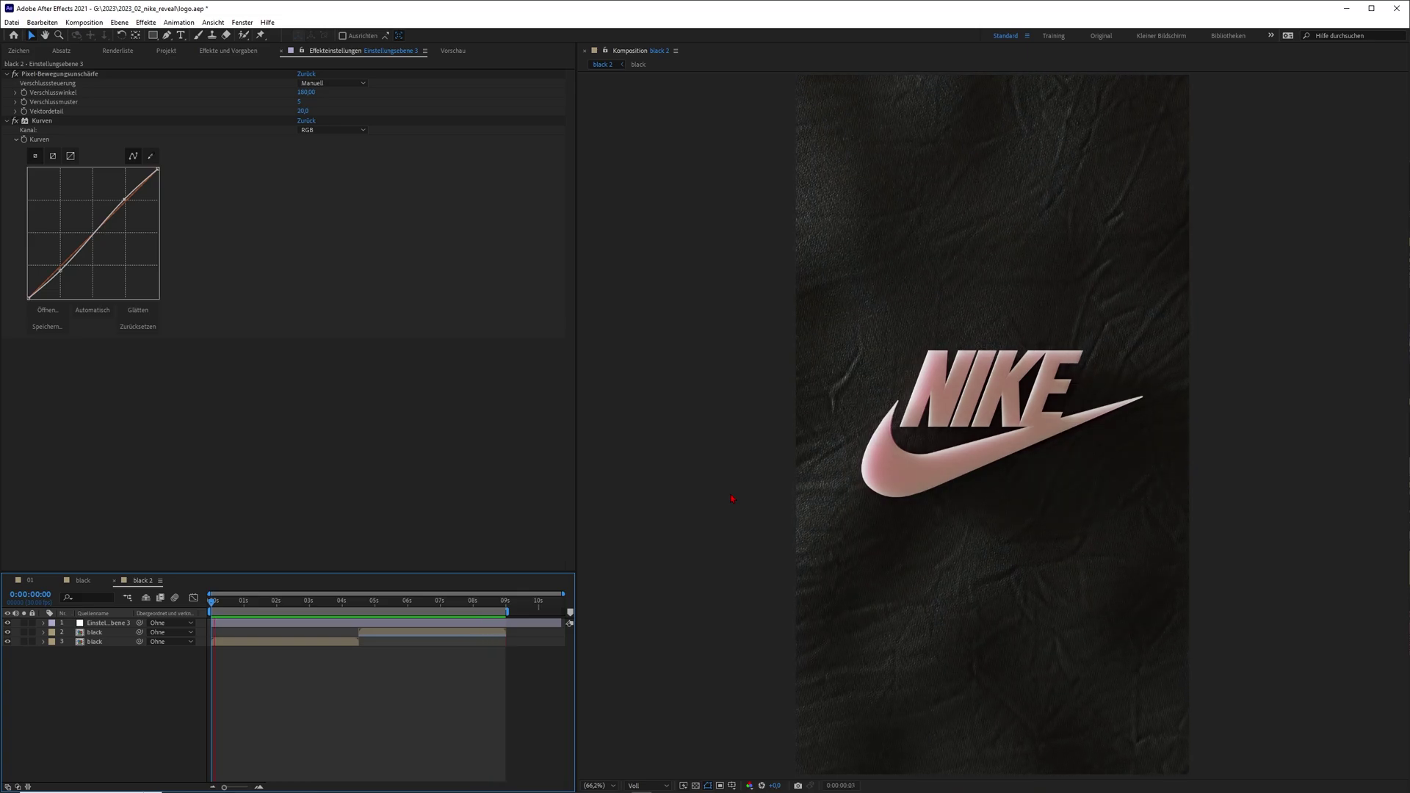
Preview the finished logo animation and look through the reference board with its Nike cloth renders and web page captures
left_click_drag(316, 609, 341, 638)
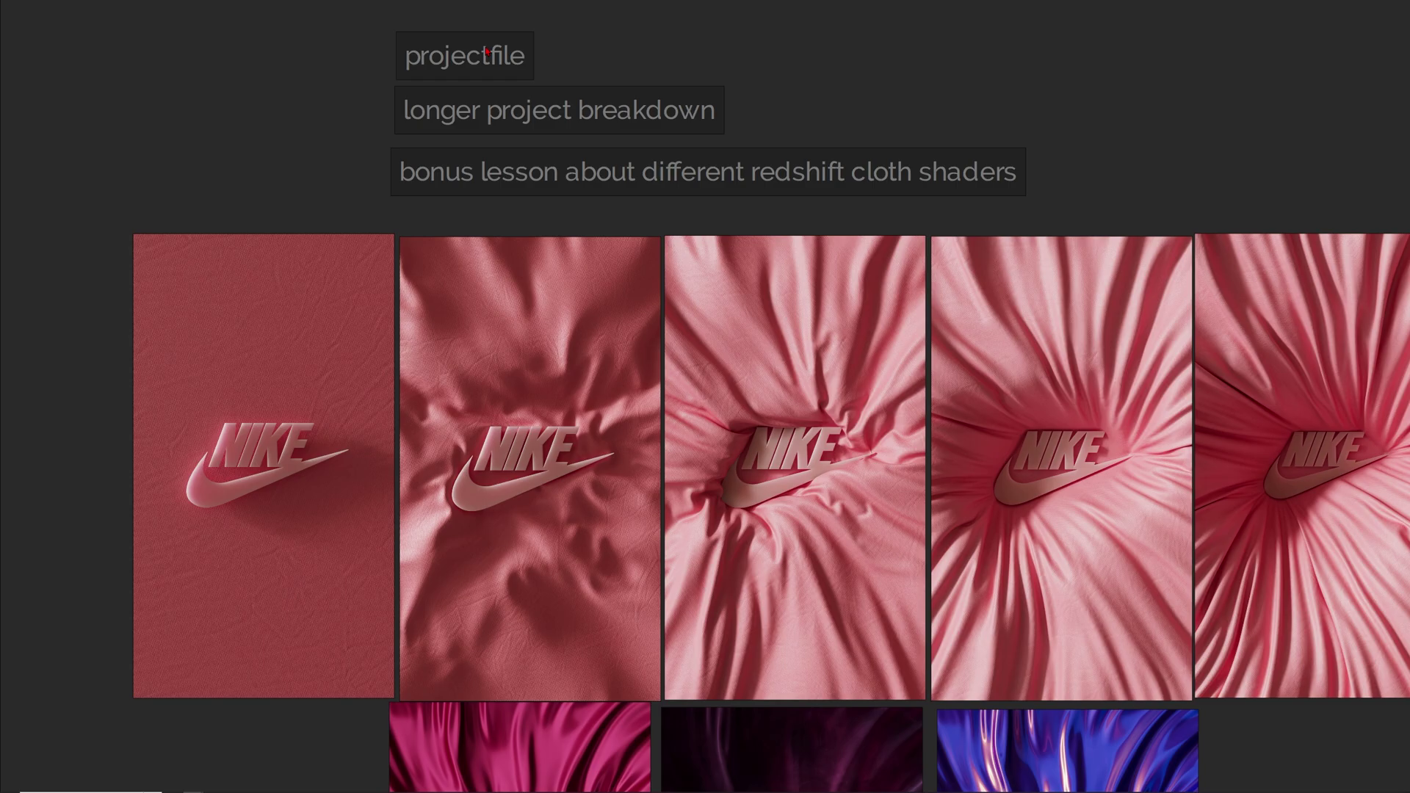
left_click_drag(485, 50, 508, 44)
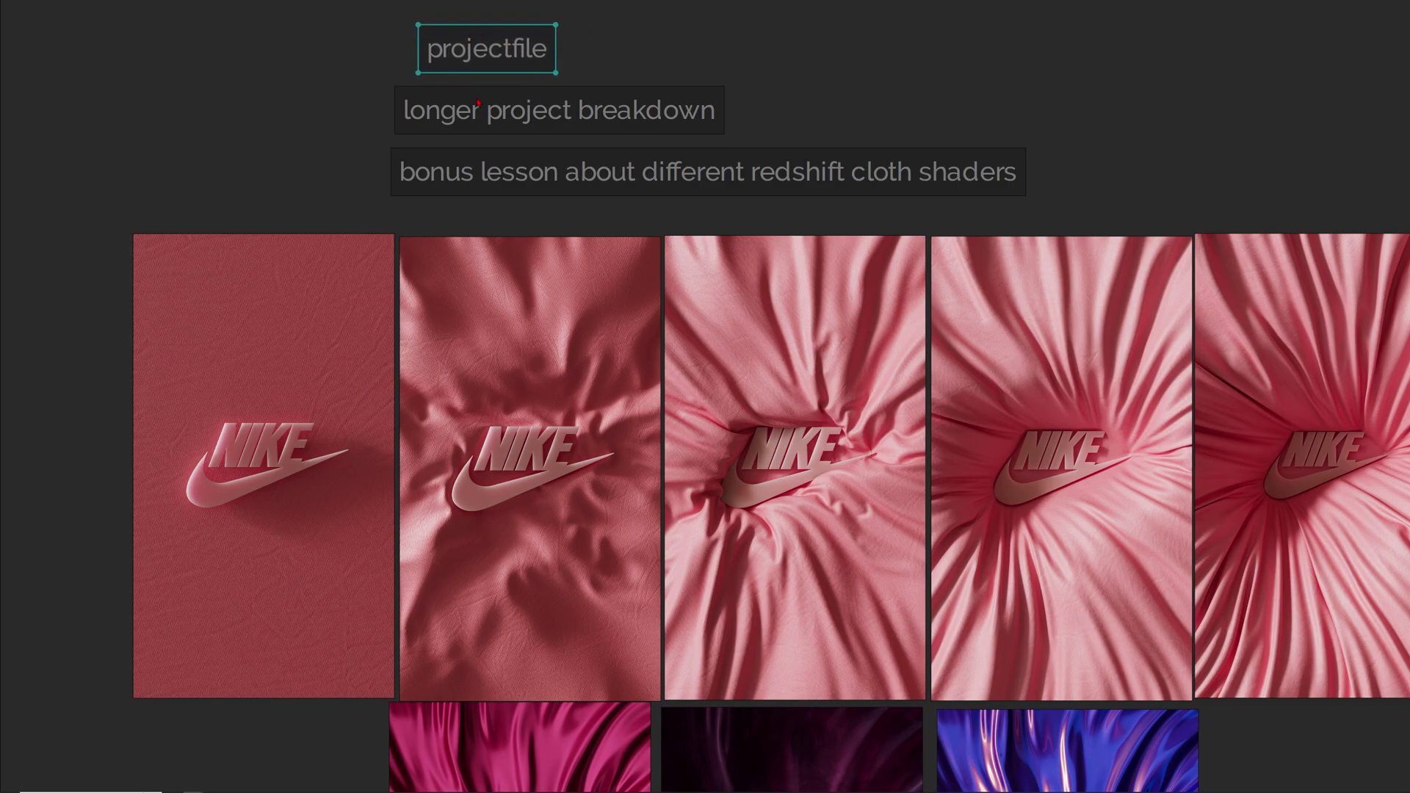
left_click_drag(507, 118, 566, 108)
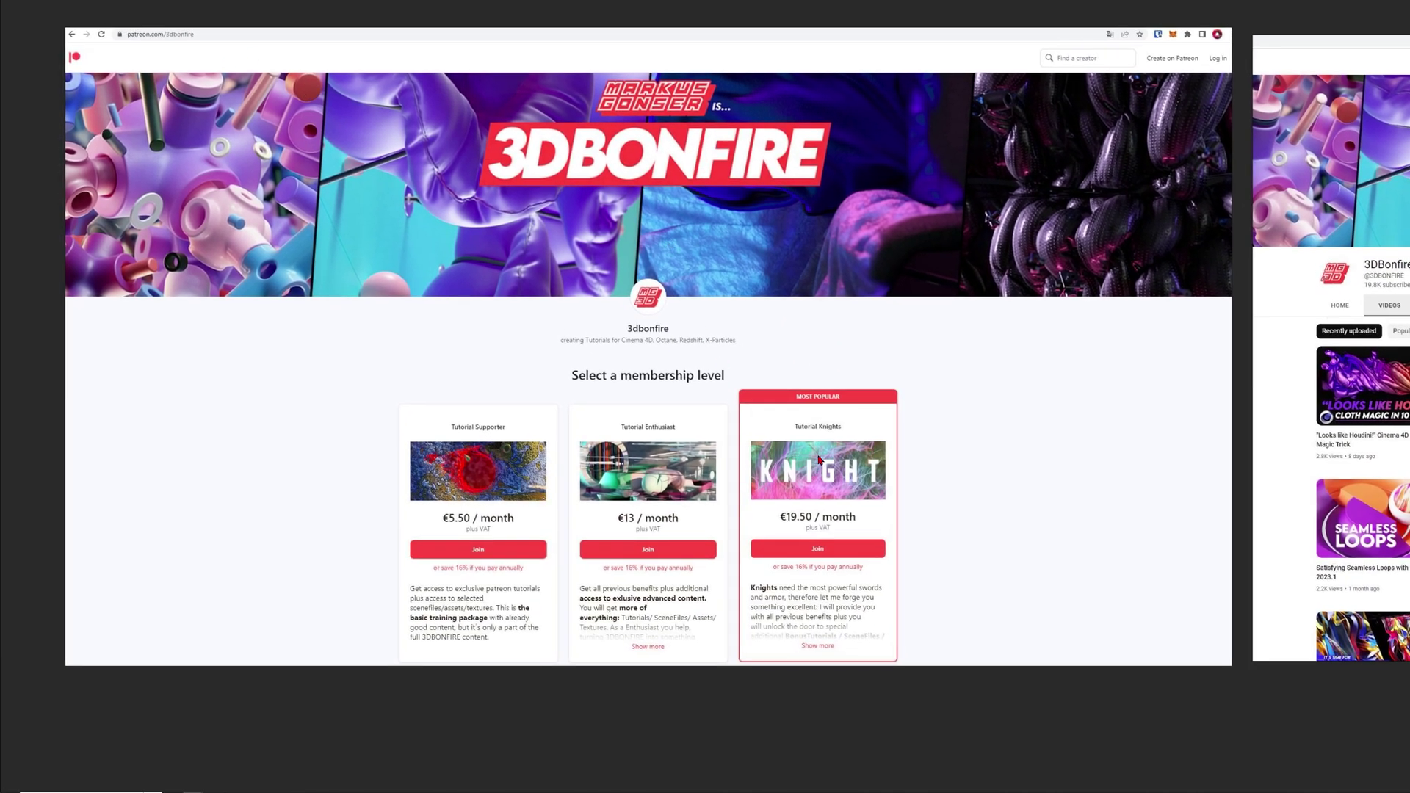
middle_click_drag(1058, 311, 307, 269)
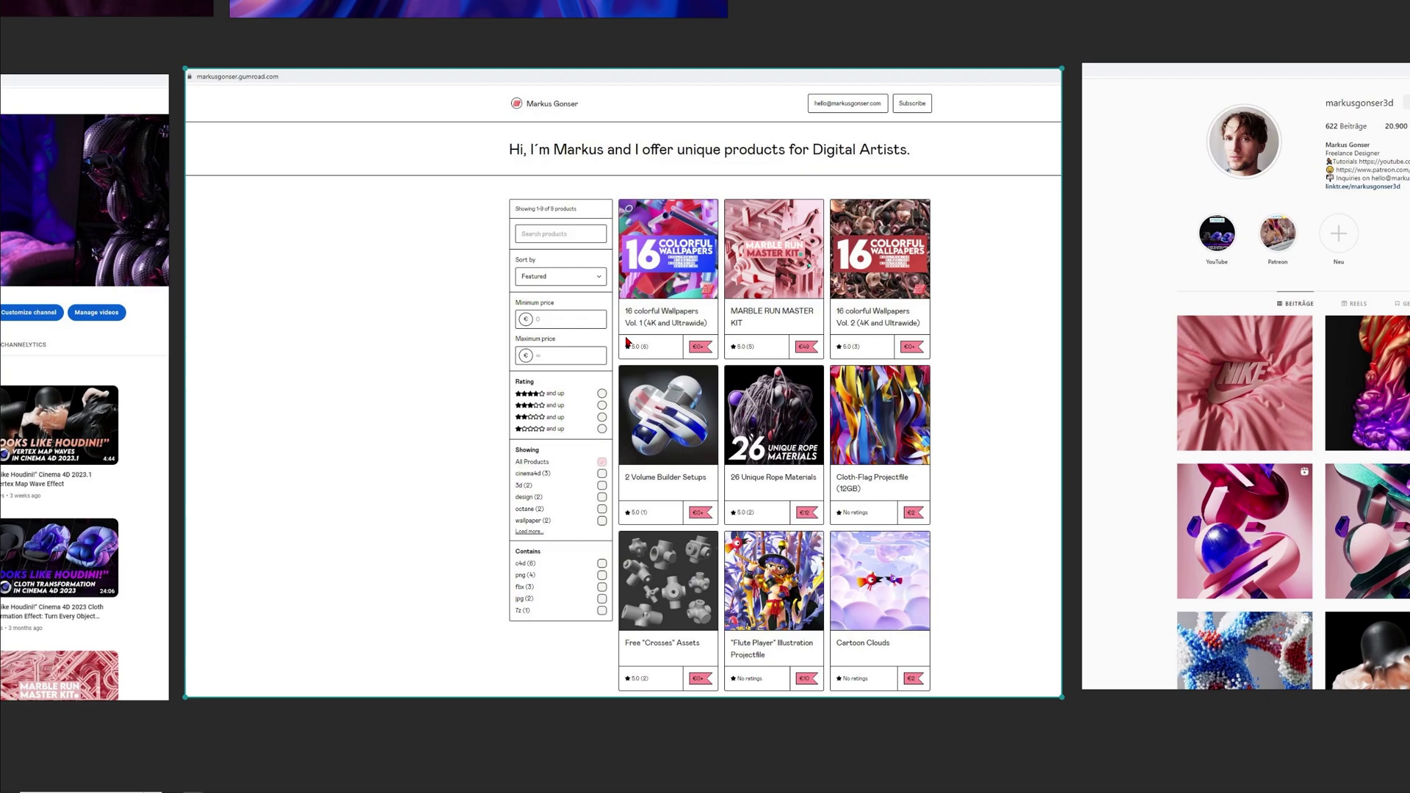
middle_click_drag(966, 362, 434, 347)
left_click_drag(656, 184, 641, 190)
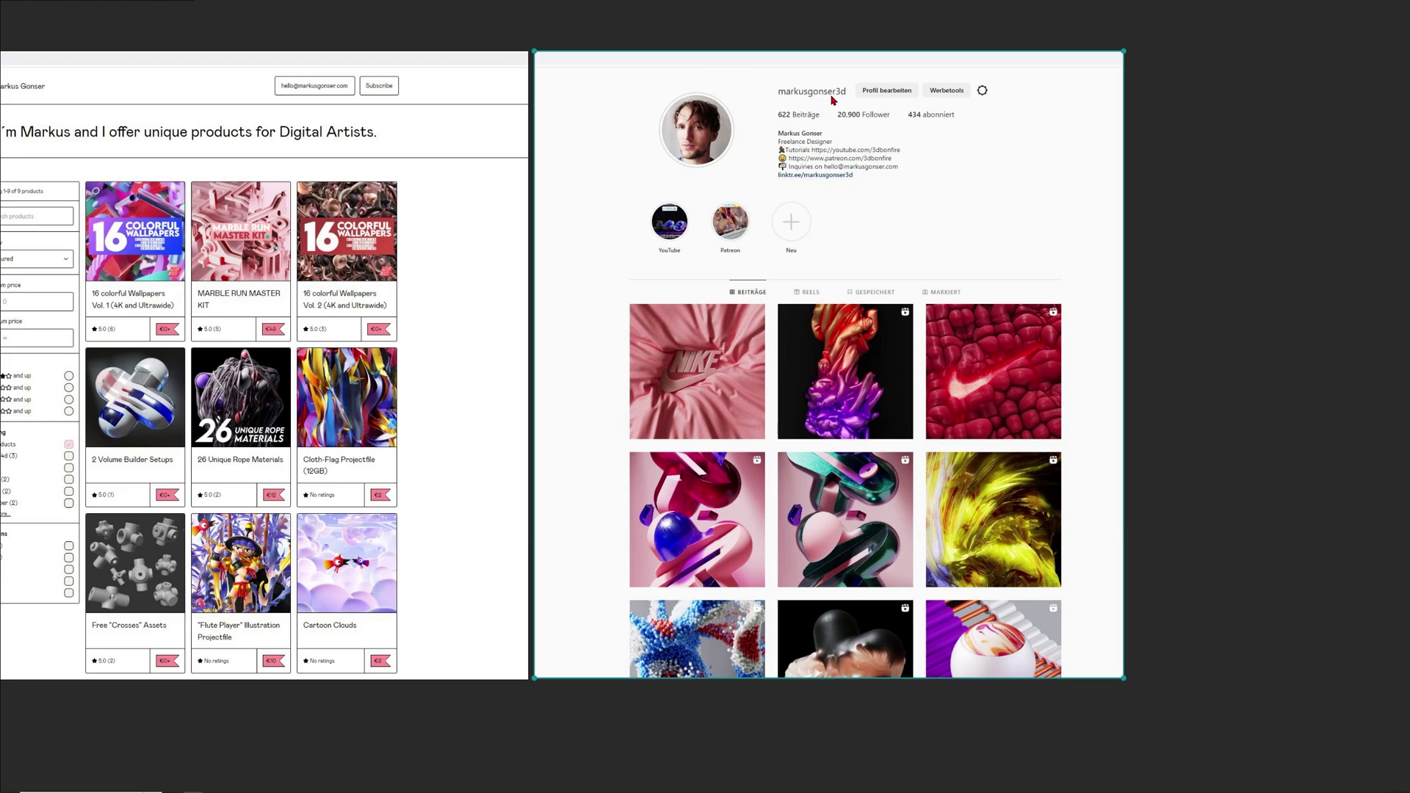
scroll(859, 329, "down", 6)
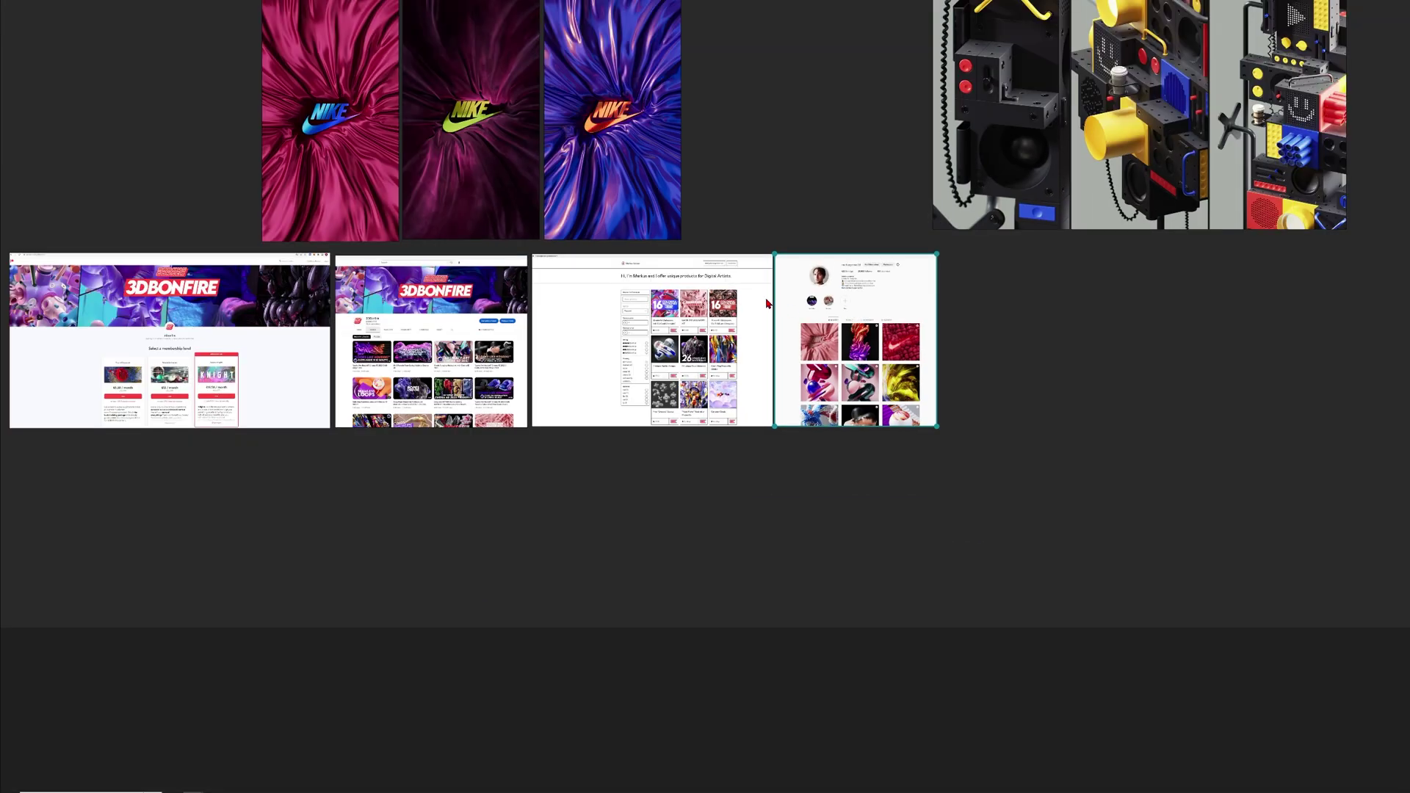
middle_click_drag(469, 102, 635, 458)
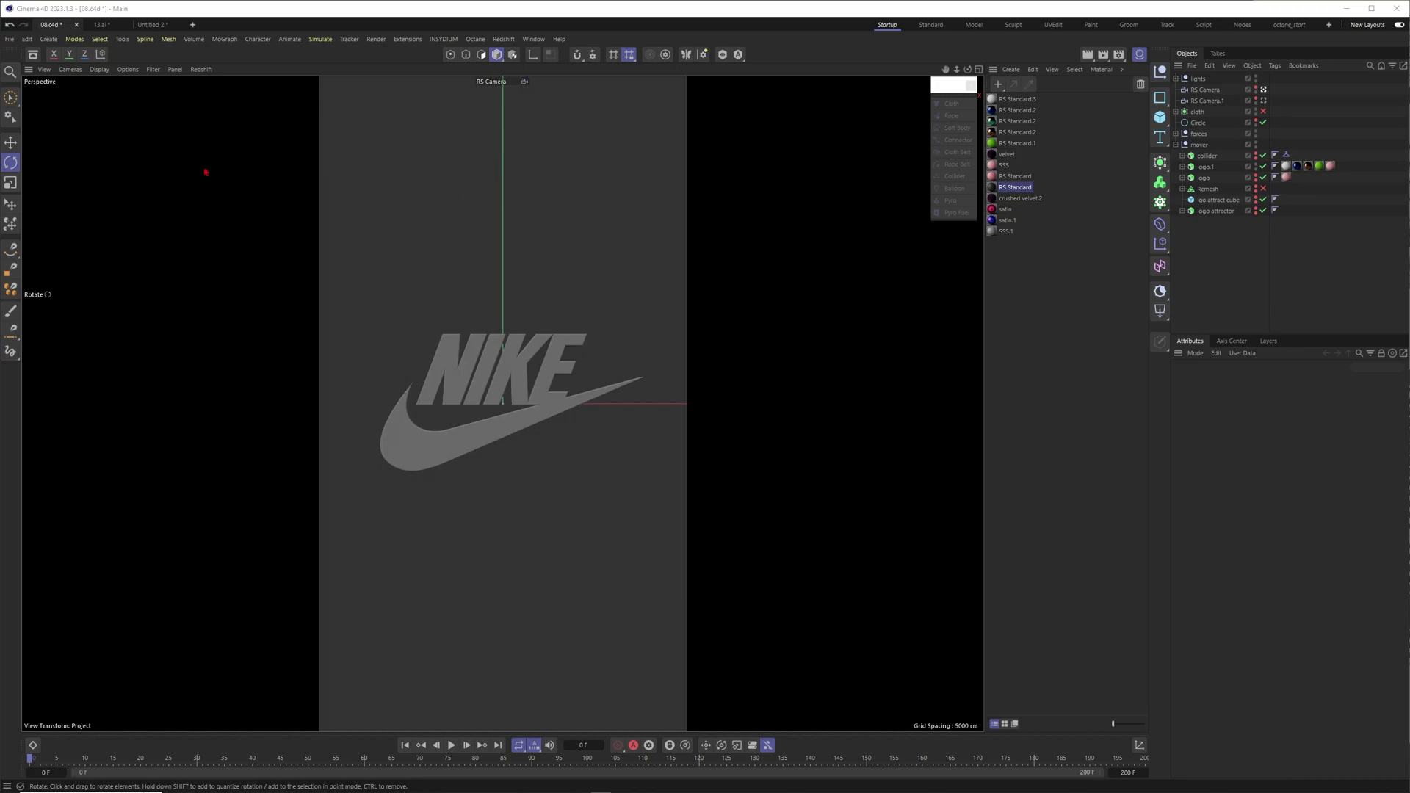
Switch to Cinema 4D, preview the cloth simulation up to frame 29, and examine the Nike logo among the logos in 13.ai
left_click_drag(32, 760, 191, 756)
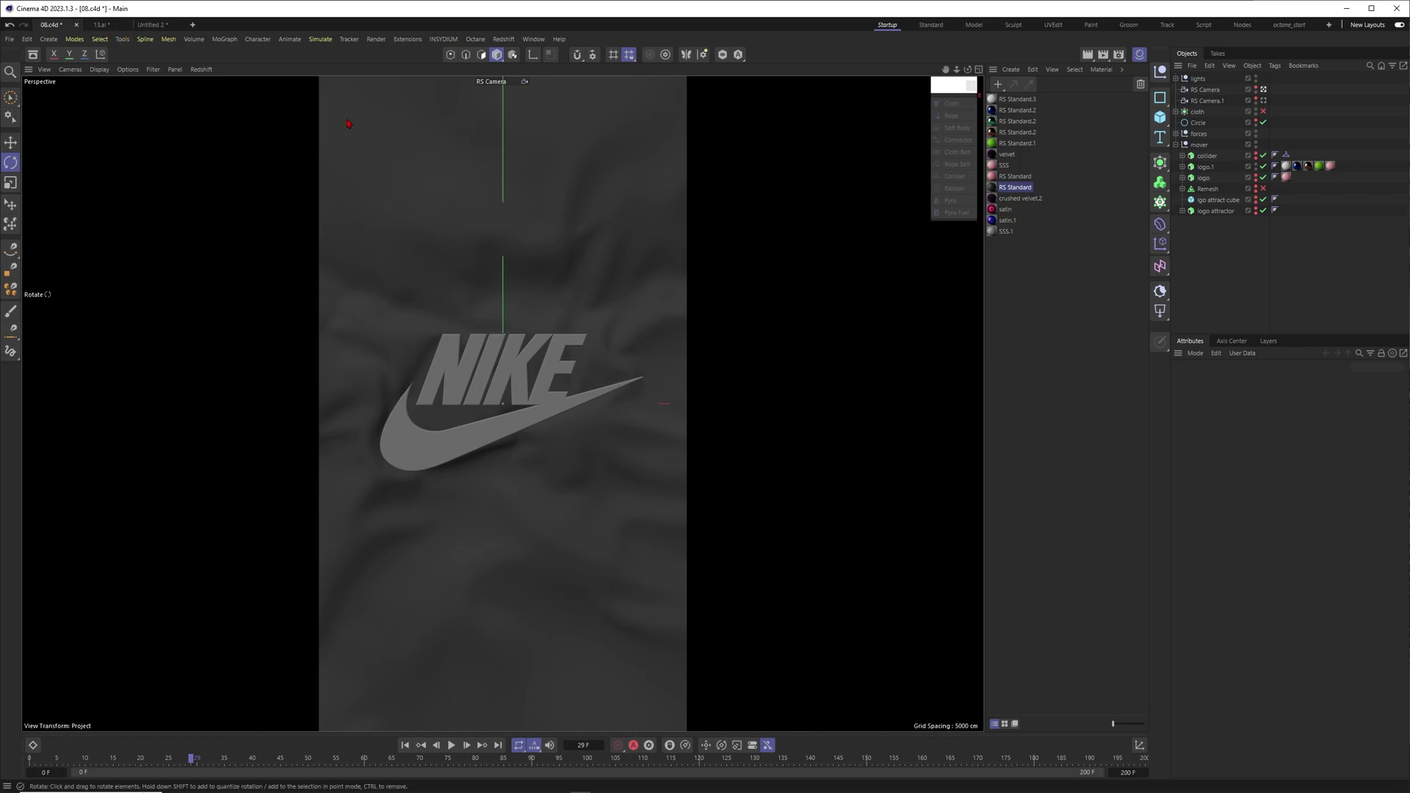
left_click(101, 25)
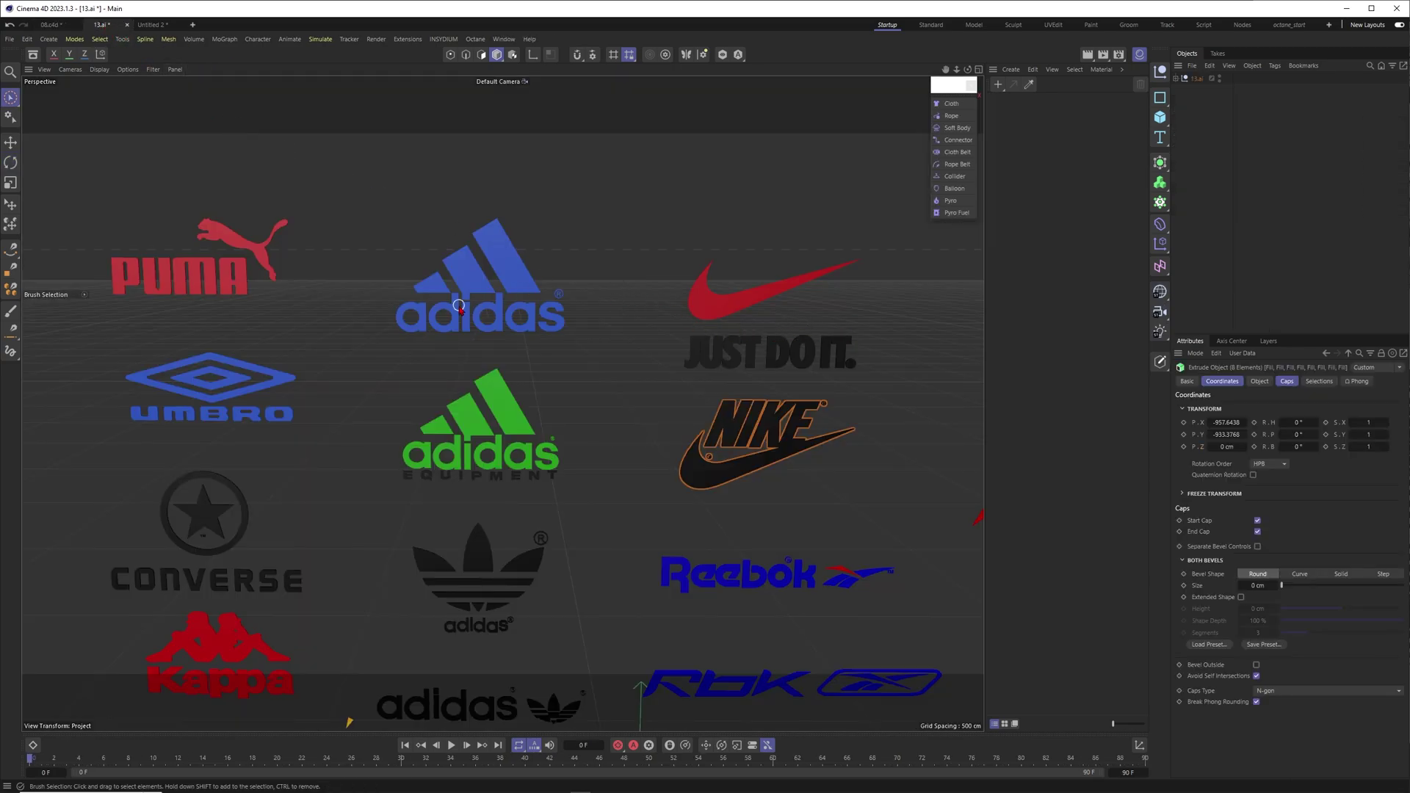
scroll(459, 306, "down", 5)
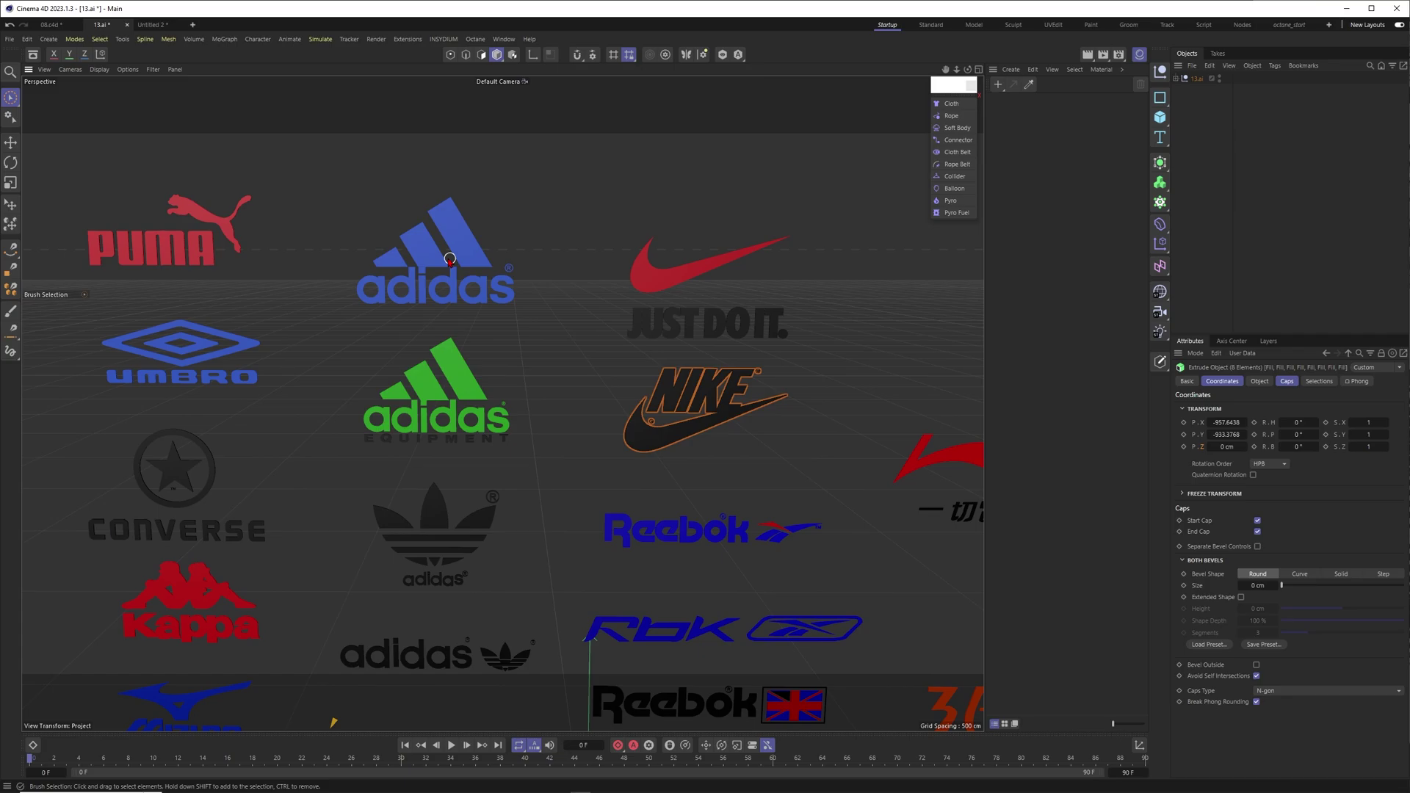
middle_click_drag(688, 424, 622, 422, "alt")
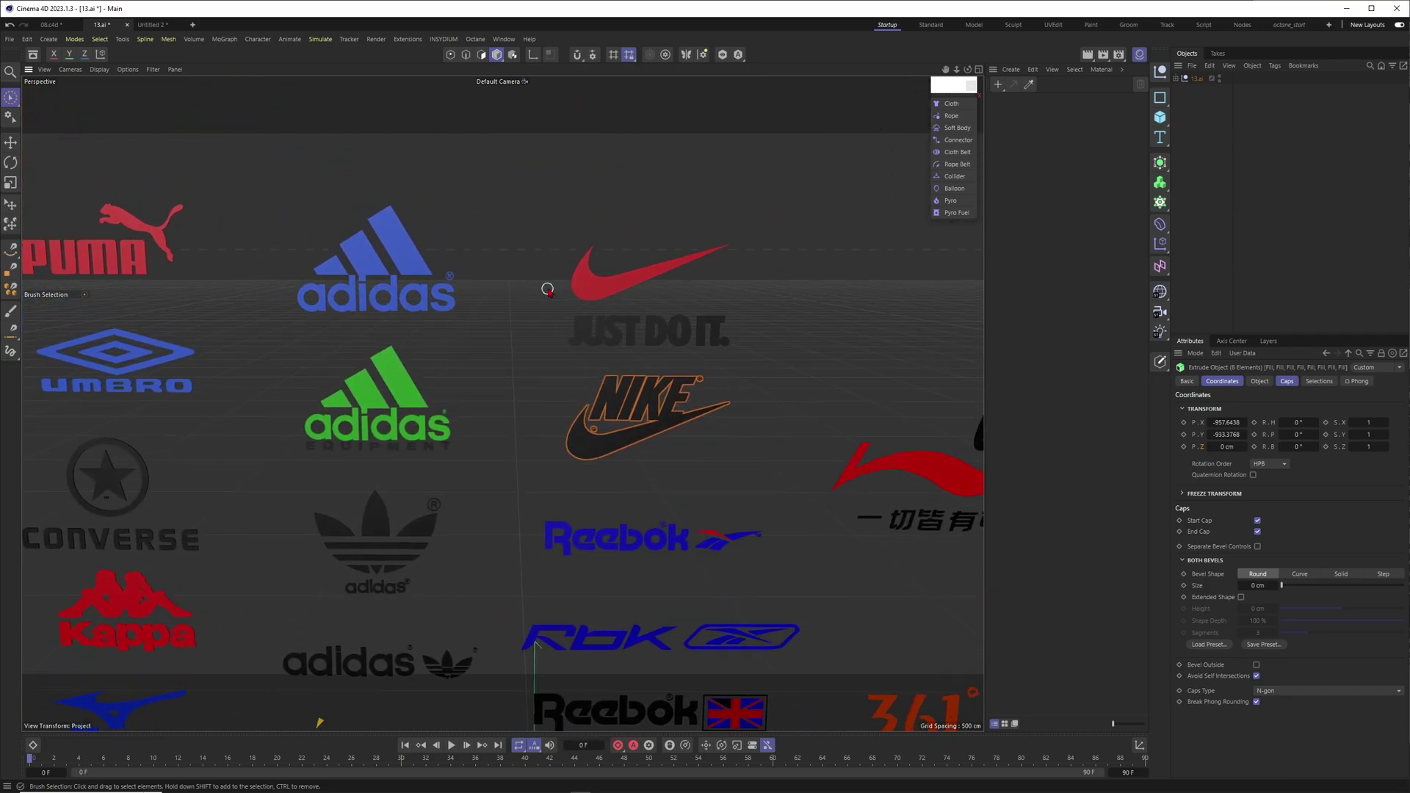
middle_click_drag(463, 207, 440, 213, "alt")
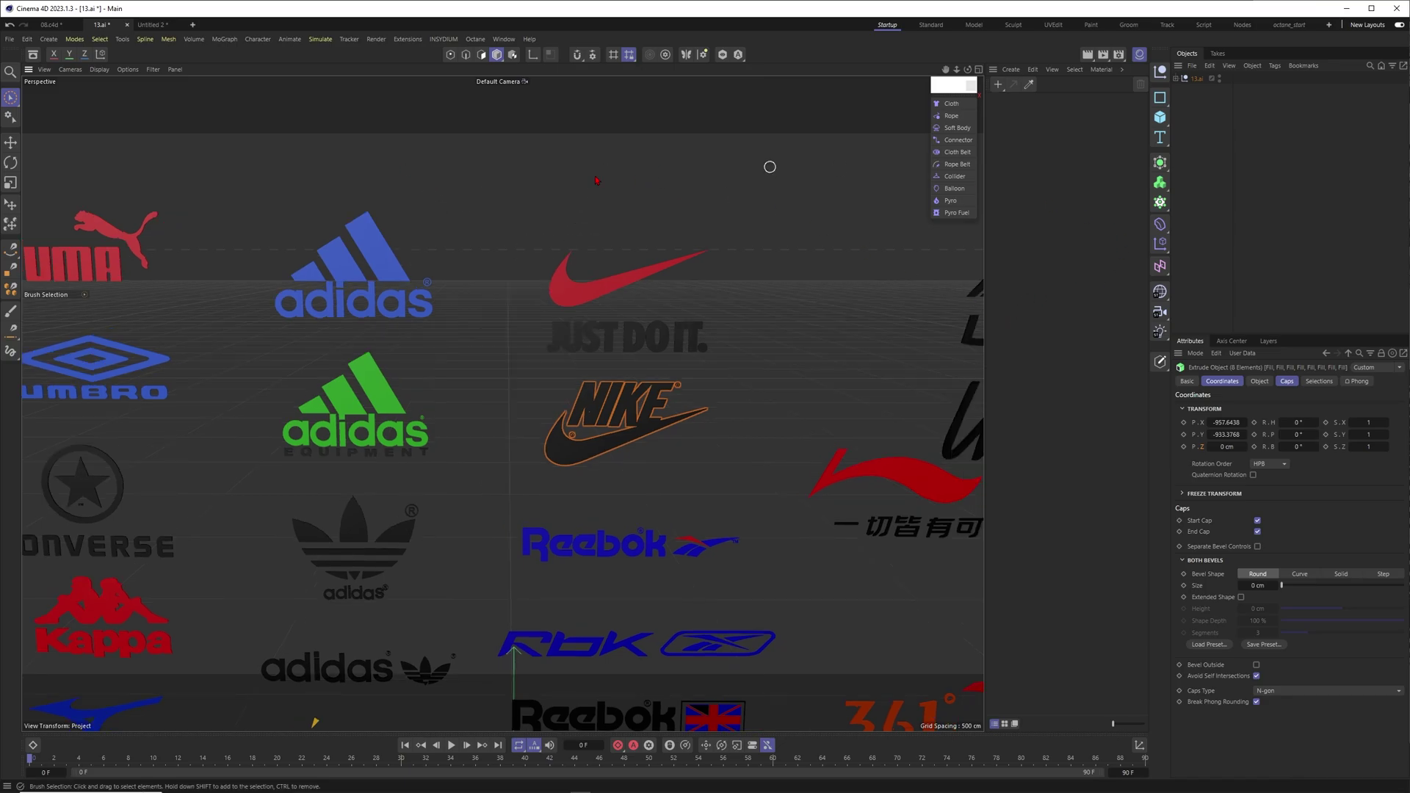
scroll(577, 294, "up", 2)
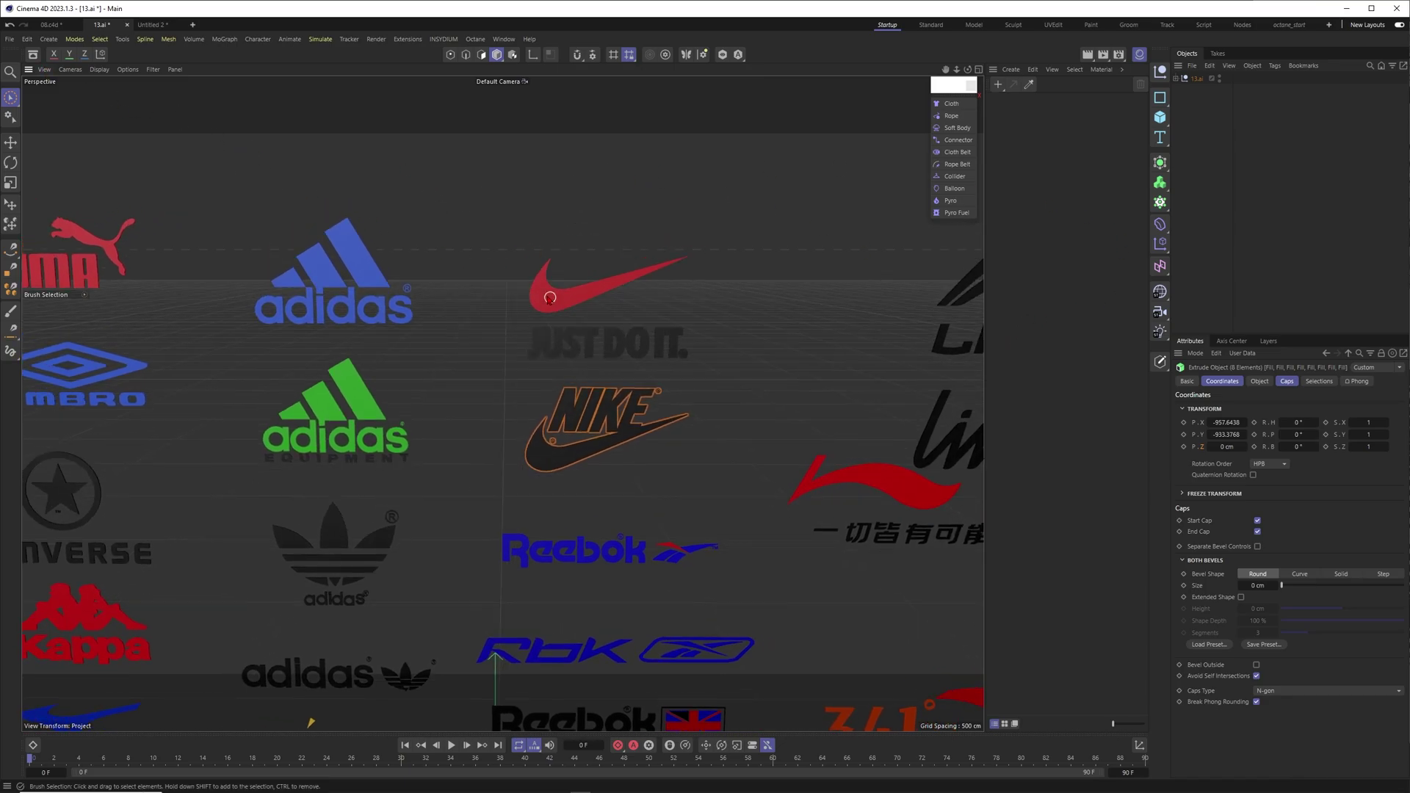
scroll(503, 403, "up", 2)
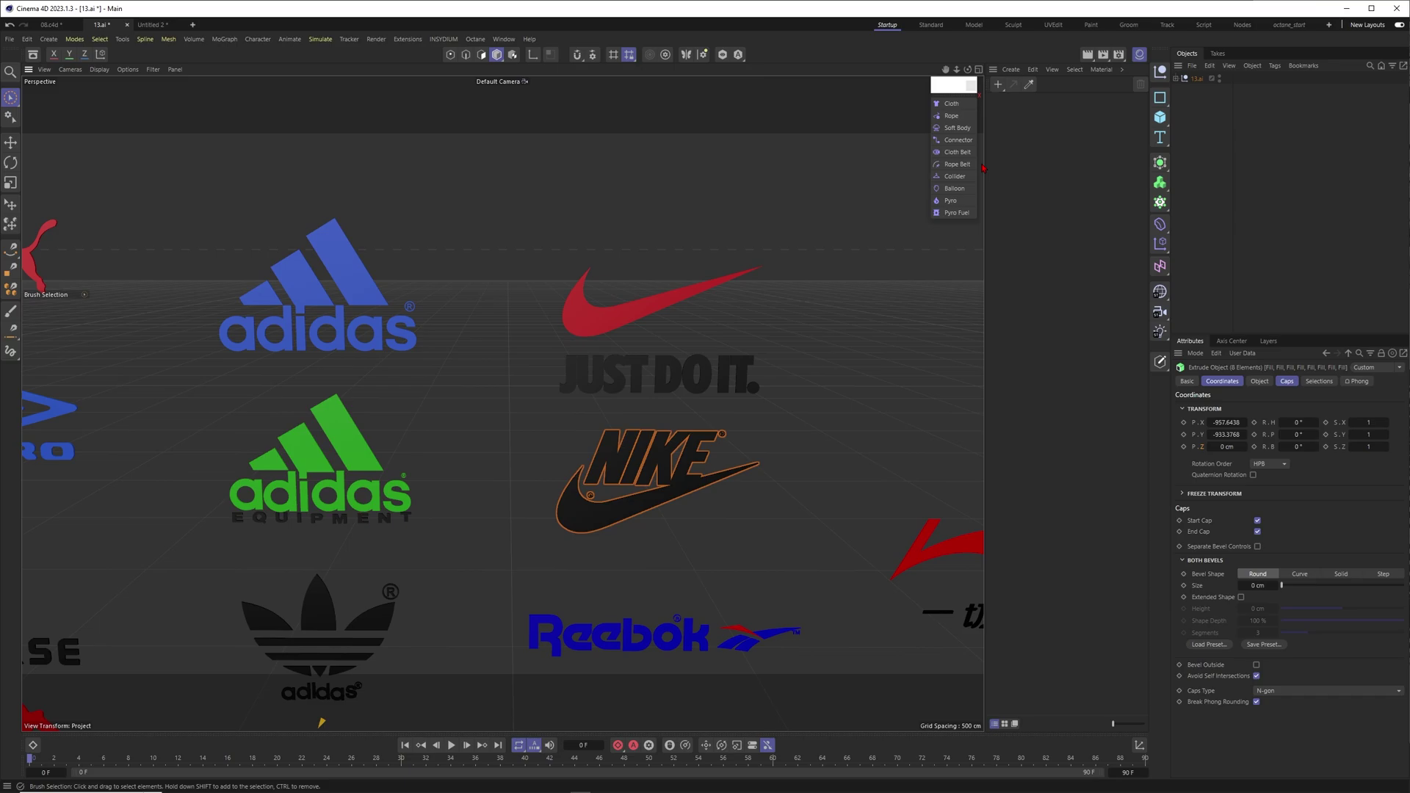
middle_click_drag(683, 440, 600, 303, "alt")
scroll(636, 286, "up", 3)
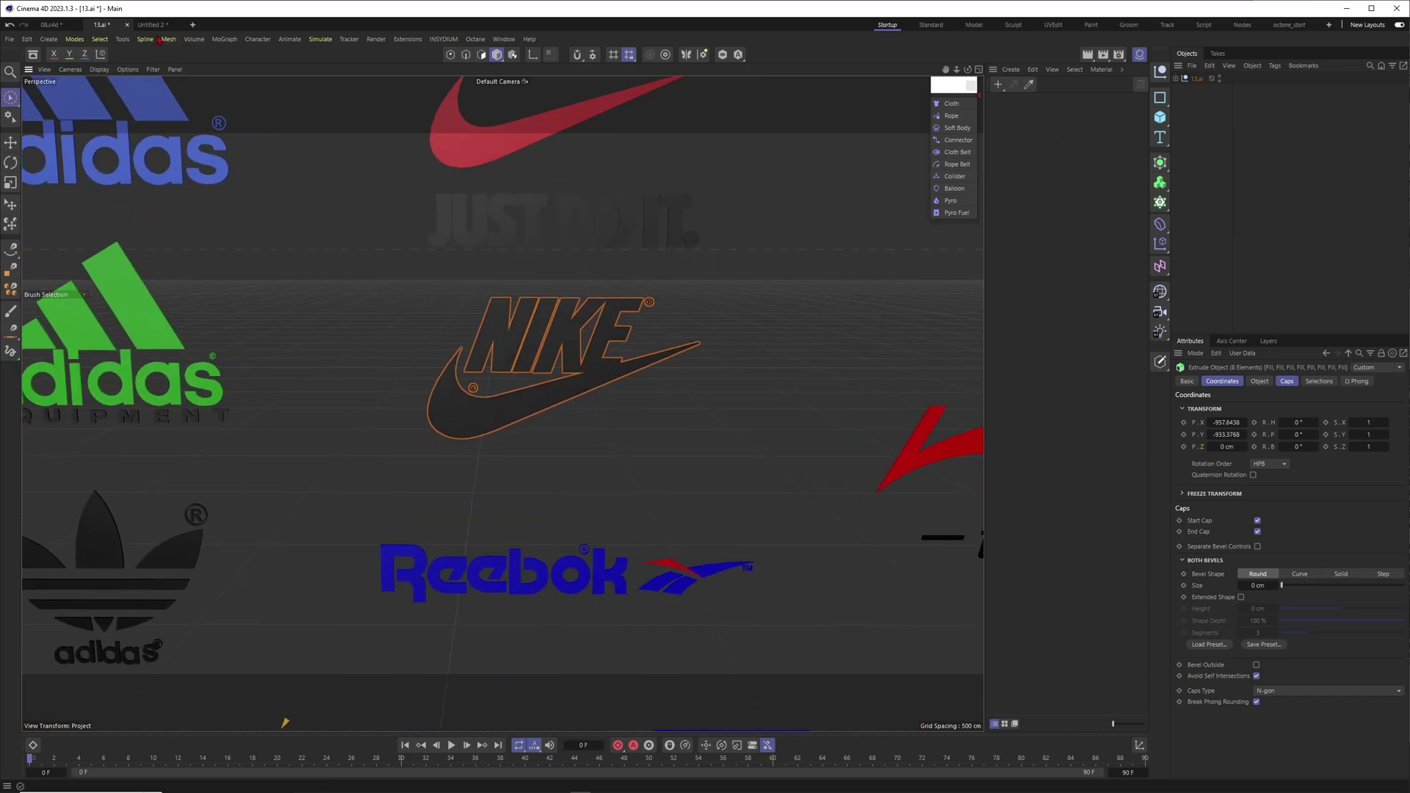
In the Untitled 2 scene, inspect the logo's Extrude object and its Spline Mask child with the generator toggled off and on
left_click(151, 24)
scroll(638, 367, "up", 4)
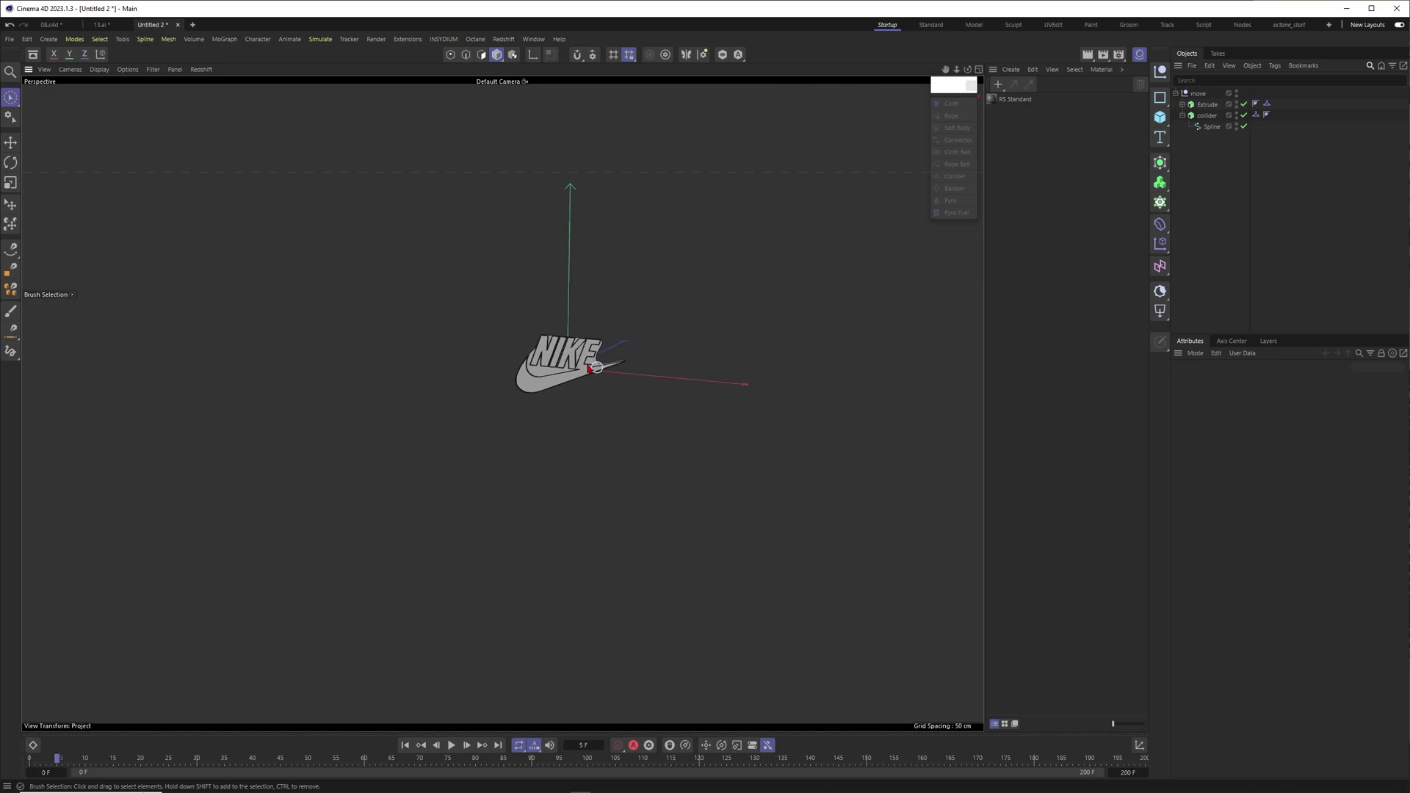
left_click(639, 376)
left_click(1181, 105)
key("q")
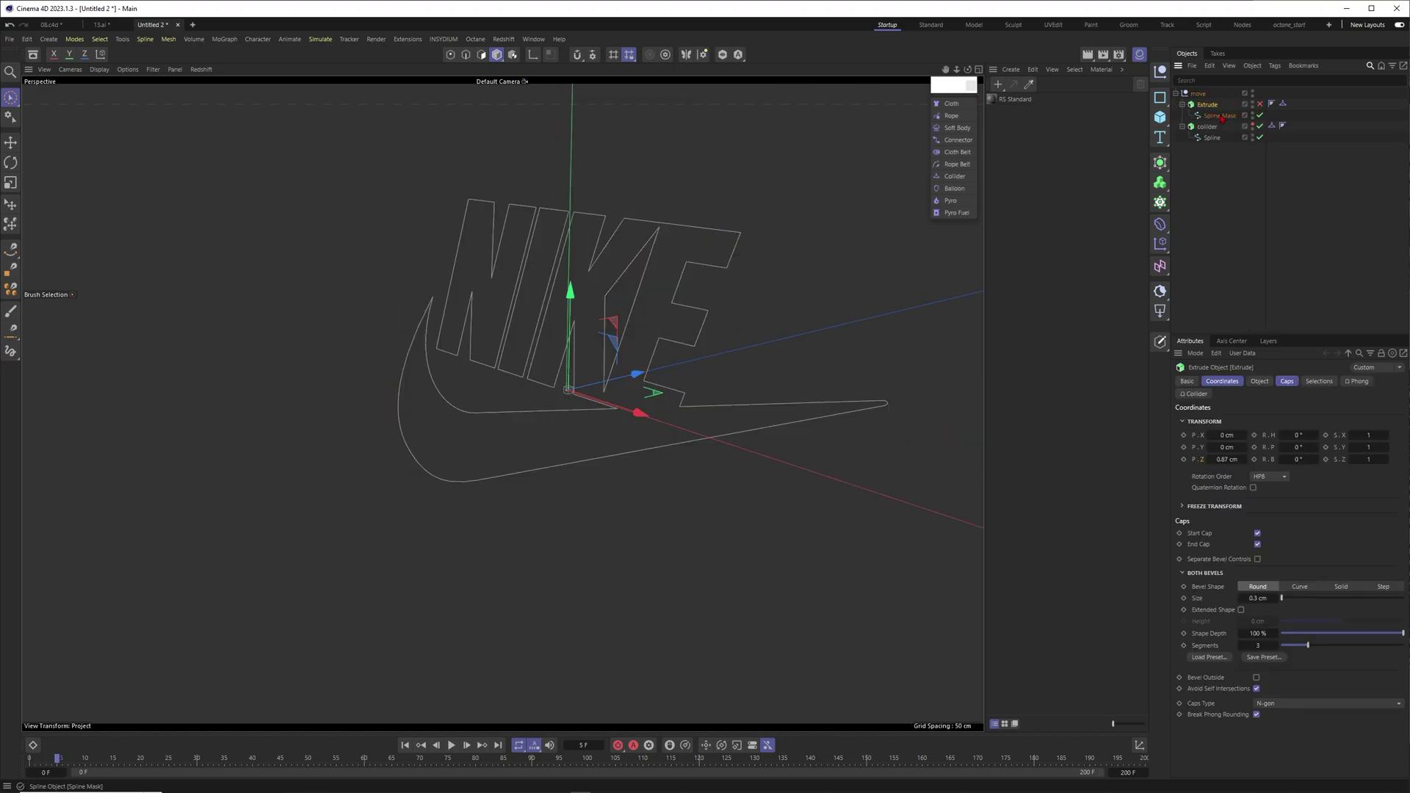
left_click(1219, 115)
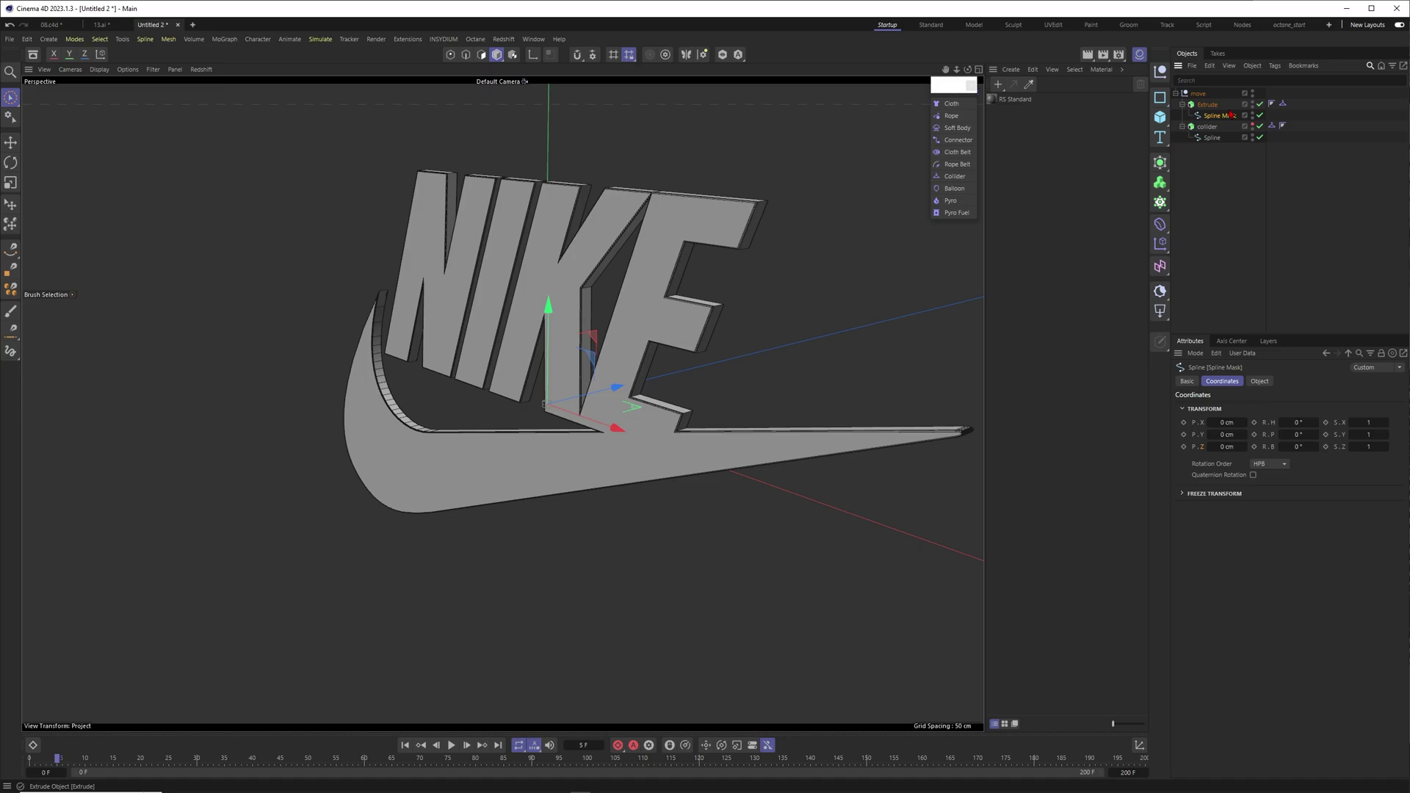
left_click(1207, 104)
scroll(740, 224, "up", 1)
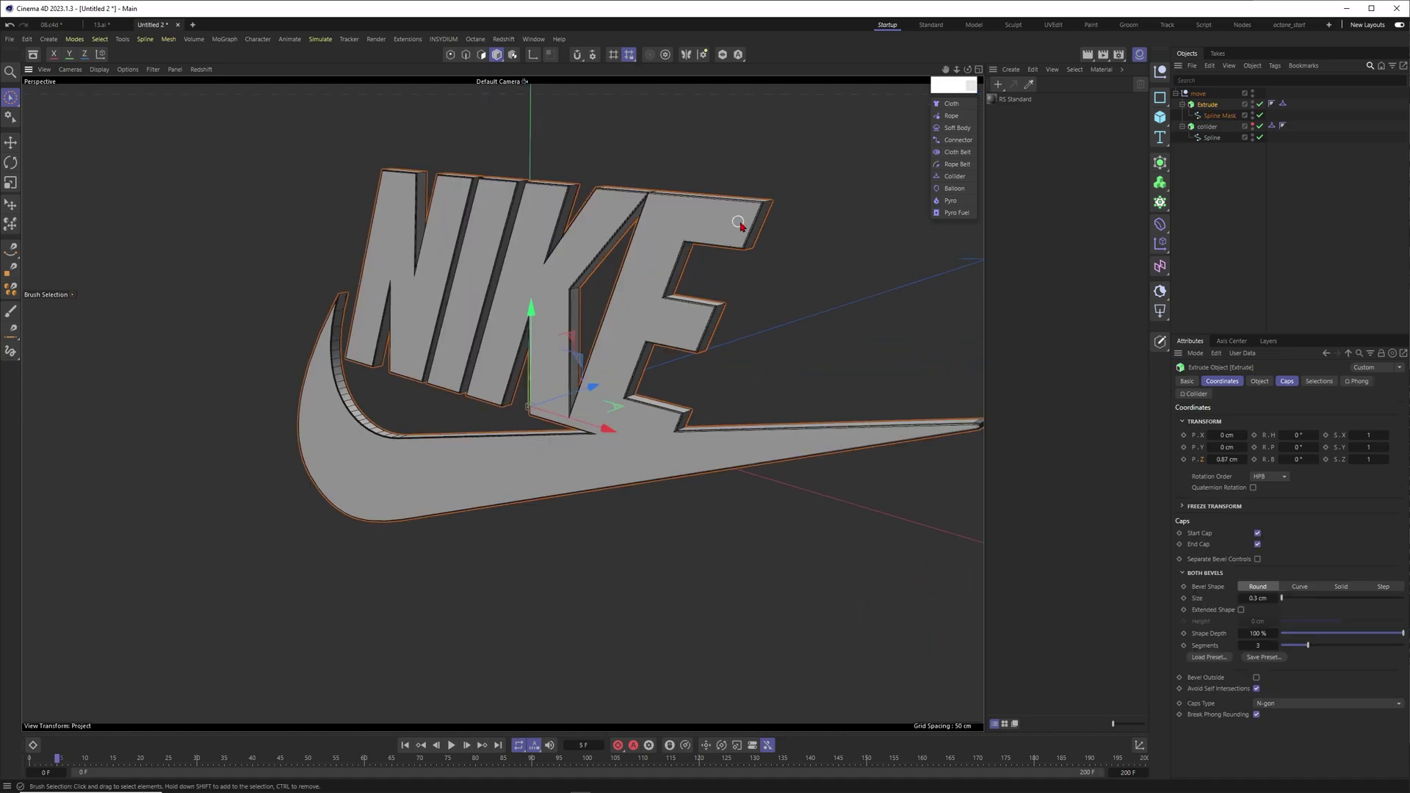
Set the logo Extrude's cap bevel size to 0 cm and inspect the sharp edges
scroll(740, 224, "up", 3)
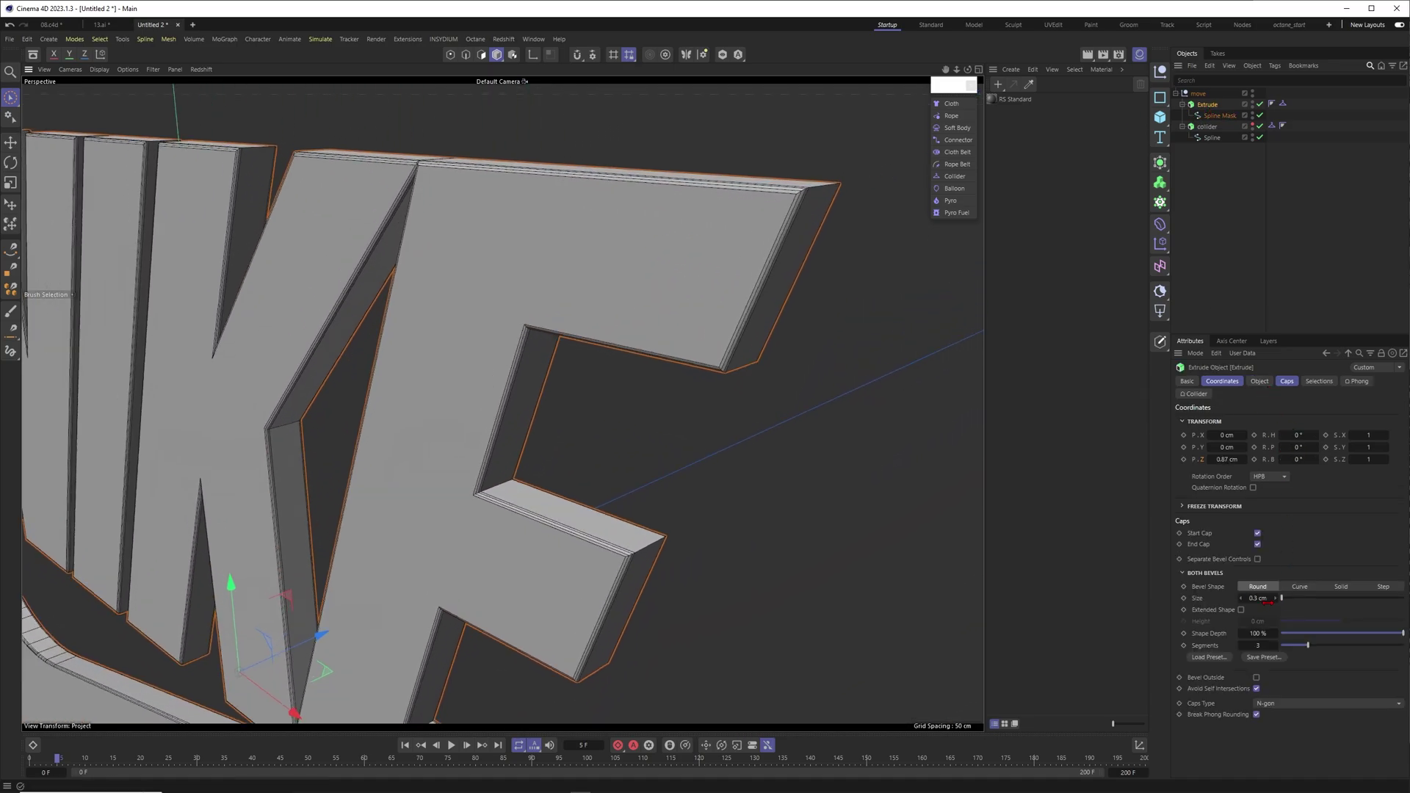
double_click(1258, 598)
type("0")
key("Return")
scroll(746, 224, "down", 2)
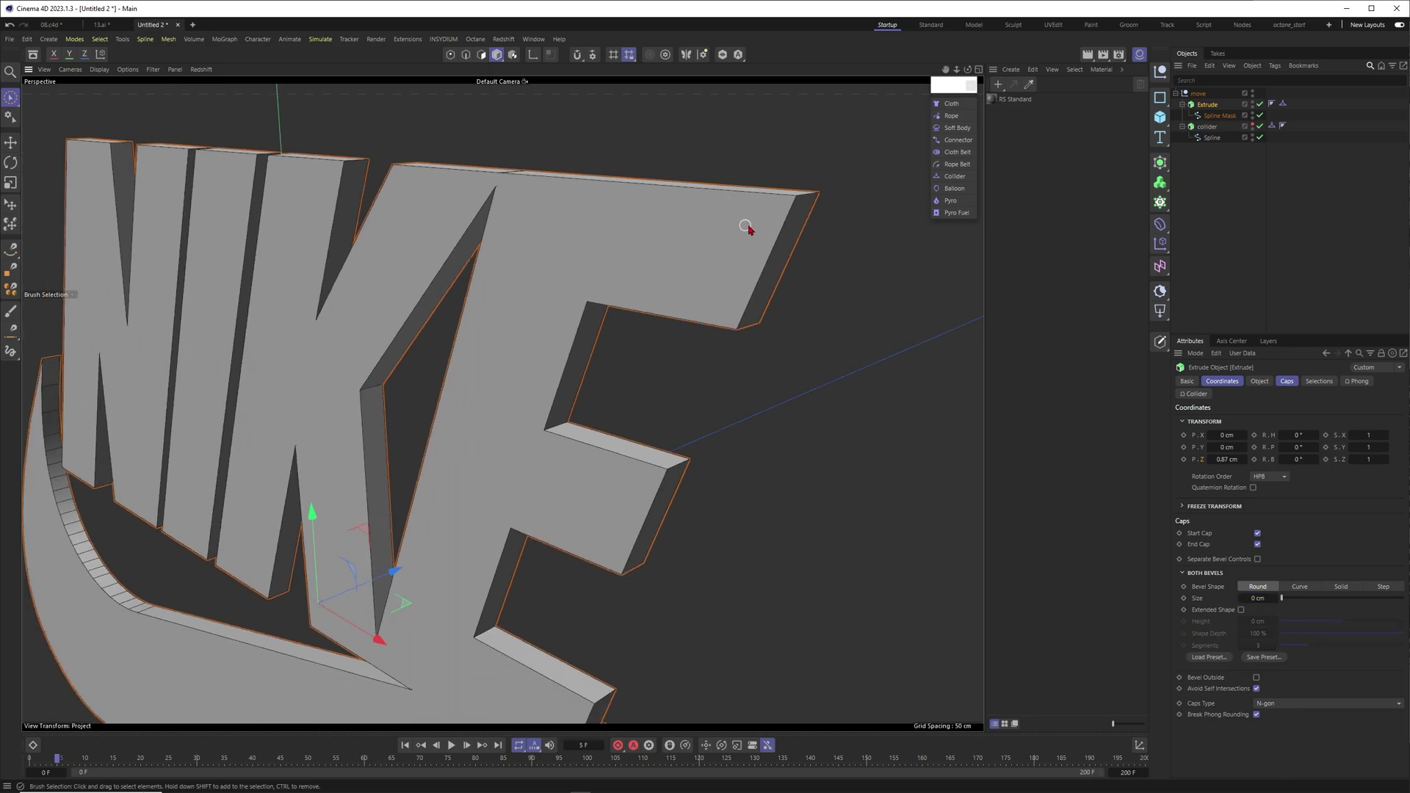
mouse_move(771, 210)
left_mouse_down("alt")
mouse_move(749, 219)
mouse_move(787, 202)
left_mouse_up("alt")
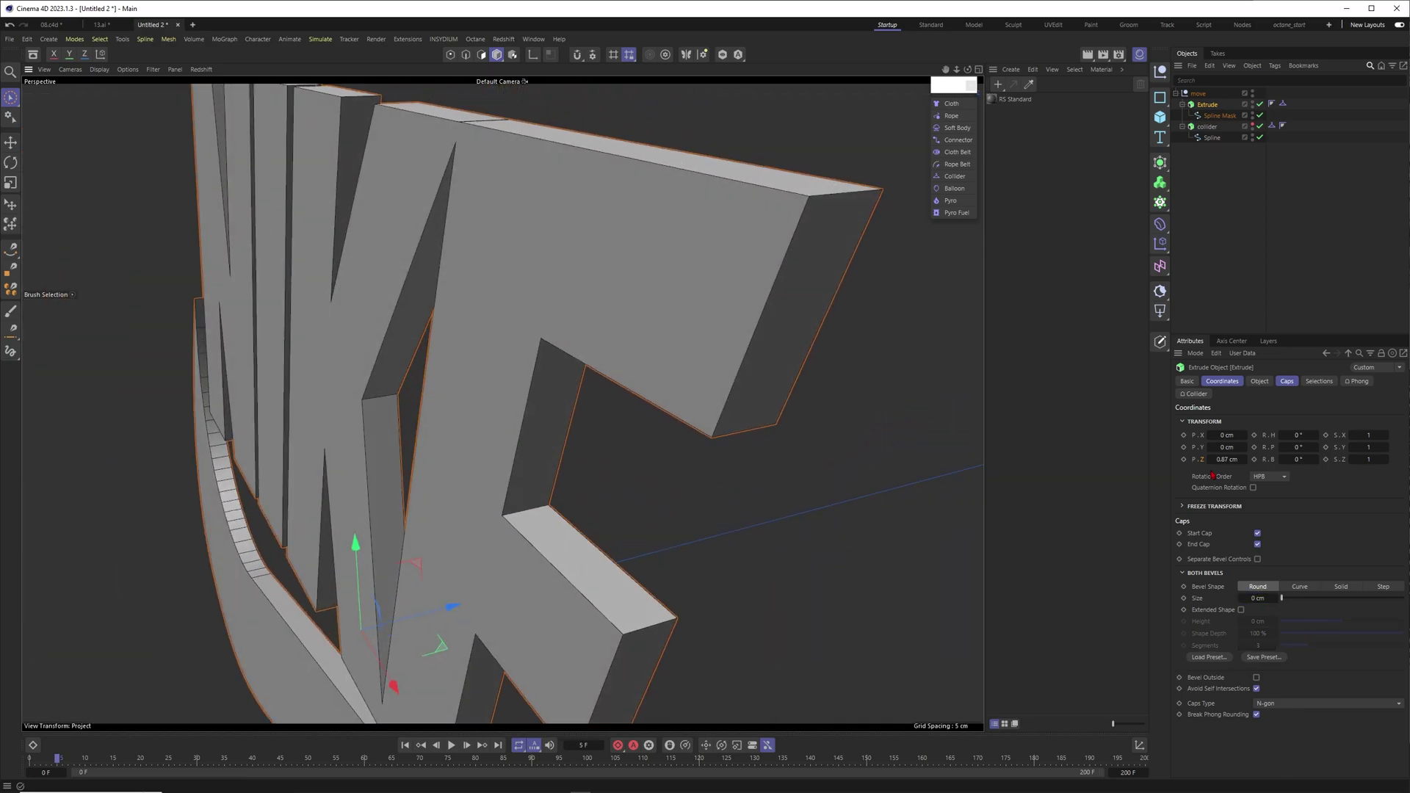
Set the logo Extrude's cap bevel size to 0.3 cm
double_click(1254, 598)
type("0.3")
key("Return")
scroll(667, 320, "down", 5)
left_click_drag(667, 320, 730, 353, "alt")
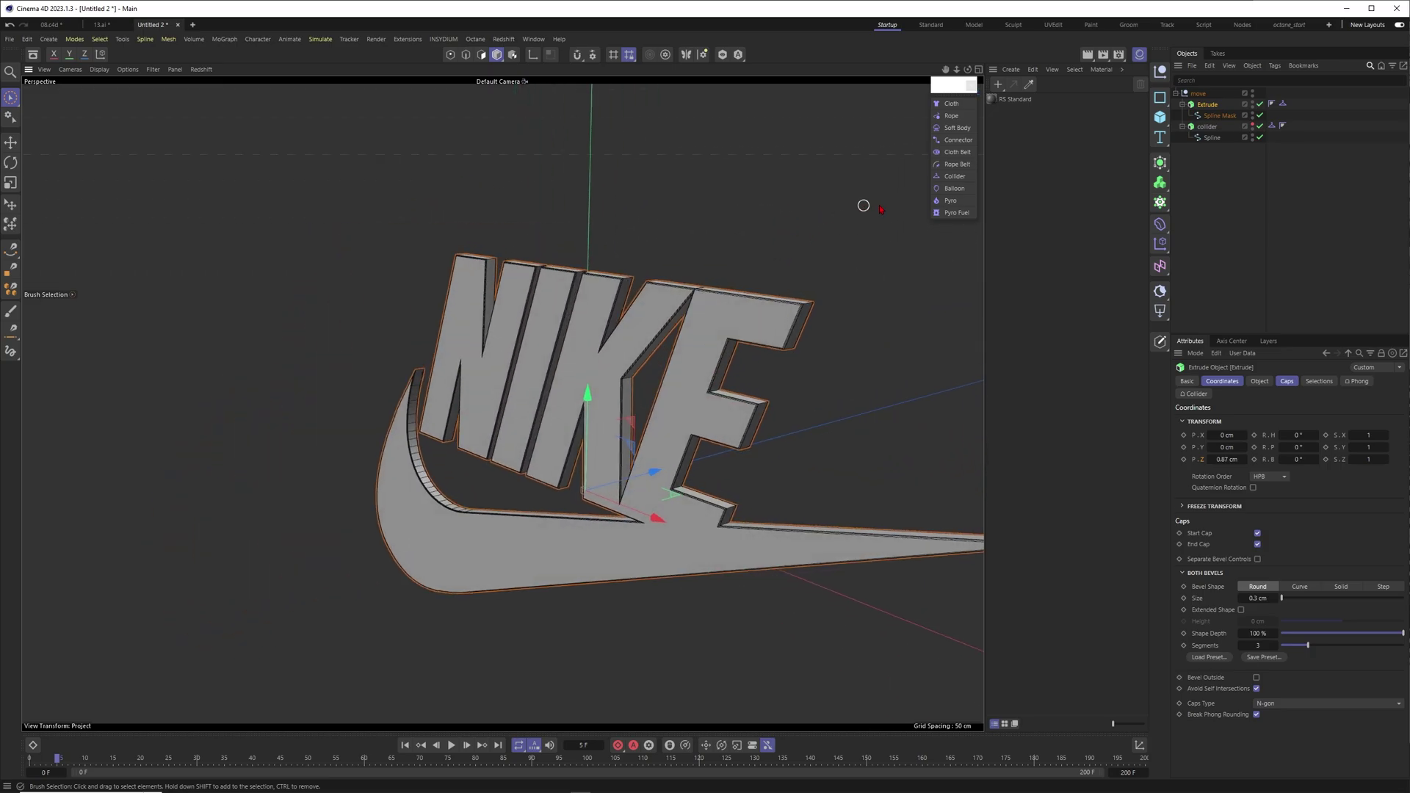
Show the logo Extrude's Collider tag settings and place the simulation tags as a floating palette over the viewport
left_click(1182, 104)
left_click(1267, 103)
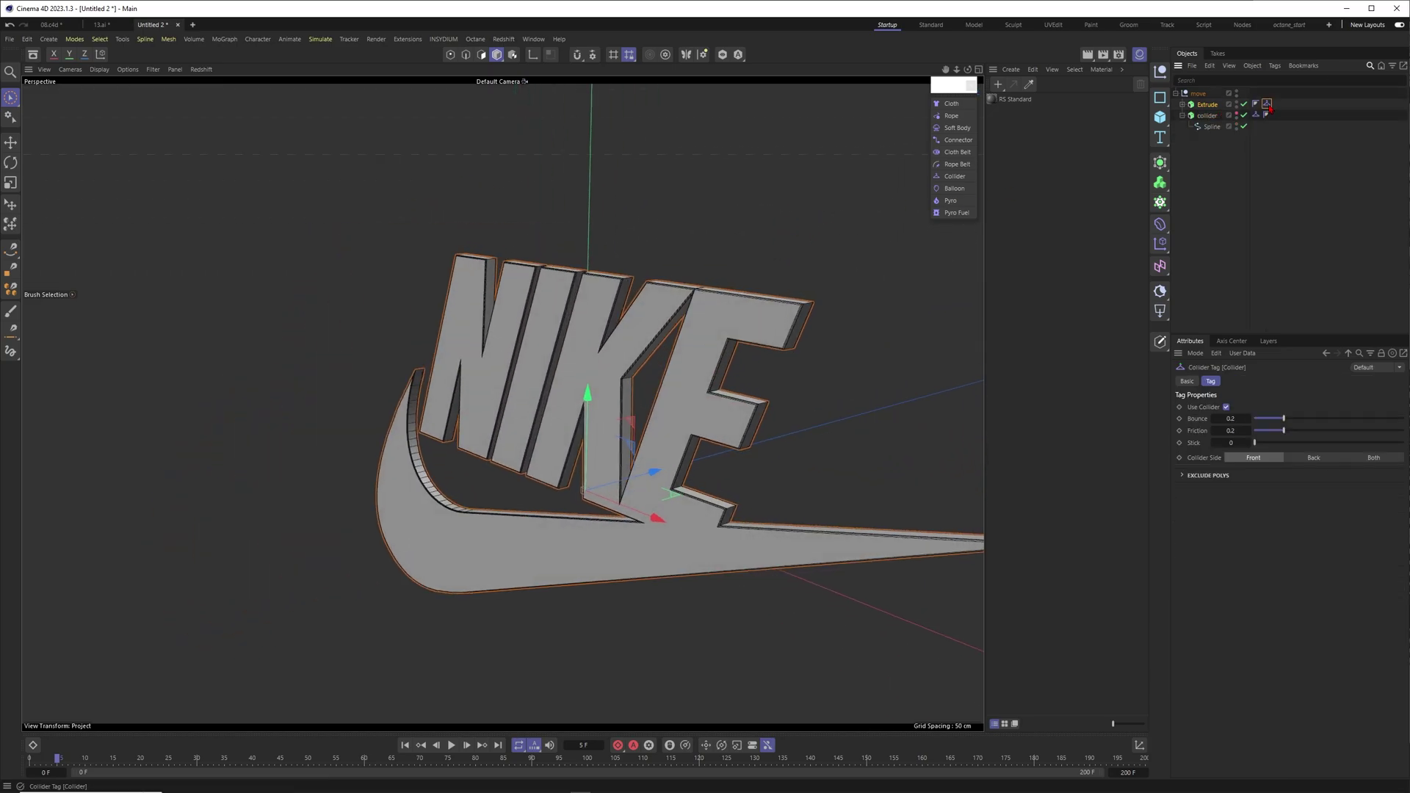
left_click(1207, 105)
right_click(1209, 105)
mouse_move(1257, 281)
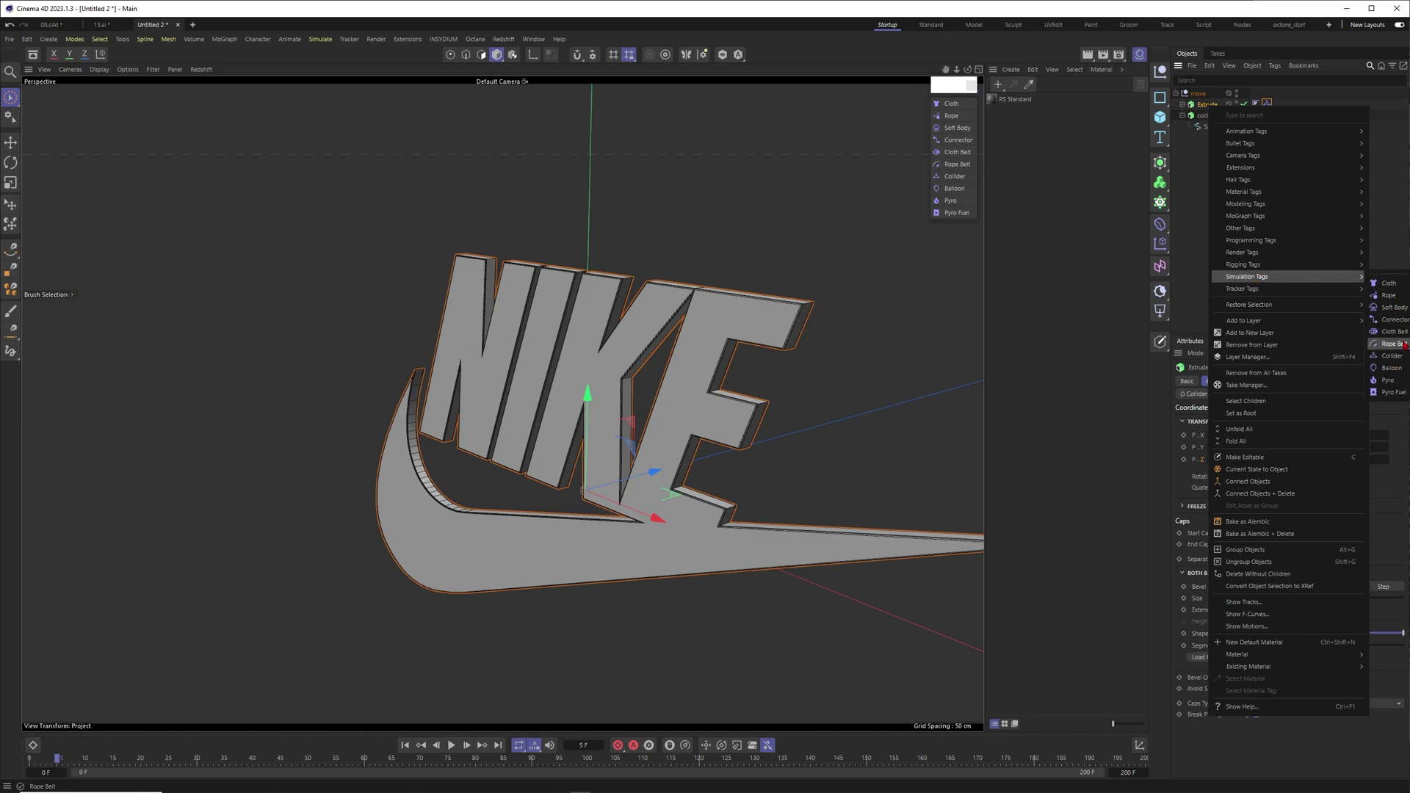
left_click(1384, 276)
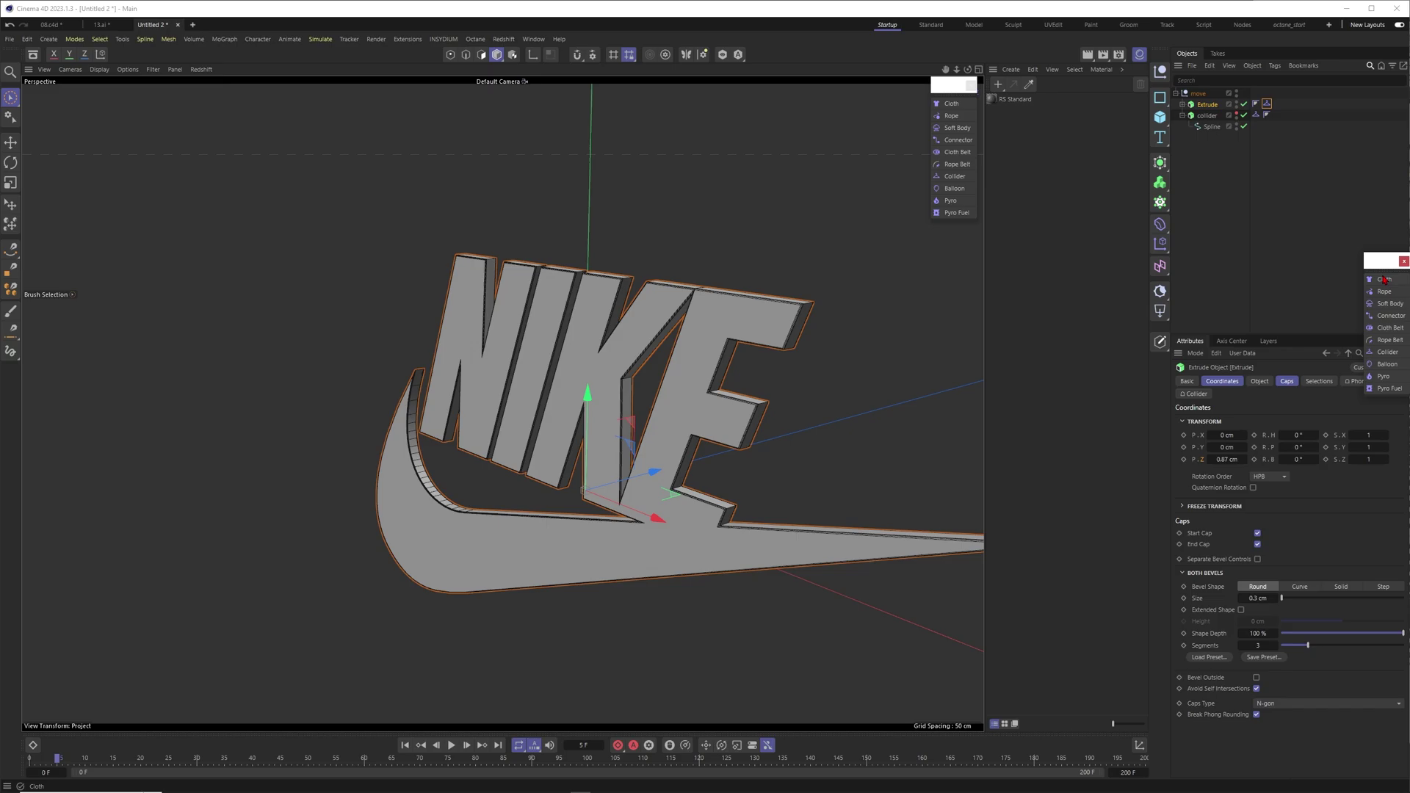
left_click_drag(1380, 267, 949, 95)
Unhide the collider extrude to examine its shape around the logo, and disable it to leave only its spline
left_click(1211, 116)
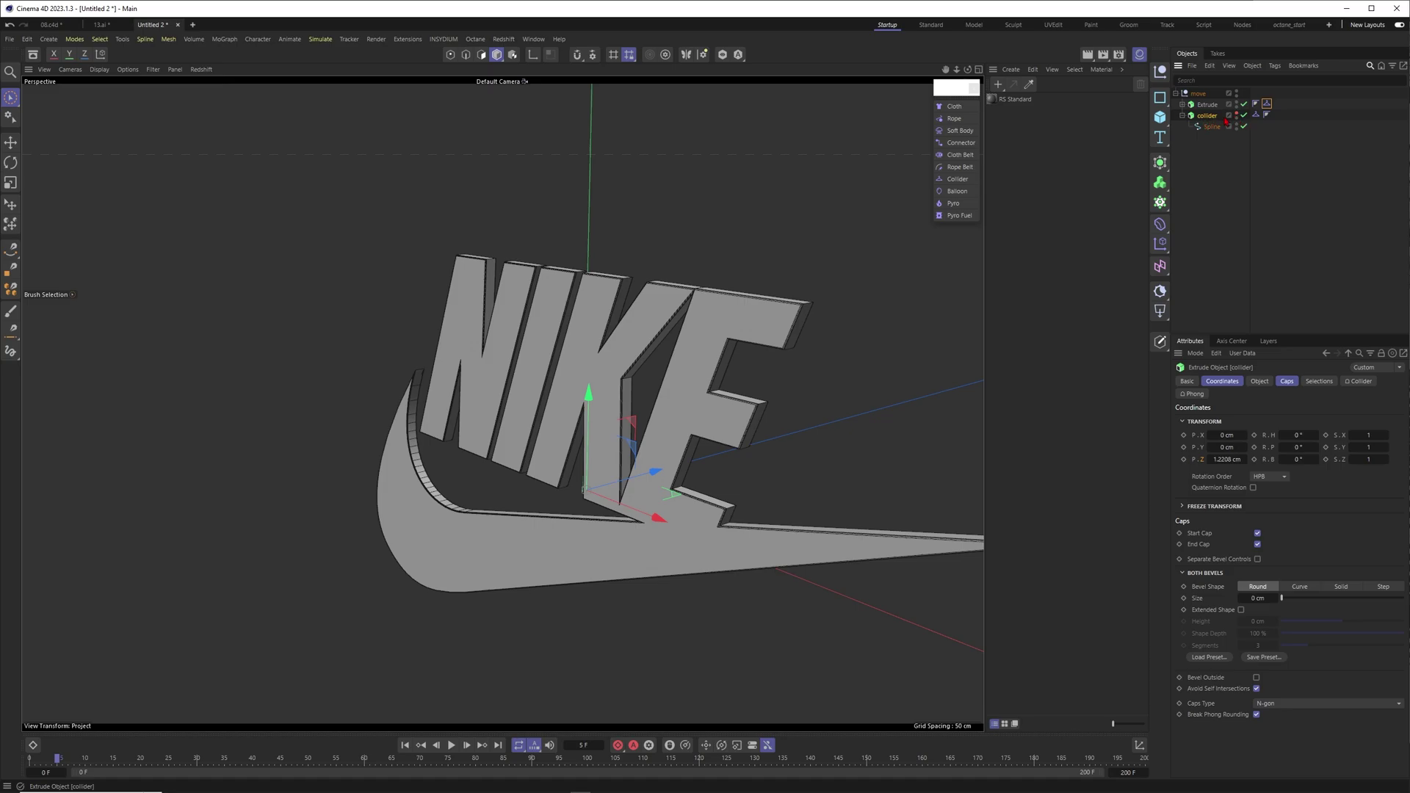
left_click(1237, 114)
left_click_drag(765, 362, 815, 363, "alt")
left_click_drag(875, 499, 871, 499)
left_click_drag(793, 349, 732, 396, "alt")
scroll(771, 324, "down", 3)
scroll(794, 323, "up", 2)
Select the collider's spline and examine how its outline follows the Nike logo in the Front view
left_click(1211, 126)
scroll(778, 332, "down", 3)
middle_click_drag(732, 395, 627, 309, "alt")
mouse_move(627, 307)
left_mouse_down("alt")
mouse_move(672, 285)
mouse_move(642, 285)
left_mouse_up("alt")
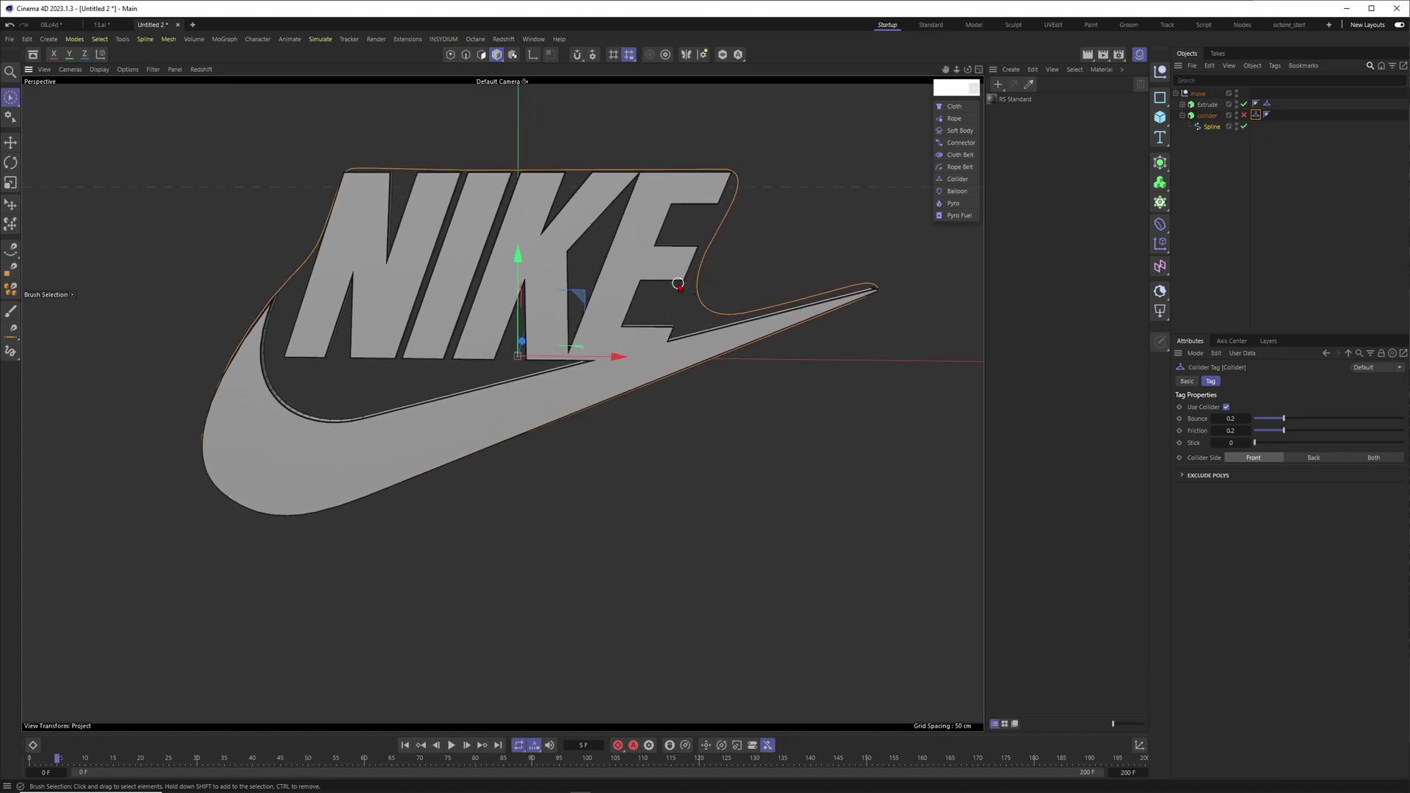
key("F4")
scroll(538, 308, "up", 3)
middle_click_drag(544, 288, 631, 293, "alt")
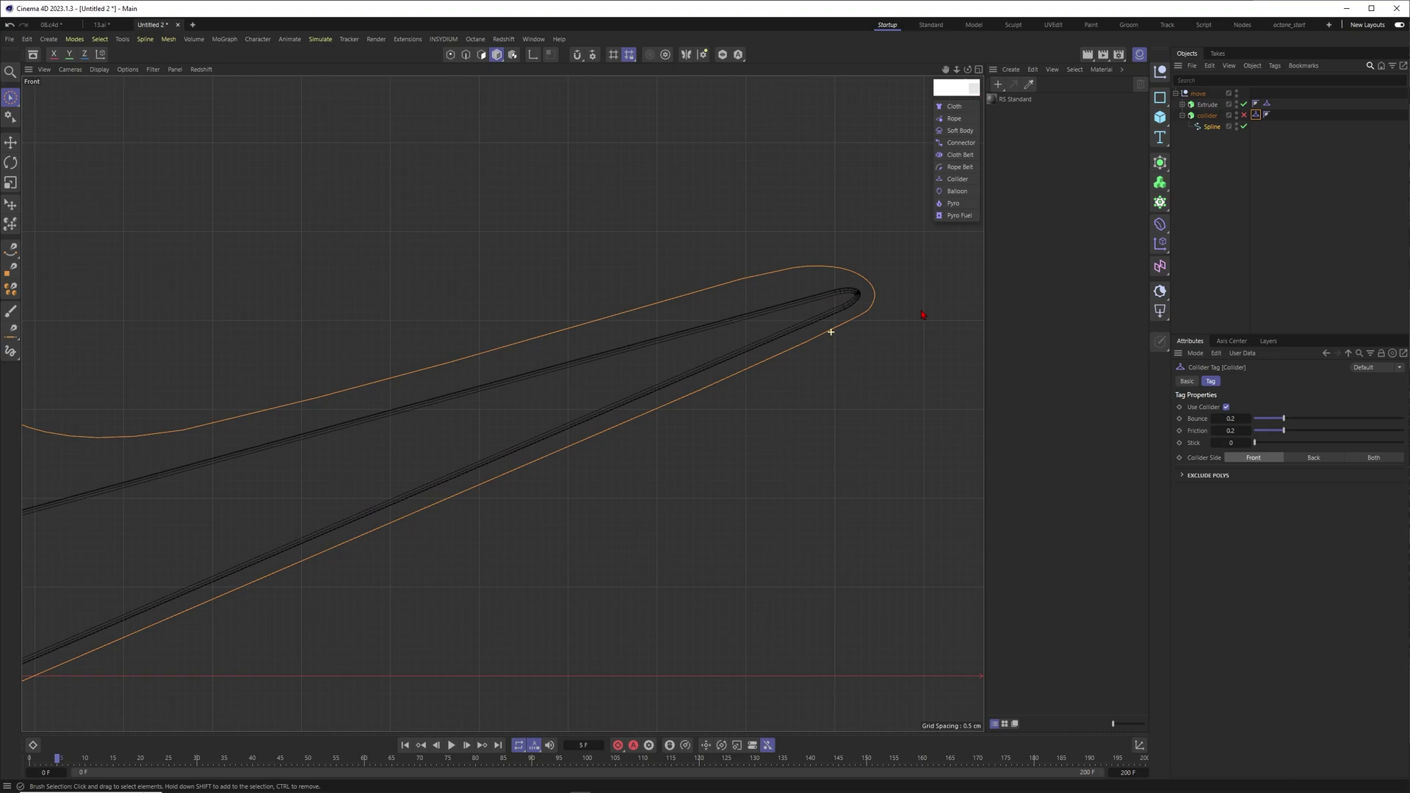
scroll(856, 295, "down", 1)
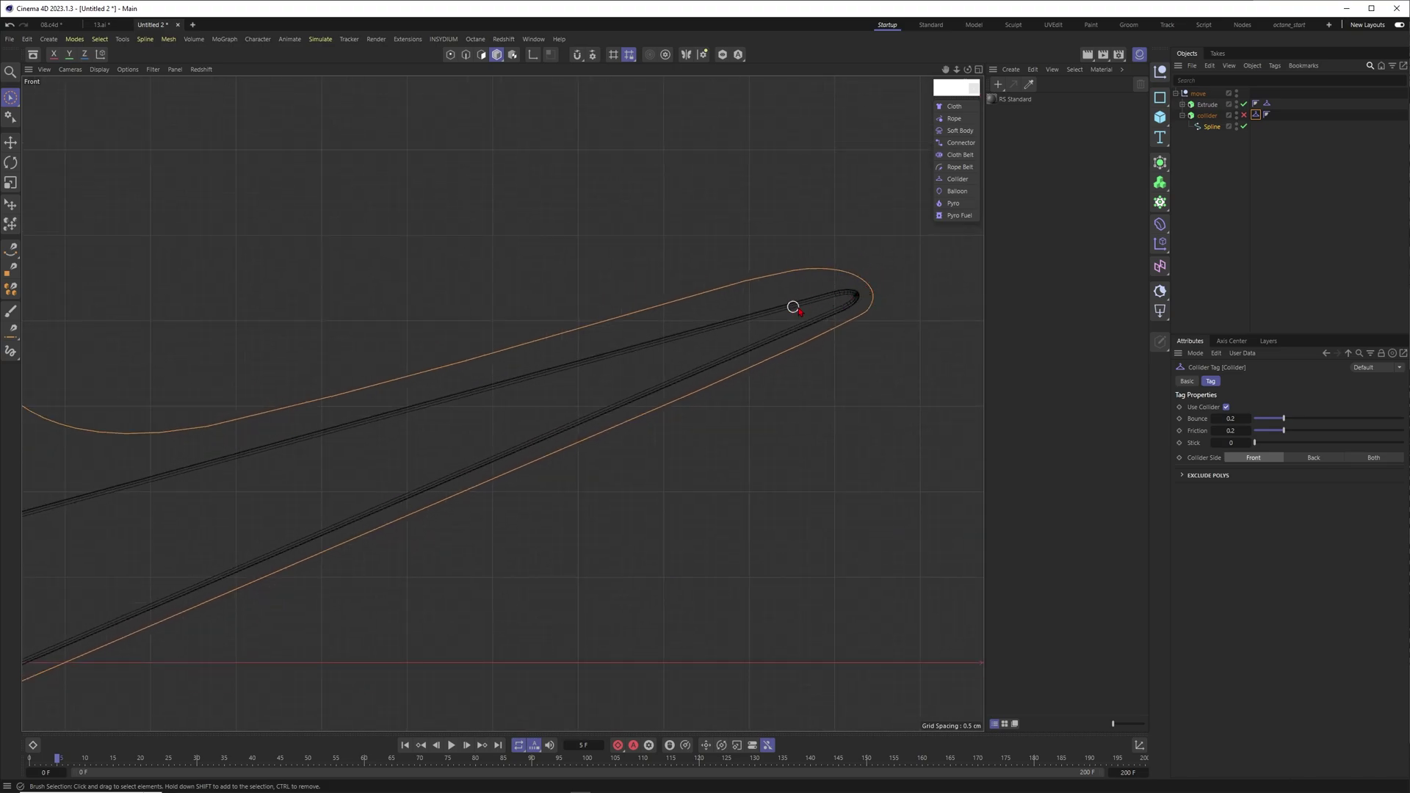
scroll(808, 301, "down", 5)
middle_click_drag(146, 414, 395, 415, "alt")
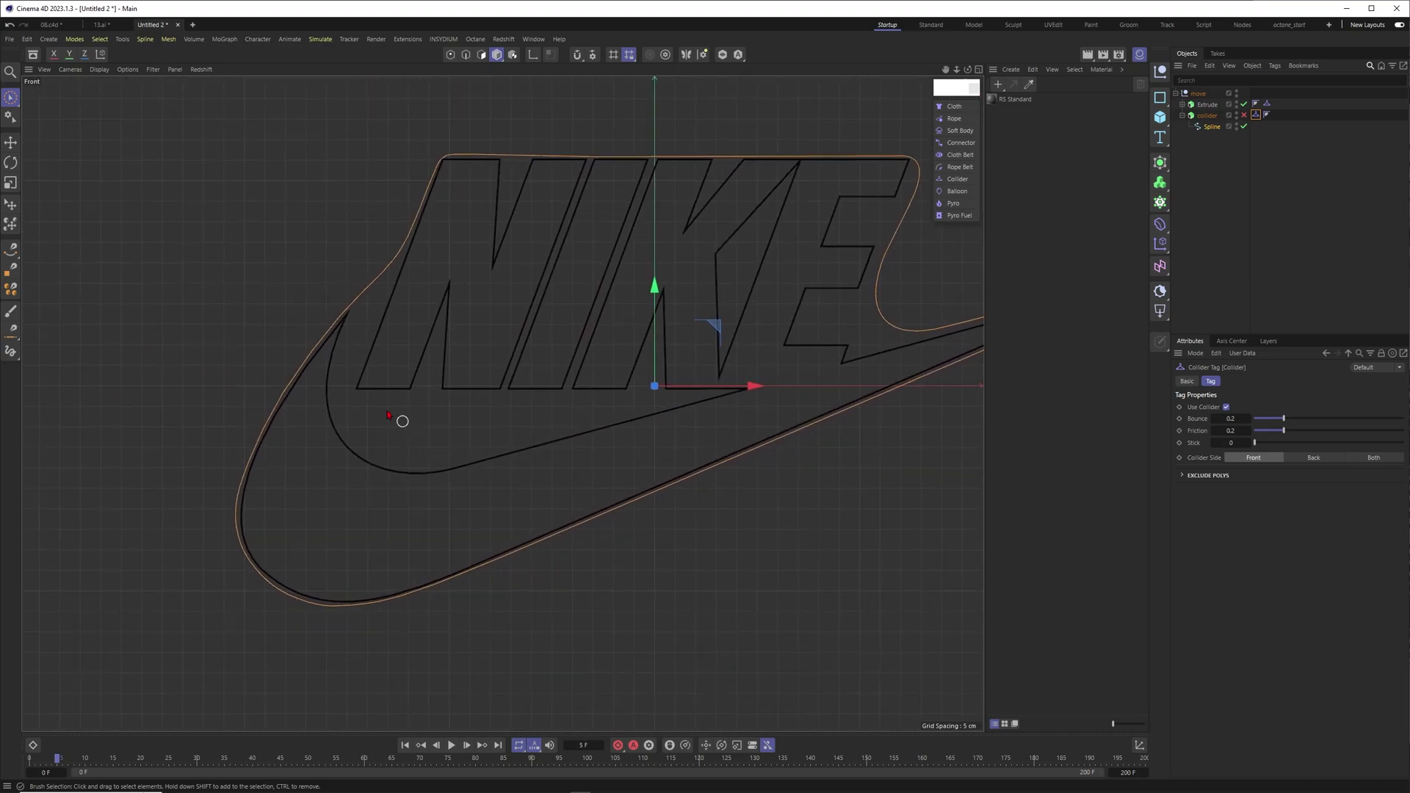
middle_click_drag(464, 307, 418, 318, "alt")
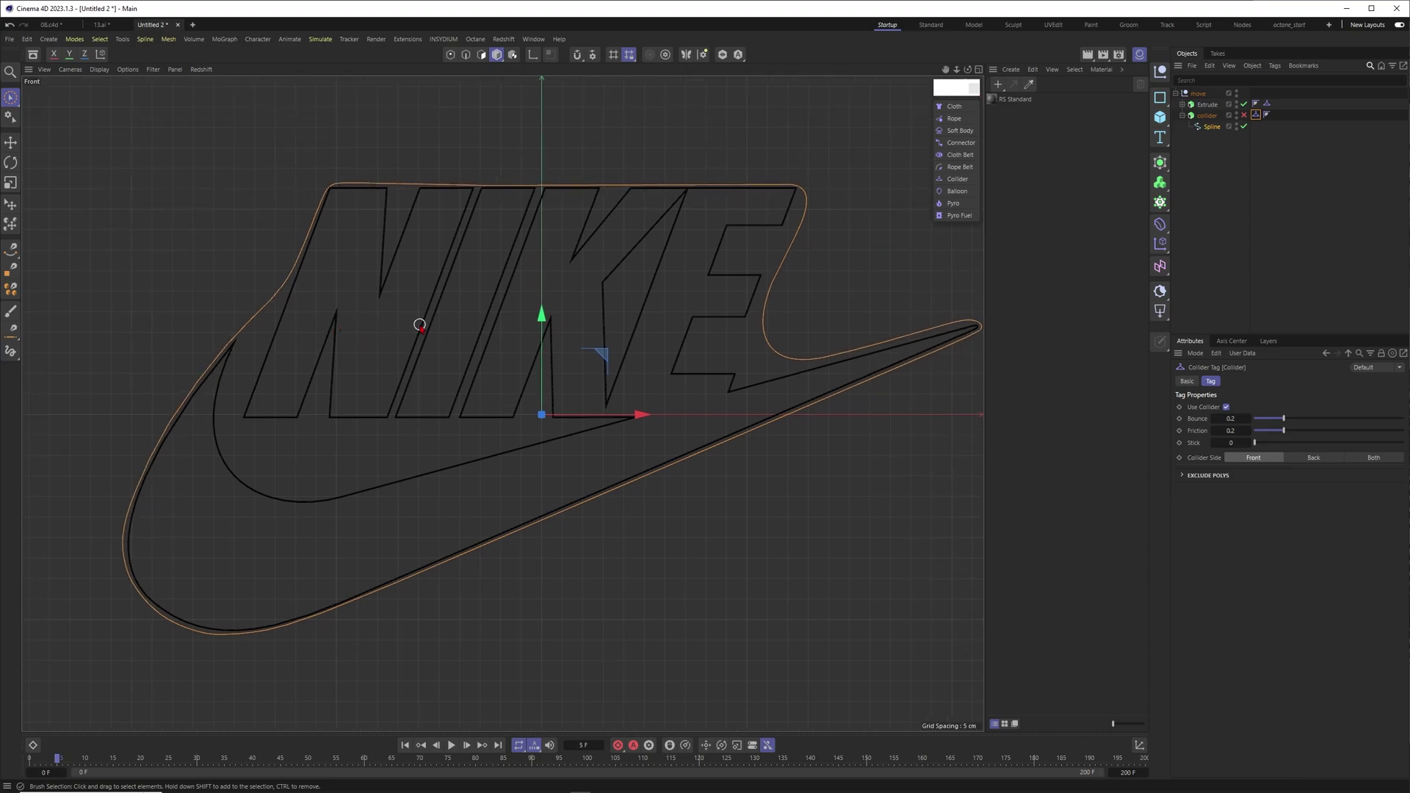
Draw a closed nine-point spline loosely around the whole Nike logo in the Front view with the Bezier Spline Pen
left_click(1238, 165)
left_click(10, 249)
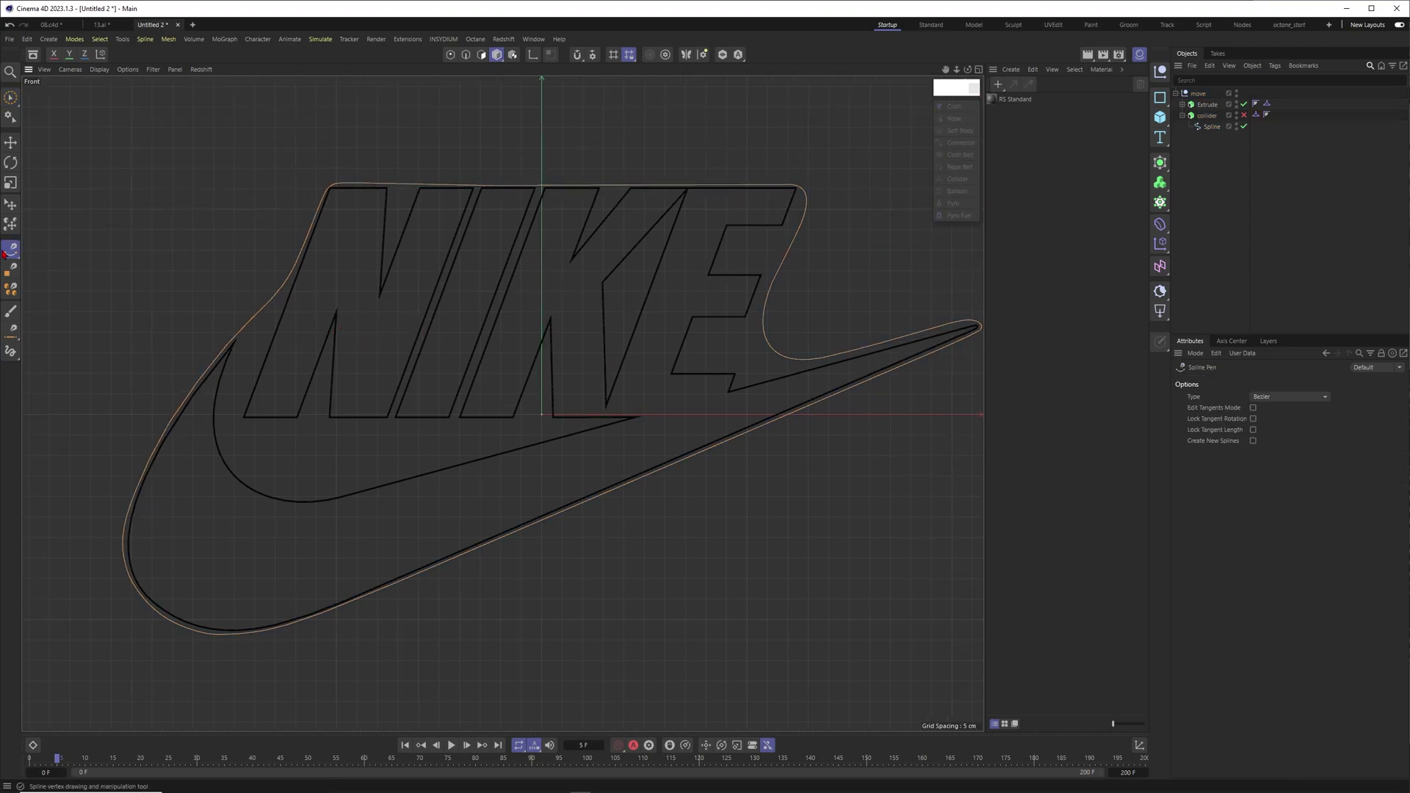
scroll(559, 275, "down", 3)
left_click(707, 254)
left_click(648, 236)
left_click(446, 218)
left_click(374, 248)
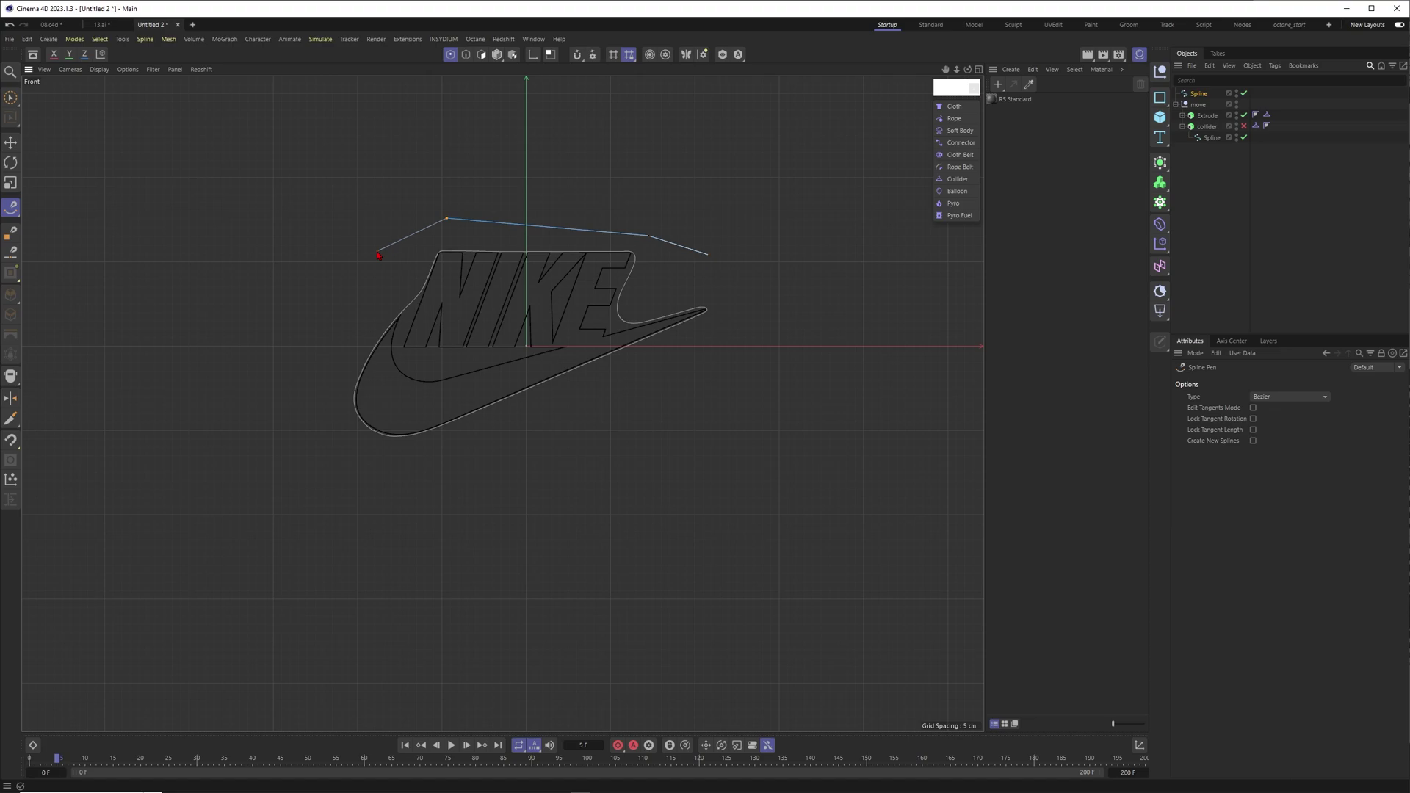
left_click(331, 334)
left_click(365, 466)
left_click(507, 502)
left_click(703, 408)
left_click(765, 322)
left_click(709, 256)
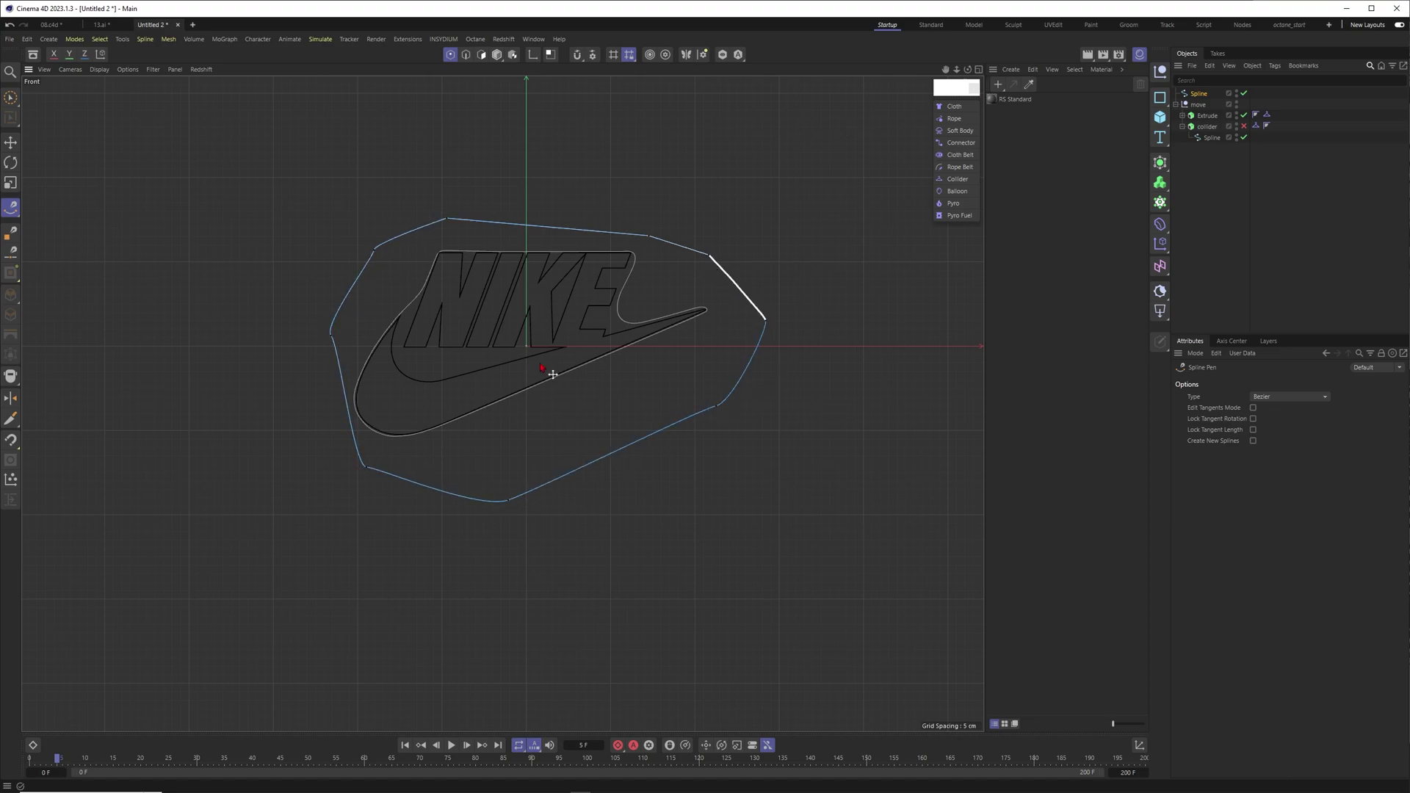
Change the loosely drawn outline spline's type from Bezier to B-Spline
scroll(552, 374, "up", 3)
scroll(642, 315, "down", 5)
scroll(497, 494, "up", 1)
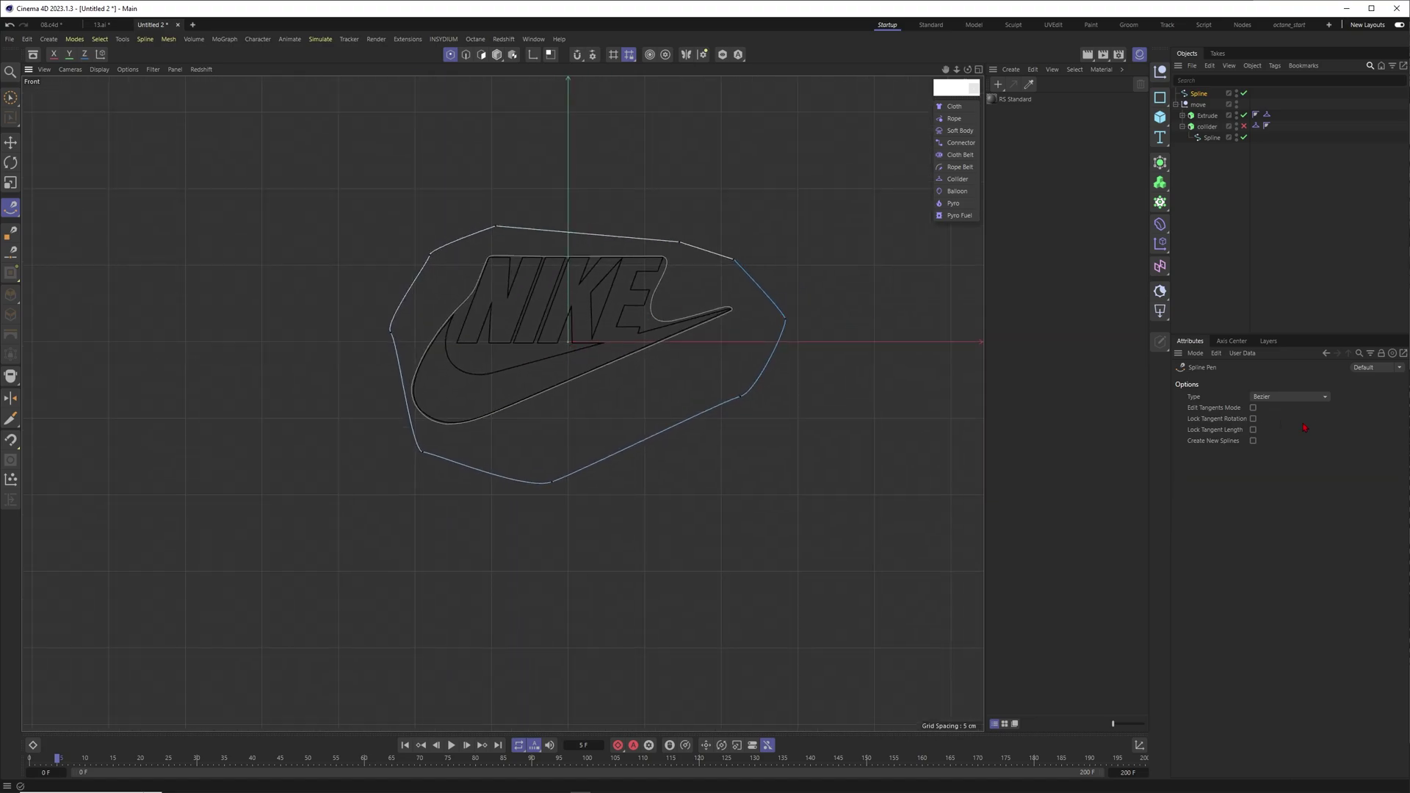
left_click(1294, 396)
key("space")
left_click(1275, 407)
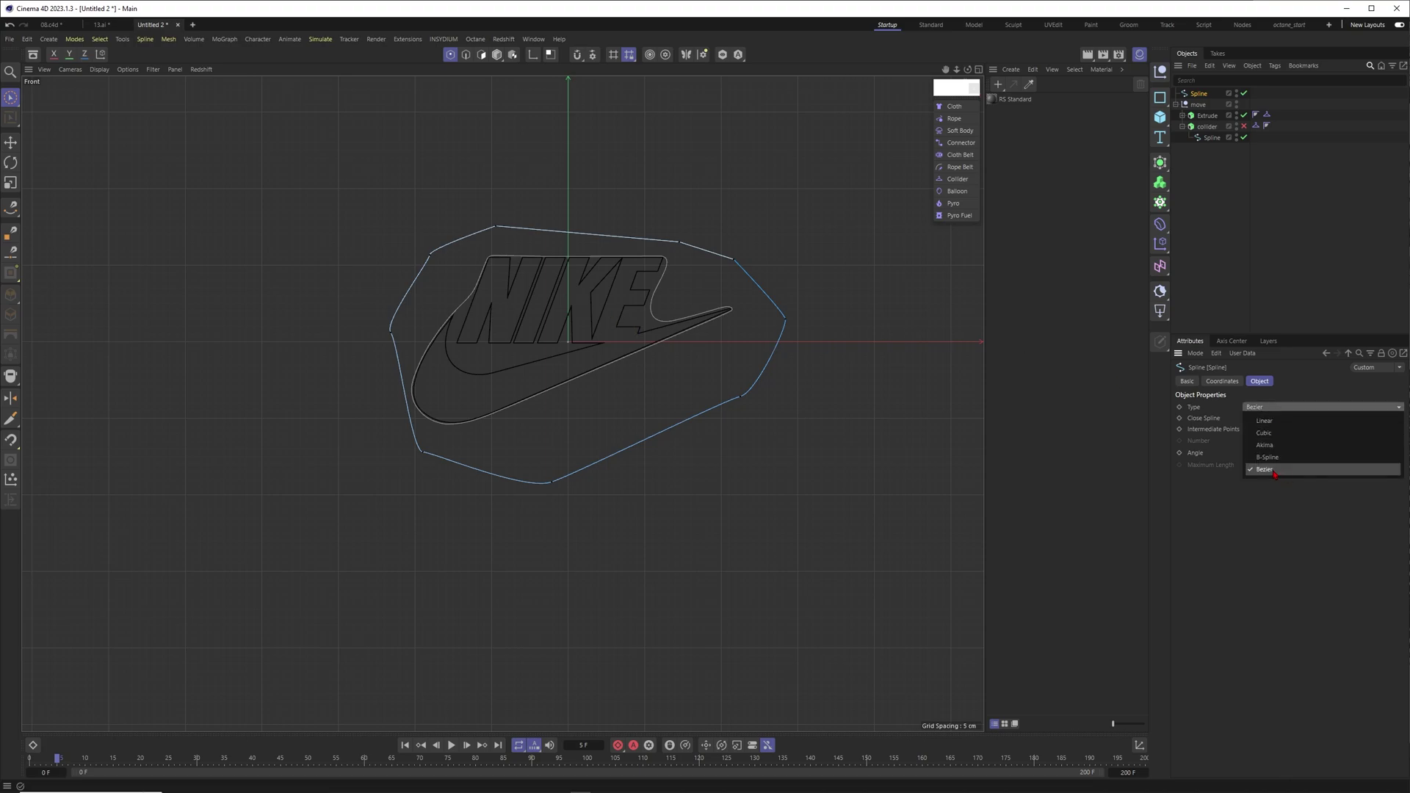
left_click(1267, 457)
scroll(699, 362, "up", 2)
Pull the B-Spline's points closer to the Nike logo's contour with the Magnet tool
key("m")
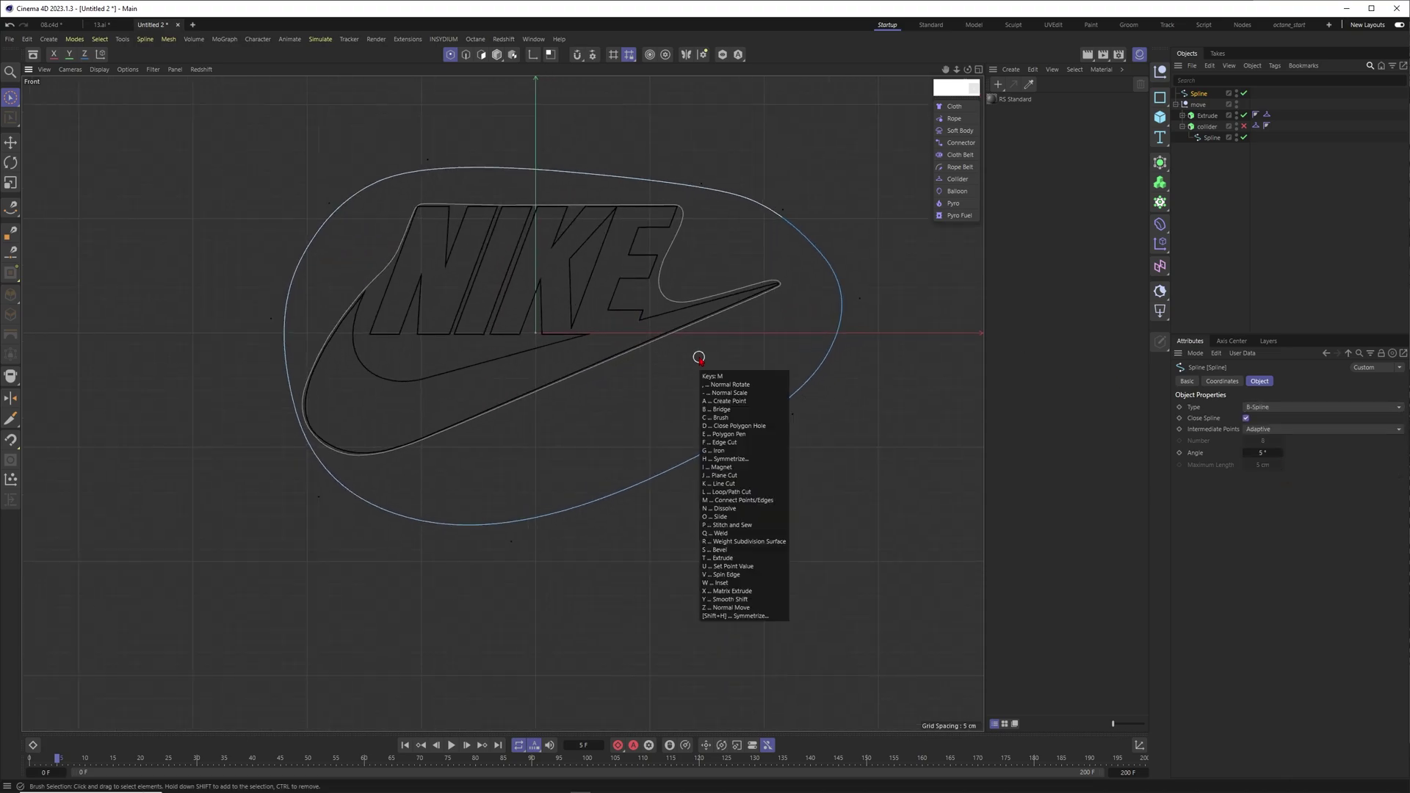
key("i")
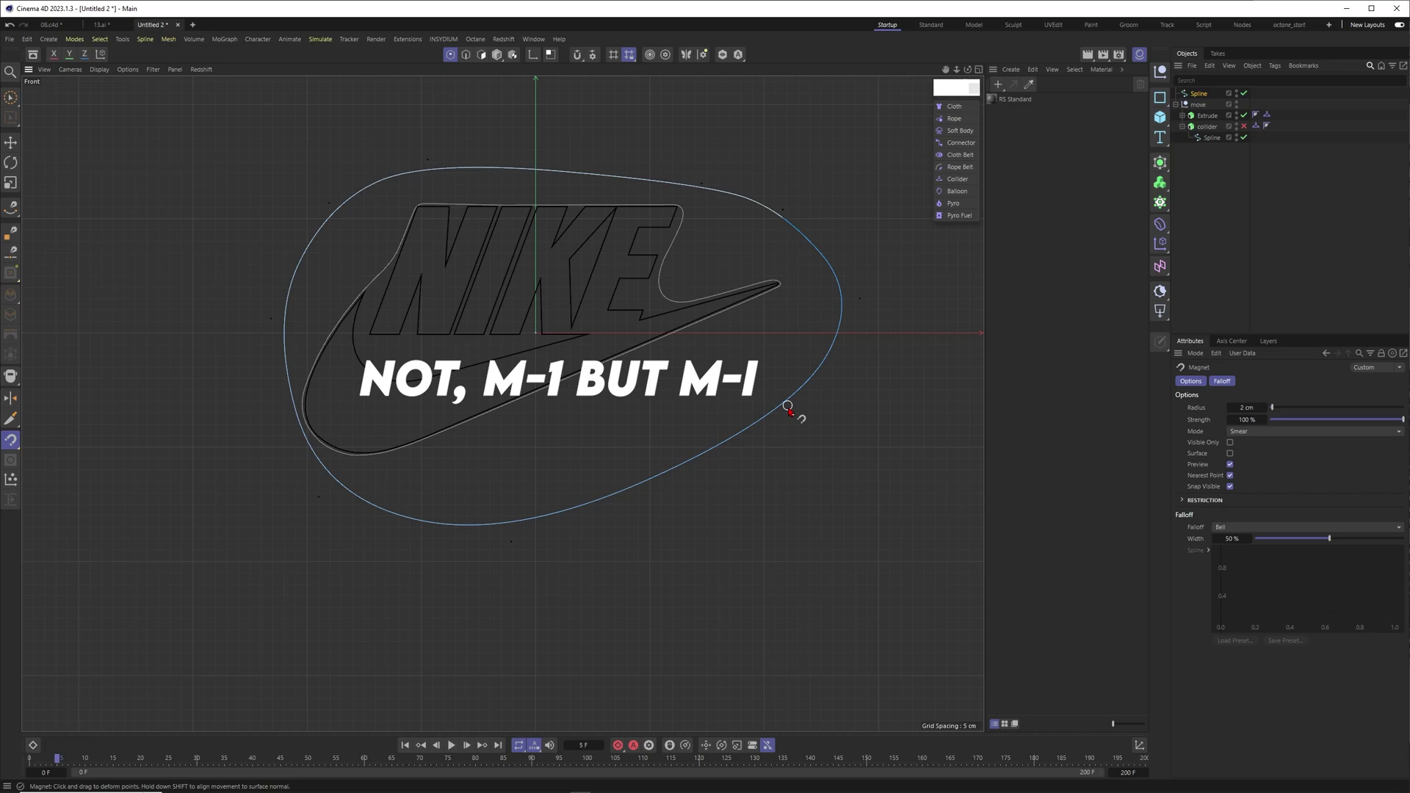
left_click_drag(787, 406, 738, 359)
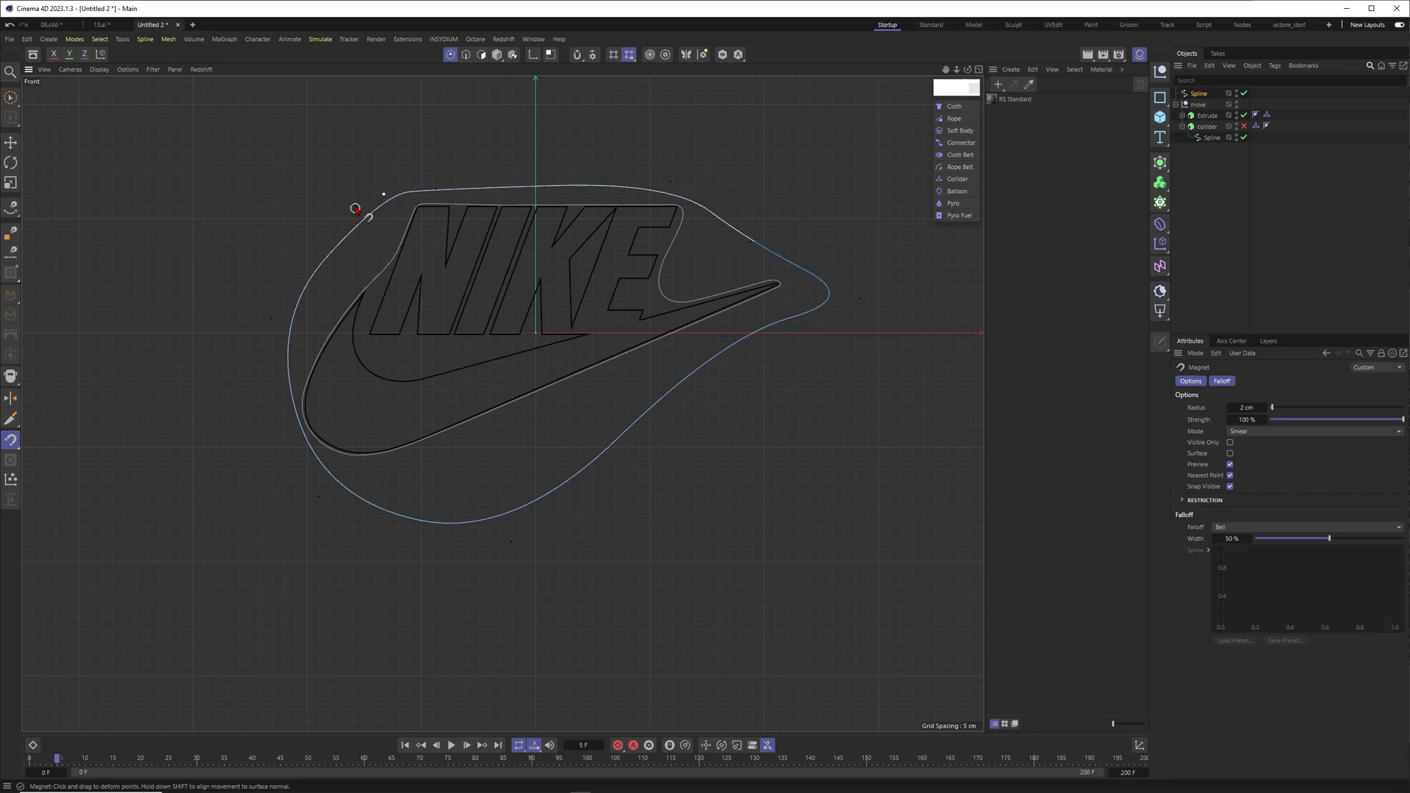
mouse_move(356, 210)
left_mouse_down()
mouse_move(387, 239)
mouse_move(428, 179)
left_mouse_up()
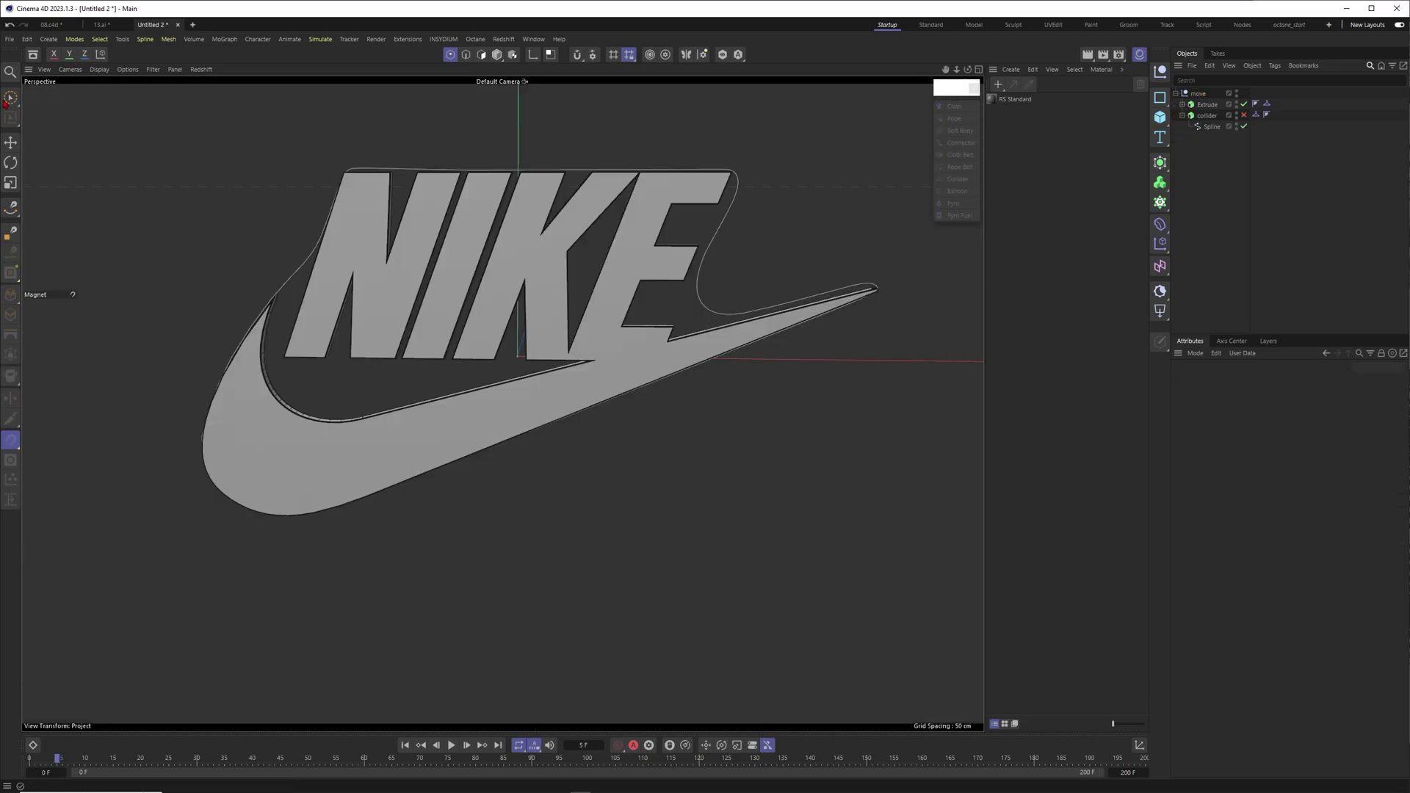
Switch to Brush Selection and re-enable the collider extrude around the Nike logo
left_click(10, 97)
left_click(55, 133)
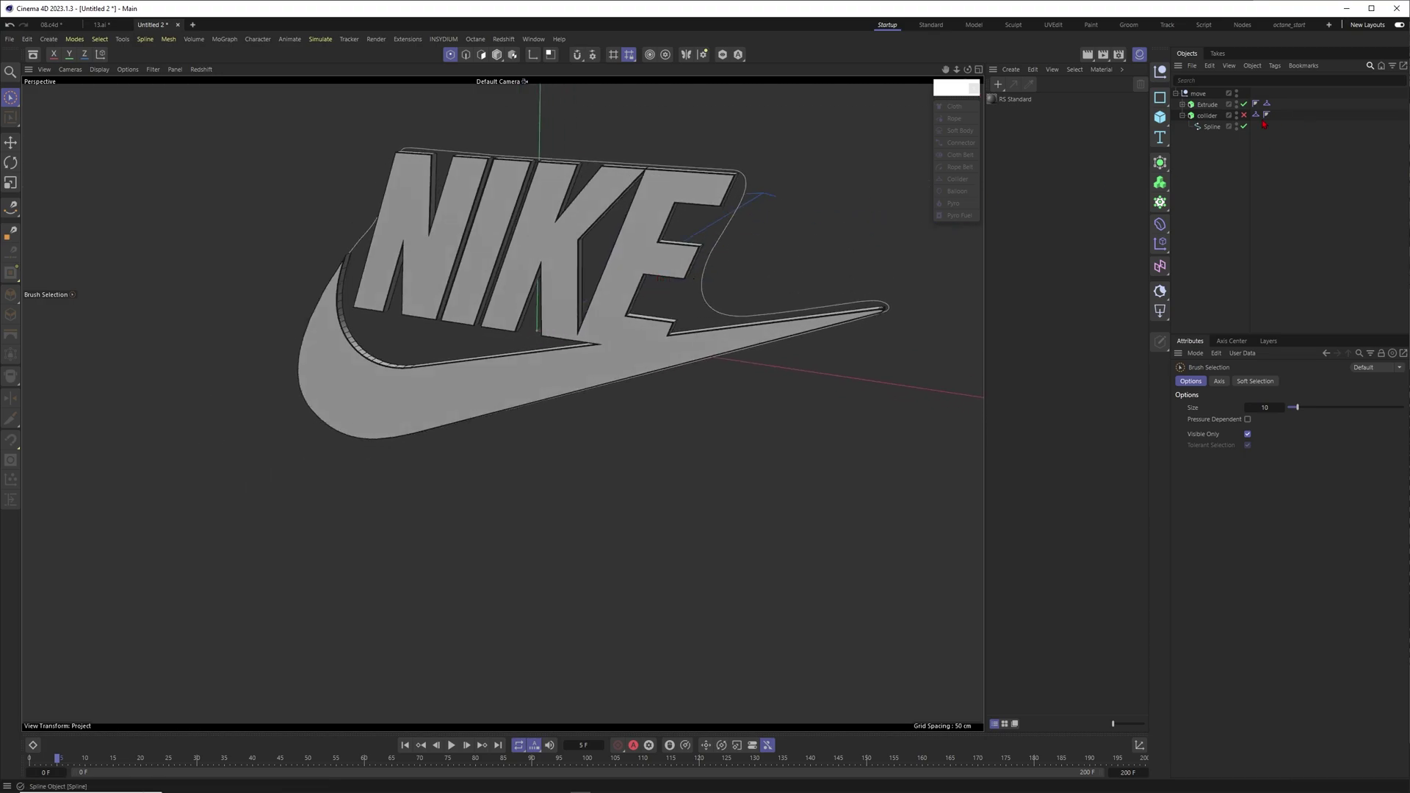
left_click_drag(696, 267, 747, 216, "alt")
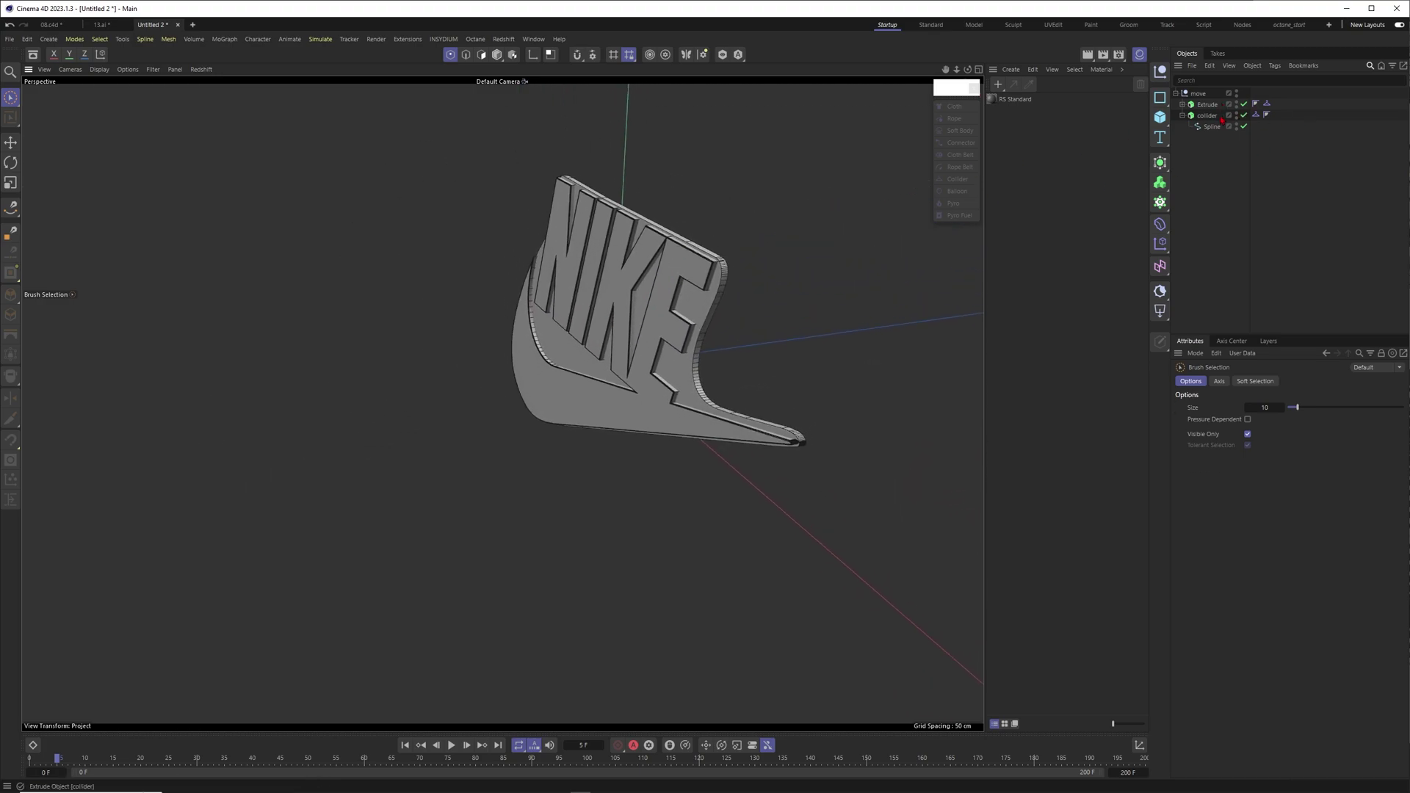
left_click_drag(698, 306, 815, 199, "alt")
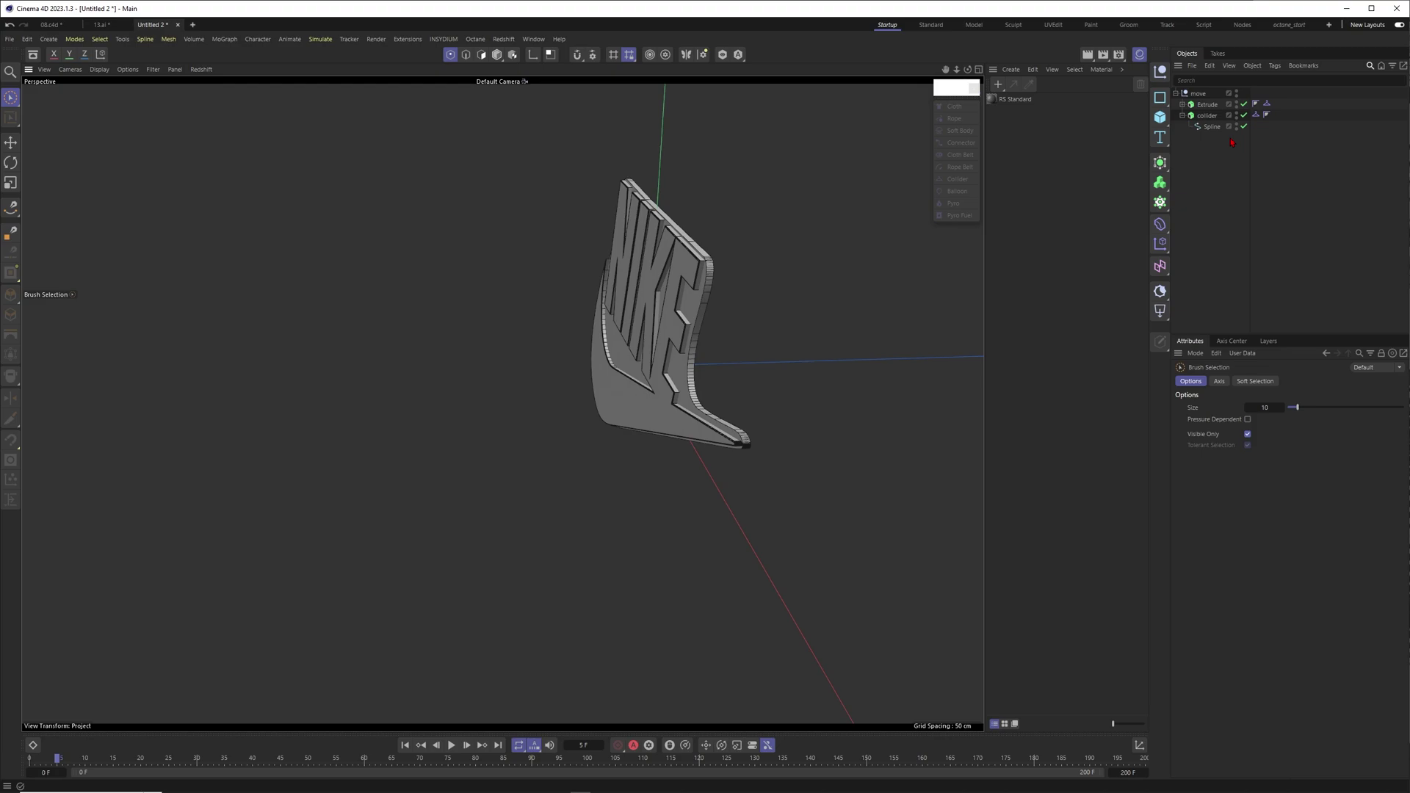
left_click_drag(667, 286, 657, 262, "alt")
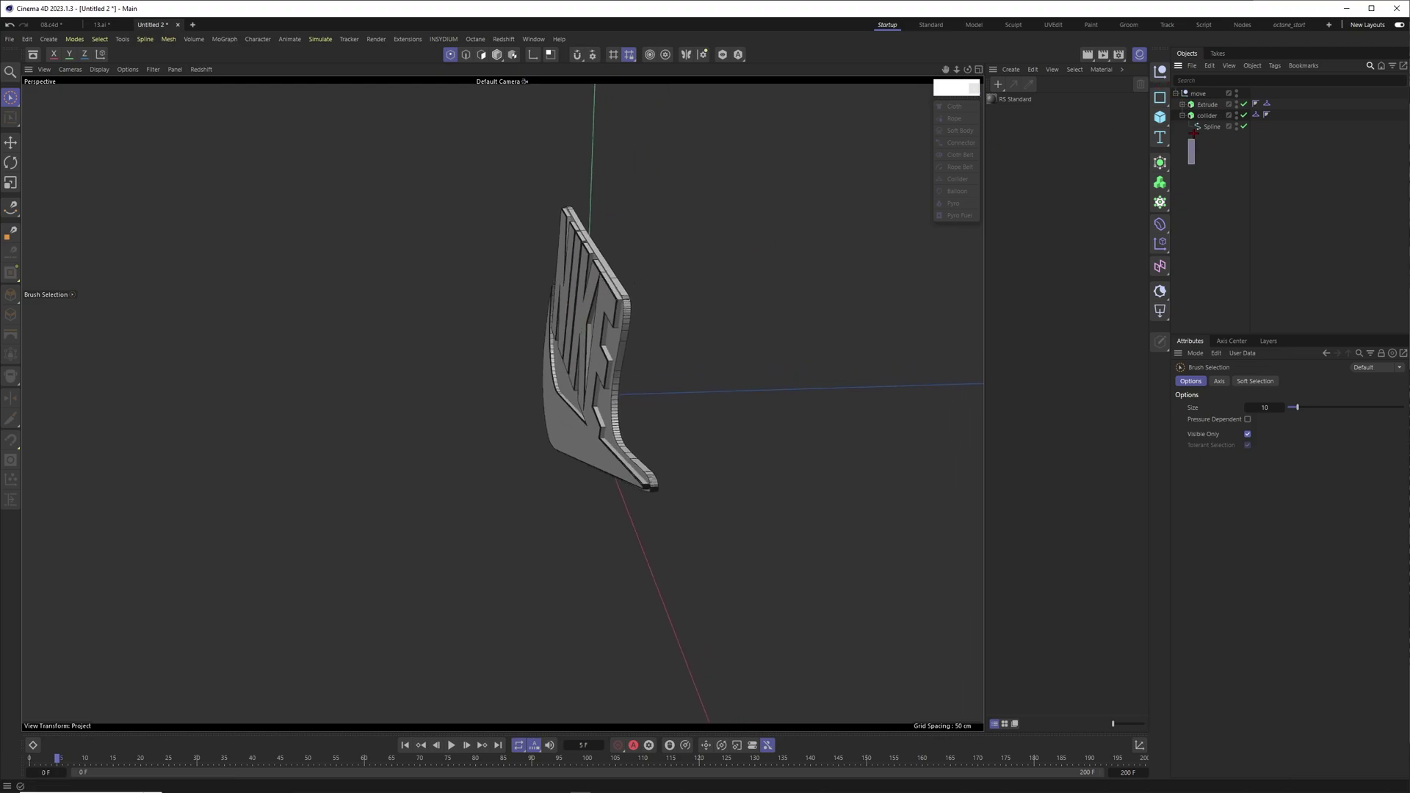
Try moving the logo and collider together along the Z axis with their "move" null, and undo the move
left_click_drag(1193, 133, 1187, 122)
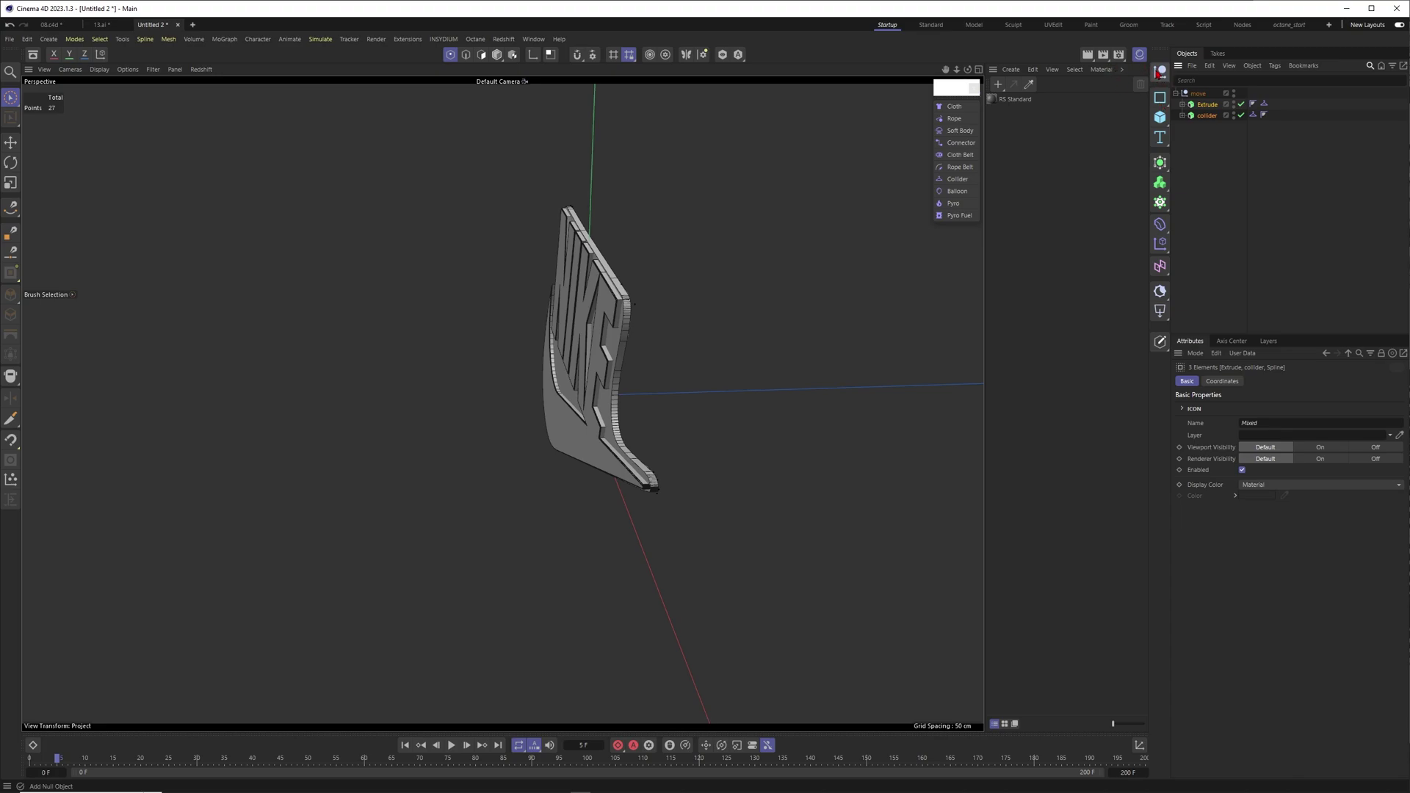
left_click(1197, 94)
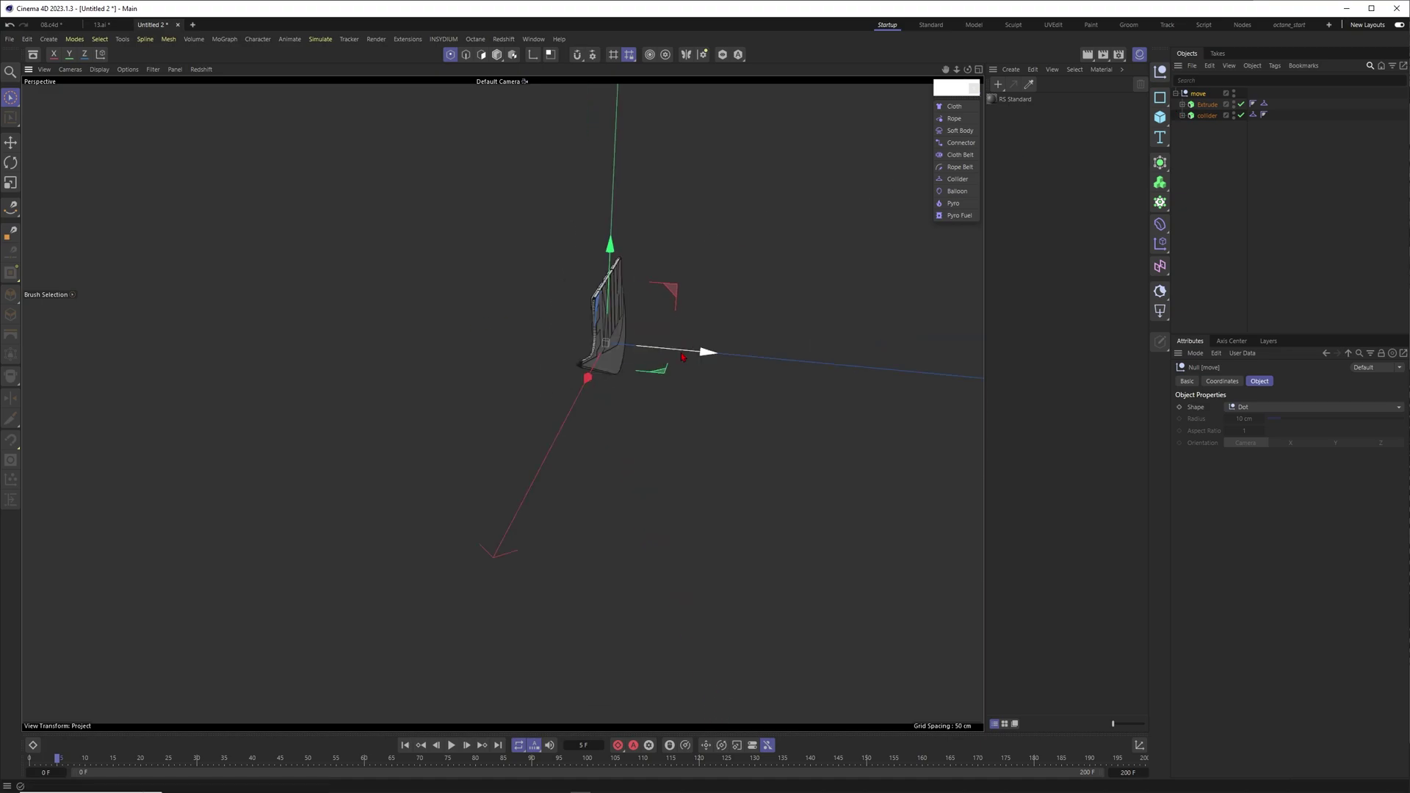
mouse_move(709, 352)
left_mouse_down()
mouse_move(643, 346)
mouse_move(686, 350)
left_mouse_up()
left_click_drag(411, 324, 499, 324, "alt")
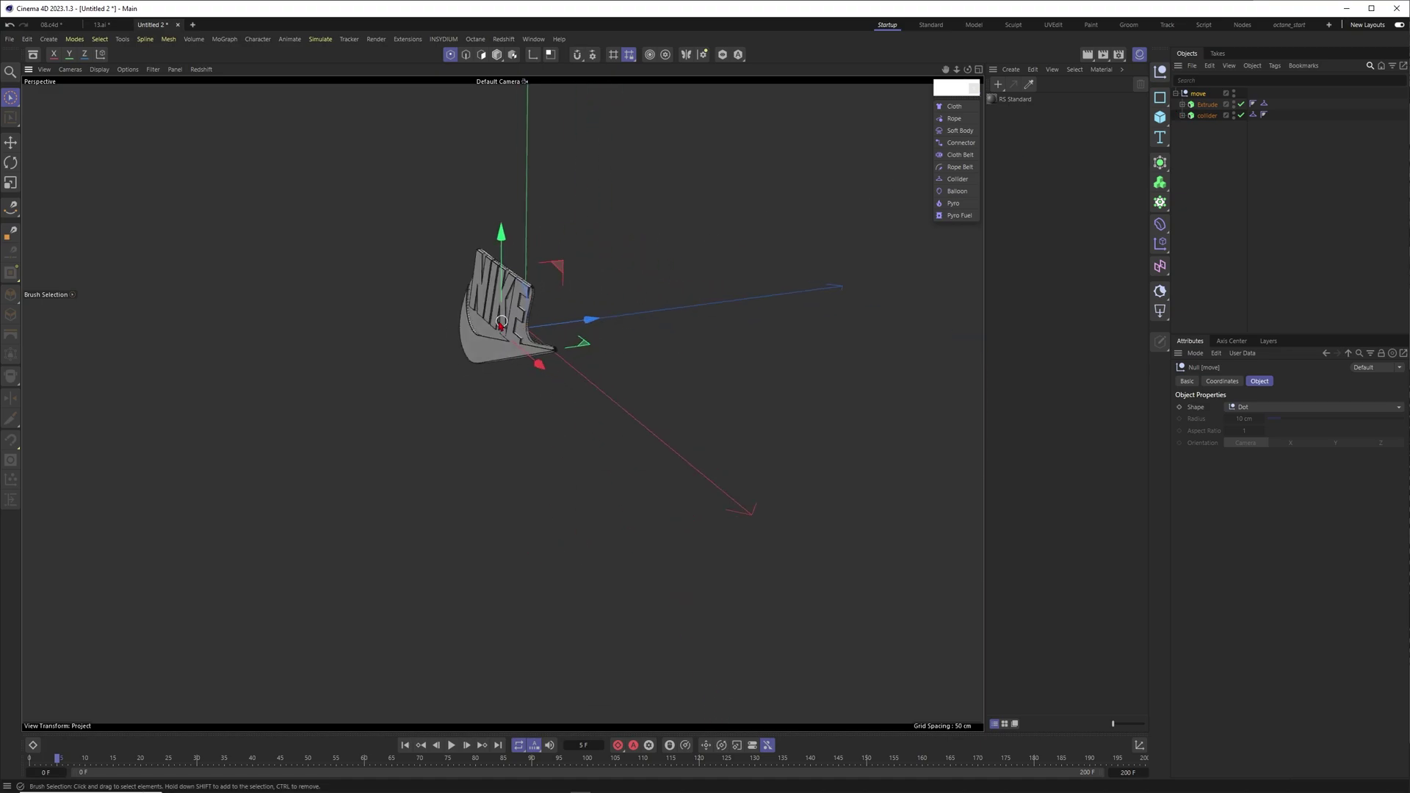
scroll(502, 321, "up", 2)
left_click(9, 25)
scroll(517, 326, "up", 4)
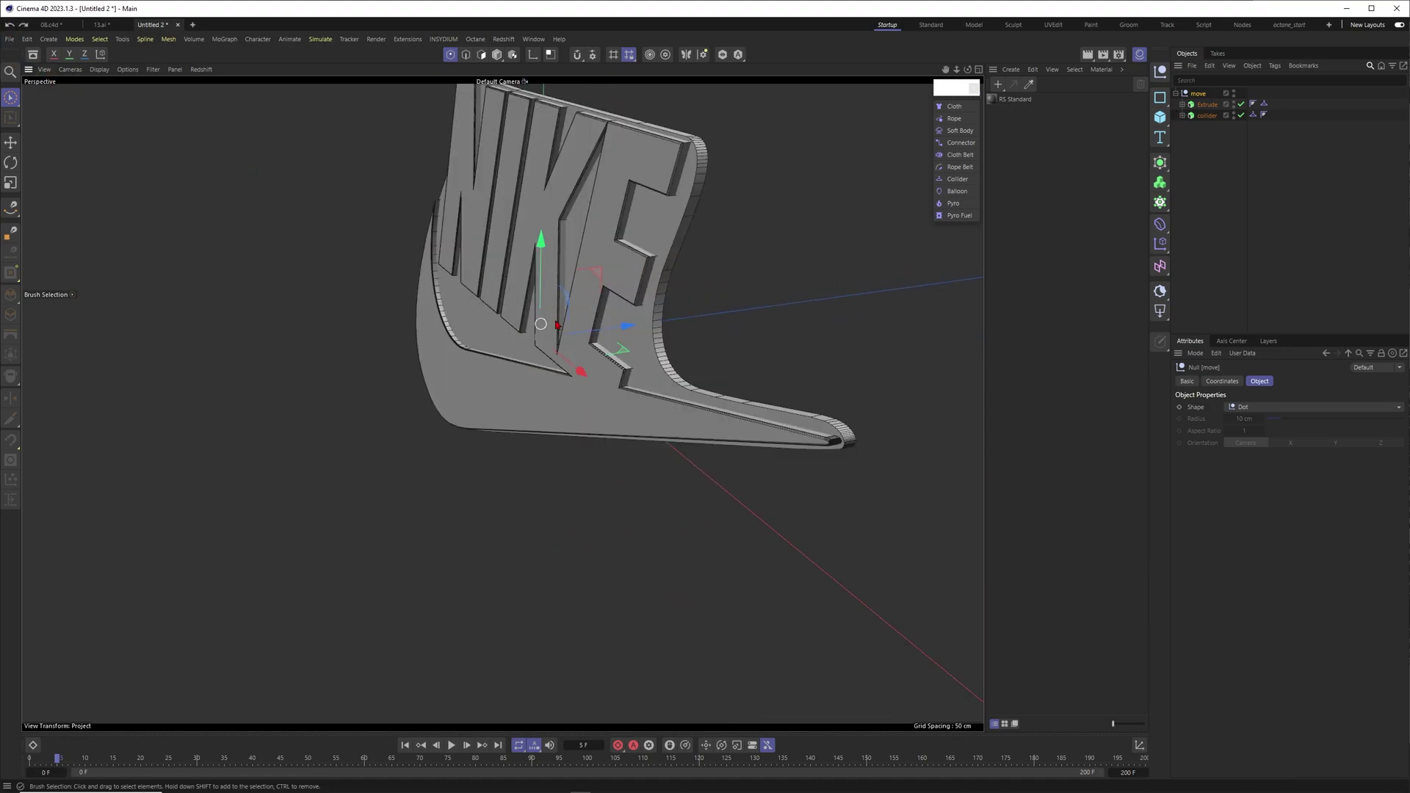
Examine the collider extrude's object and cap settings and its fit around the logo
left_click(1206, 115)
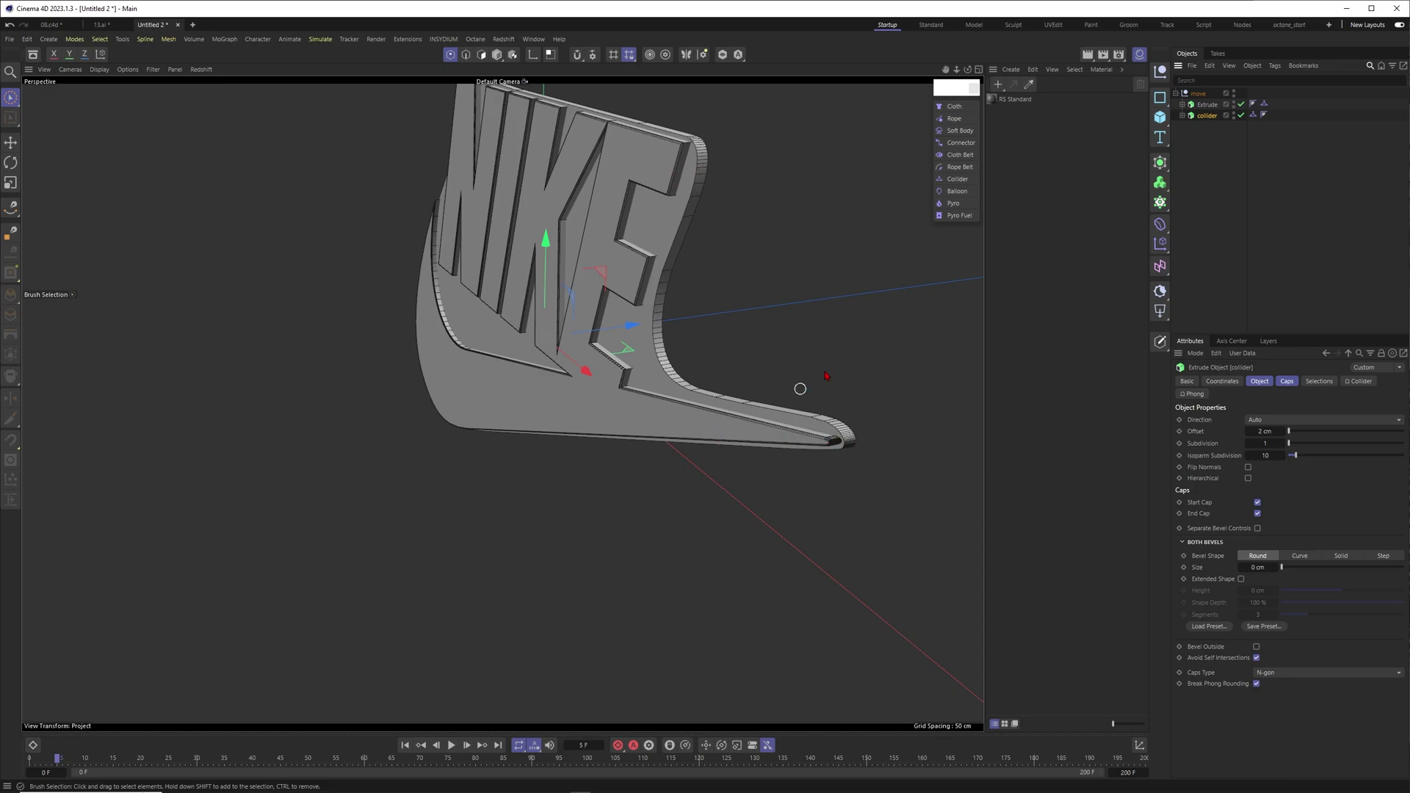
left_click(1215, 136)
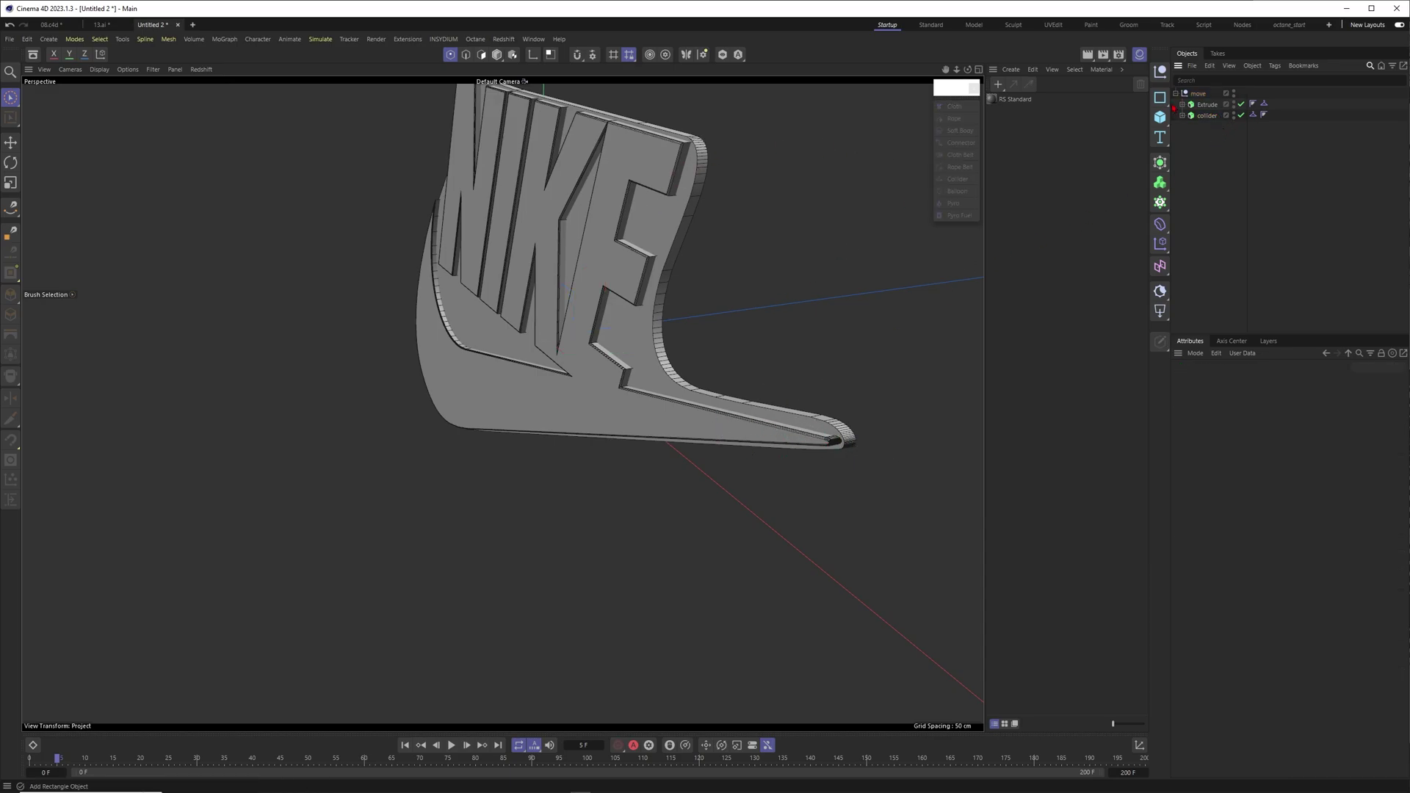
left_click_drag(668, 227, 630, 302, "alt")
scroll(630, 301, "down", 6)
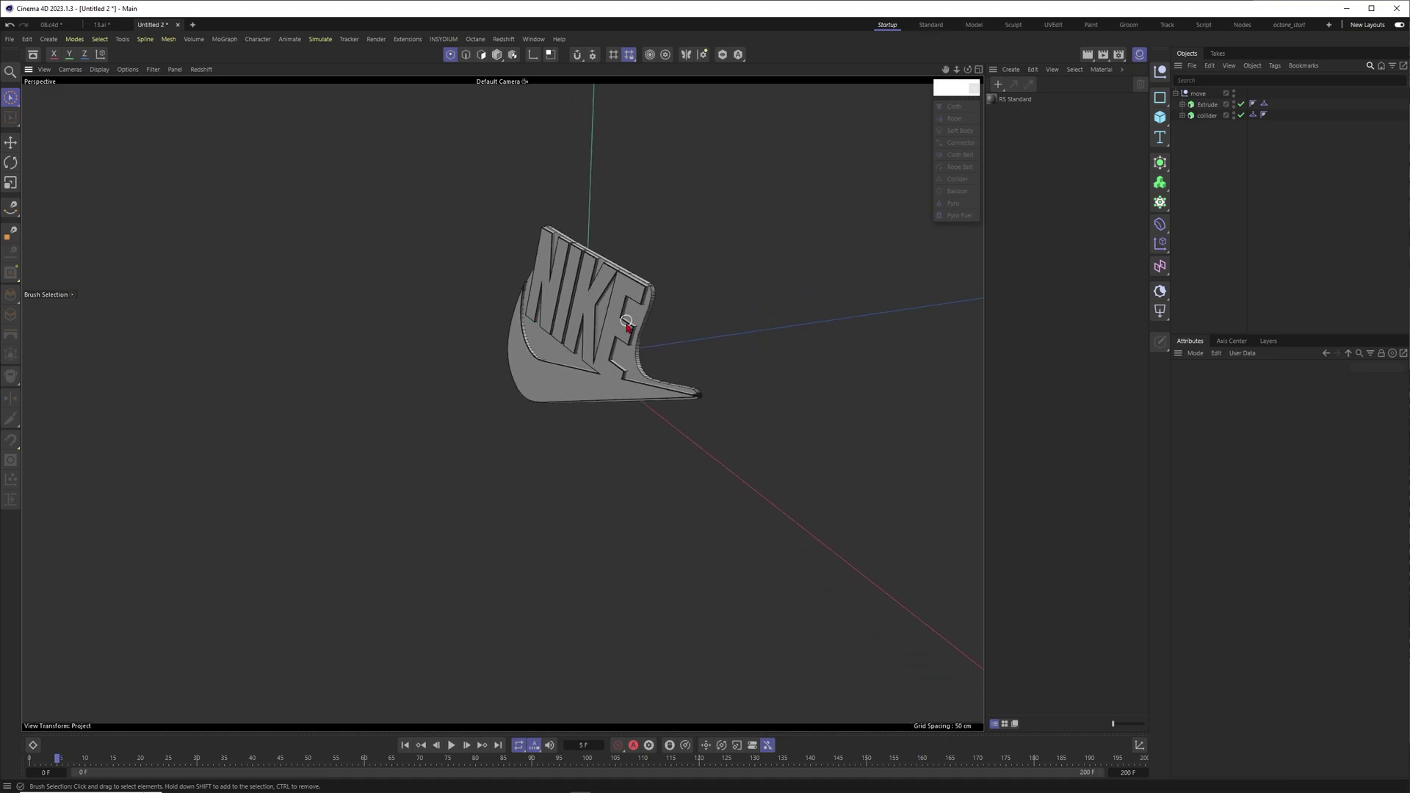
scroll(625, 327, "up", 3)
scroll(624, 327, "down", 1)
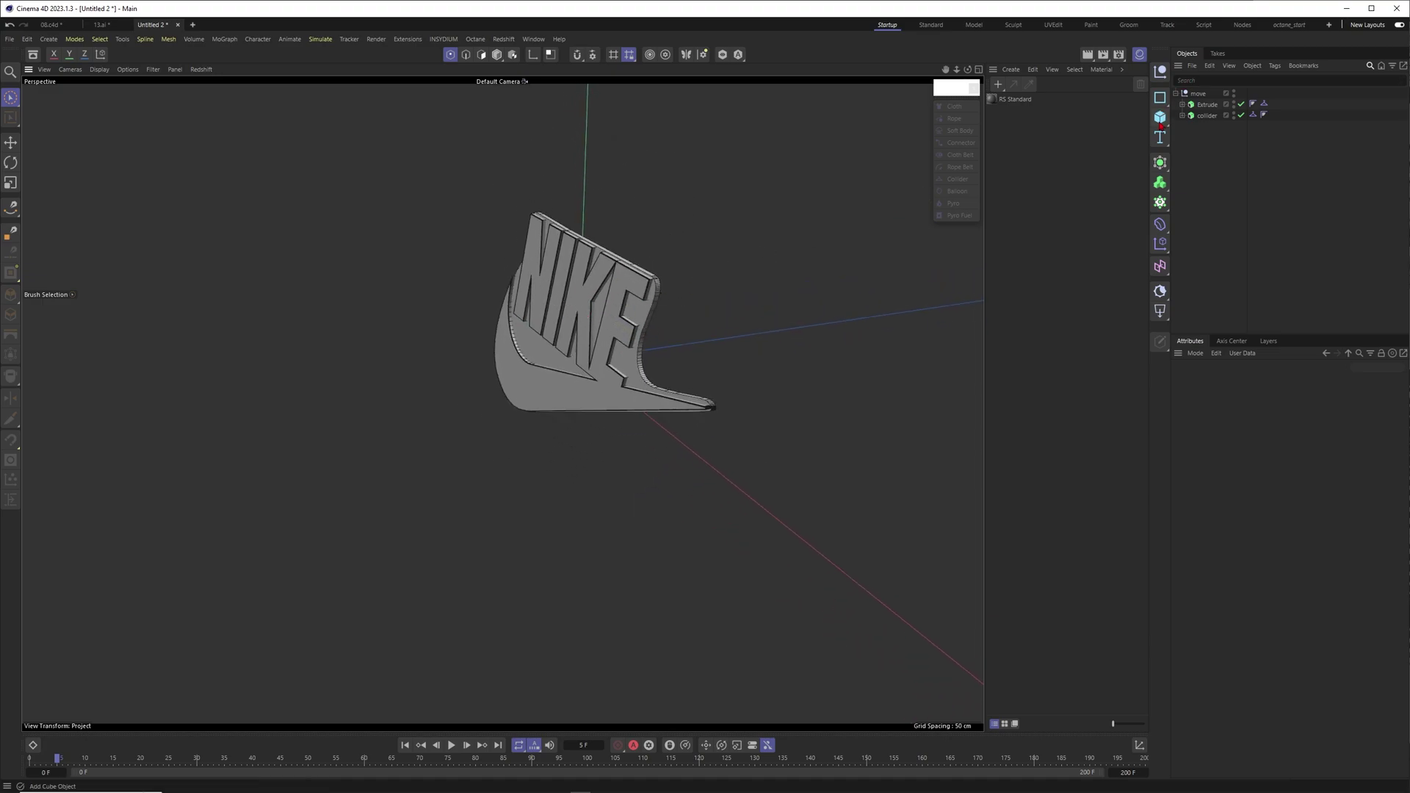
Add a Plane and set its orientation to +Z so it stands upright at the Nike logo
left_click_drag(1160, 121, 1231, 176)
scroll(613, 306, "down", 2)
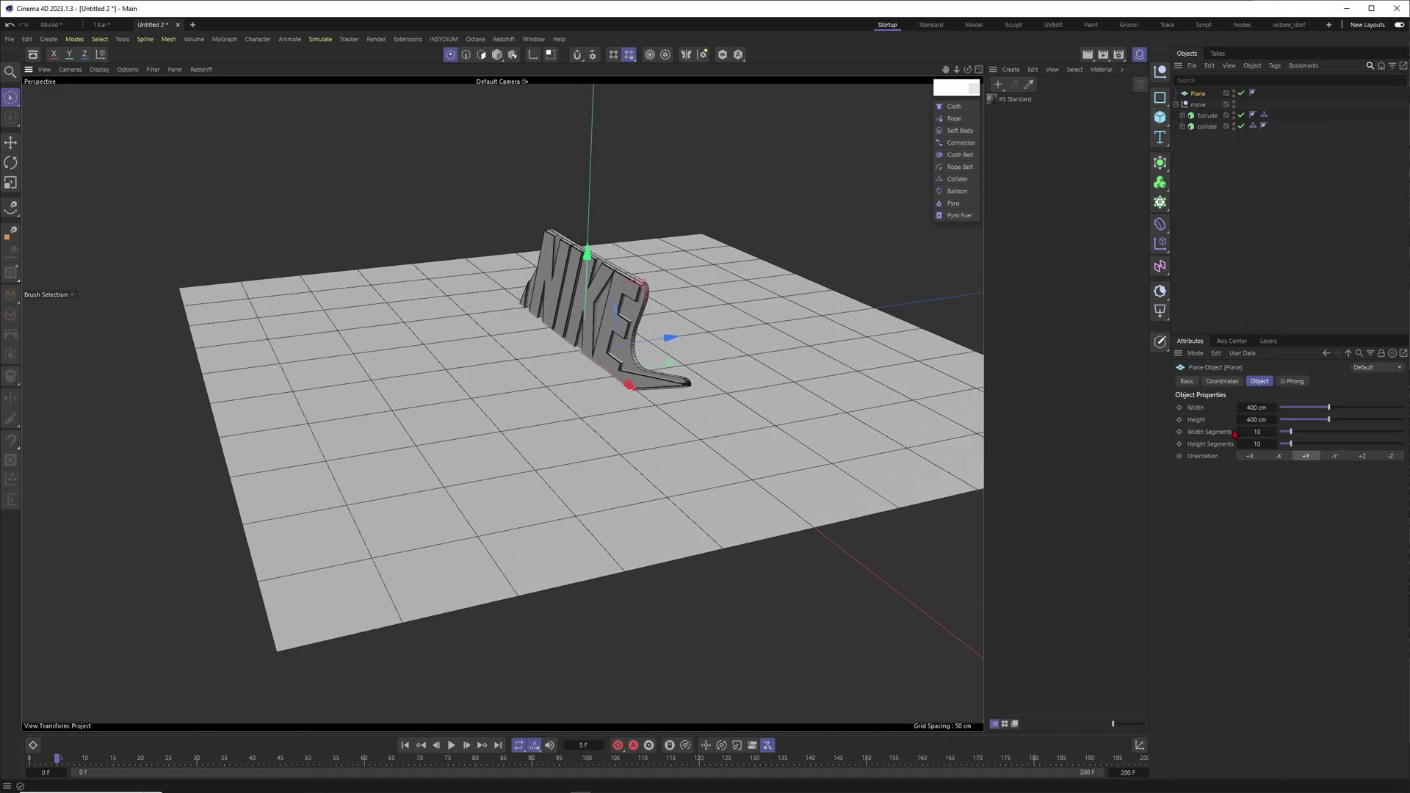
left_click(1362, 457)
left_click_drag(690, 327, 619, 336, "alt")
left_click_drag(705, 361, 478, 360, "alt")
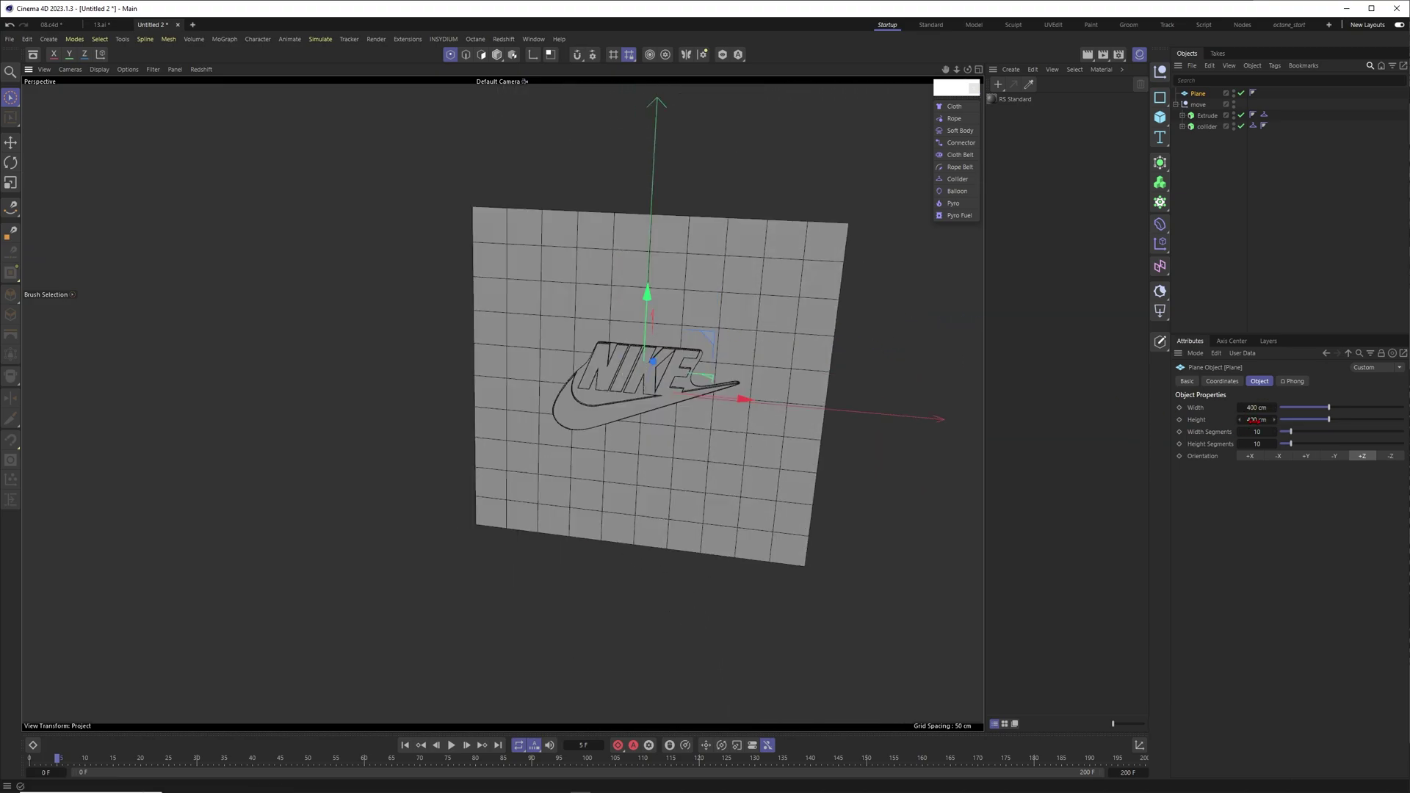
Set the plane's width to 600 cm and its height to 500 cm
mouse_move(646, 382)
right_mouse_down("alt")
mouse_move(585, 396)
mouse_move(626, 390)
right_mouse_up("alt")
left_click_drag(1241, 409, 1285, 425)
type("00")
key("Return")
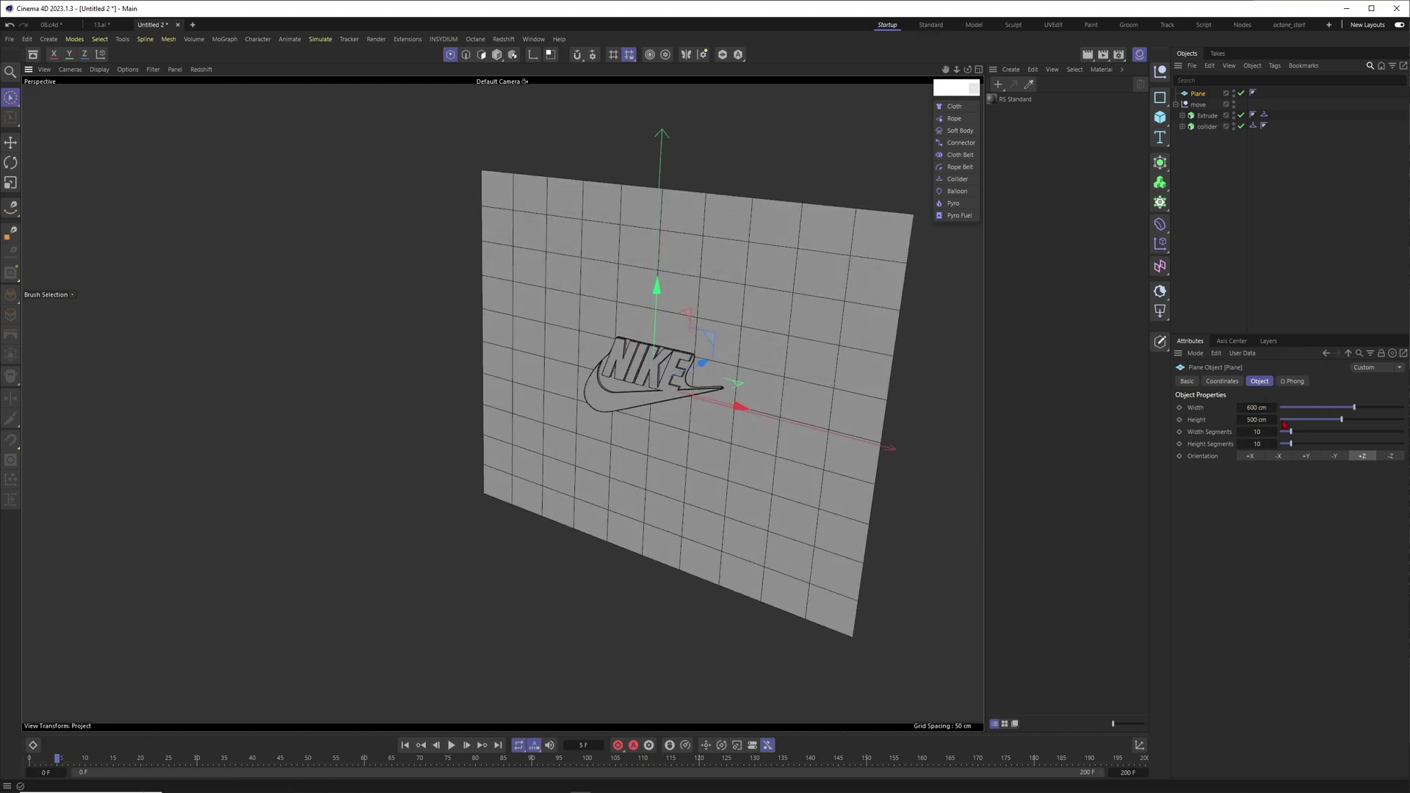
left_click_drag(740, 246, 780, 243, "alt")
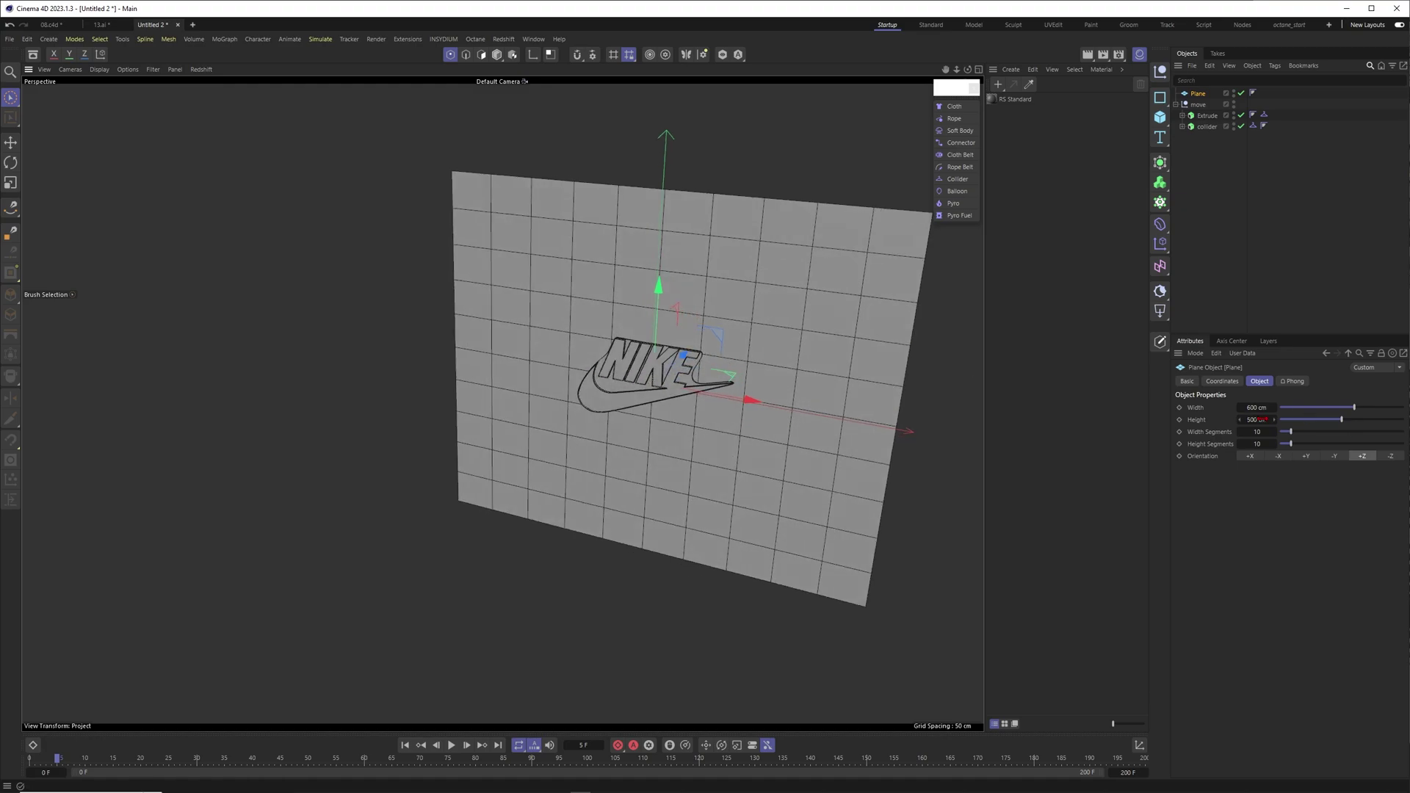
Add a Figure as a scale reference and move it along the X axis beside the Nike logo
left_click(1159, 163)
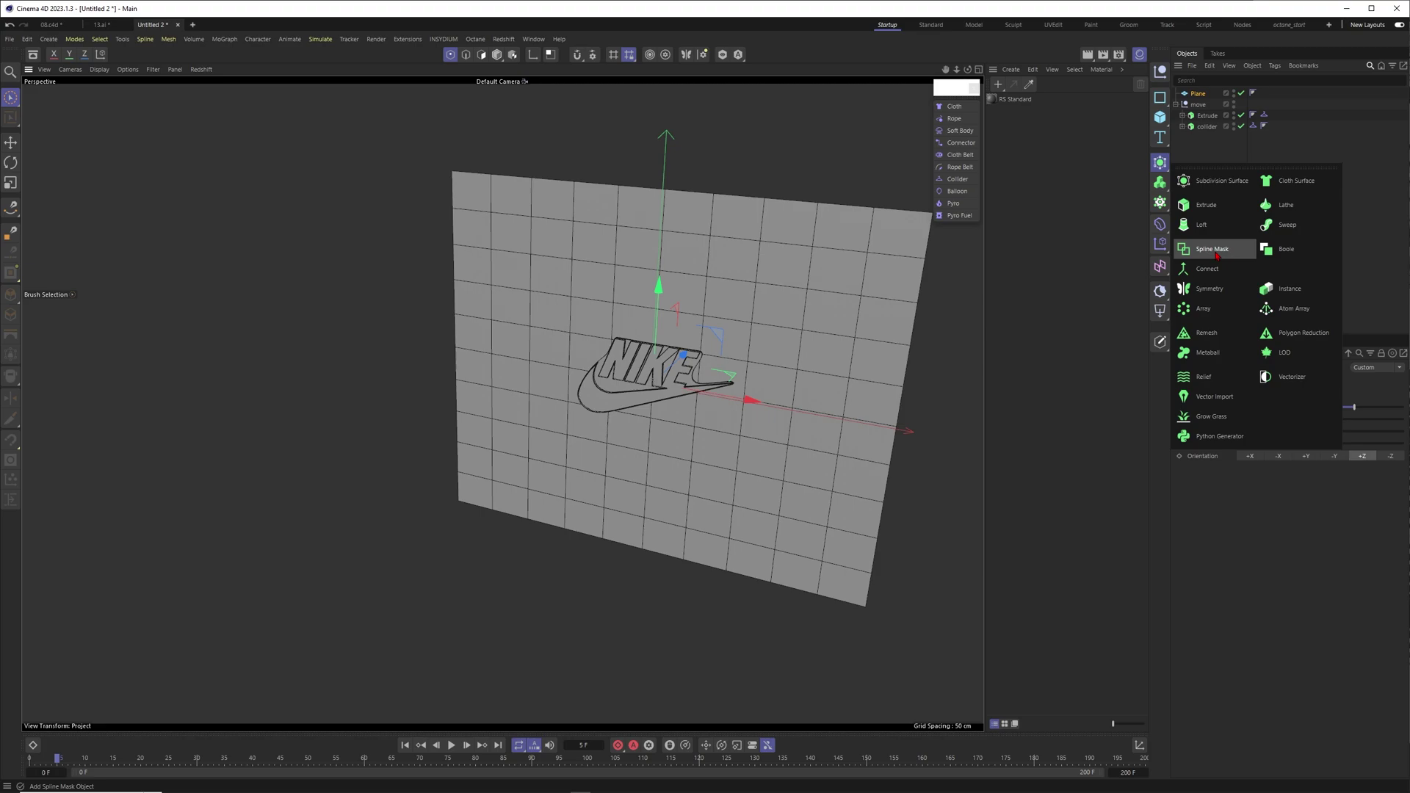
left_click(1159, 117)
left_click(1204, 215)
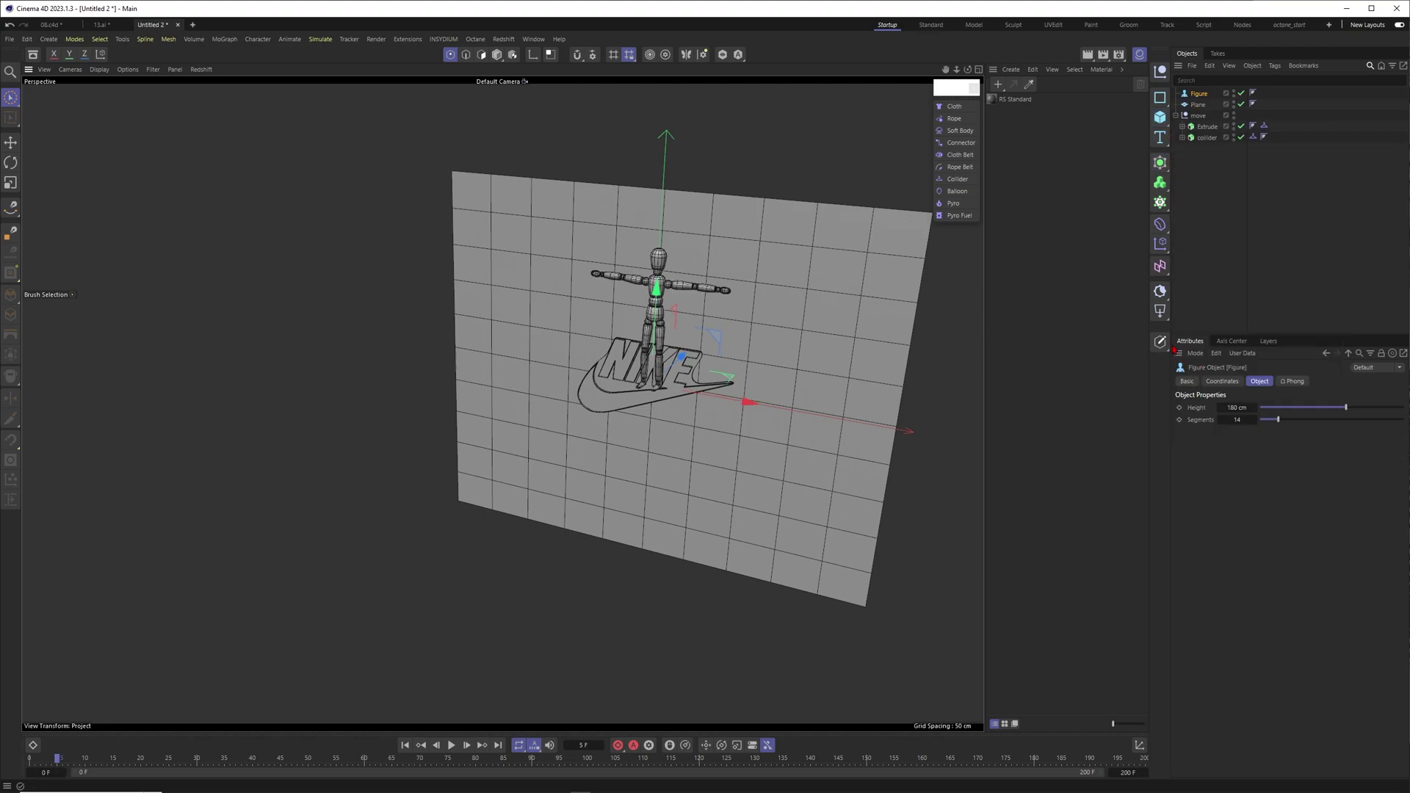
left_click_drag(707, 358, 708, 375, "alt")
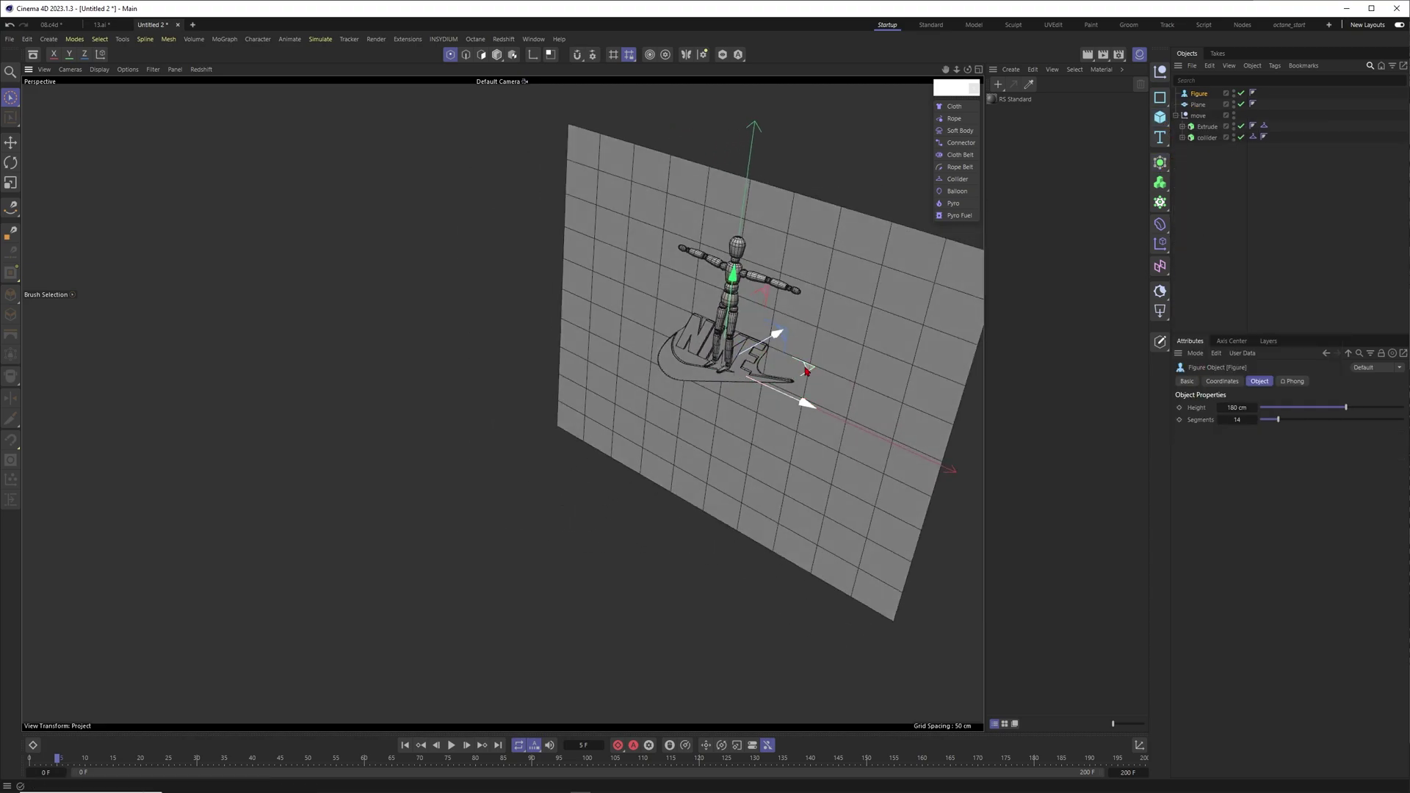
left_click_drag(802, 400, 698, 399)
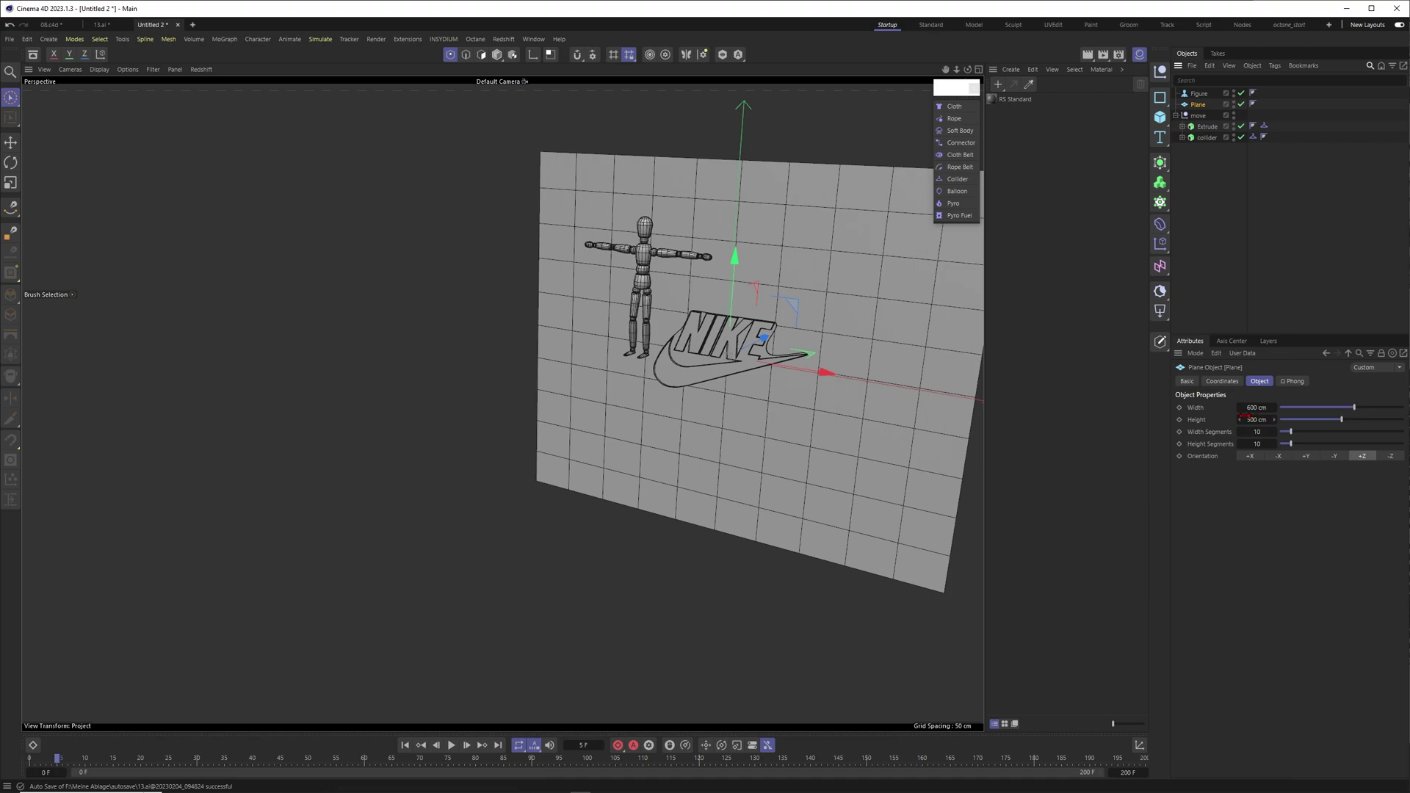
Re-enter 600 cm as the plane's width and delete the scale-reference Figure
middle_click_drag(796, 285, 742, 288, "alt")
right_click_drag(790, 282, 756, 286, "alt")
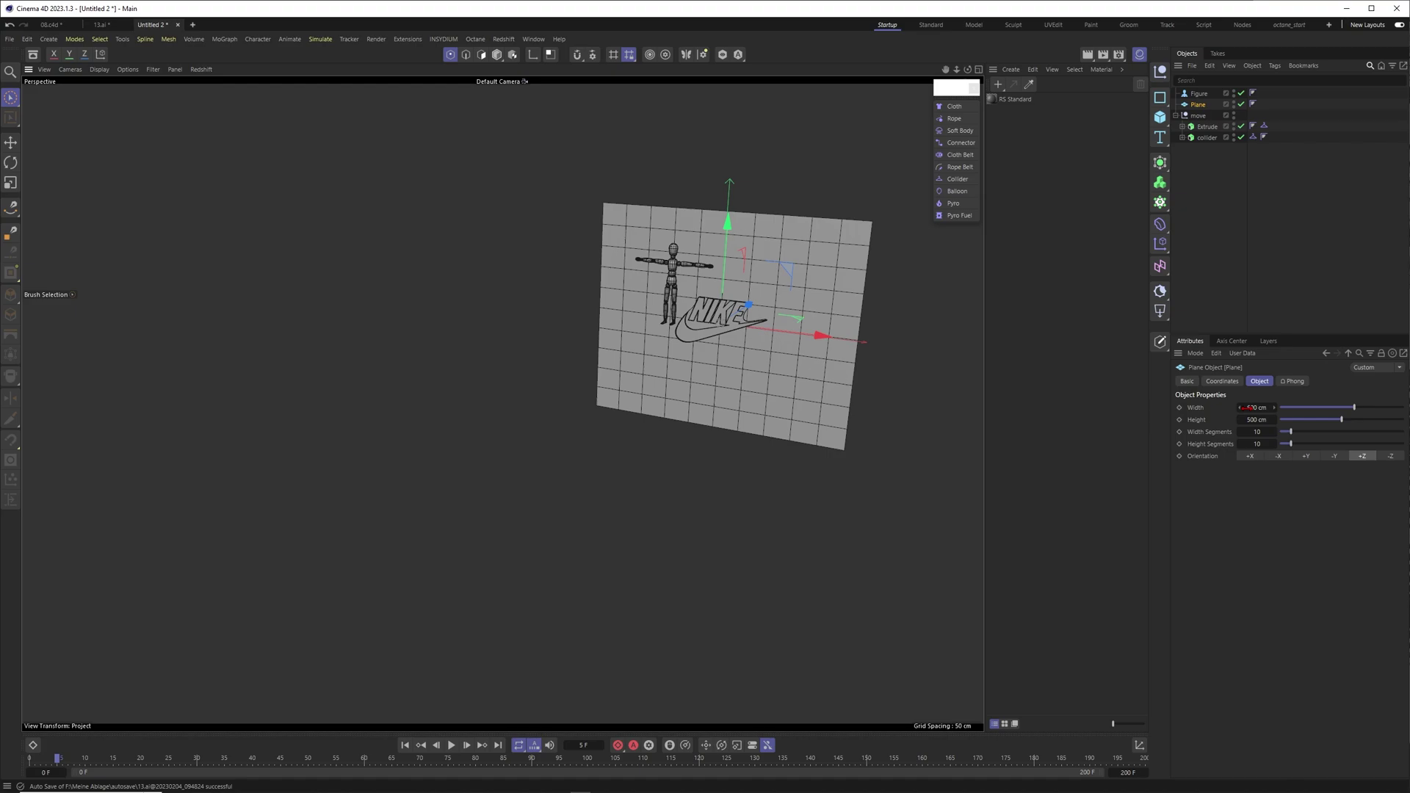
double_click(1252, 407)
type("60000")
key("Return")
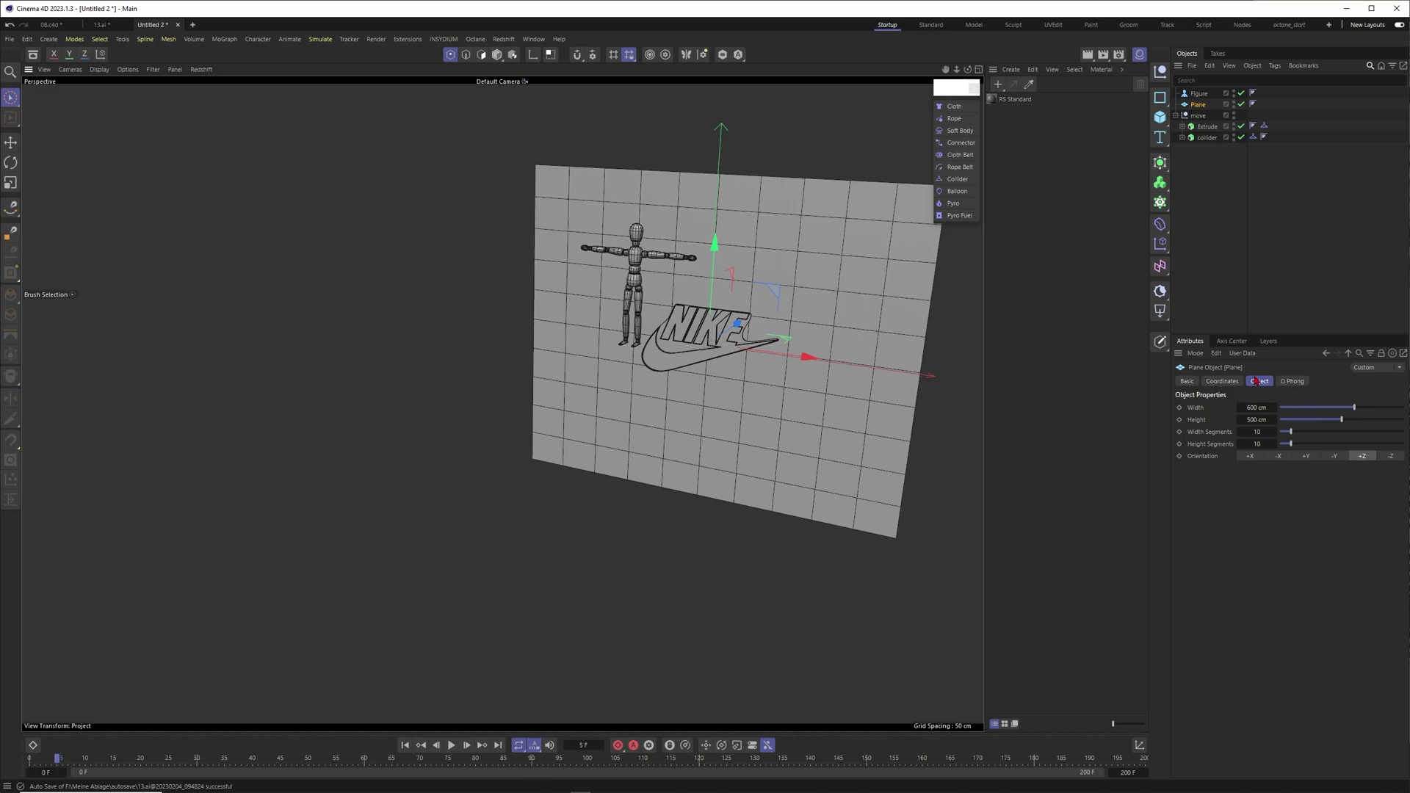
middle_click_drag(714, 240, 636, 266, "alt")
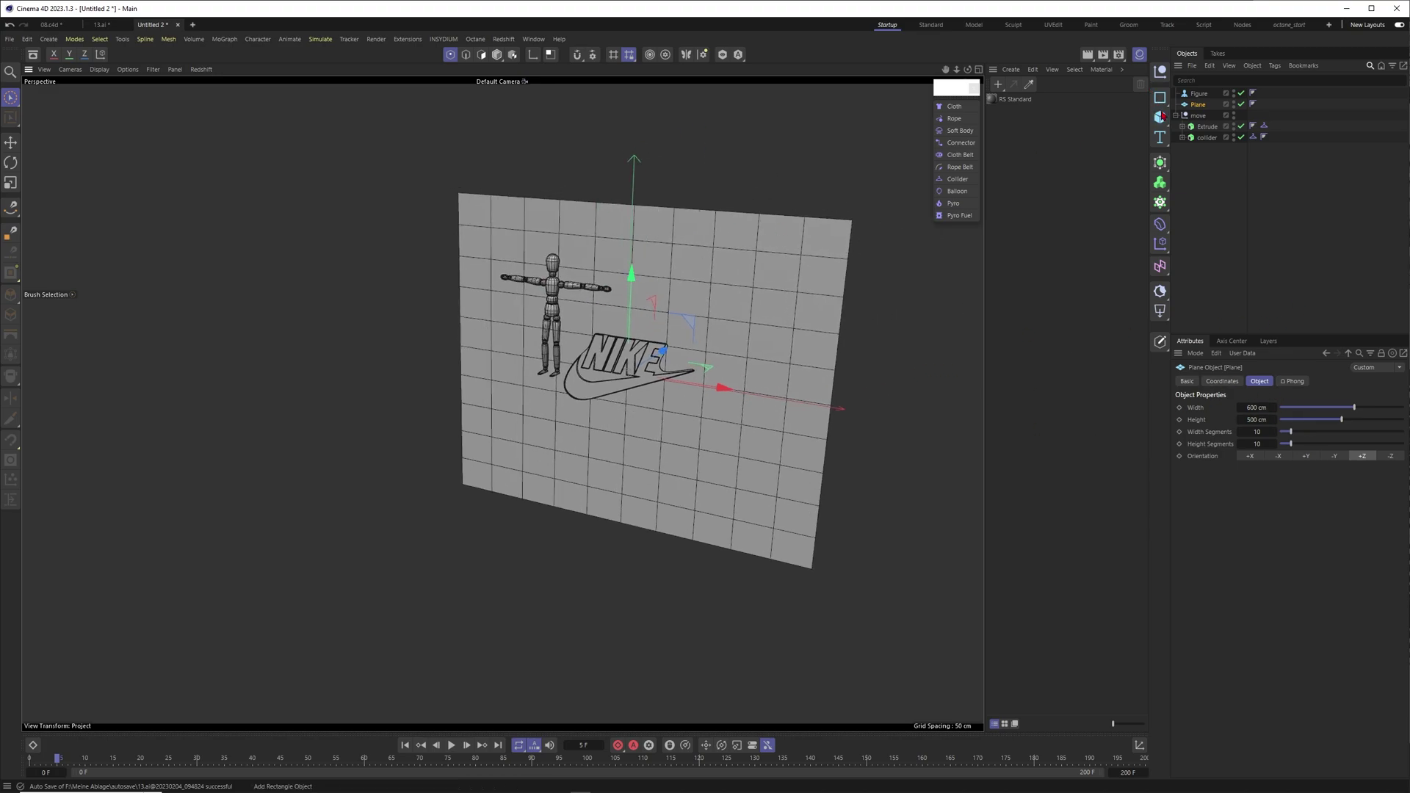
left_click(1199, 94)
key("Delete")
Set the plane's width segments to 60 and its height segments to 50
scroll(659, 360, "up", 3)
left_click_drag(658, 360, 679, 354, "alt")
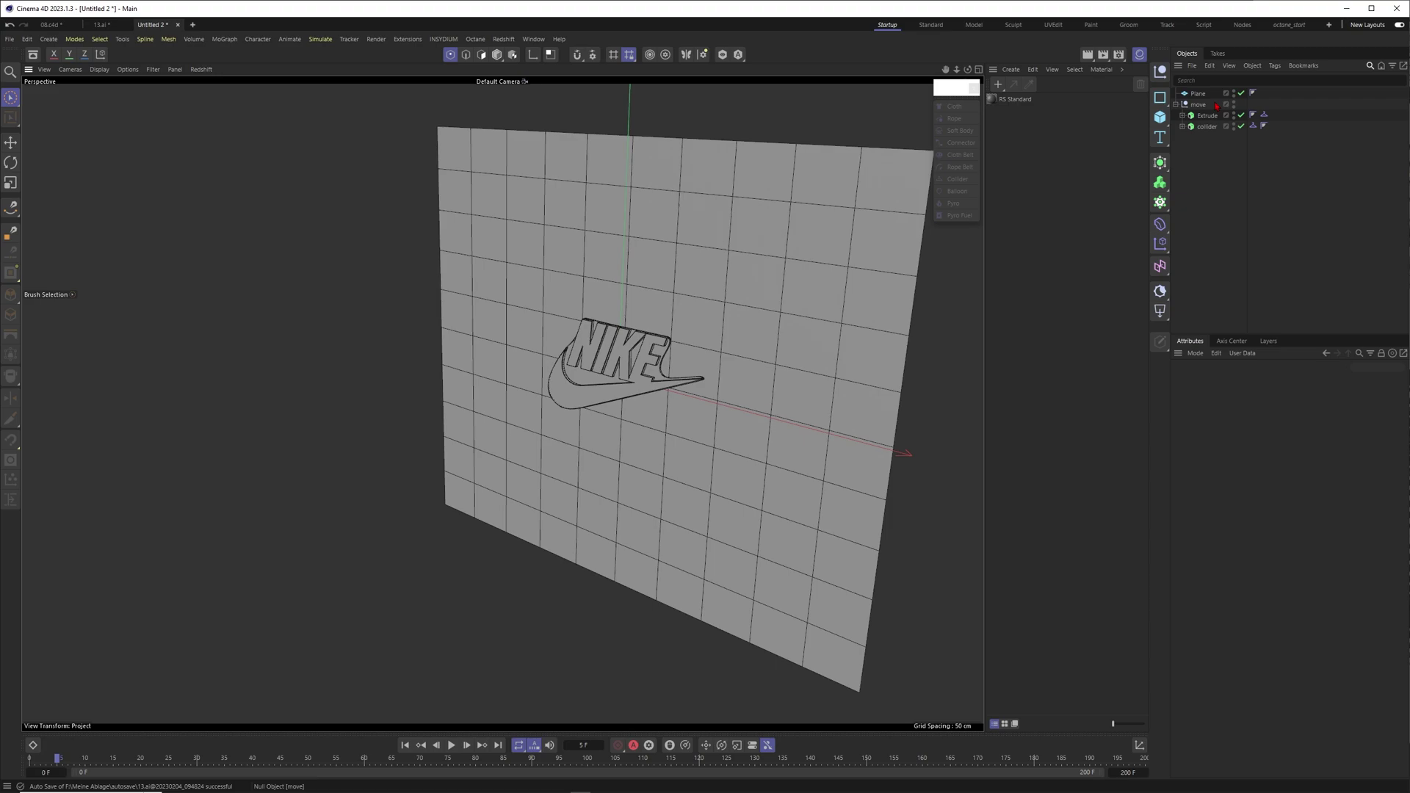
left_click(1198, 94)
left_click_drag(1290, 432, 1316, 432)
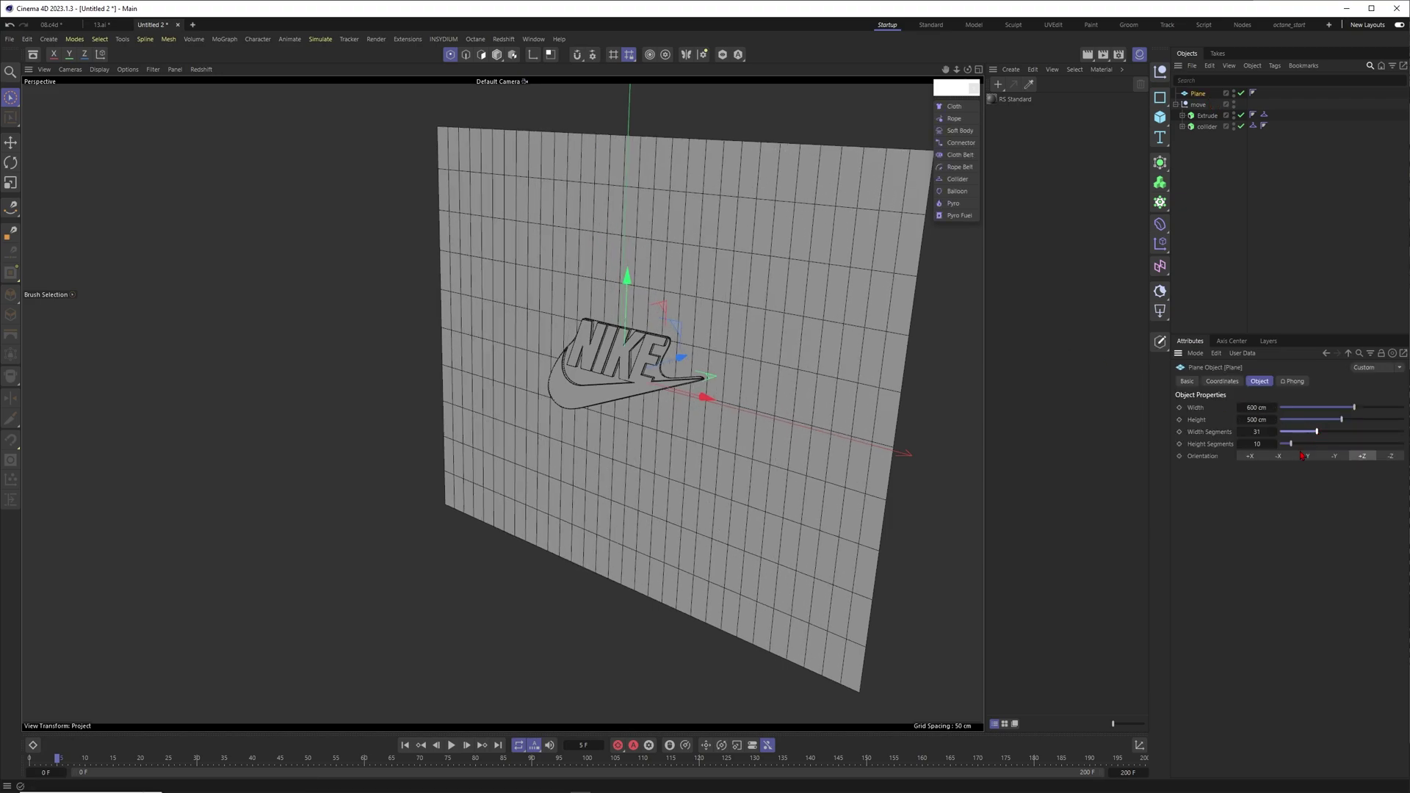
type("60")
key("Tab")
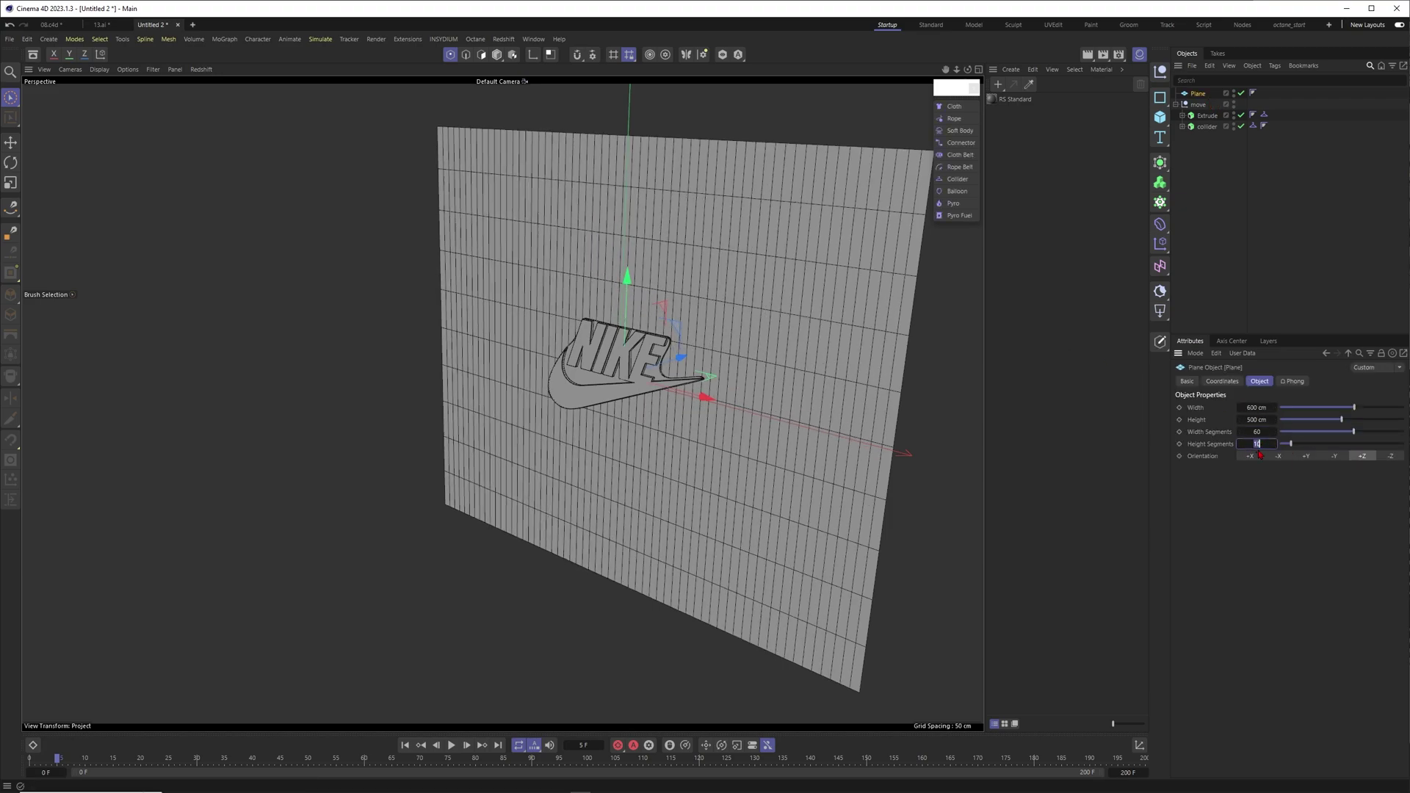
type("50")
key("Return")
Inspect the density of the plane's grid around the Nike logo from close up and at an angle
scroll(817, 289, "up", 3)
left_click_drag(576, 359, 650, 351, "alt")
scroll(650, 351, "up", 1)
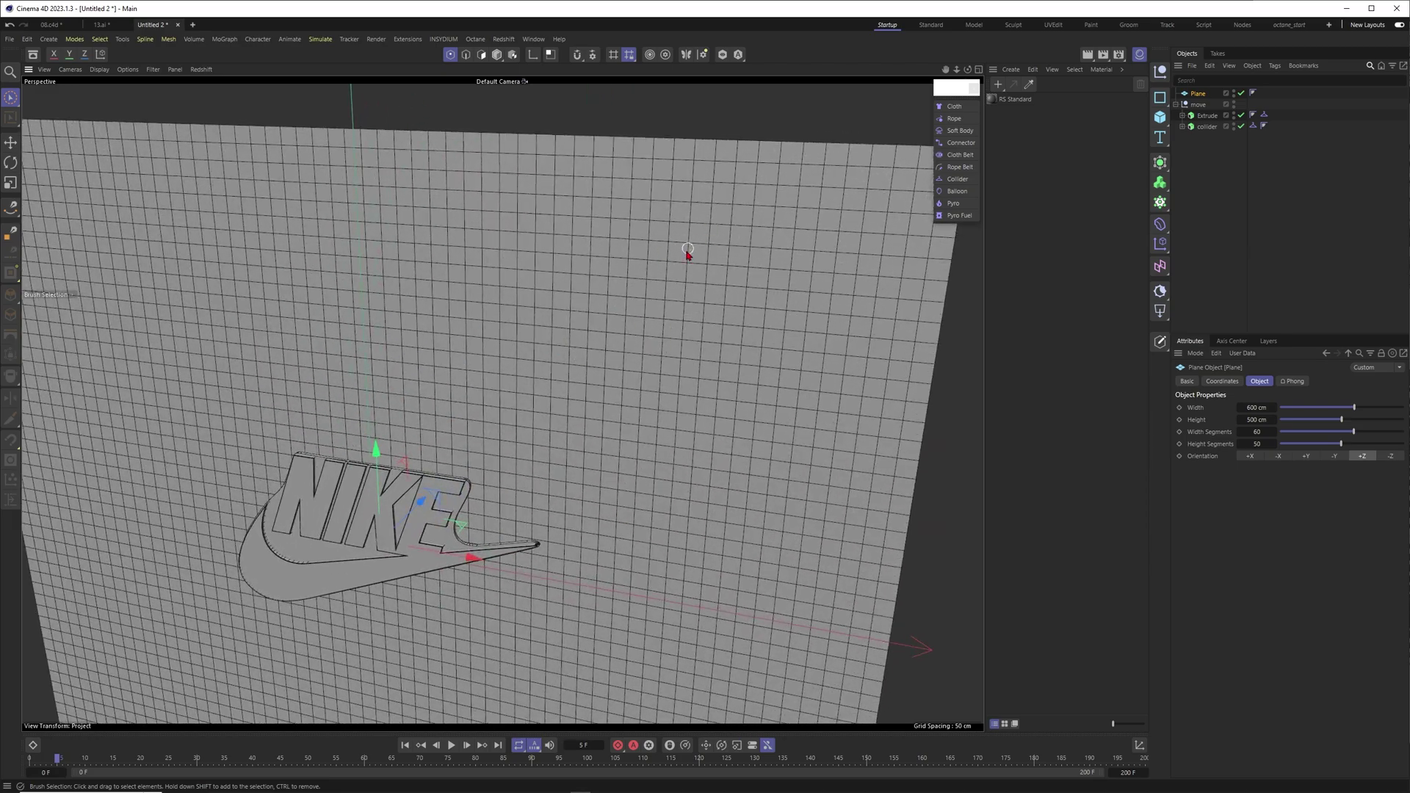
scroll(651, 242, "down", 6)
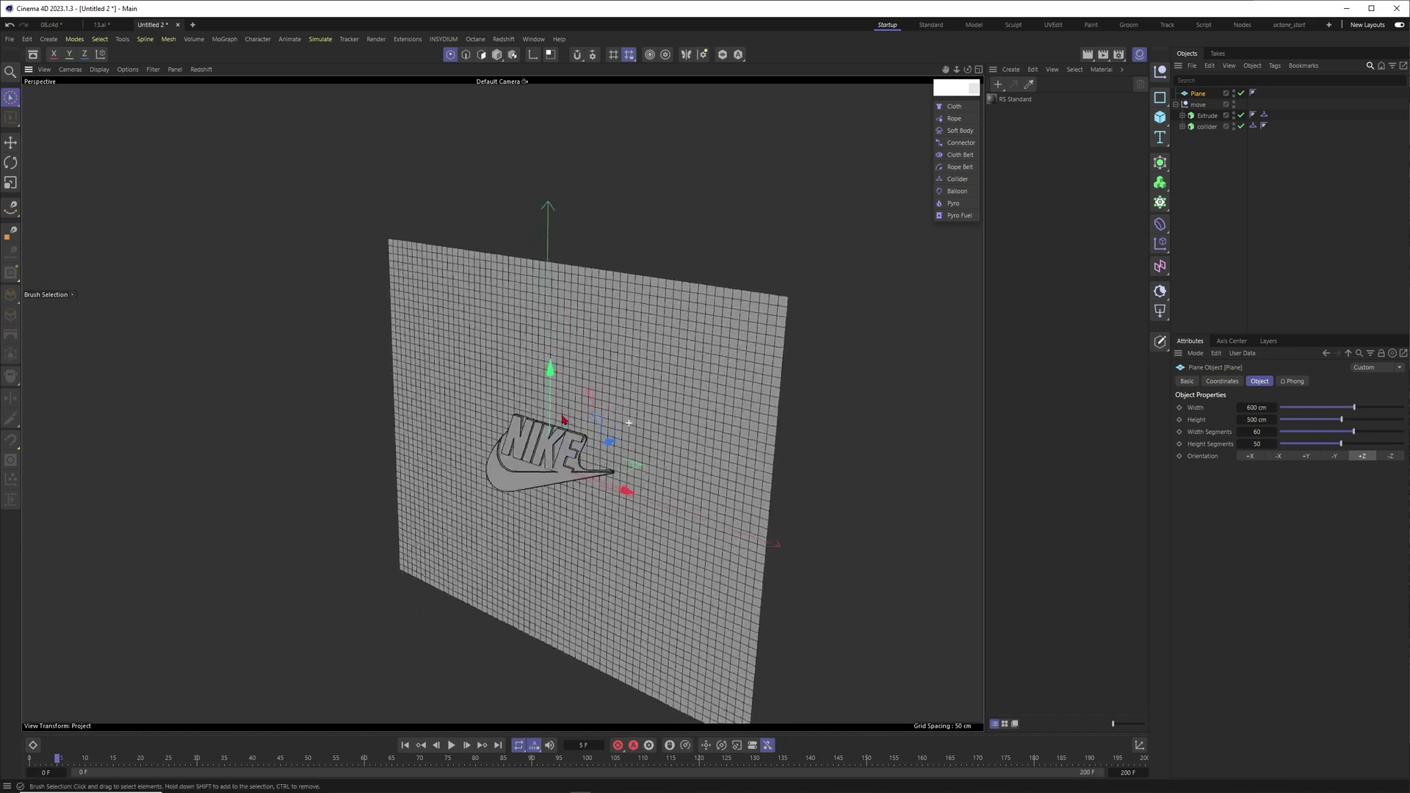
scroll(655, 338, "up", 1)
left_click_drag(658, 378, 602, 405, "alt")
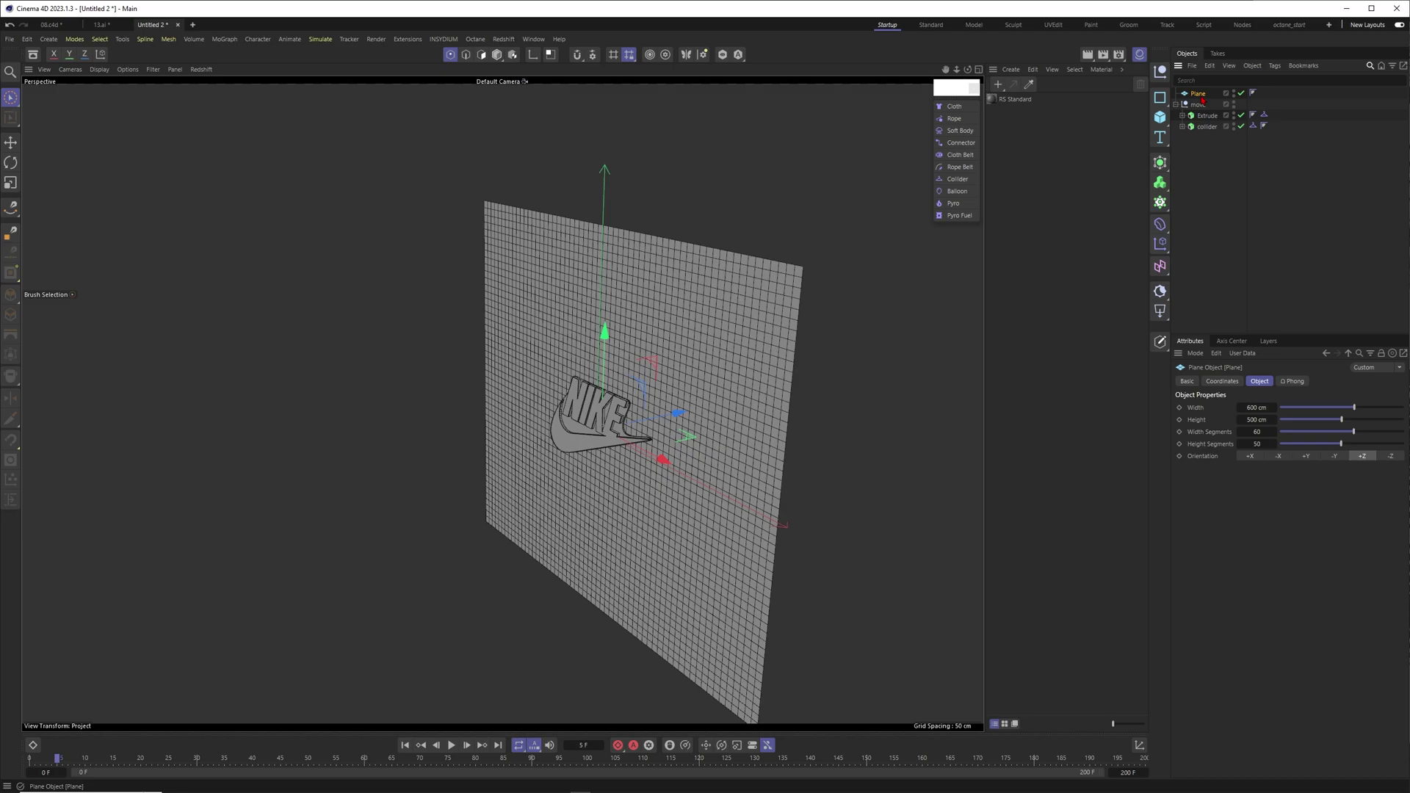
Add a Cloth simulation tag to the plane and check the gravity in the project's simulation scene settings
left_click(954, 107)
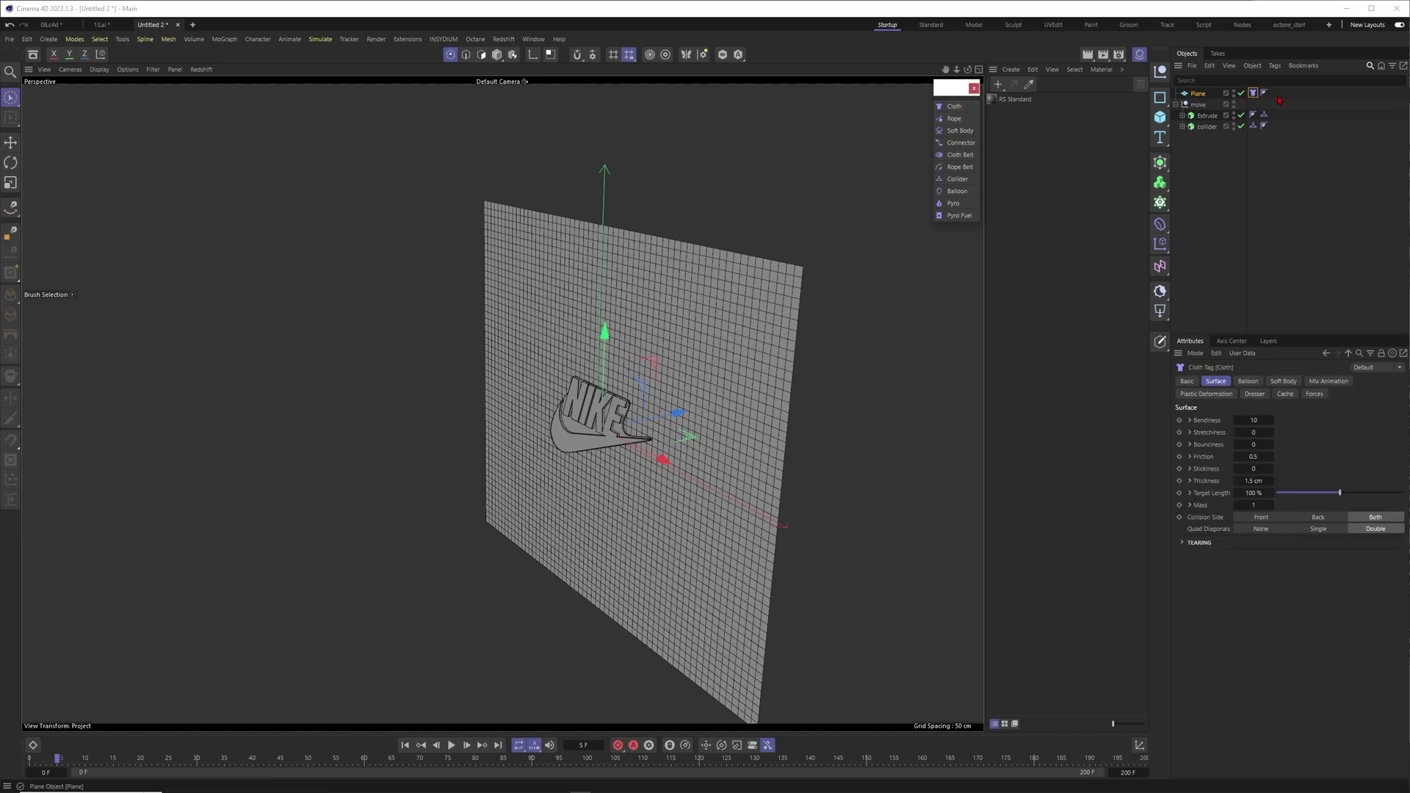
left_click(1279, 100)
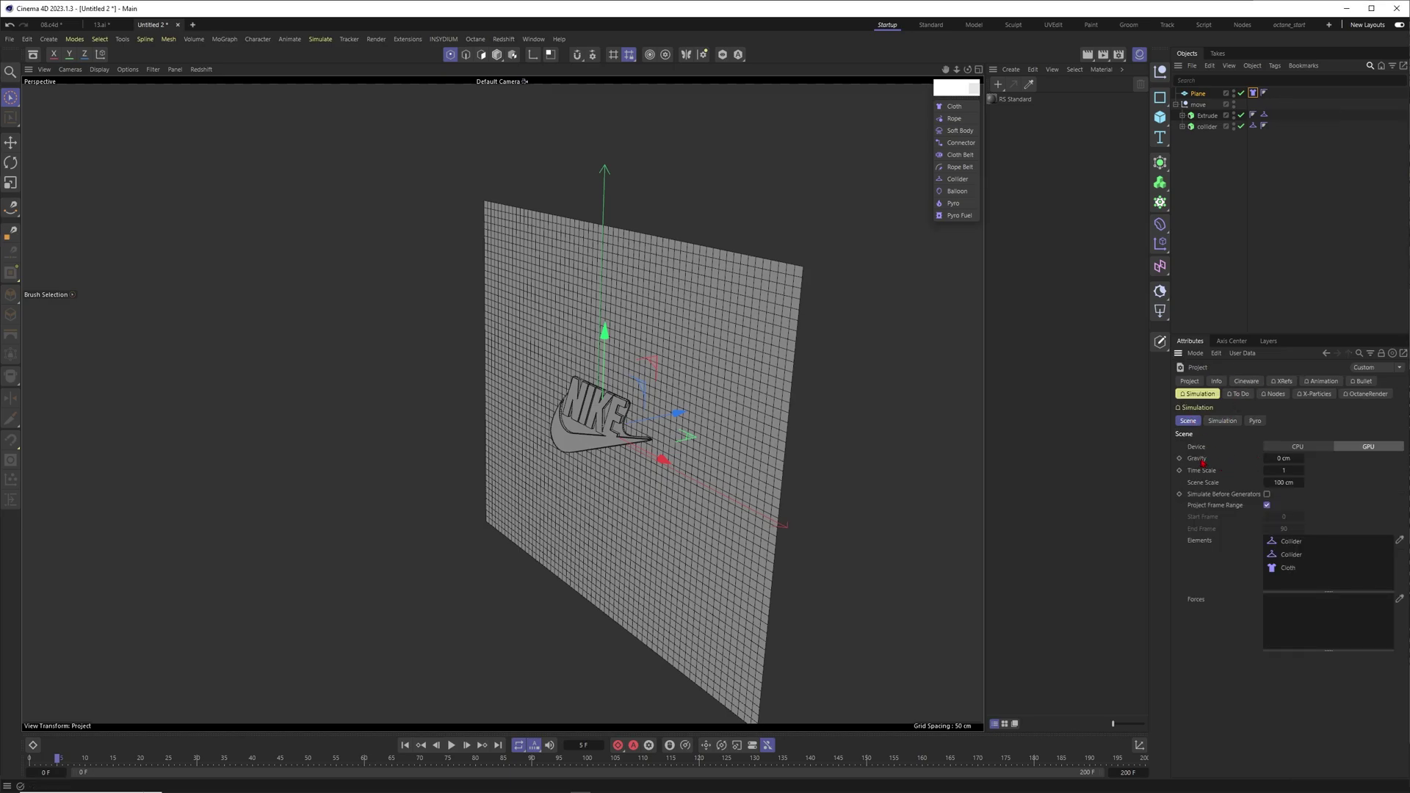
left_click(1242, 297)
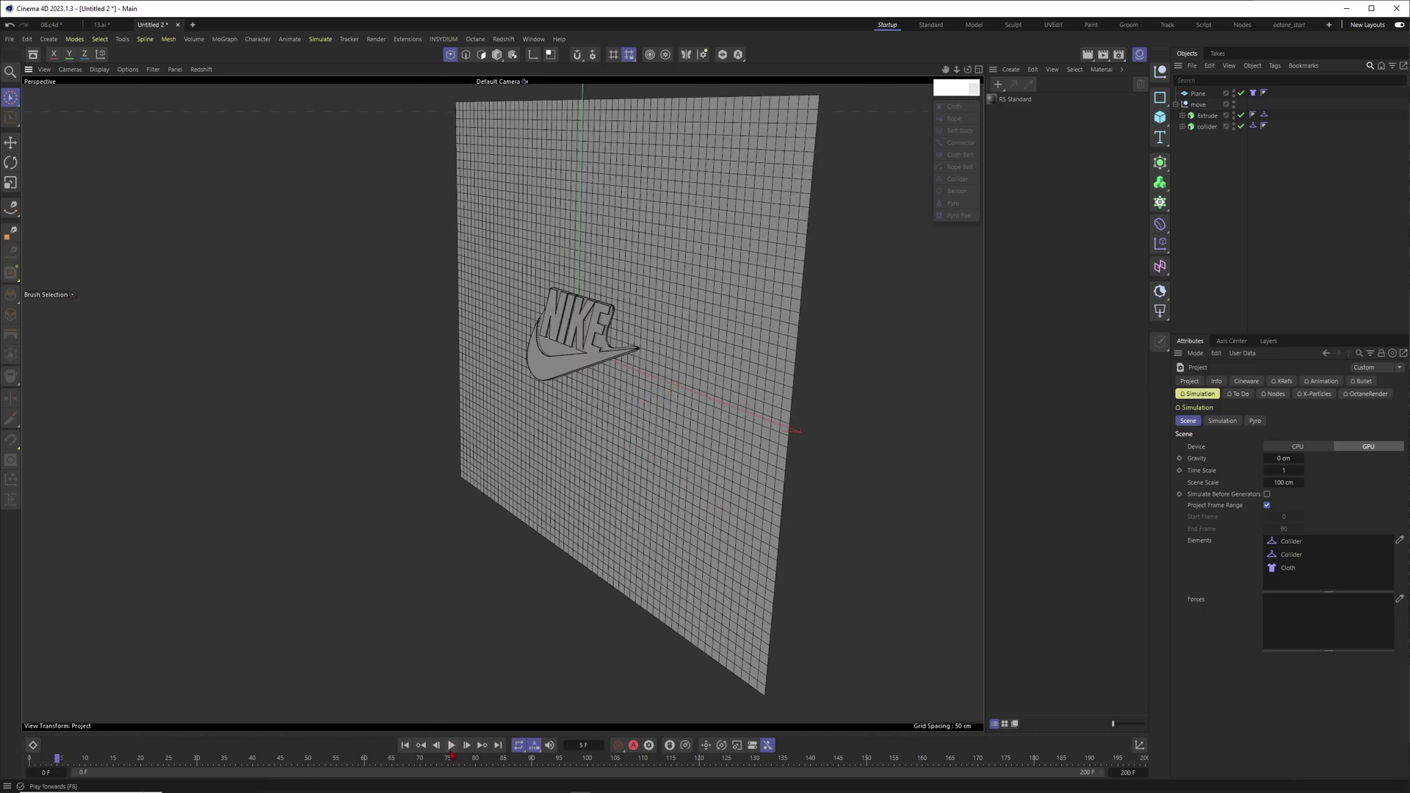
Play the cloth simulation while viewing the plane around the Nike logo and return to the first frame
left_click(451, 745)
left_click_drag(601, 321, 610, 361, "alt")
right_click_drag(610, 362, 670, 441, "alt")
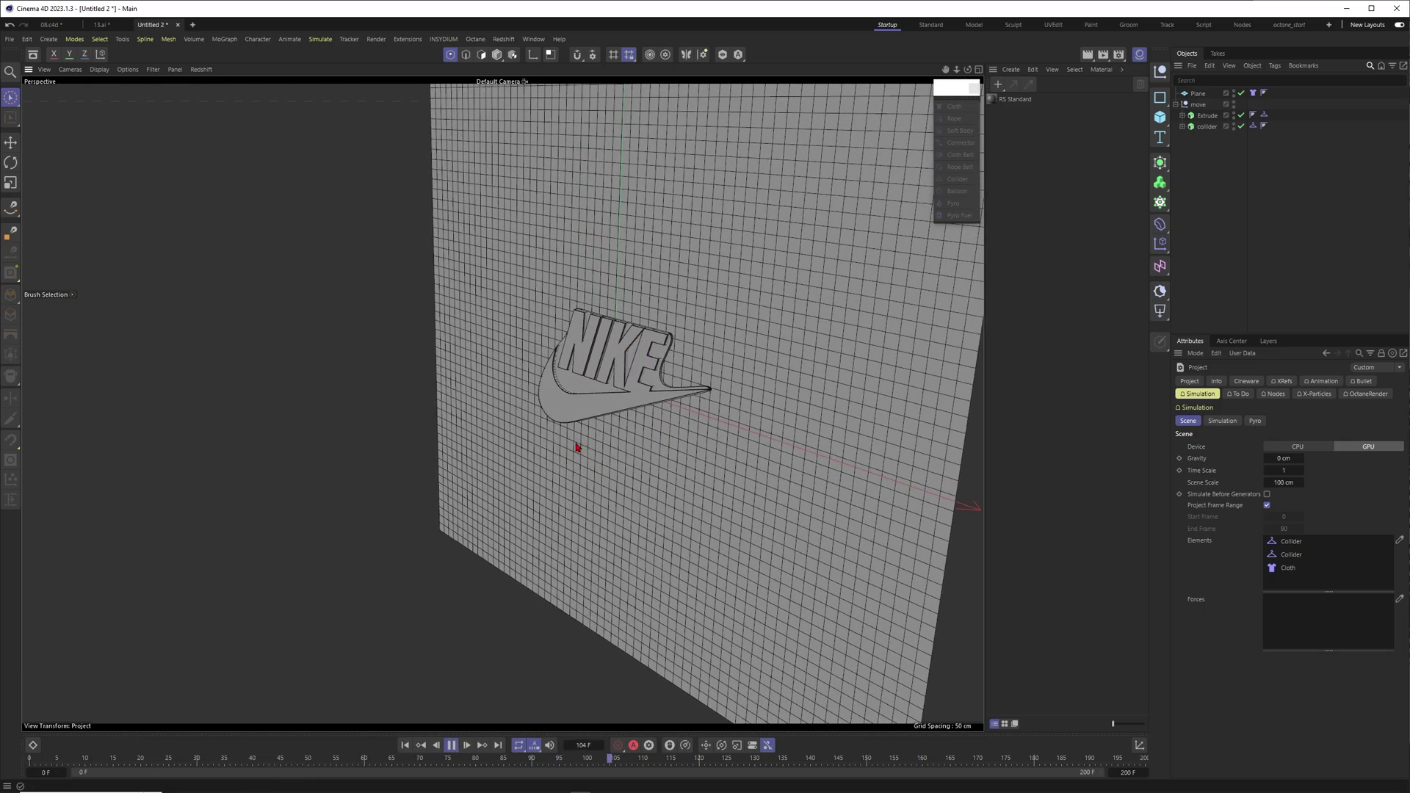
left_click(451, 744)
middle_click_drag(702, 312, 665, 388, "alt")
key("shift+f")
Detach the simulation forces as a floating palette beside the simulation tags palette
left_click(1198, 93)
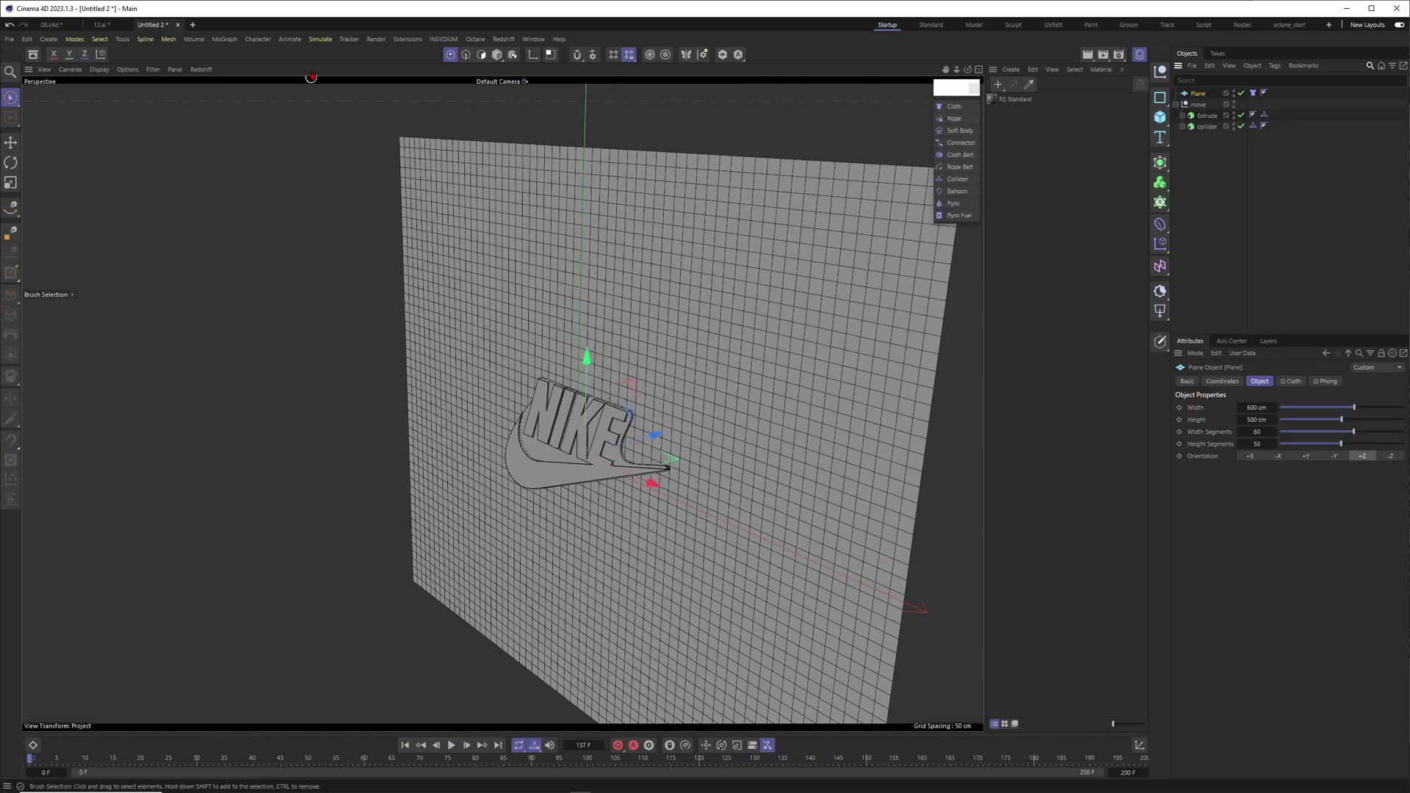
left_click(320, 38)
mouse_move(334, 64)
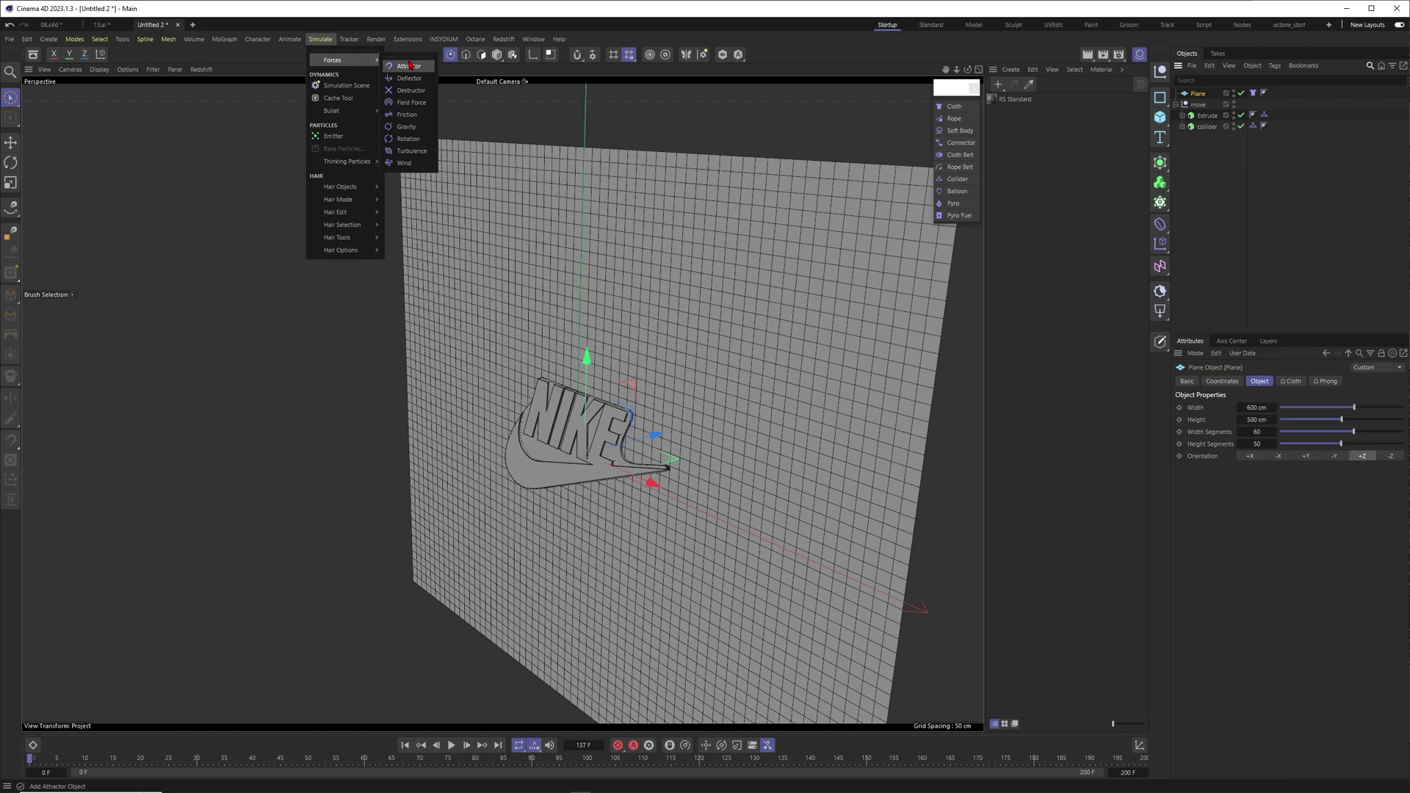
left_click(409, 61)
left_click_drag(407, 47, 907, 89)
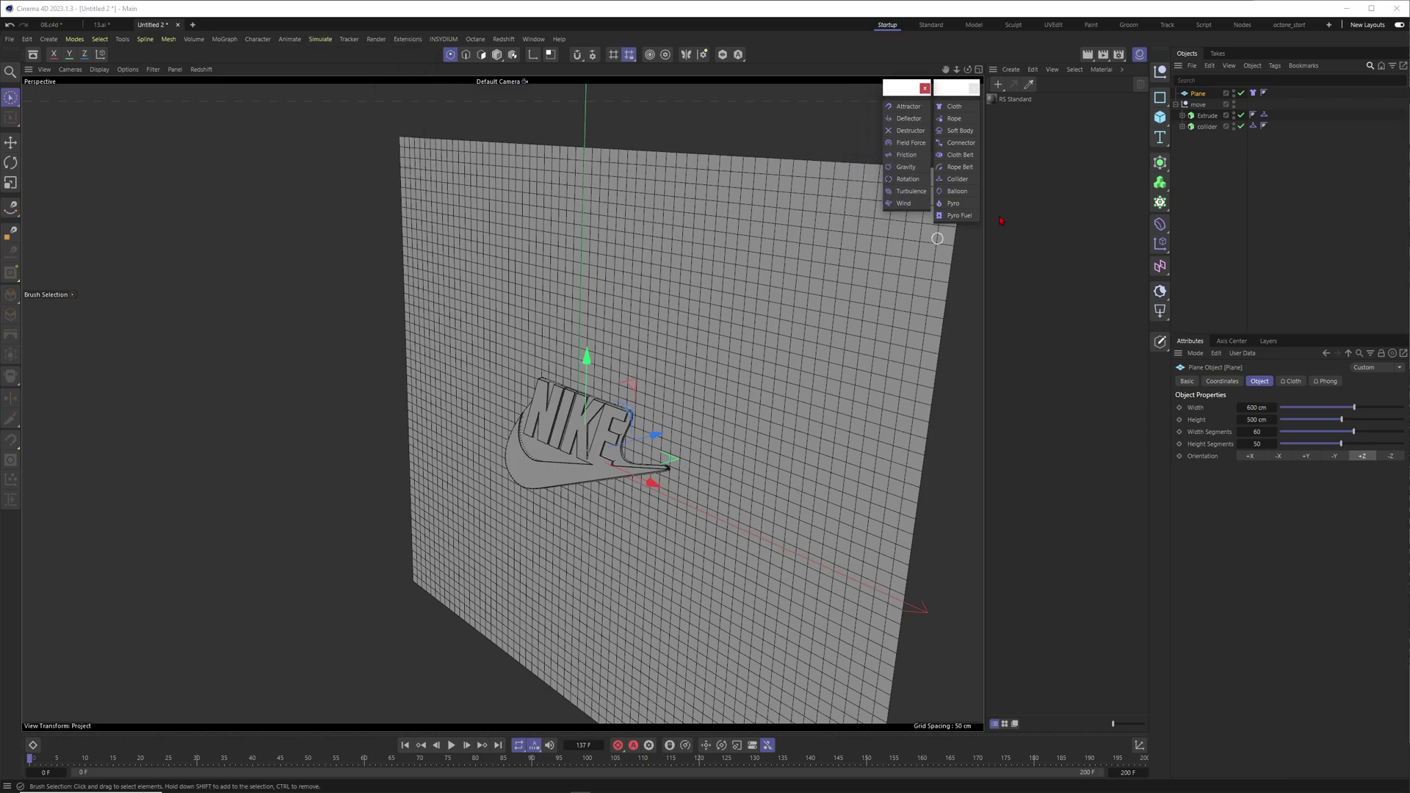
Add a Turbulence force to the scene and set its scale to 10 %
left_click(914, 191)
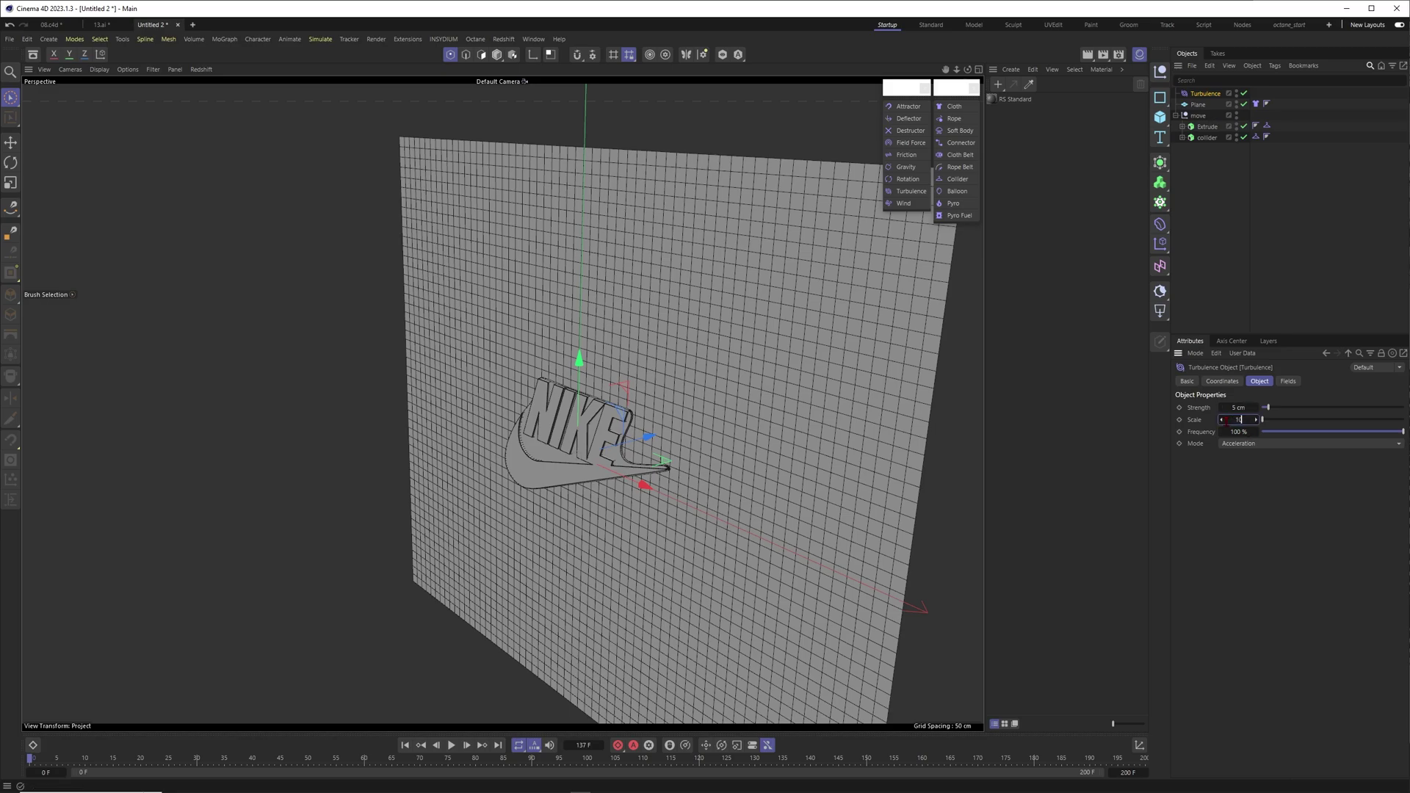
key("Return")
scroll(699, 234, "down", 2)
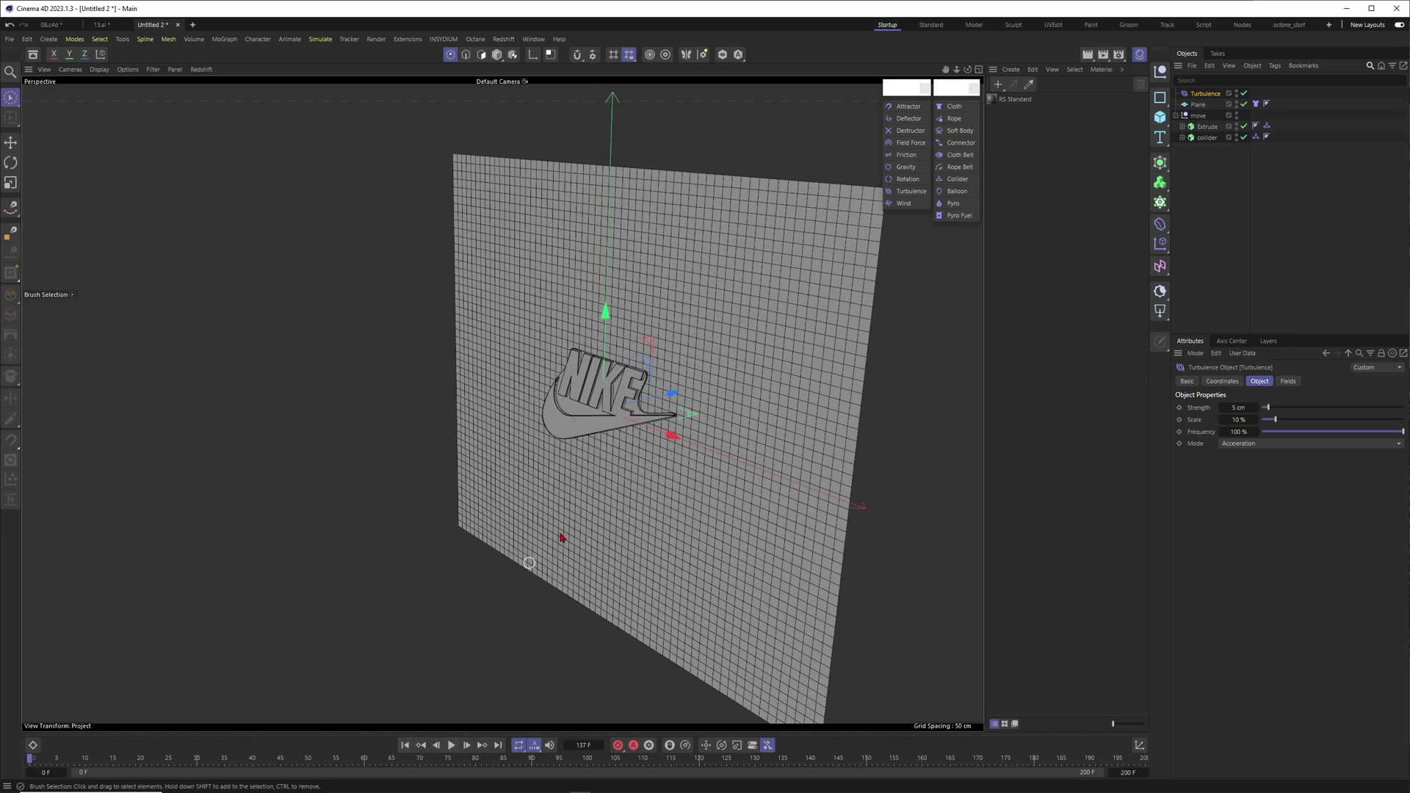
Preview the cloth with a turbulence strength of 50 cm and disable the Turbulence force
key("F8")
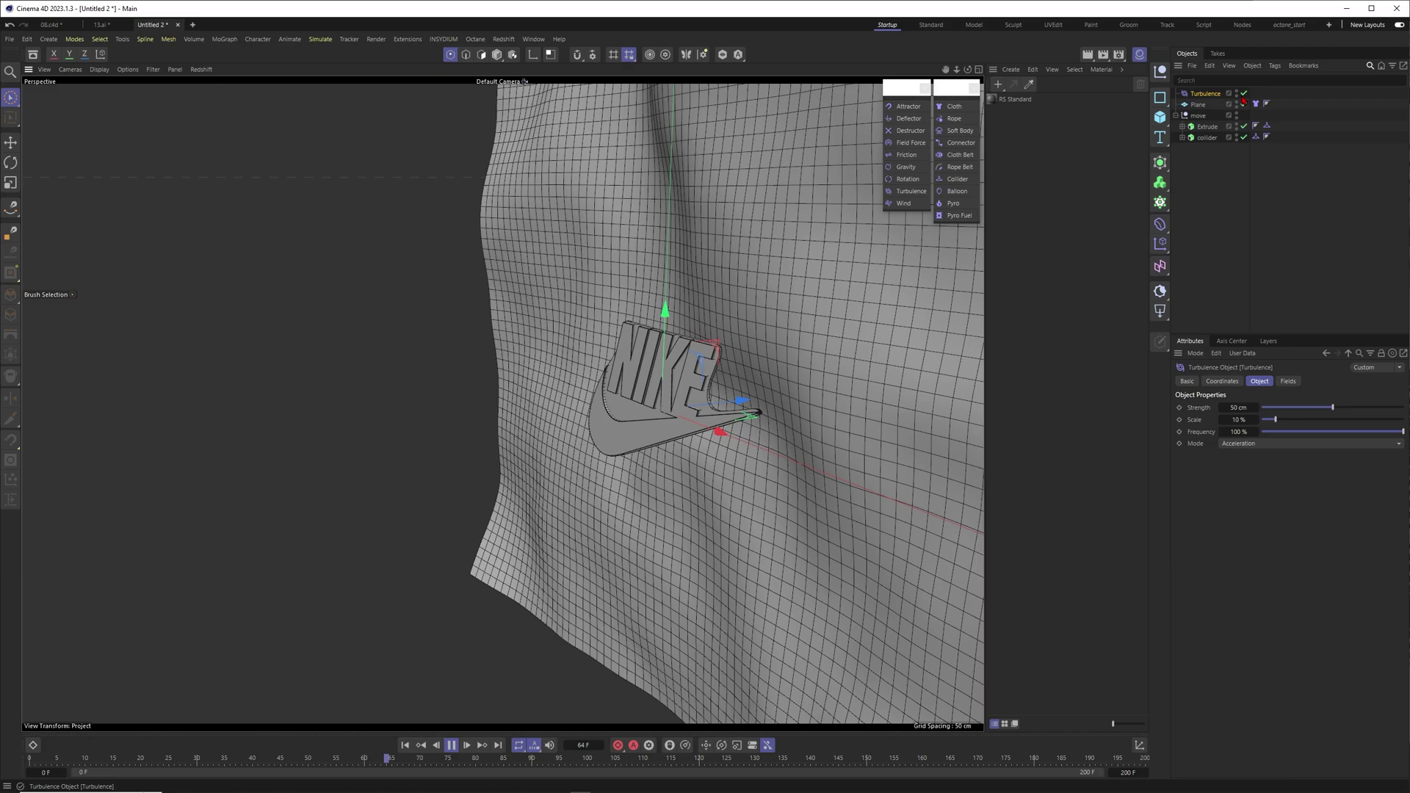
left_click(1243, 93)
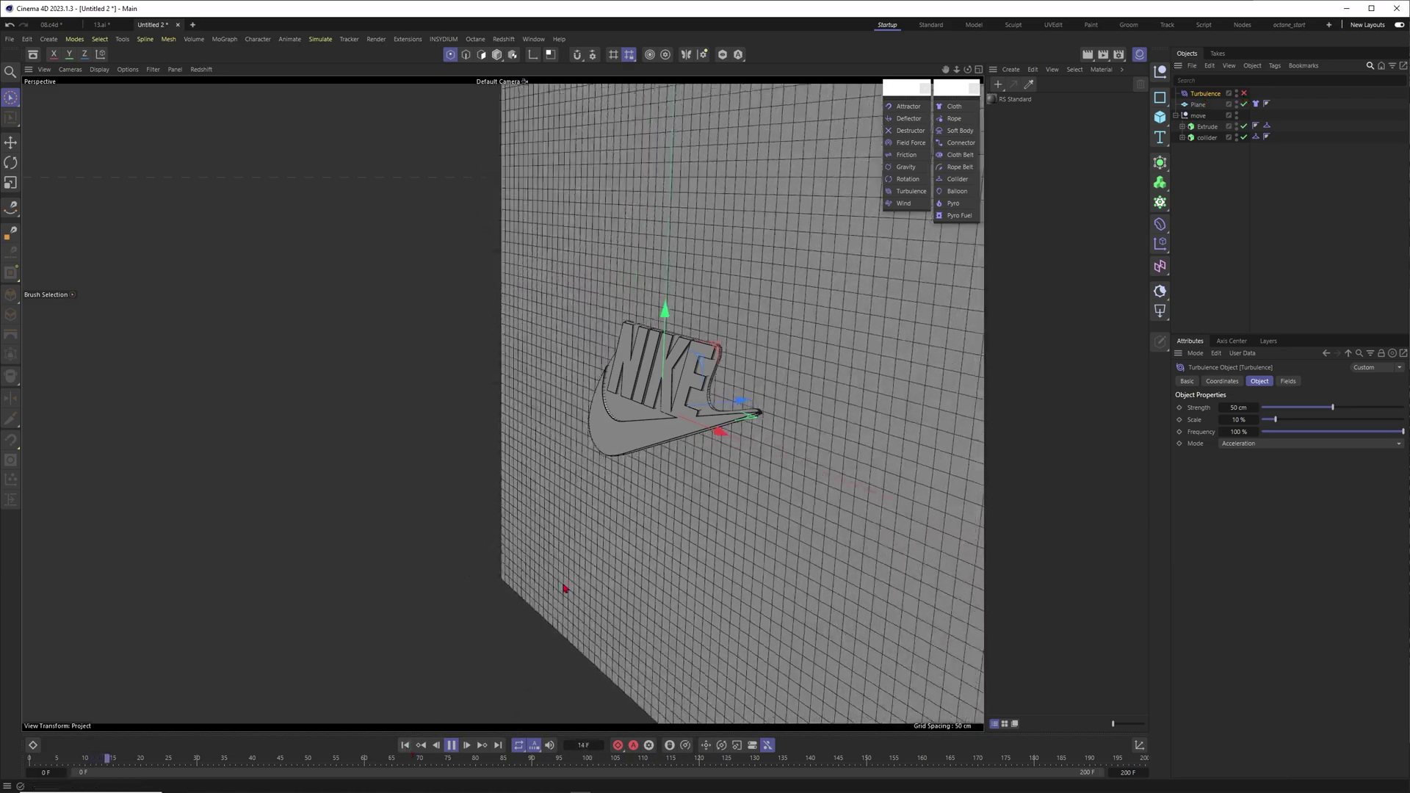
left_click(1218, 174)
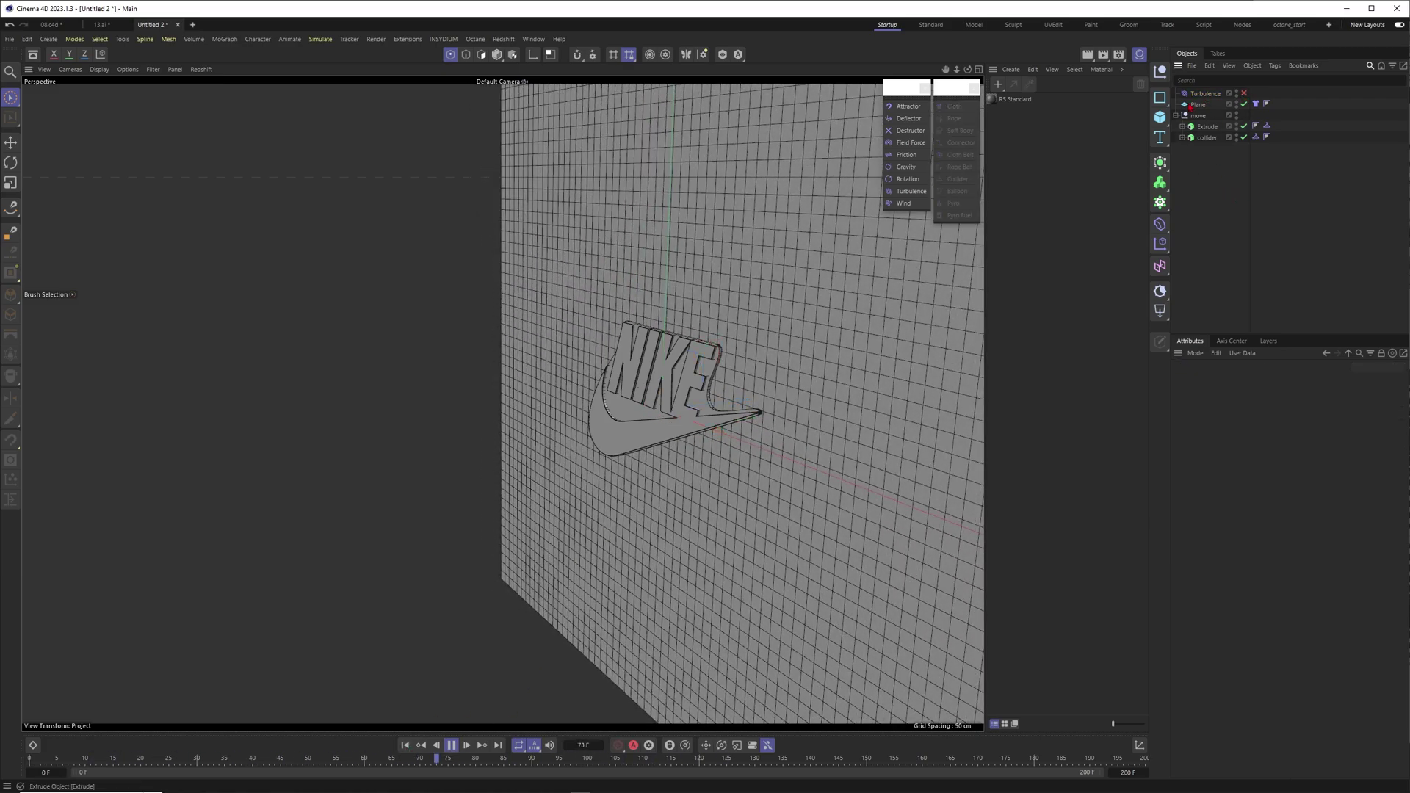
Collapse the move null's hierarchy and keyframe its Z position at 0 cm on frame 0
left_click(1201, 117)
left_click(1176, 116)
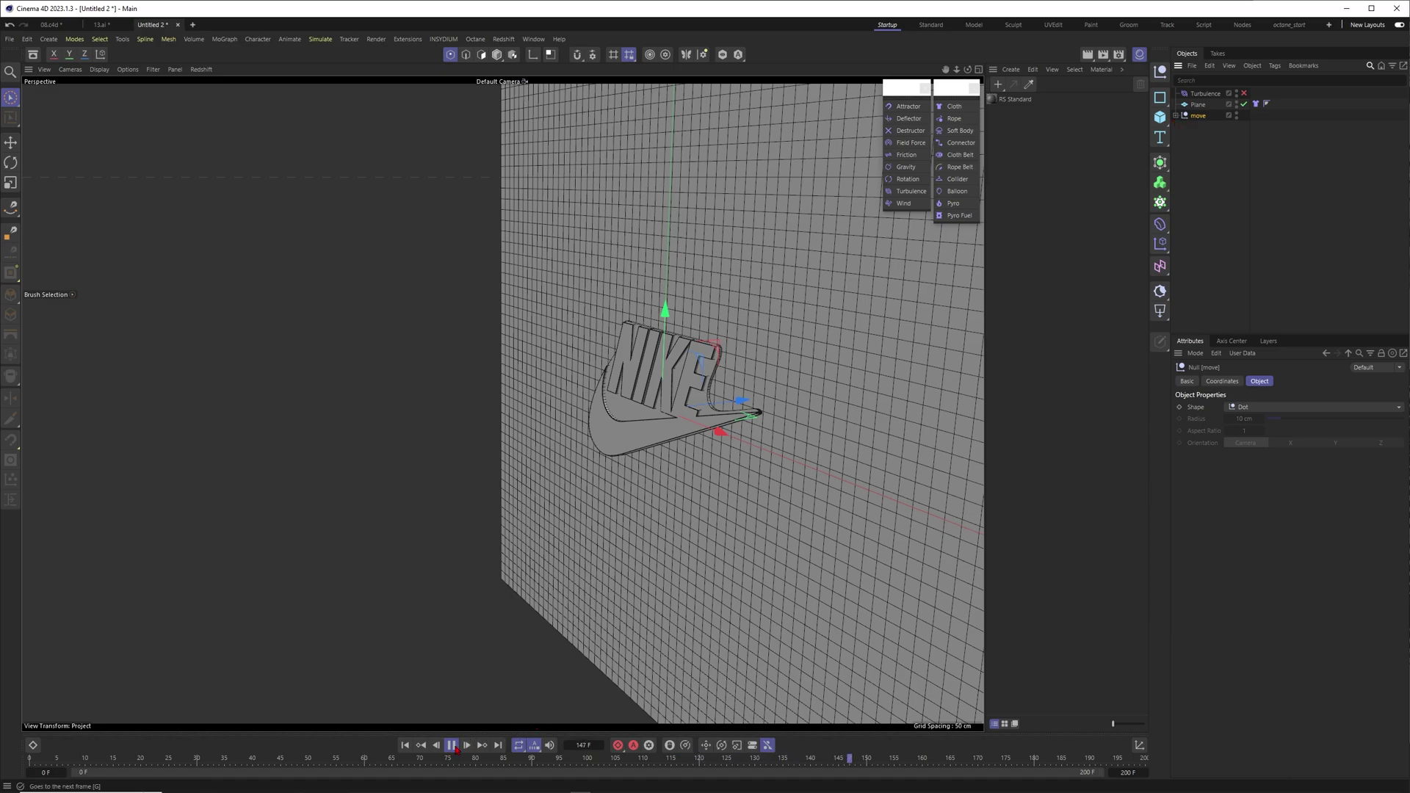
key("shift+f")
left_click(1221, 381)
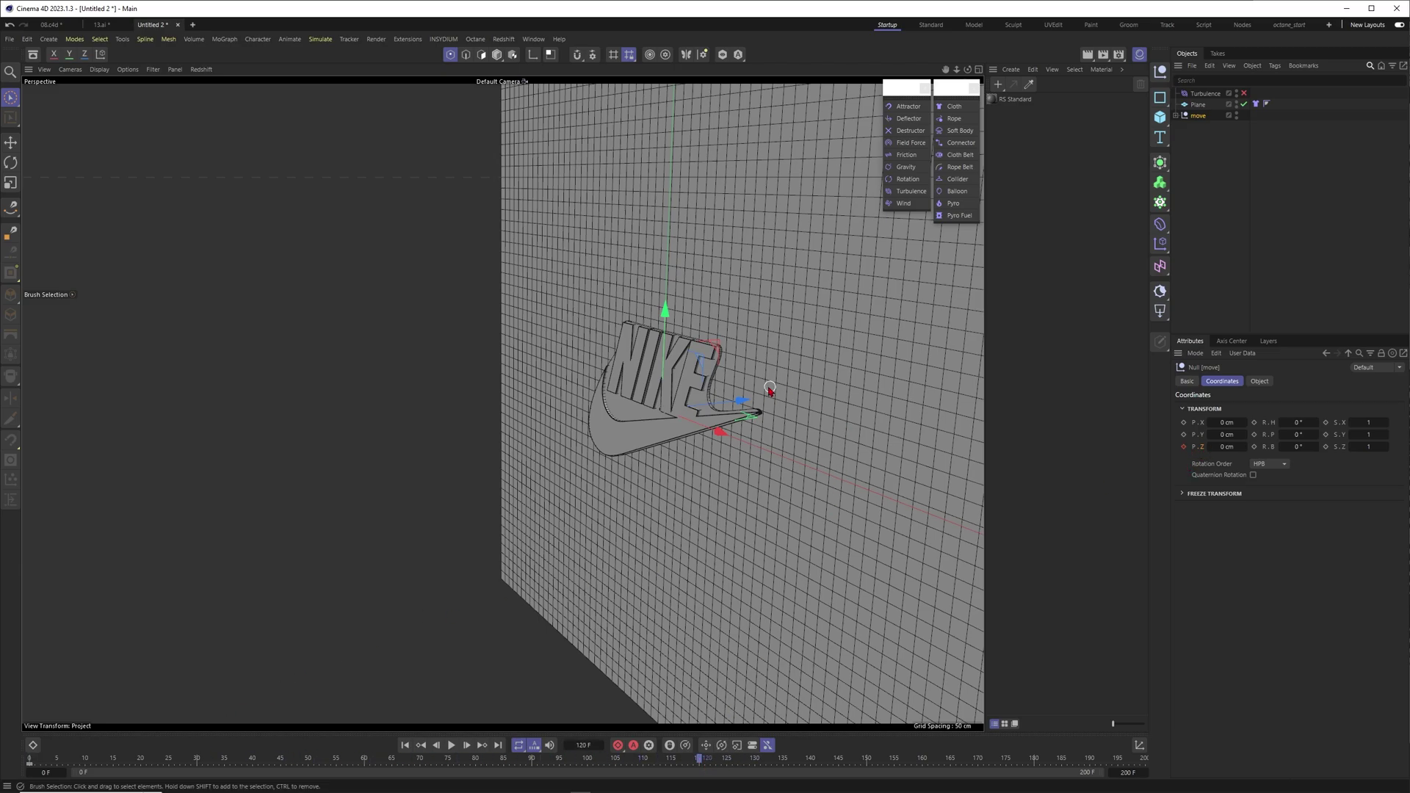
Keyframe the move null's Z position at 80 cm on frame 120
left_click_drag(796, 397, 1051, 401, "alt")
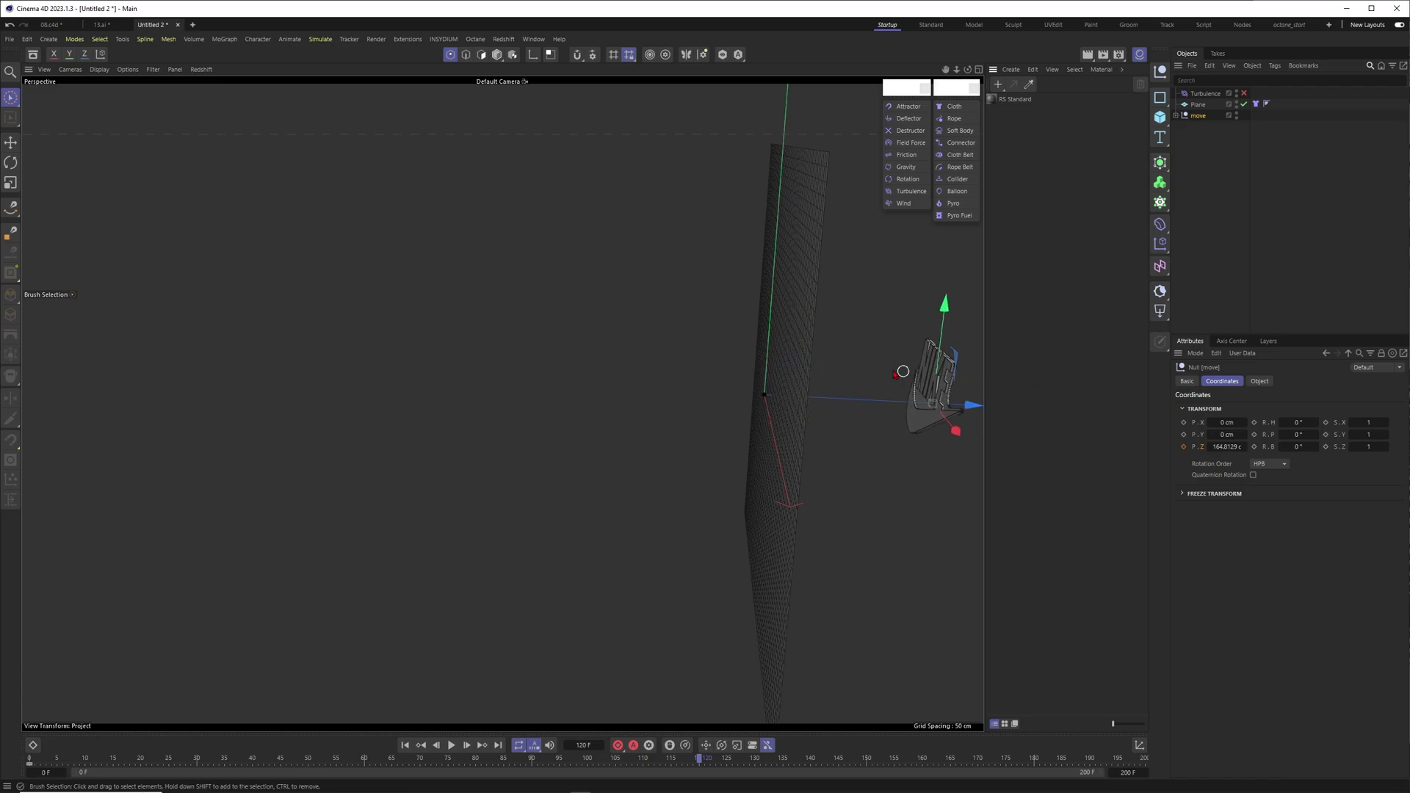
middle_click_drag(903, 372, 772, 378, "alt")
left_click_drag(868, 409, 745, 398)
left_click(1226, 446)
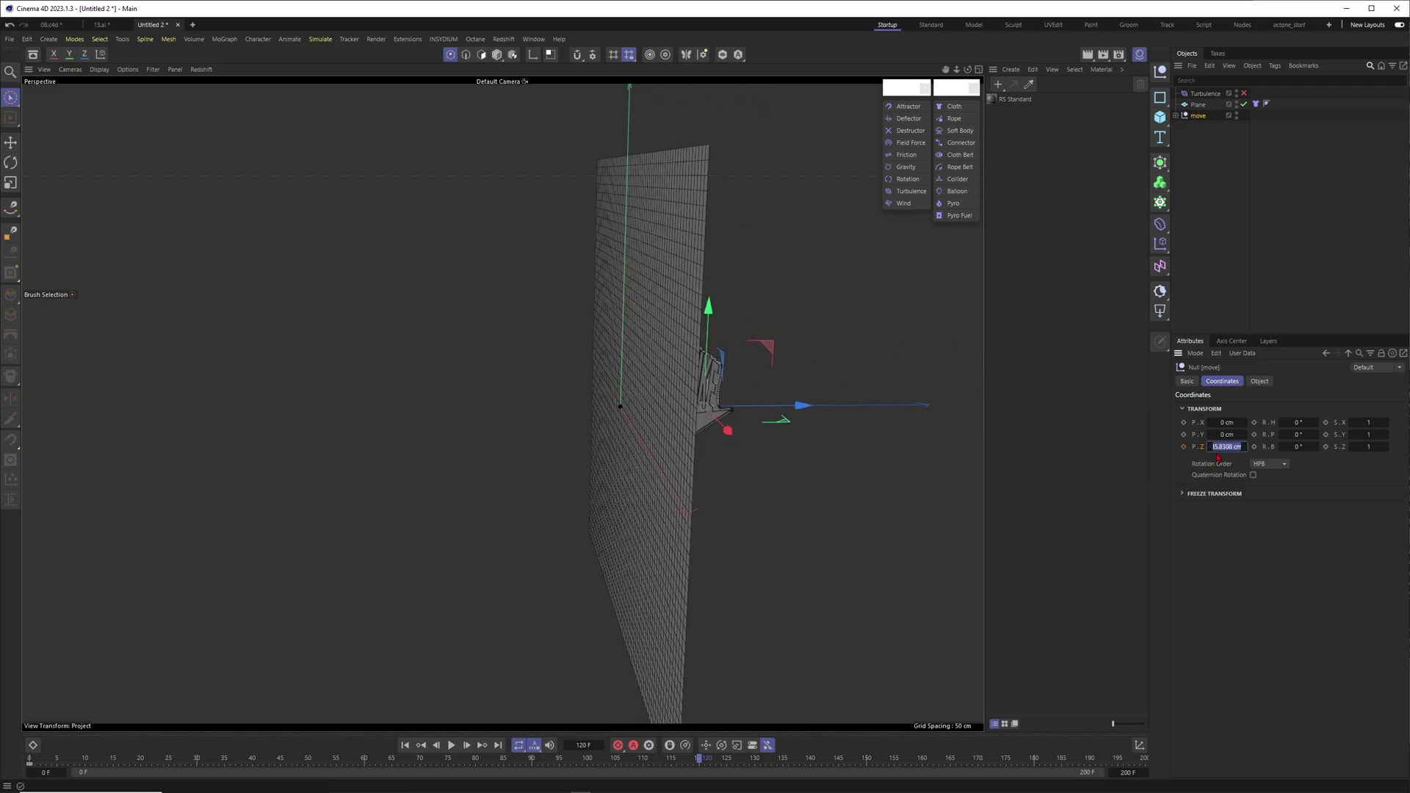
type("80")
key("Return")
left_click(1208, 191)
Play the simulation from the first frame to examine how the moving logo deforms the cloth
left_click_drag(632, 434, 830, 433, "alt")
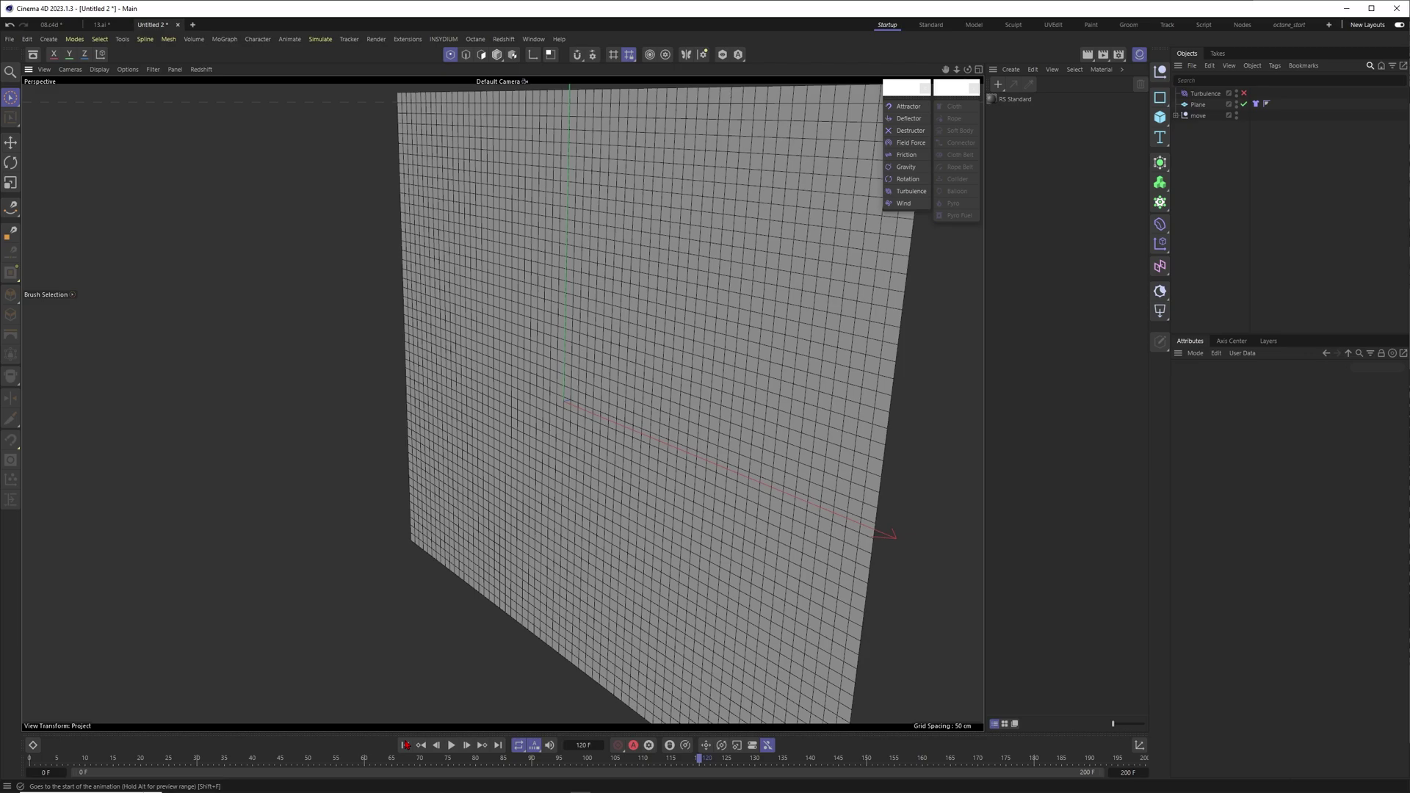
left_click(405, 745)
left_click(451, 745)
left_click(451, 745)
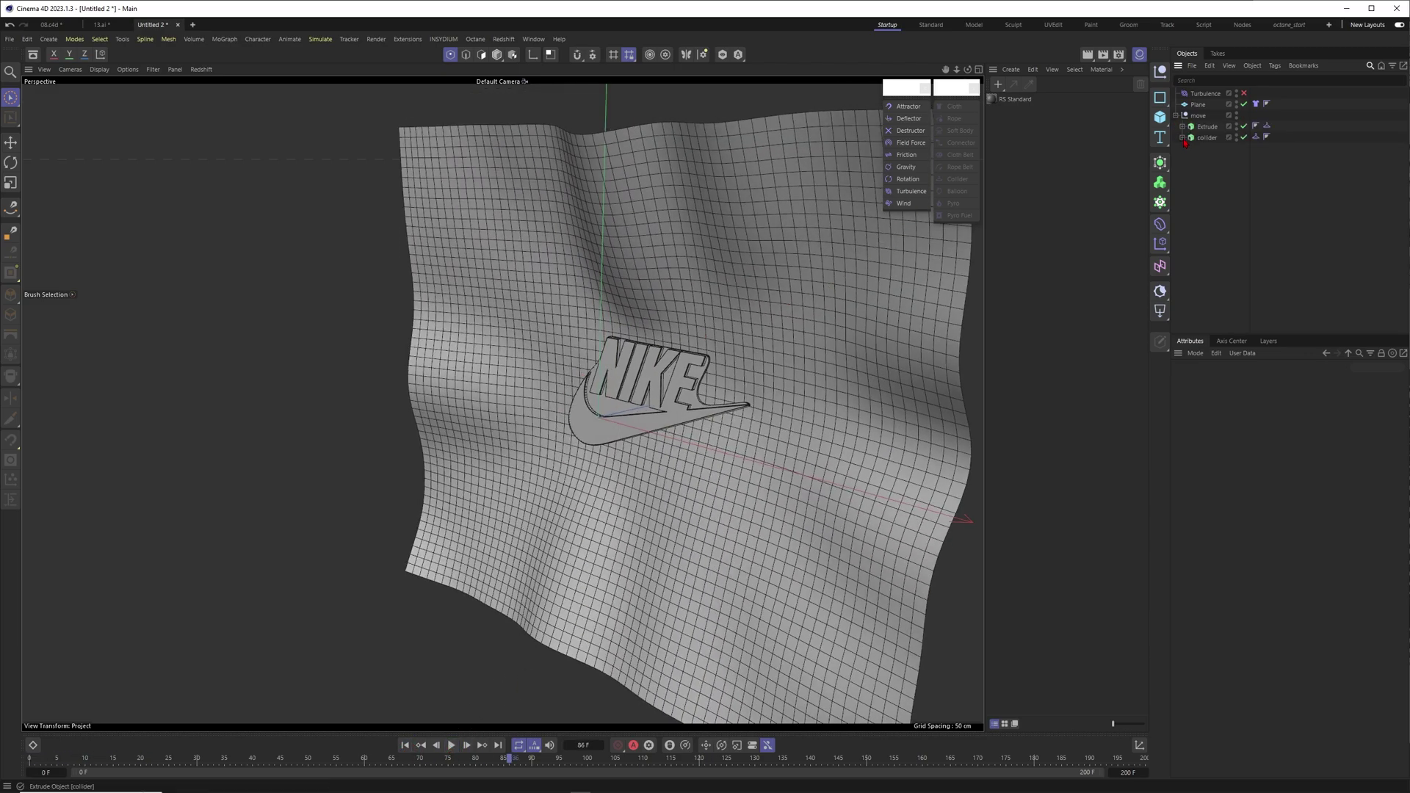
Set the plane's width segments to 120 and its height segments to 100
left_click(1197, 104)
left_click(1260, 382)
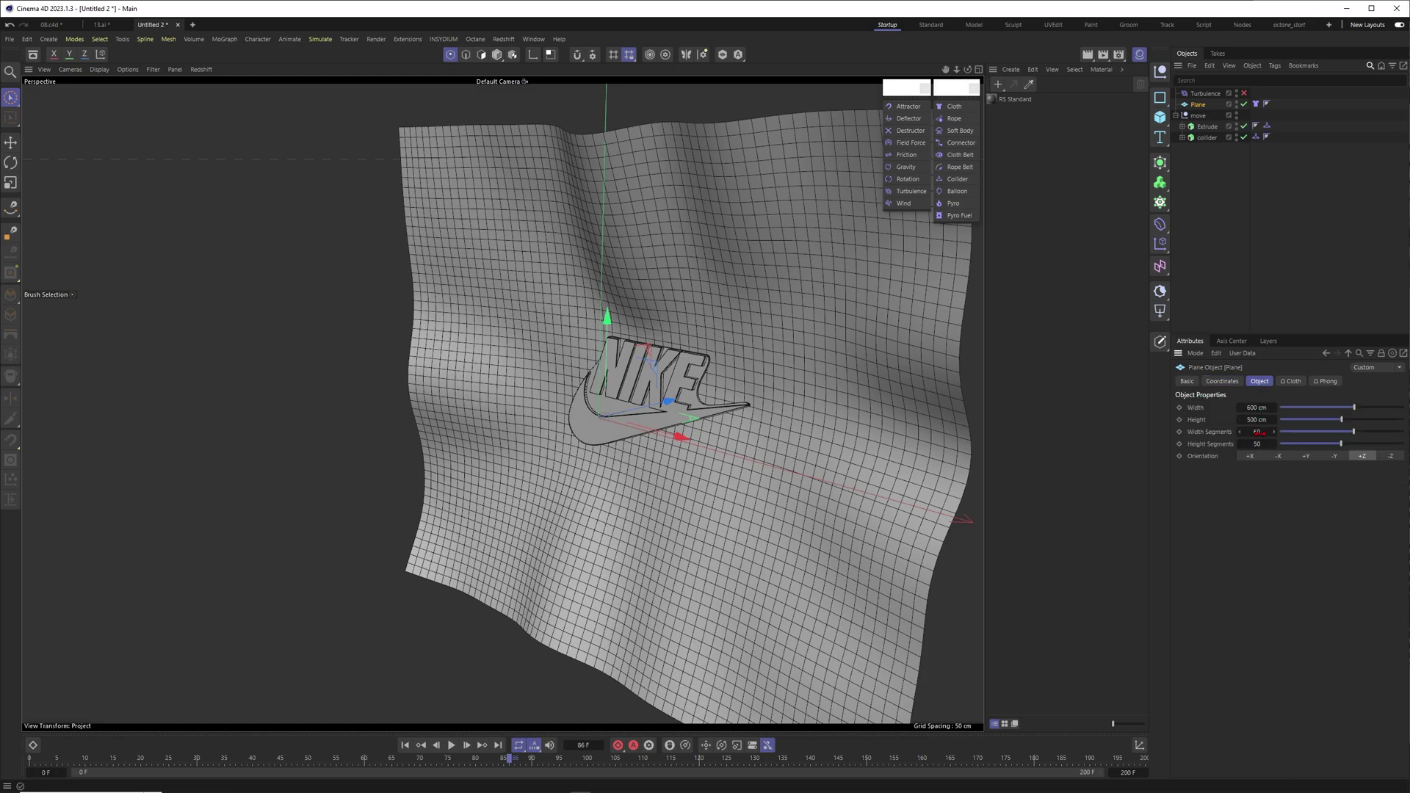
type("120")
key("Tab")
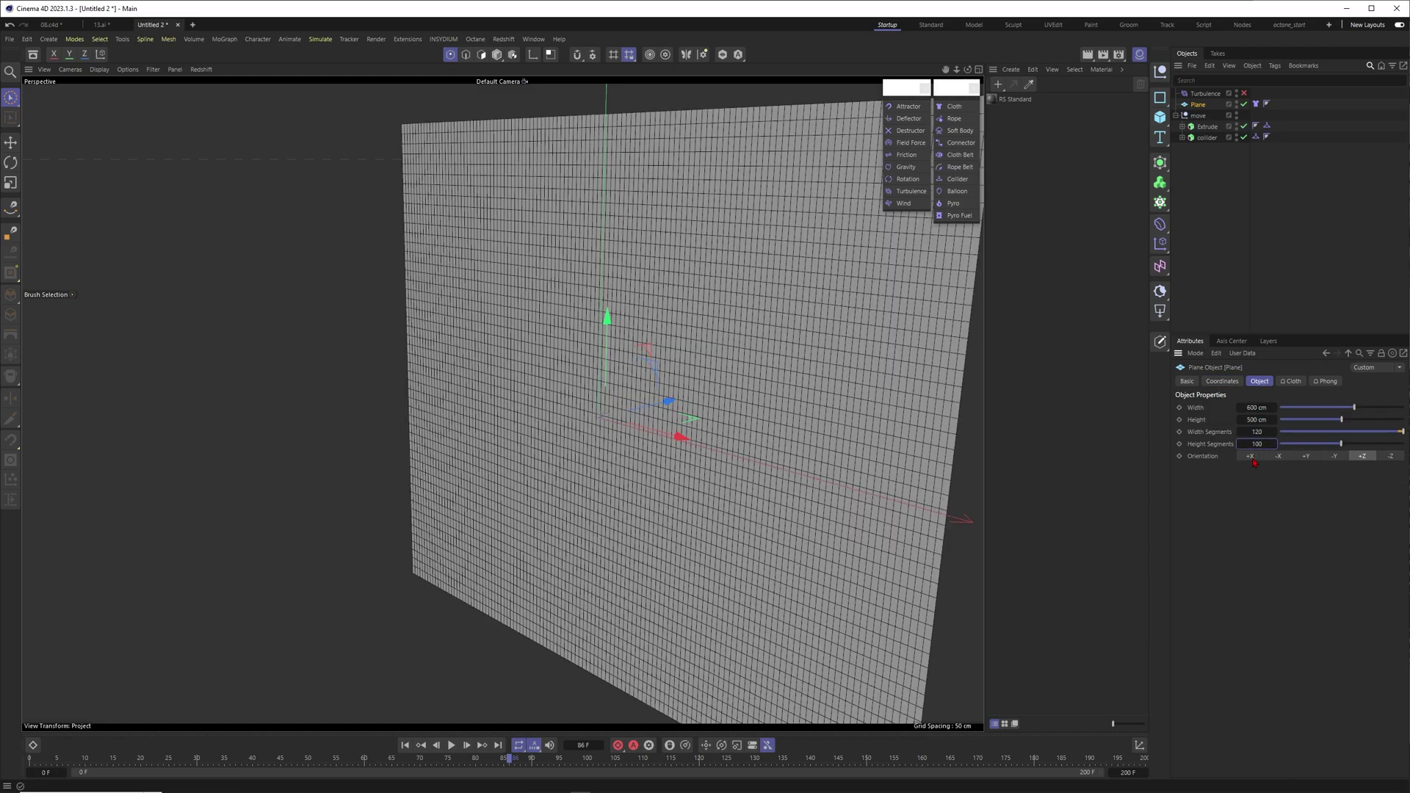
type("100")
key("Return")
Replay the simulation from the start to examine how the denser cloth folds around the logo
key("shift+f")
key("F8")
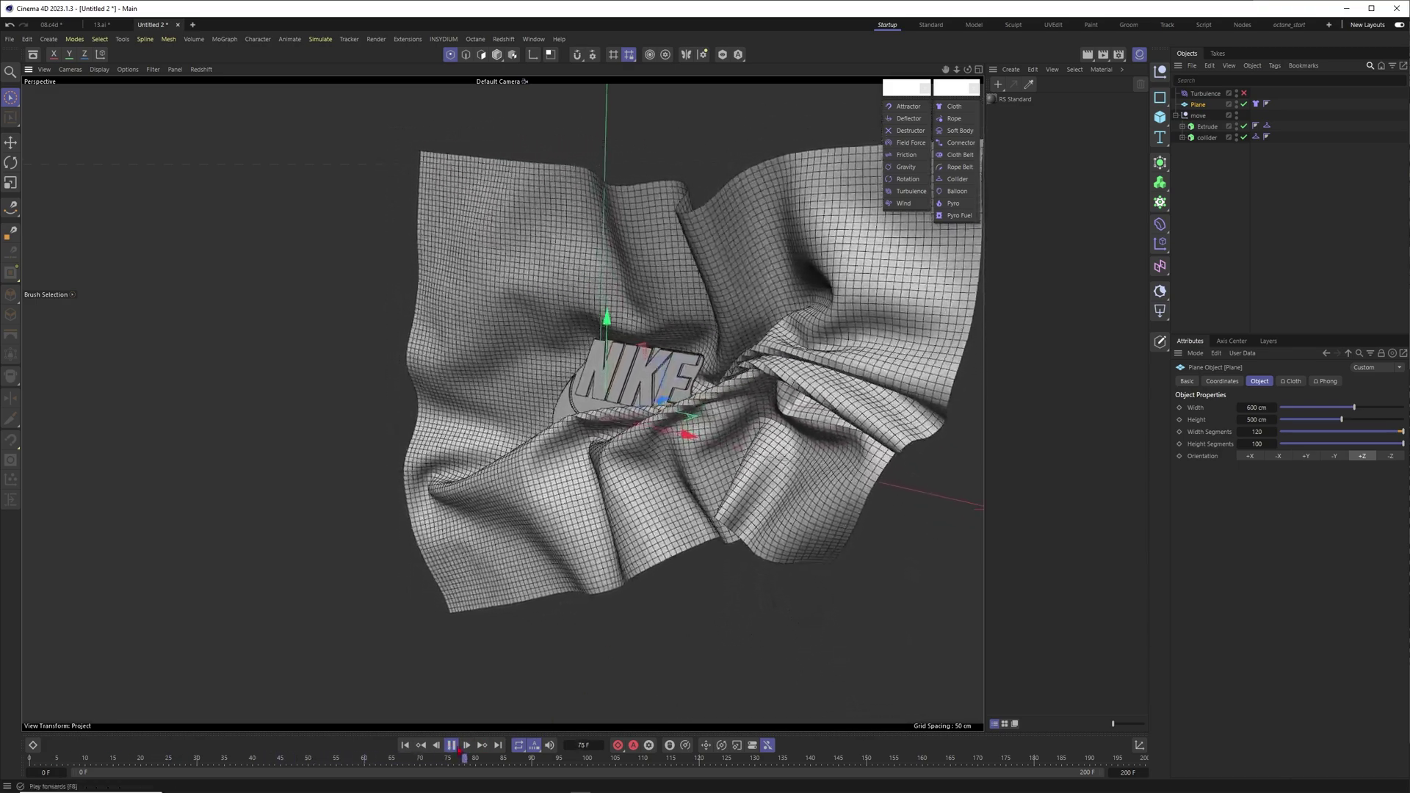
left_click(455, 747)
left_click(405, 744)
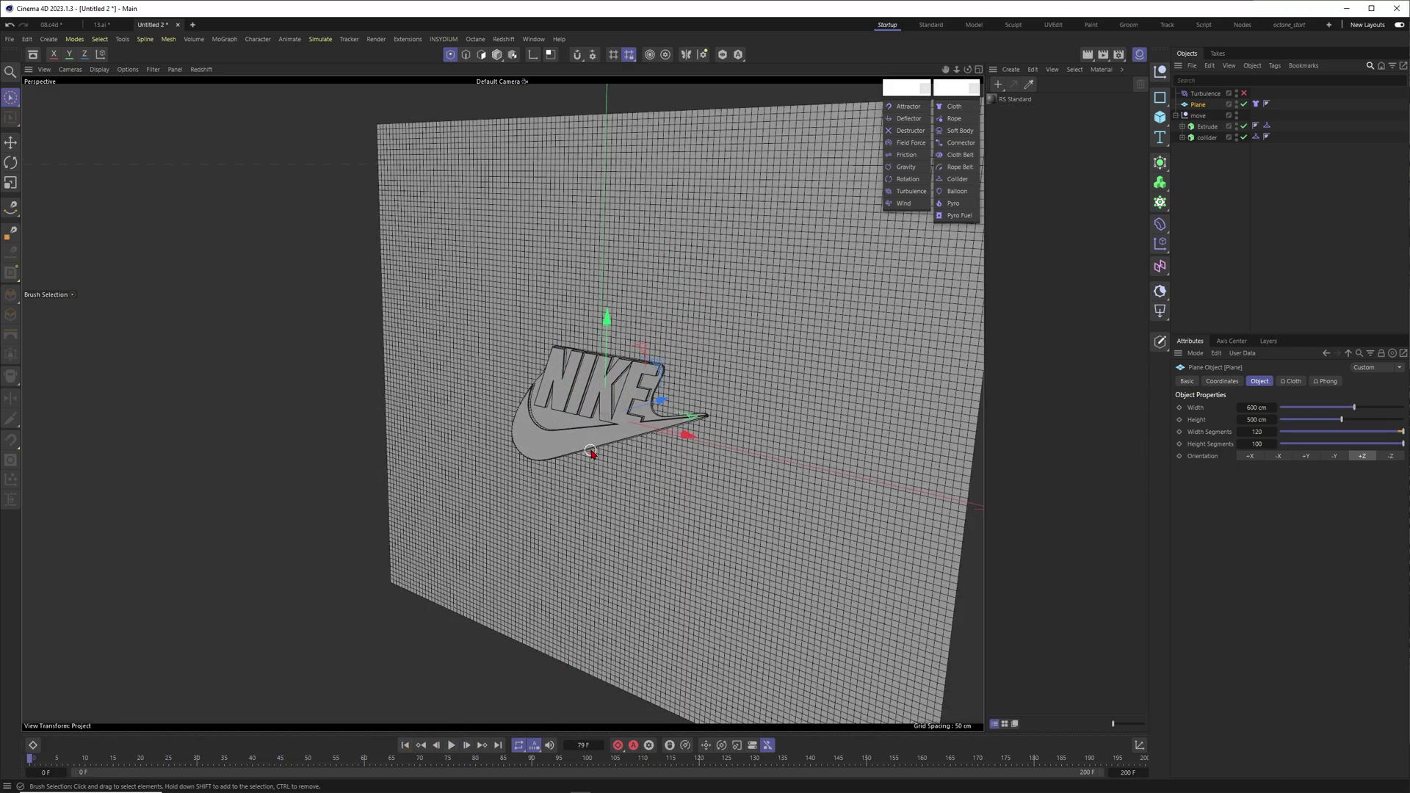
left_click(452, 745)
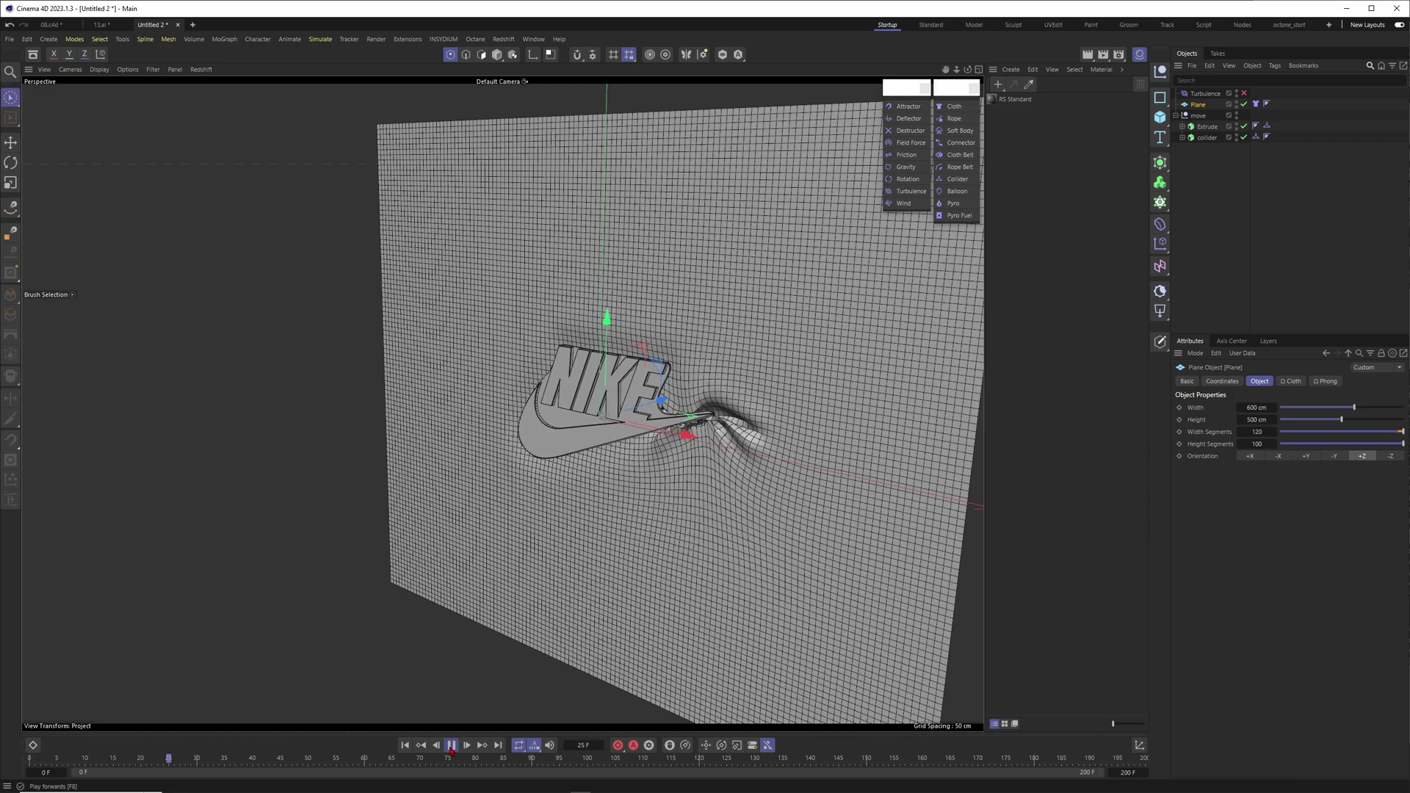
left_click(404, 744)
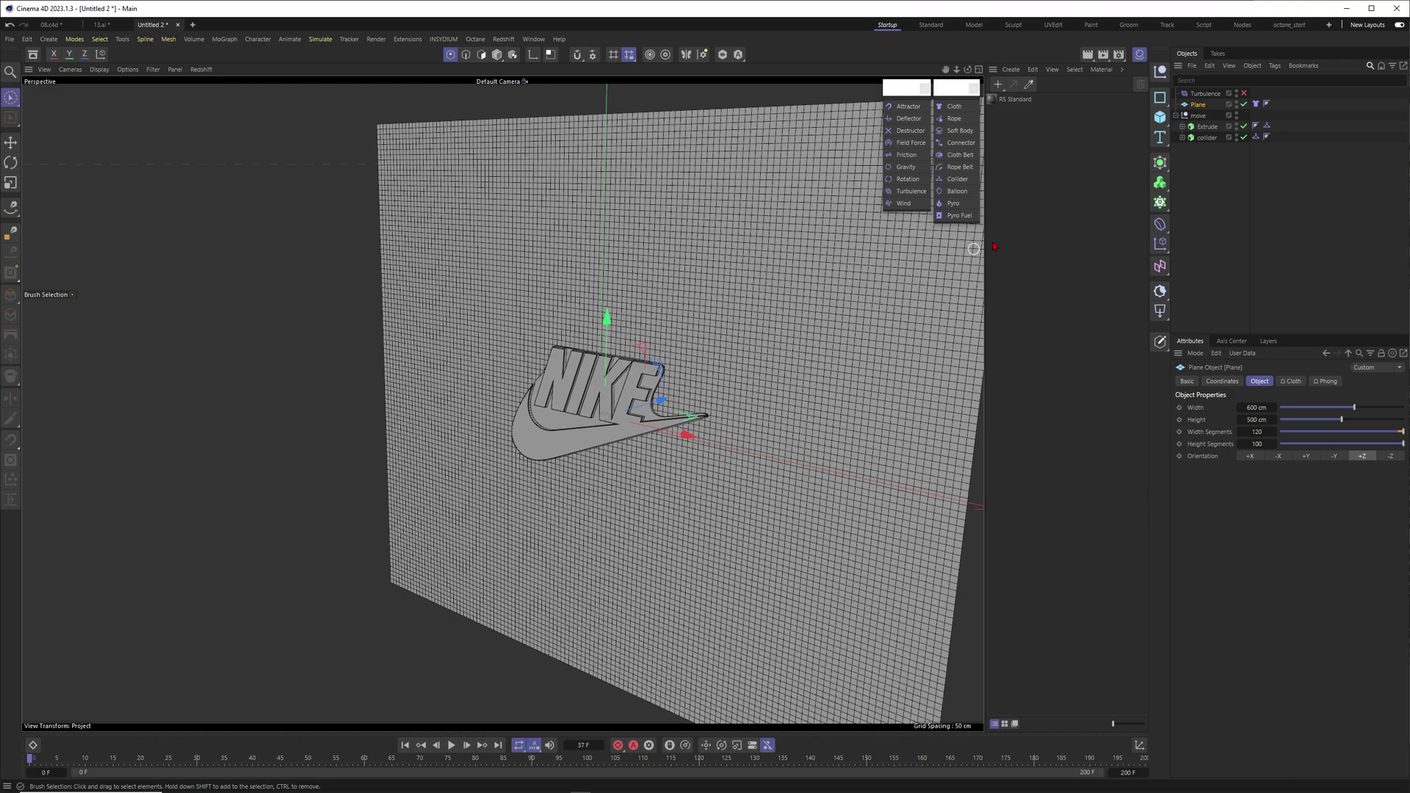
Remove the Collider tag from the Nike logo's Extrude object and replay the simulation
left_click(1207, 126)
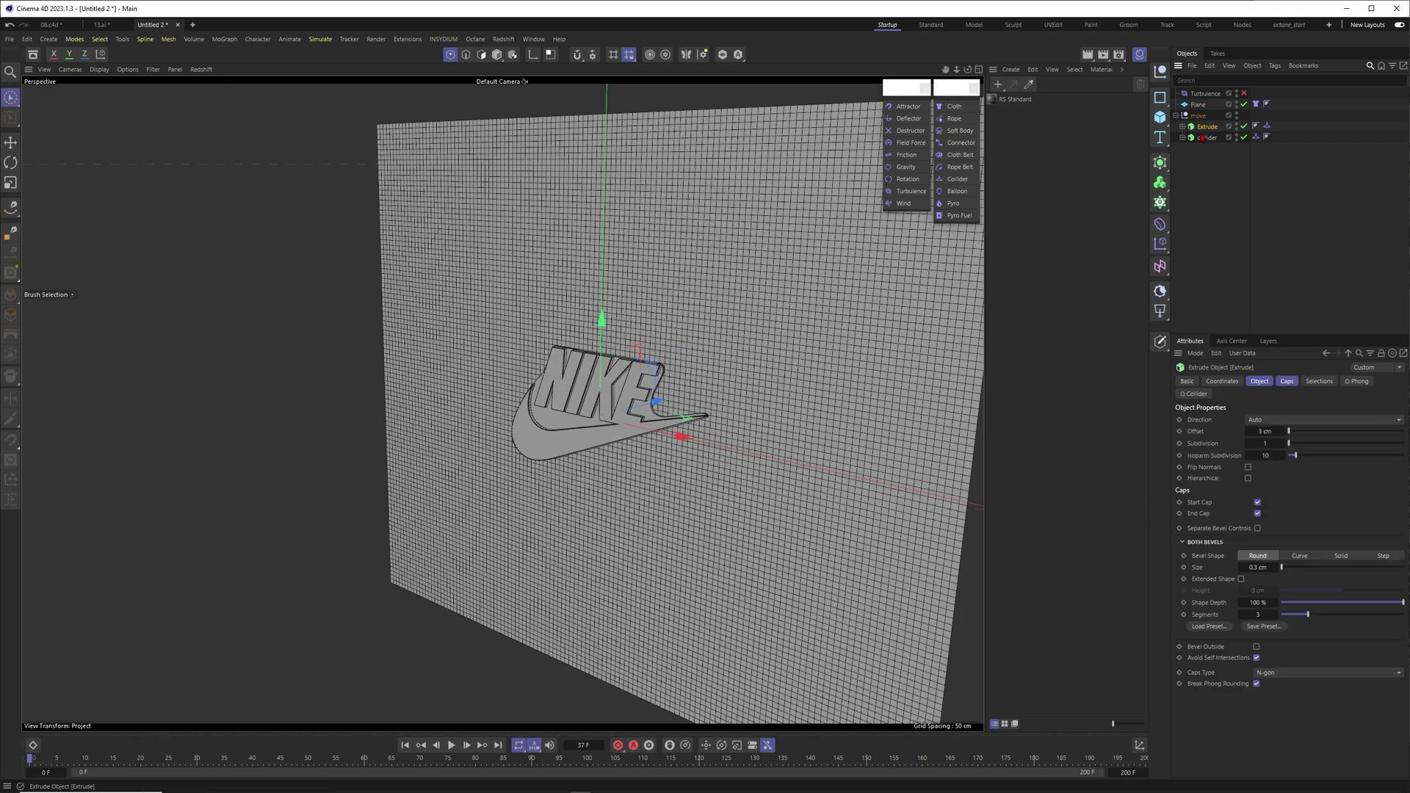
left_click(1243, 127)
left_click(1243, 126)
key("F8")
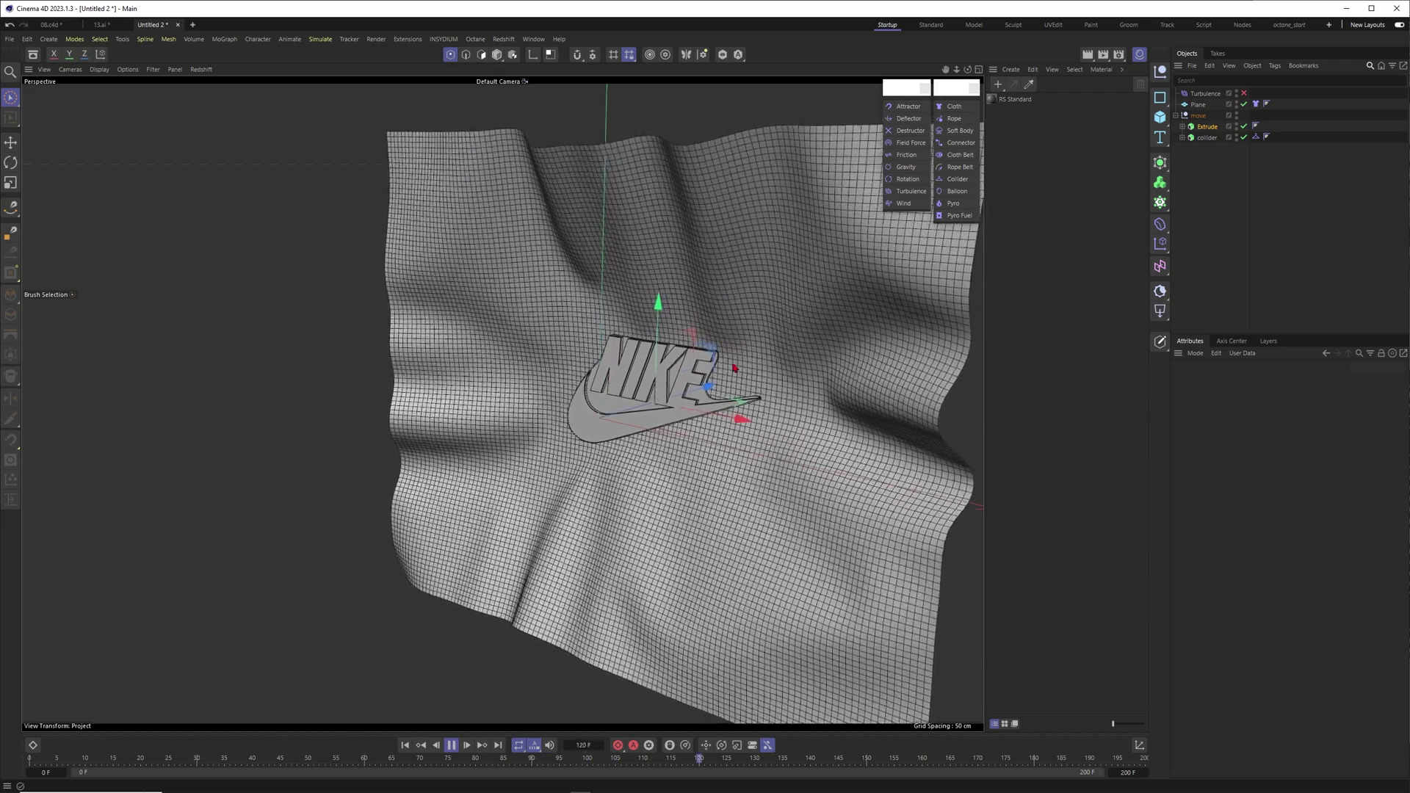
left_click(451, 744)
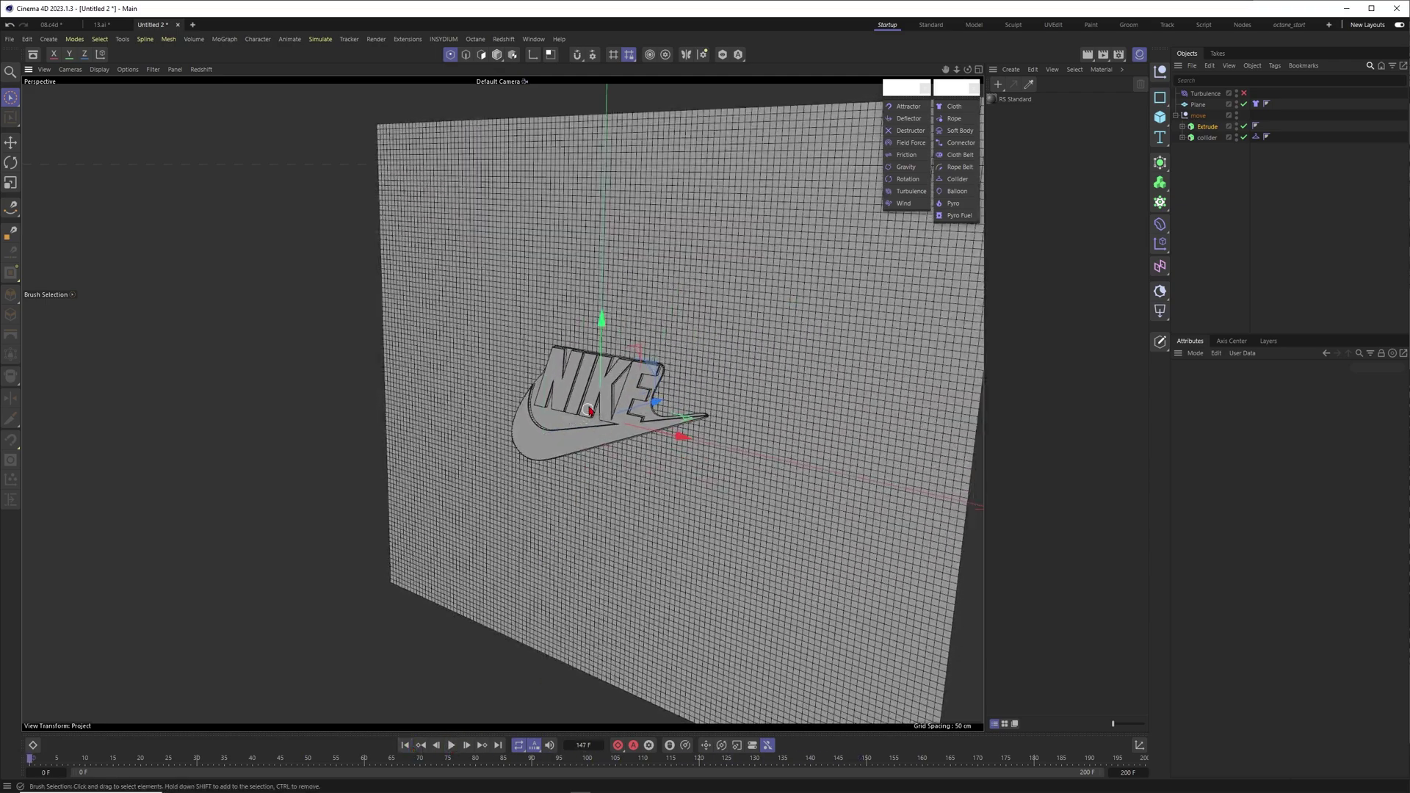
Examine the cloth's collision with the logo from close up and at an angle by replaying the simulation
scroll(669, 403, "up", 3)
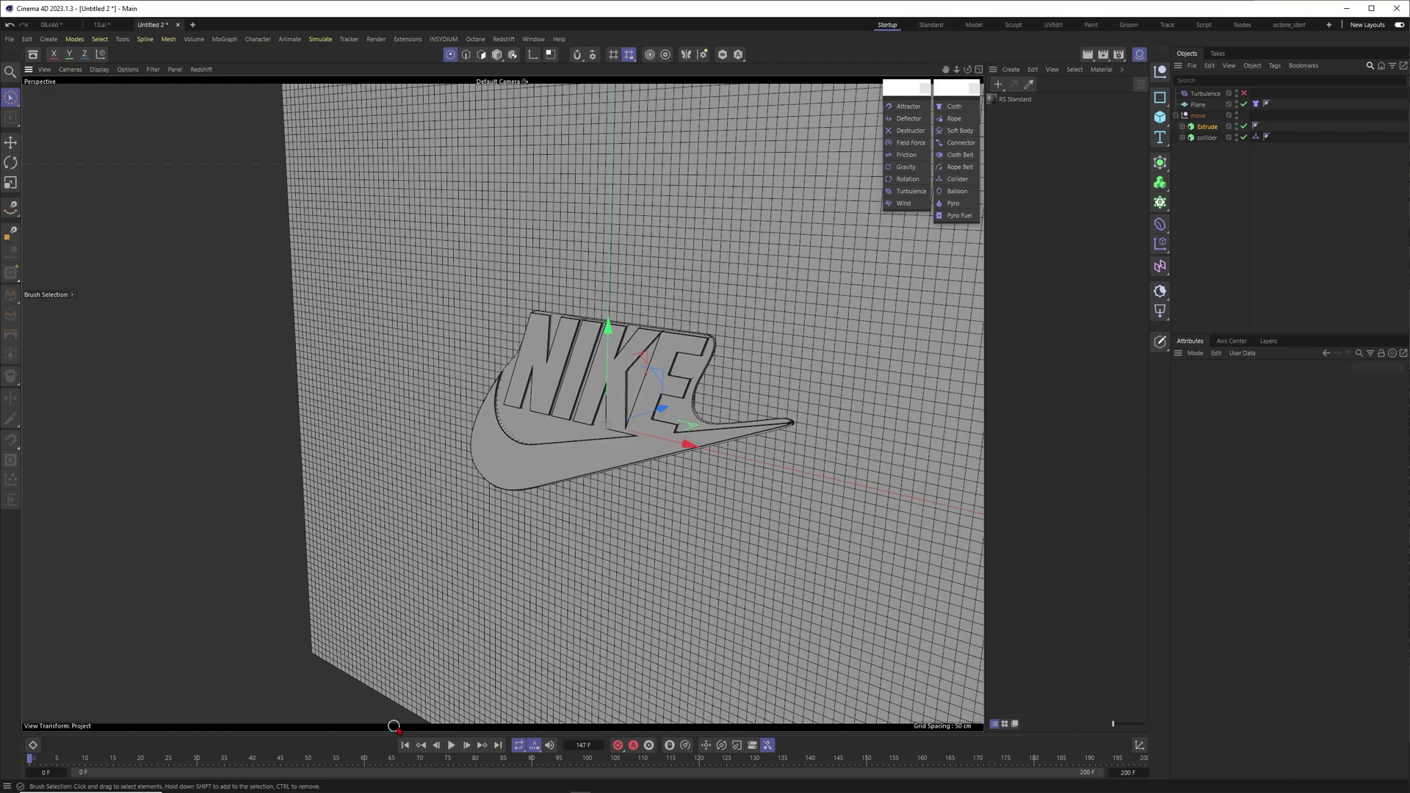
left_click(451, 744)
right_click_drag(655, 428, 560, 434, "alt")
middle_click_drag(644, 421, 579, 421, "alt")
mouse_move(563, 417)
right_mouse_down("alt")
mouse_move(620, 403)
mouse_move(544, 415)
right_mouse_up("alt")
key("F8")
key("shift+f")
left_click_drag(543, 416, 598, 323, "alt")
key("F8")
key("F8")
key("shift+f")
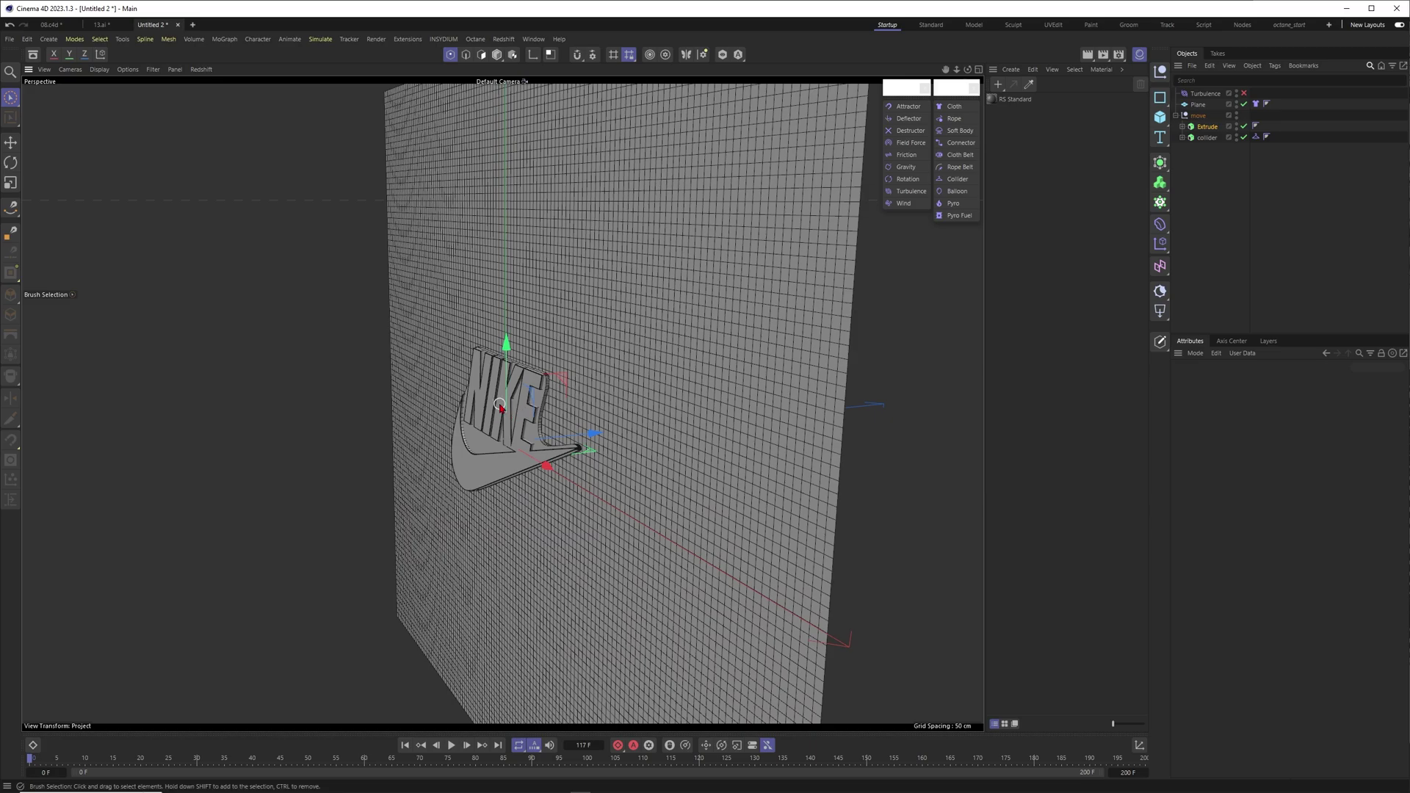
left_click_drag(497, 424, 519, 433, "alt")
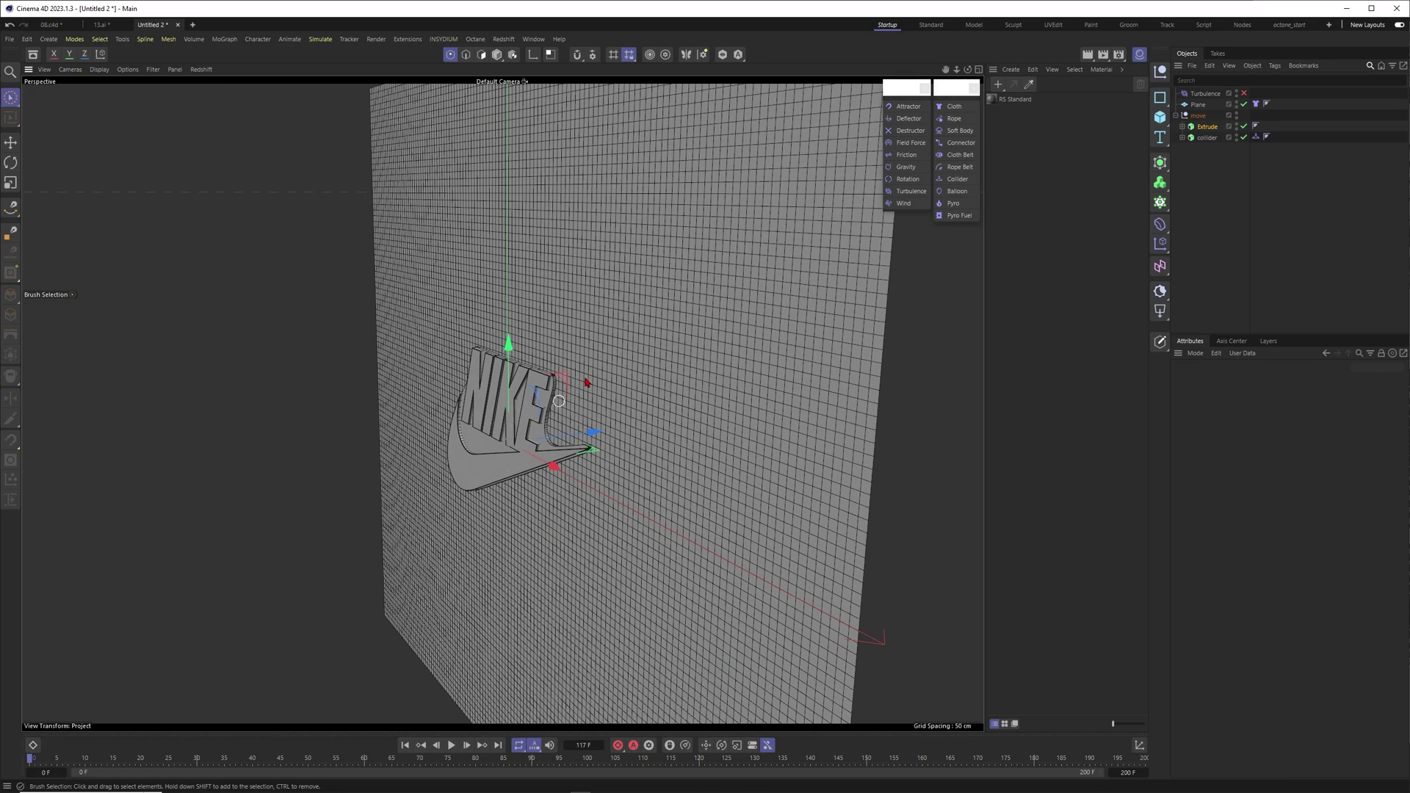
Add an Attractor force and nest it under the move null
key("ctrl+shift+a")
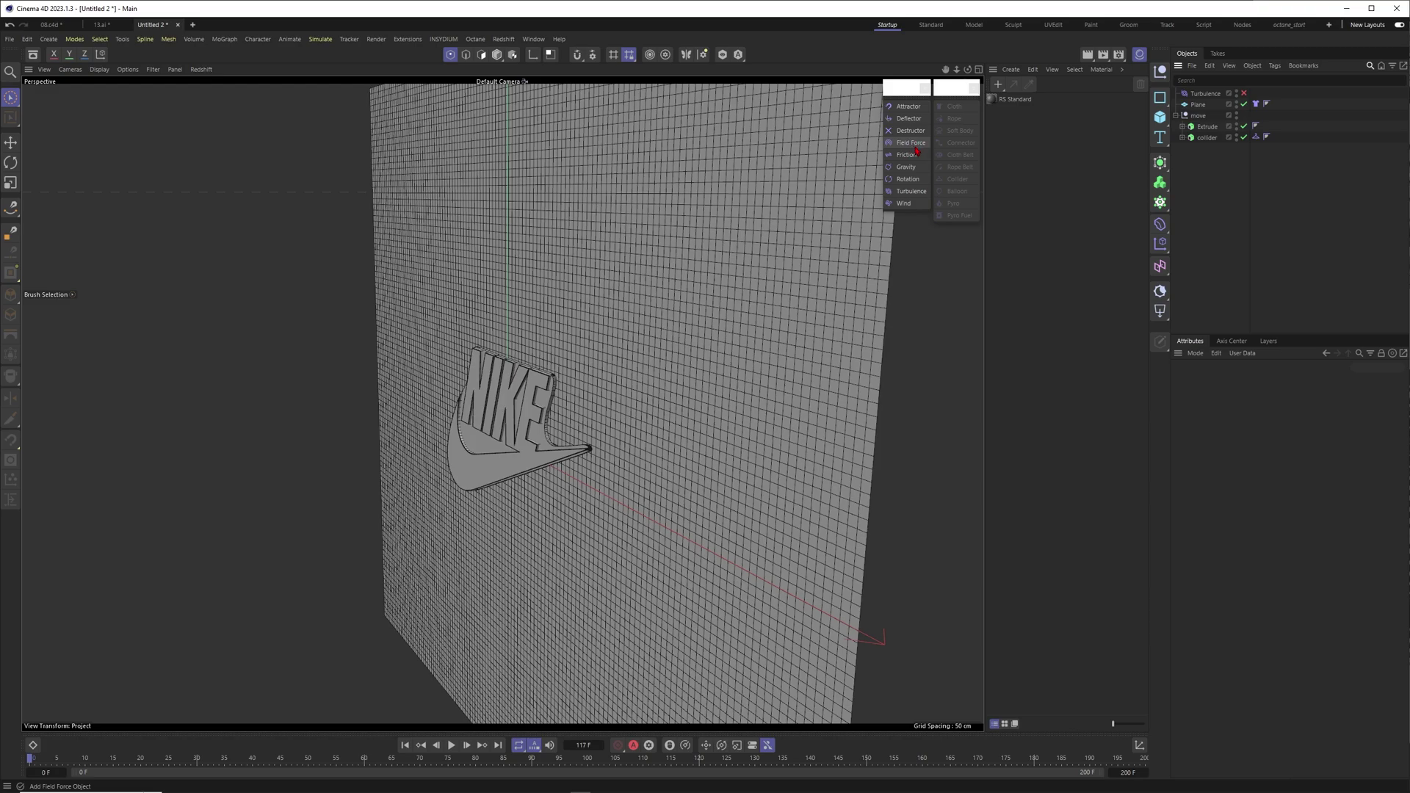
left_click(909, 108)
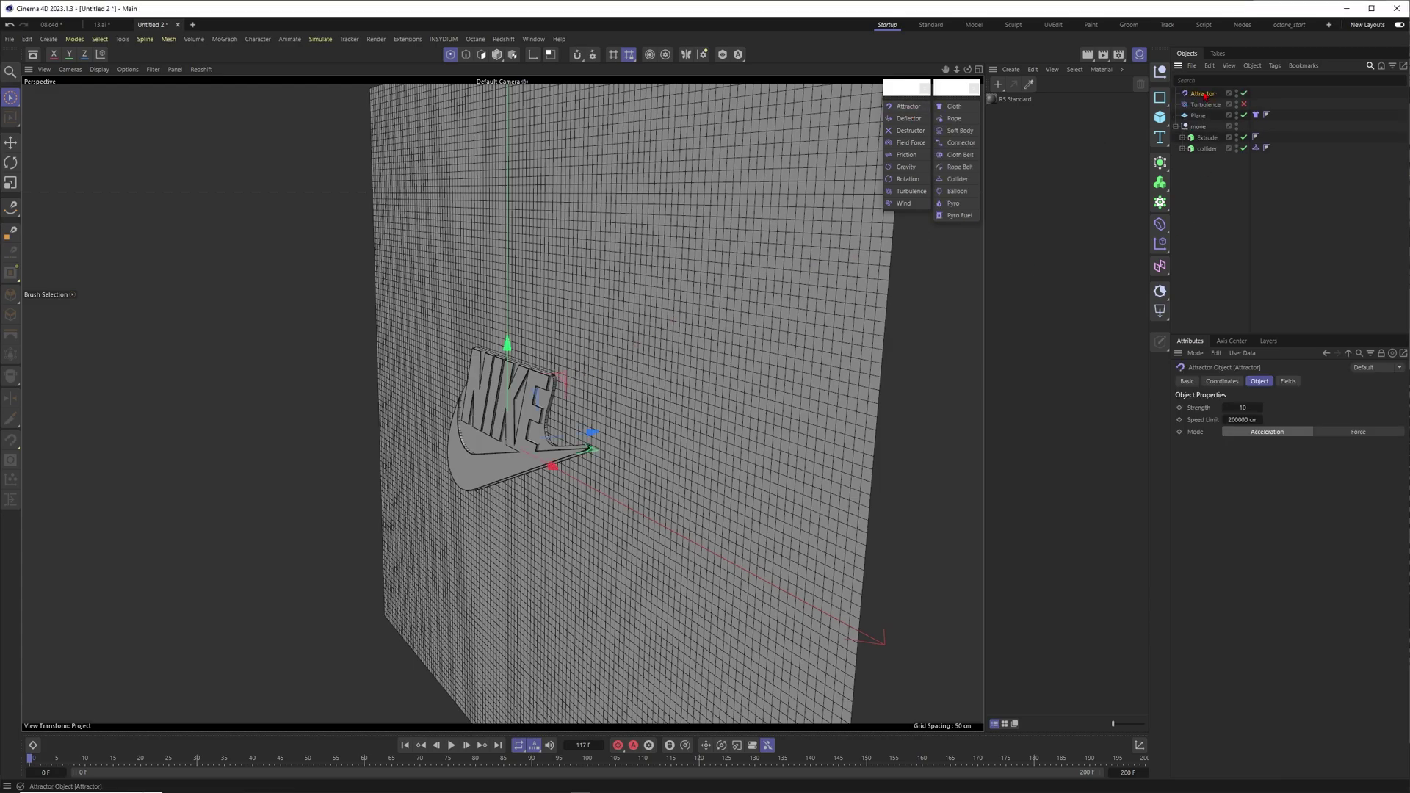
left_click_drag(639, 419, 760, 280, "alt")
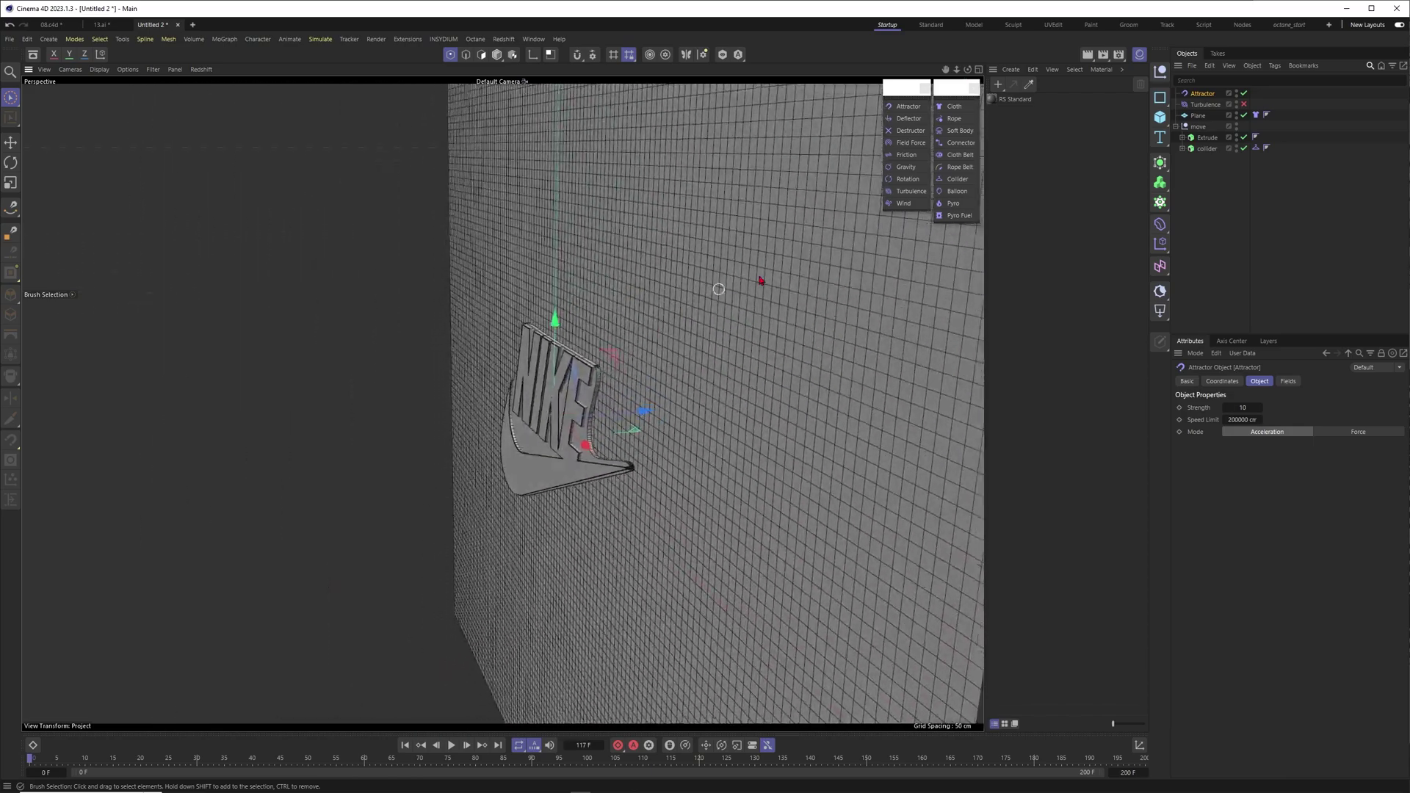
left_click_drag(1203, 131, 1205, 129)
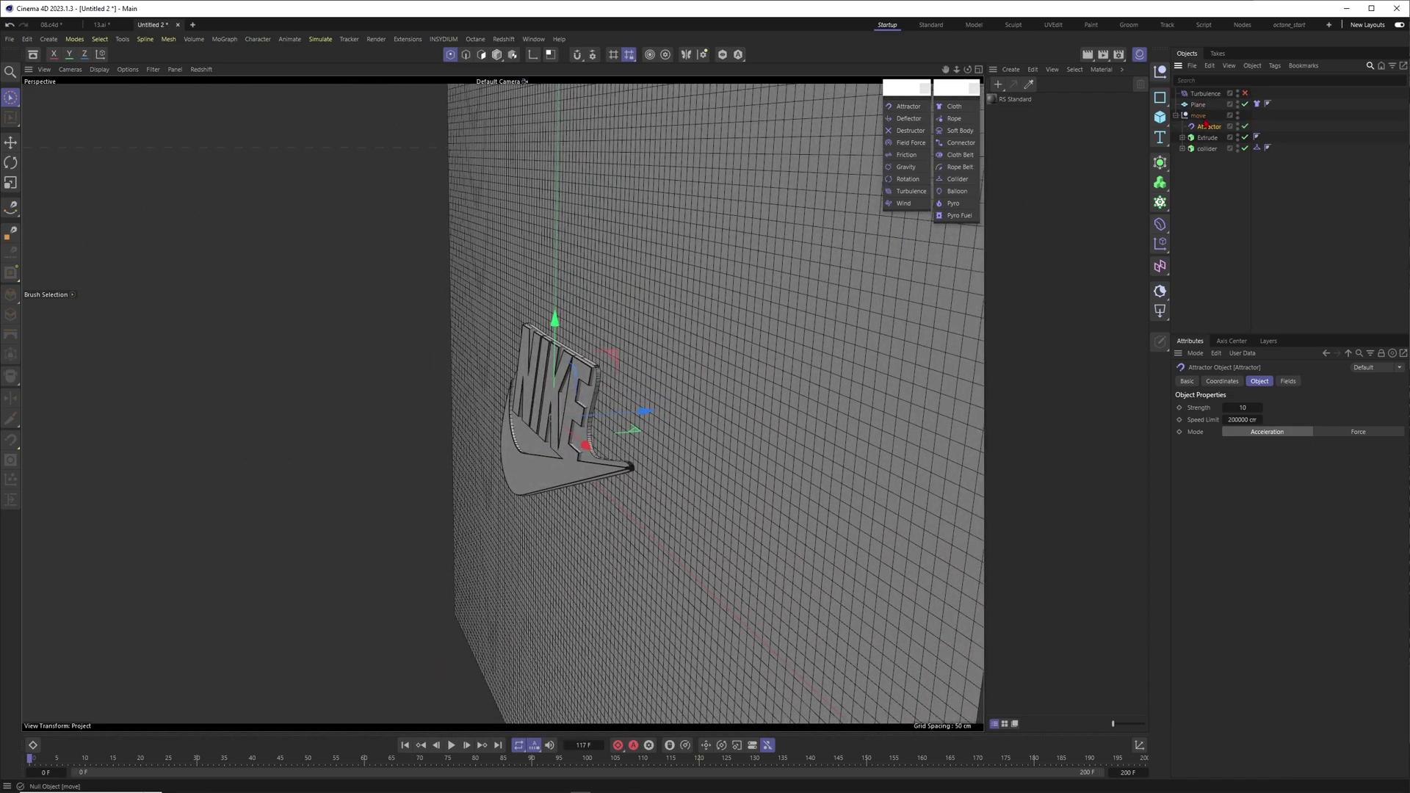
left_click(1197, 115)
left_click(1208, 126)
mouse_move(611, 413)
left_mouse_down("alt")
mouse_move(572, 424)
mouse_move(601, 418)
left_mouse_up("alt")
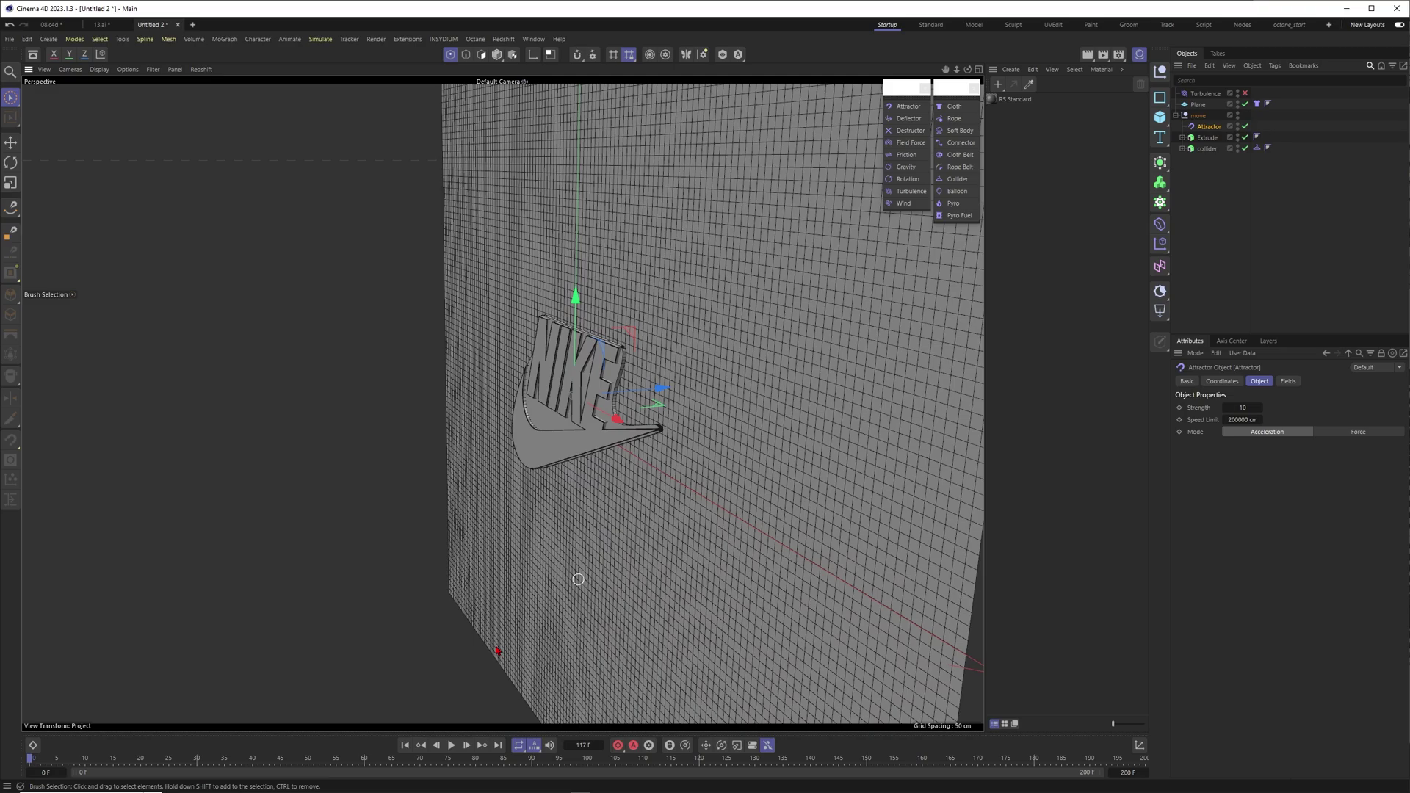
Replay the simulation from the start and examine from several angles how the Attractor affects the cloth around the logo
left_click(404, 745)
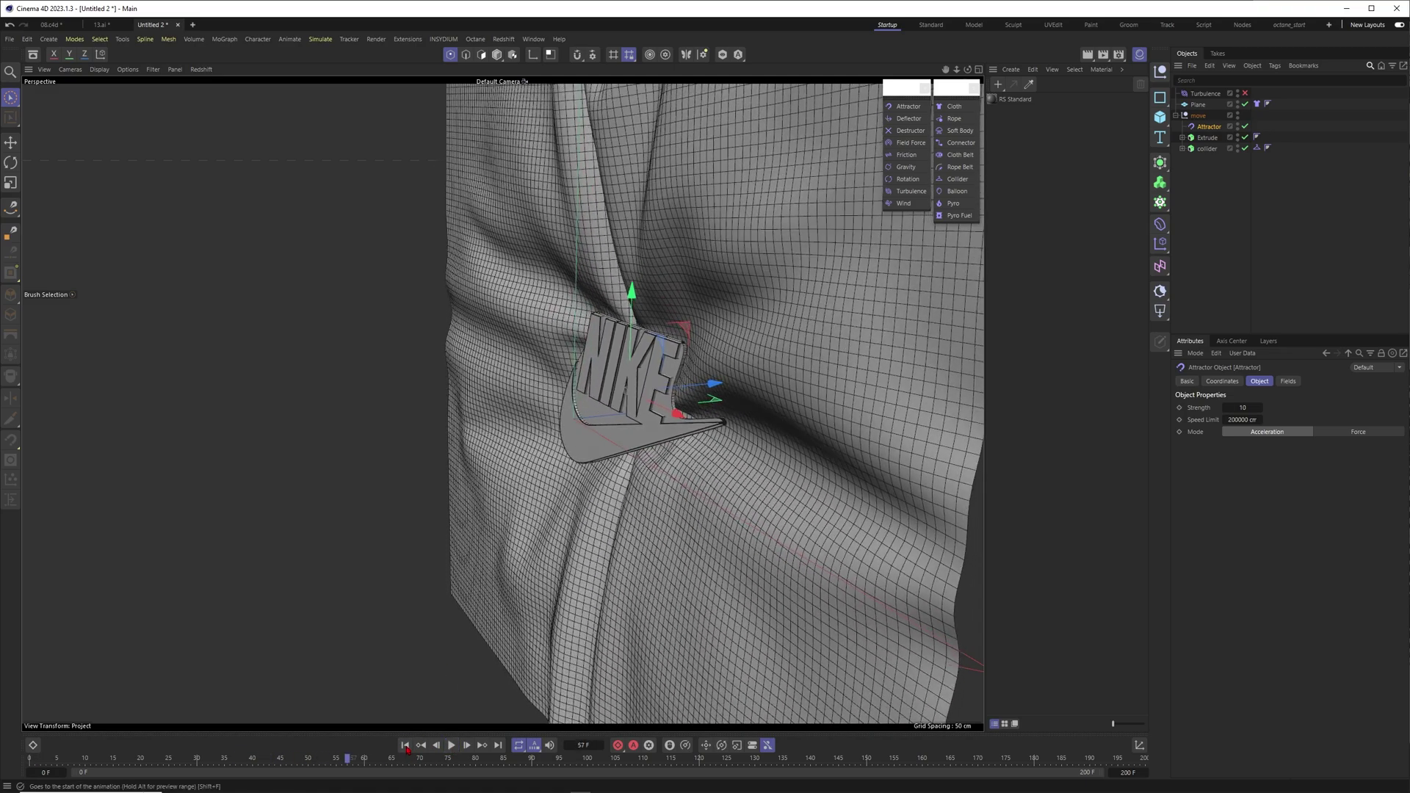
left_click(405, 746)
left_click_drag(646, 374, 628, 332, "alt")
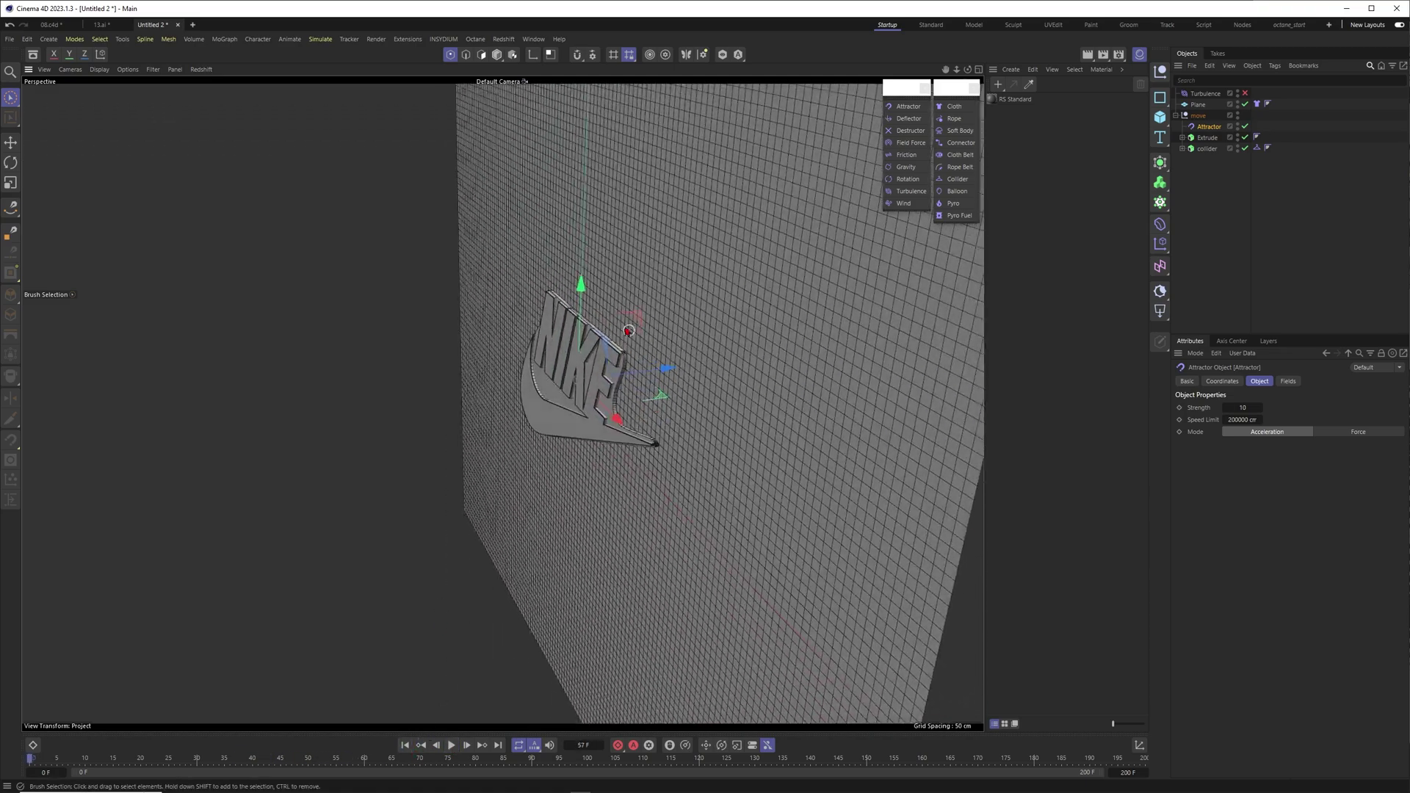
left_click_drag(559, 406, 535, 441, "alt")
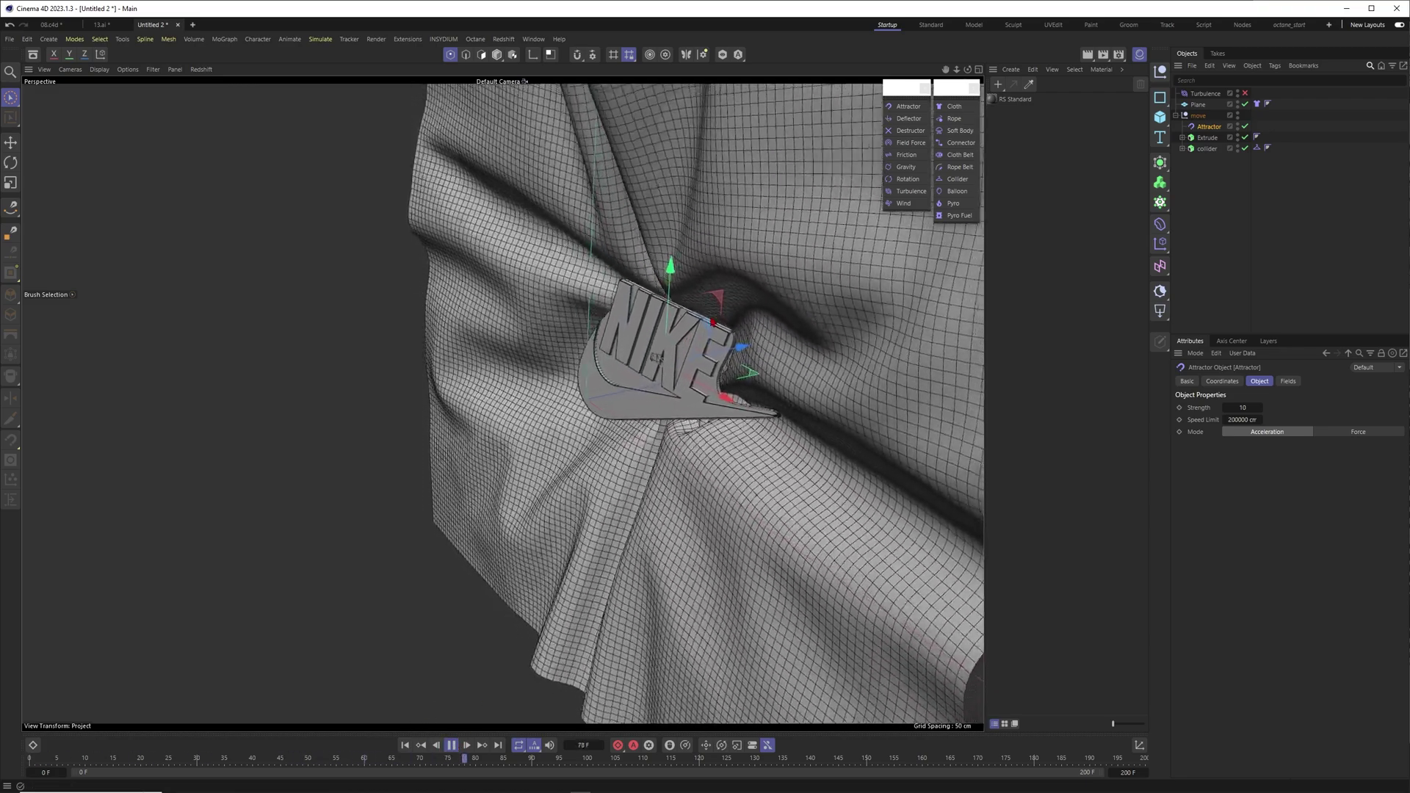
left_click_drag(645, 378, 692, 345, "alt")
key("shift+f")
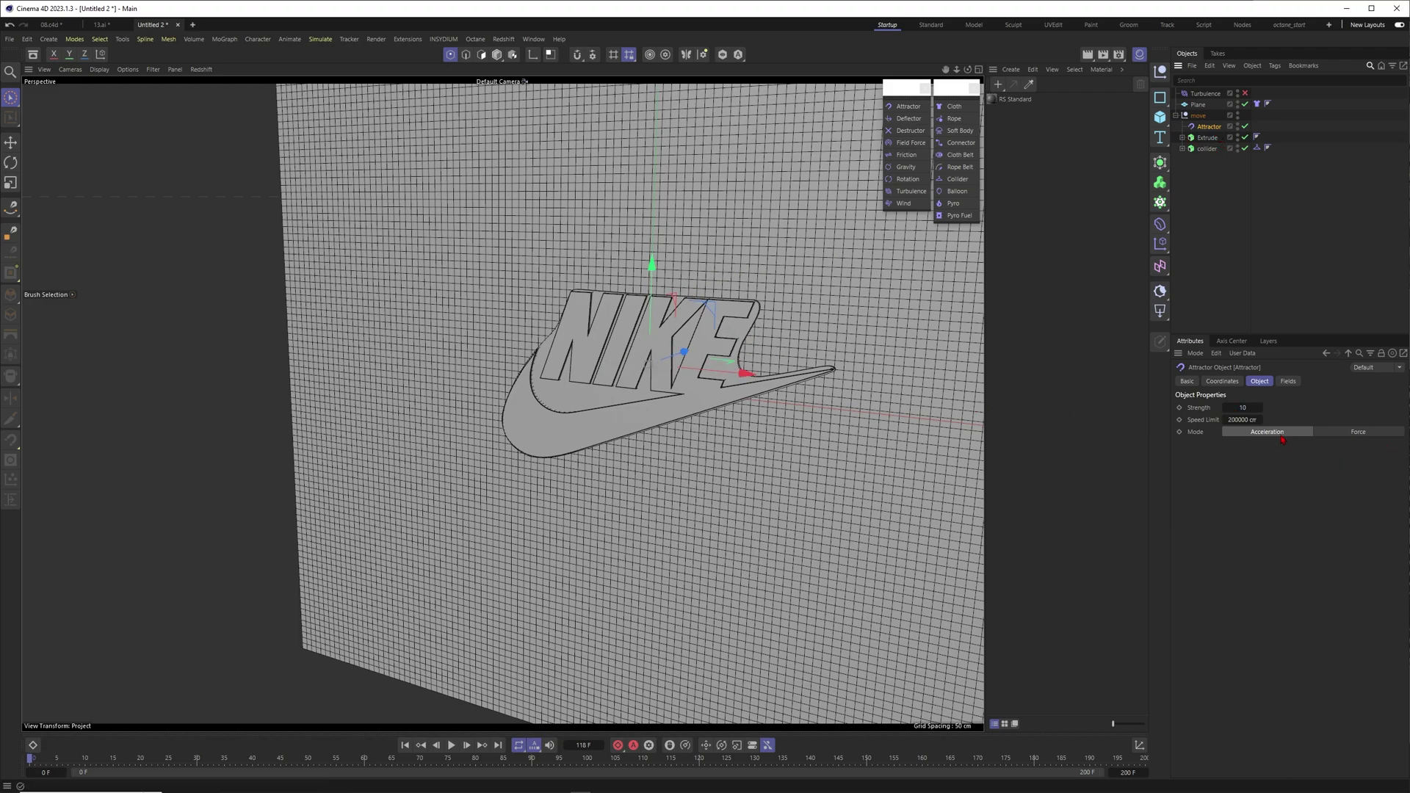
Set the Attractor to Force mode with strength 10 and a 200 cm speed limit, and test it by replaying the simulation
left_click(1351, 432)
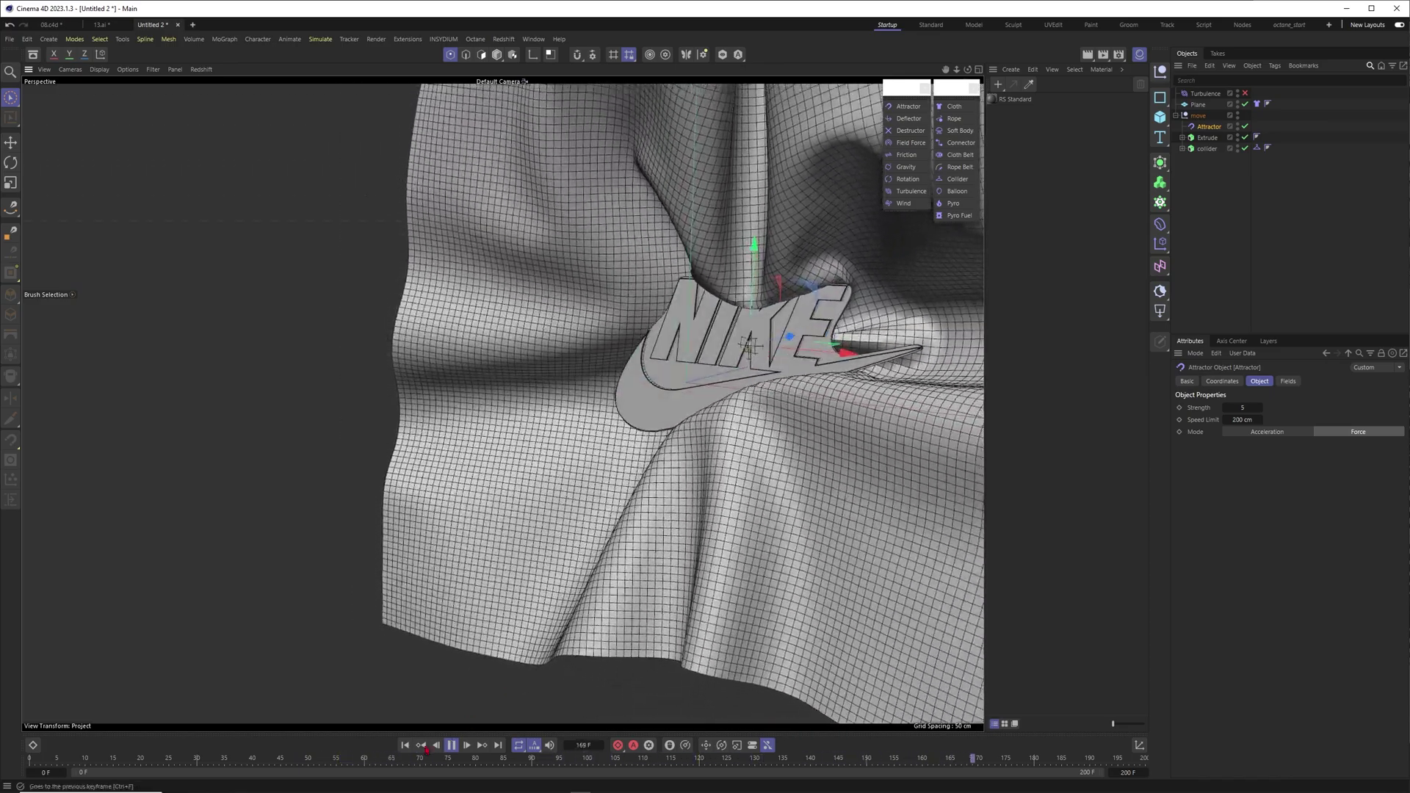
double_click(1233, 407)
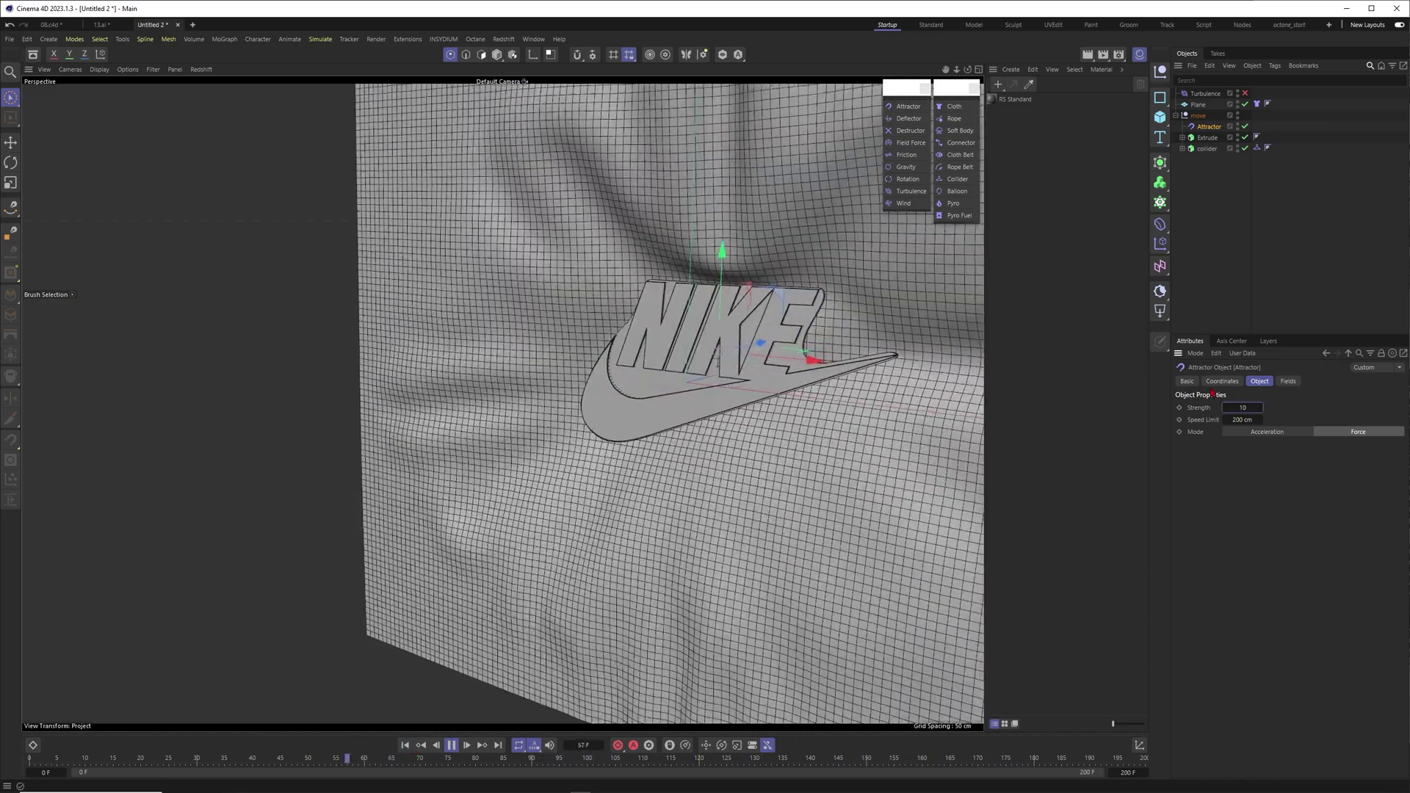
type("10")
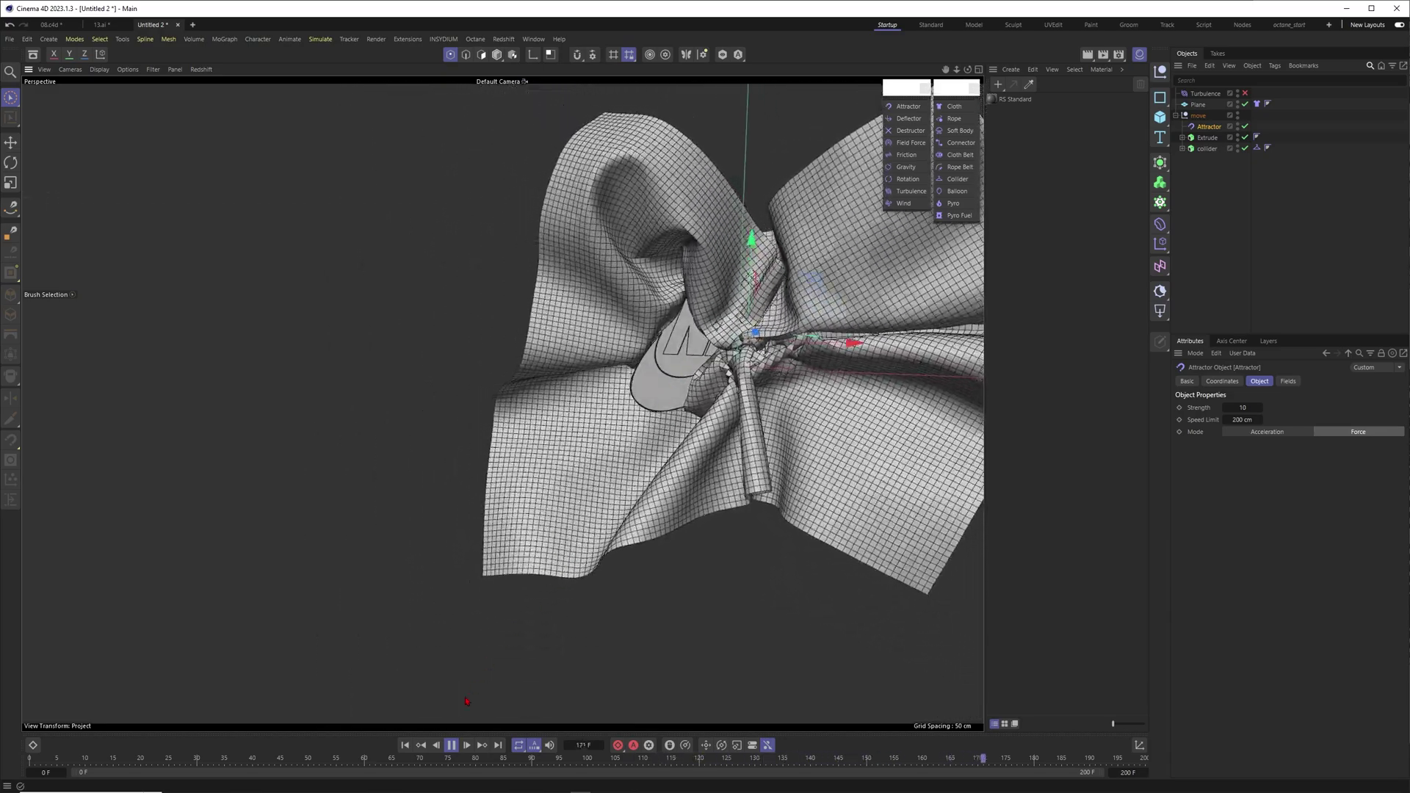
left_click(450, 745)
left_click(405, 745)
left_click_drag(703, 338, 852, 330, "alt")
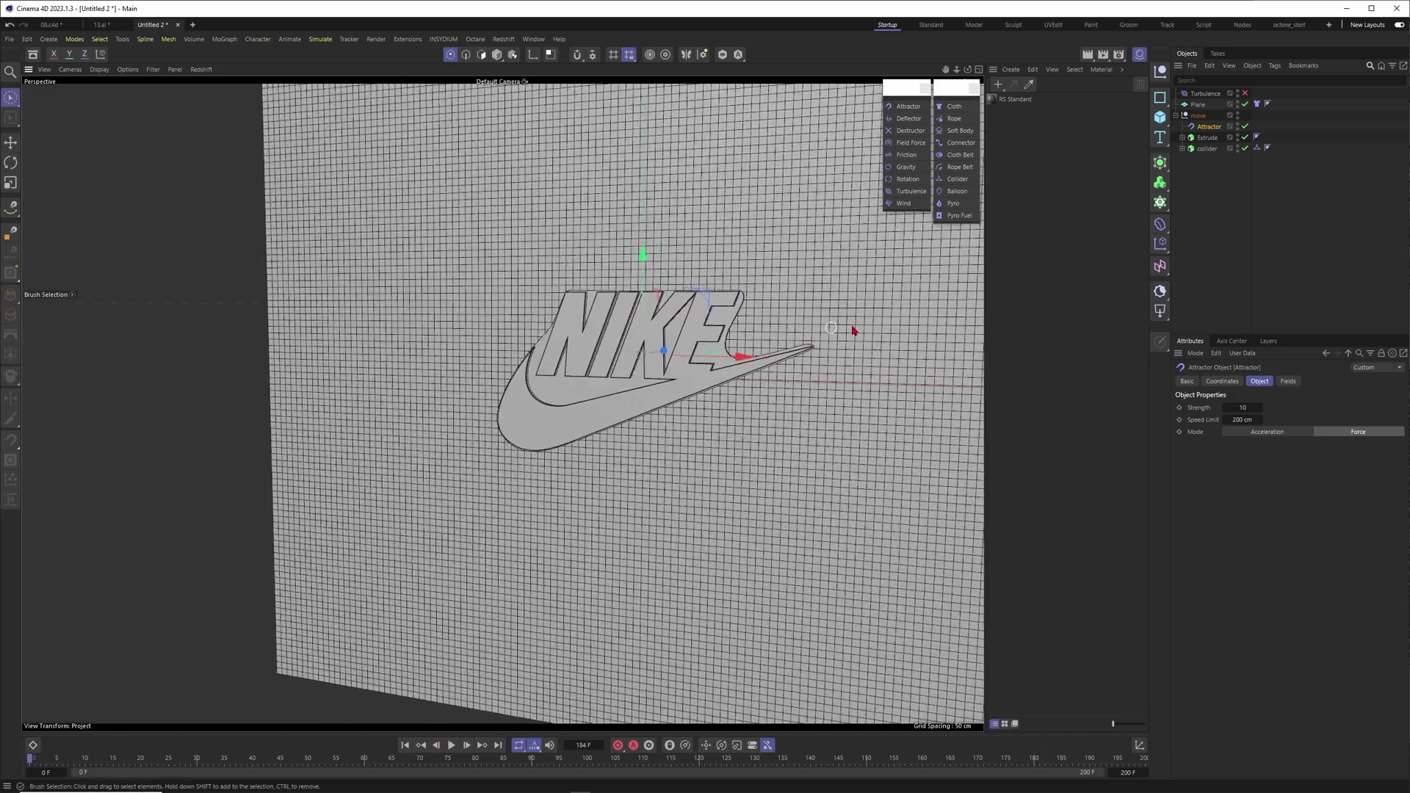
Add a Rotation force at the top level of the scene and set its angle speed to 5
left_click(1211, 190)
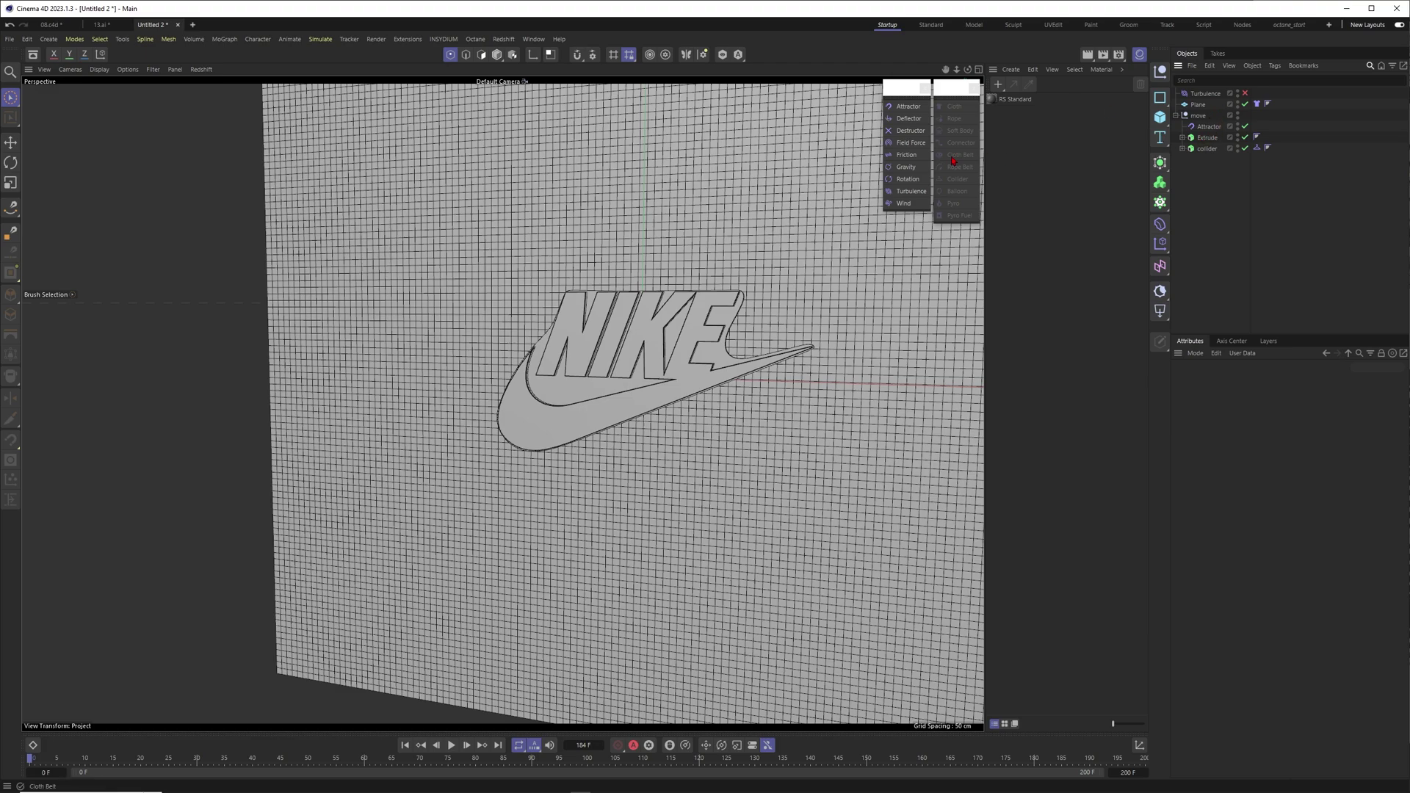
left_click(908, 181)
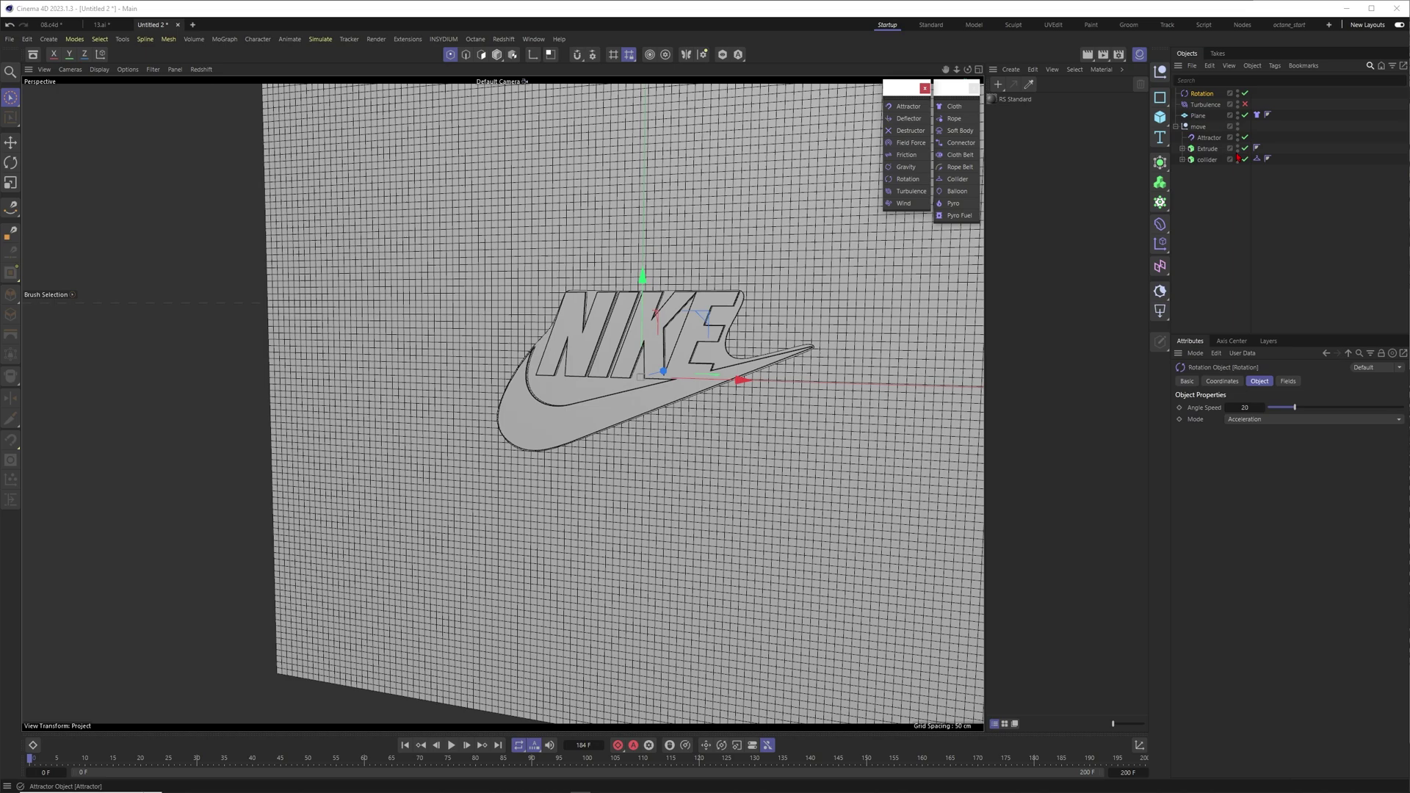
left_click_drag(830, 279, 793, 301, "alt")
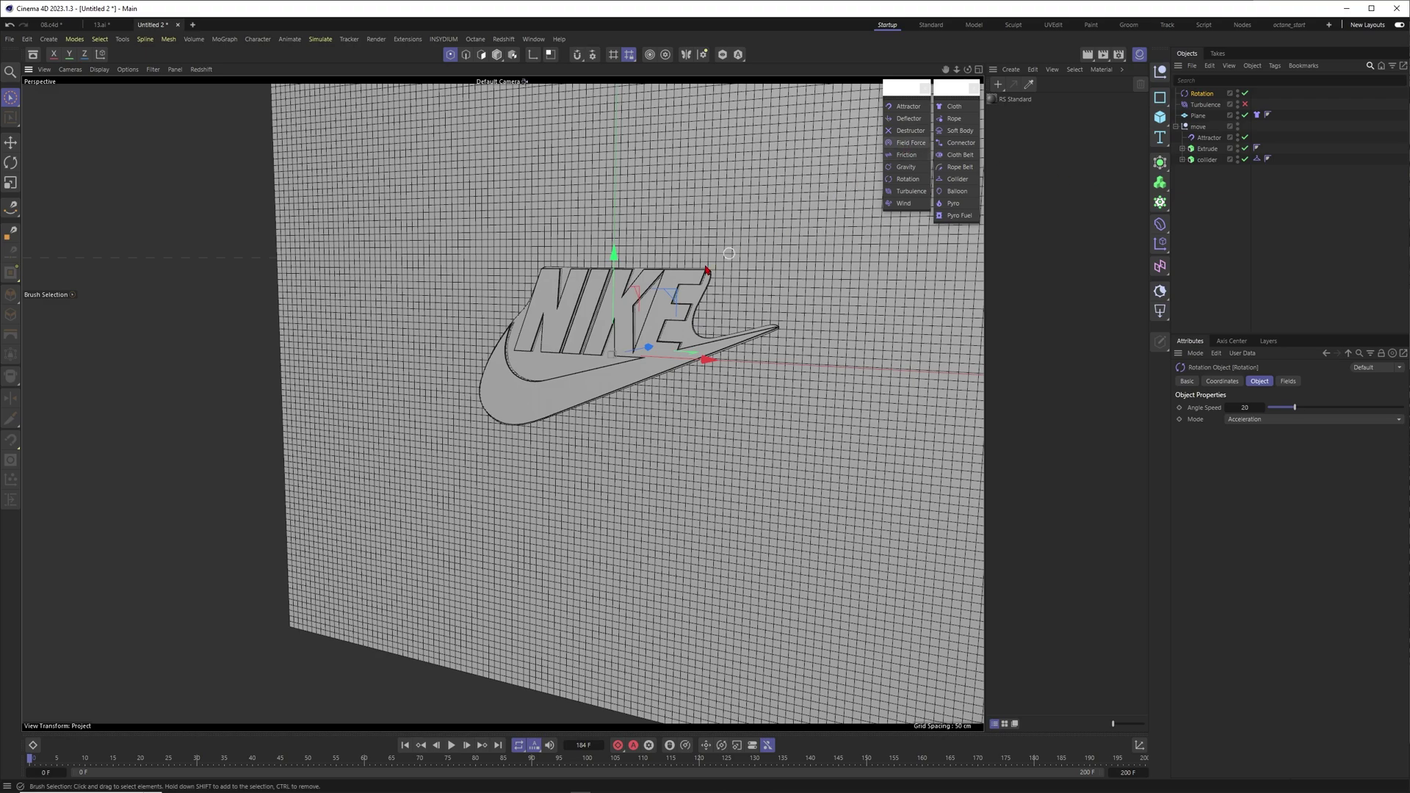
left_click_drag(586, 338, 573, 342, "alt")
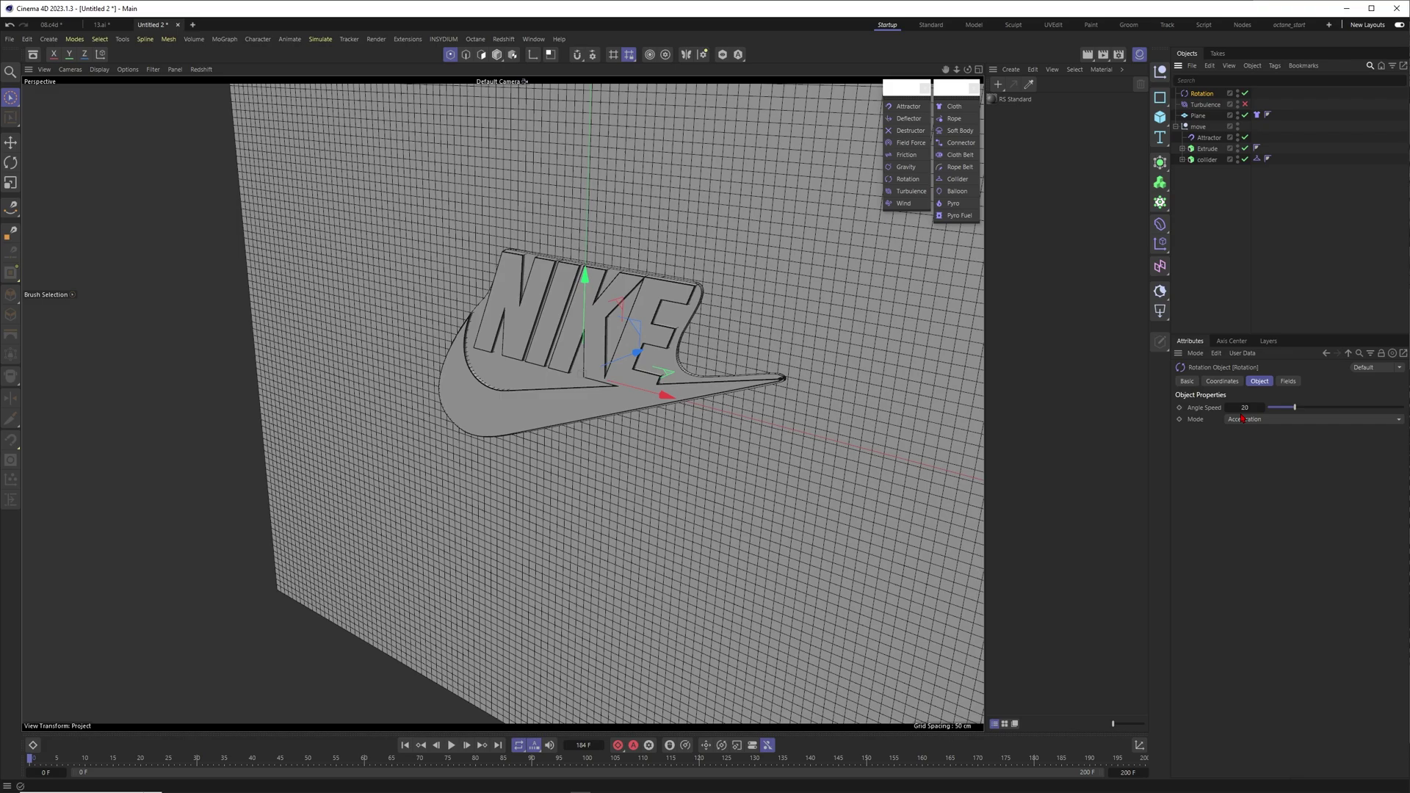
type("5")
key("Return")
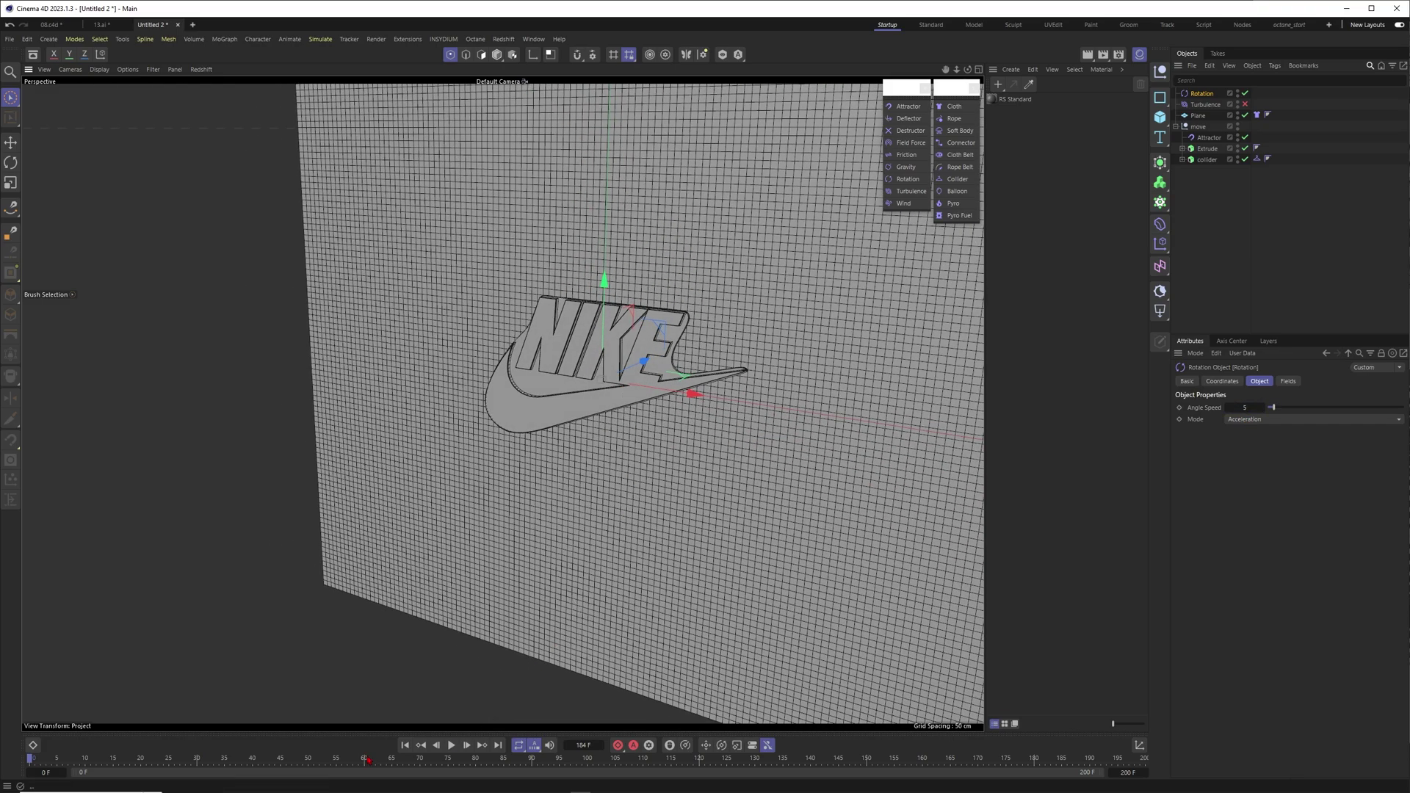
Lower the Rotation force's angle speed to 1 and replay the simulation to test the cloth's twist
left_click(453, 739)
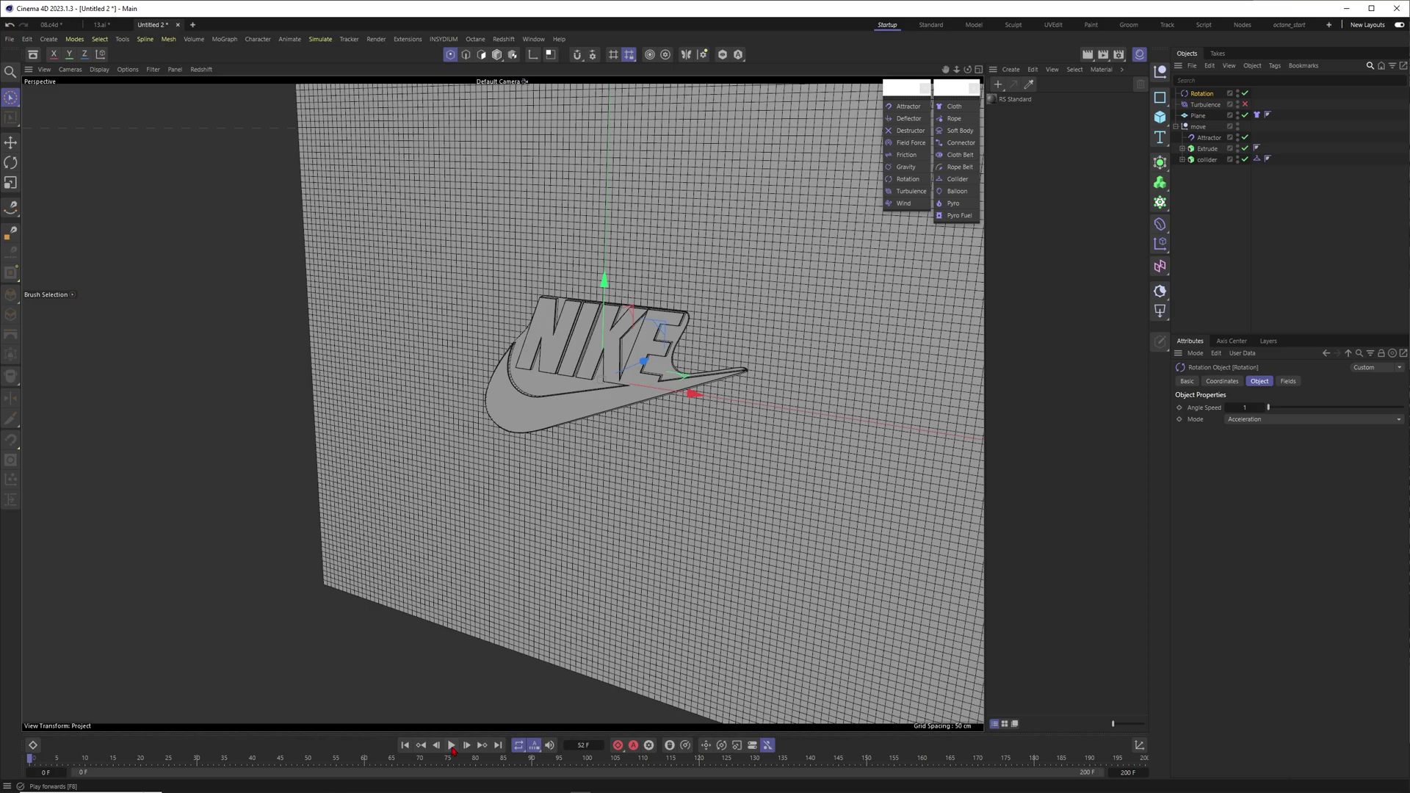
left_click(450, 744)
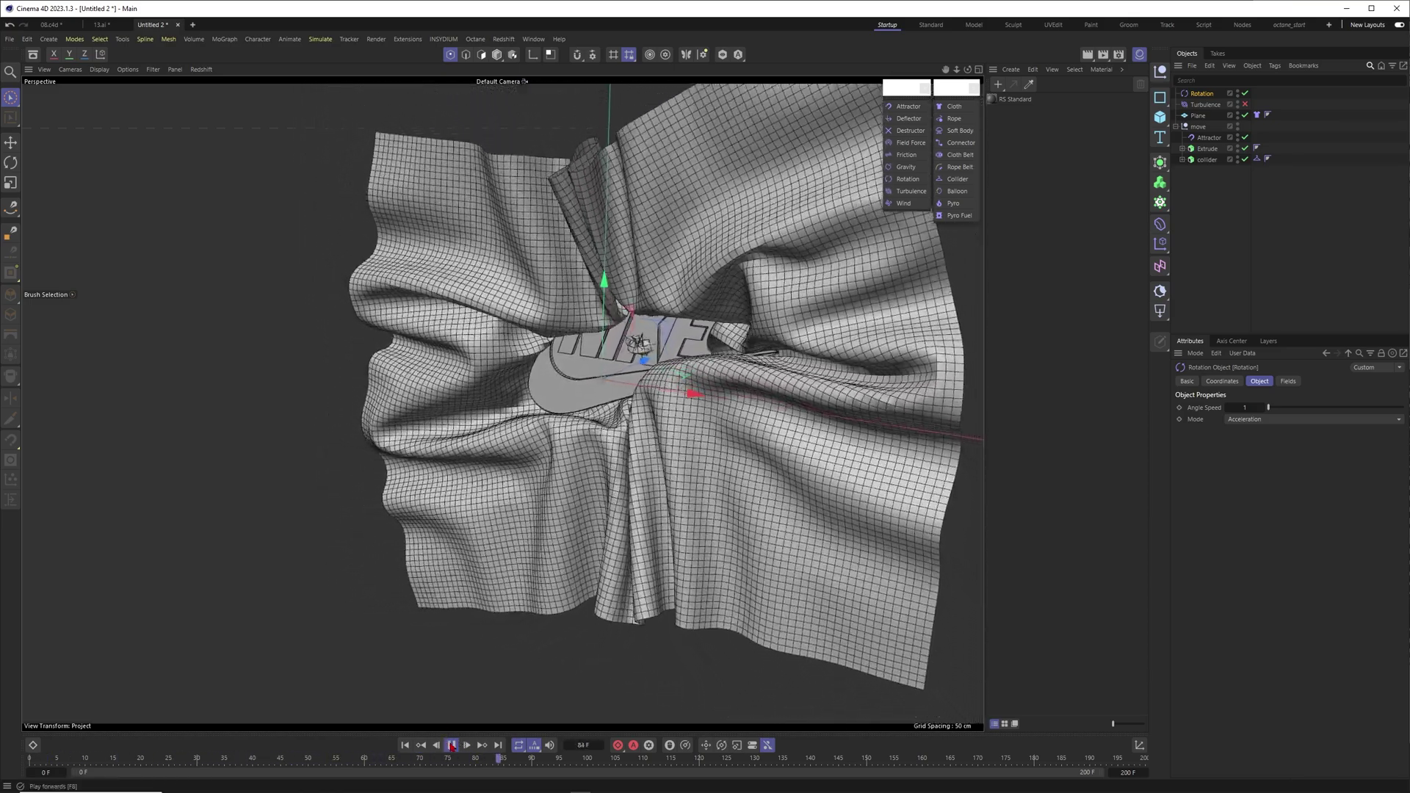
left_click(451, 745)
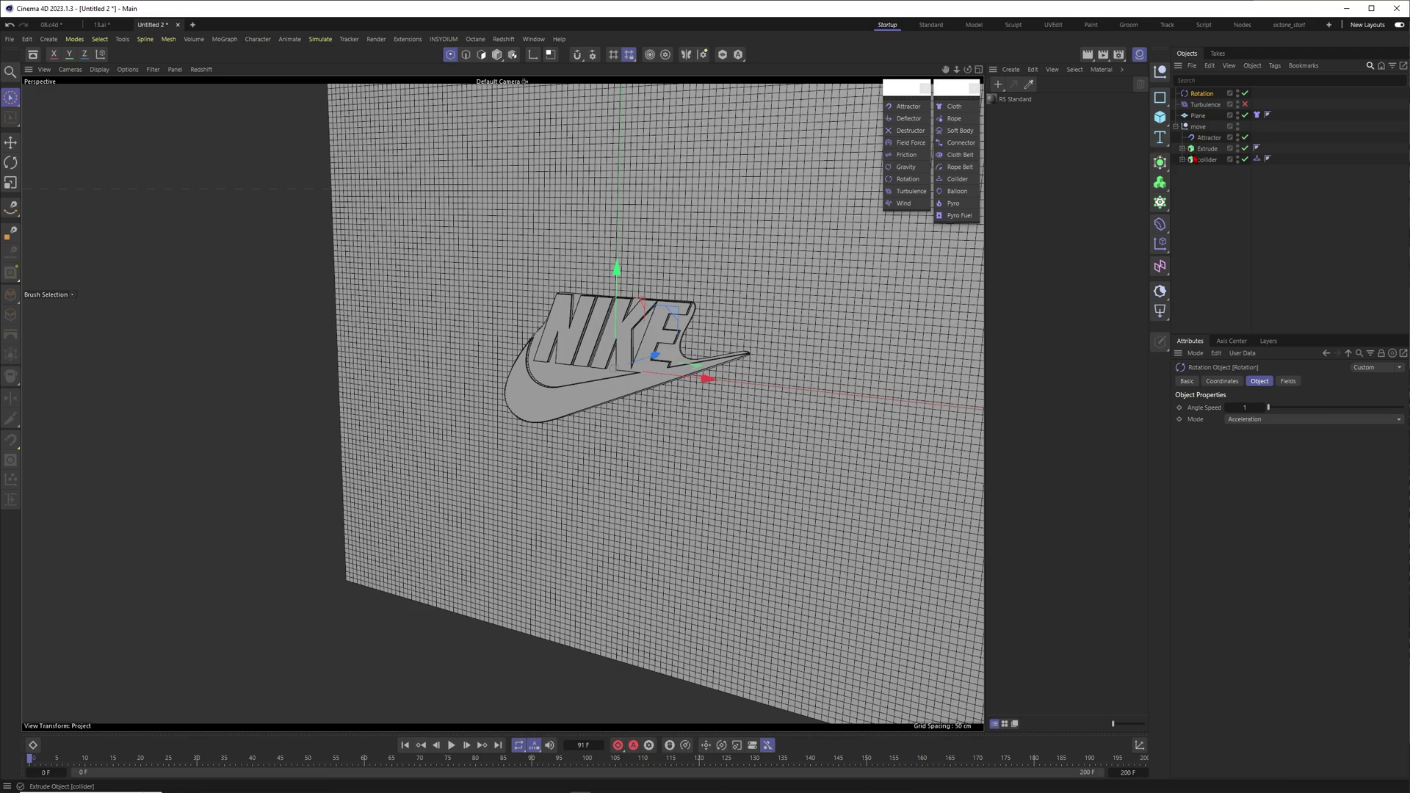
Set the bendiness and stretchiness of the Plane's Cloth tag to 500 and run the simulation to frame 34
left_click(1256, 116)
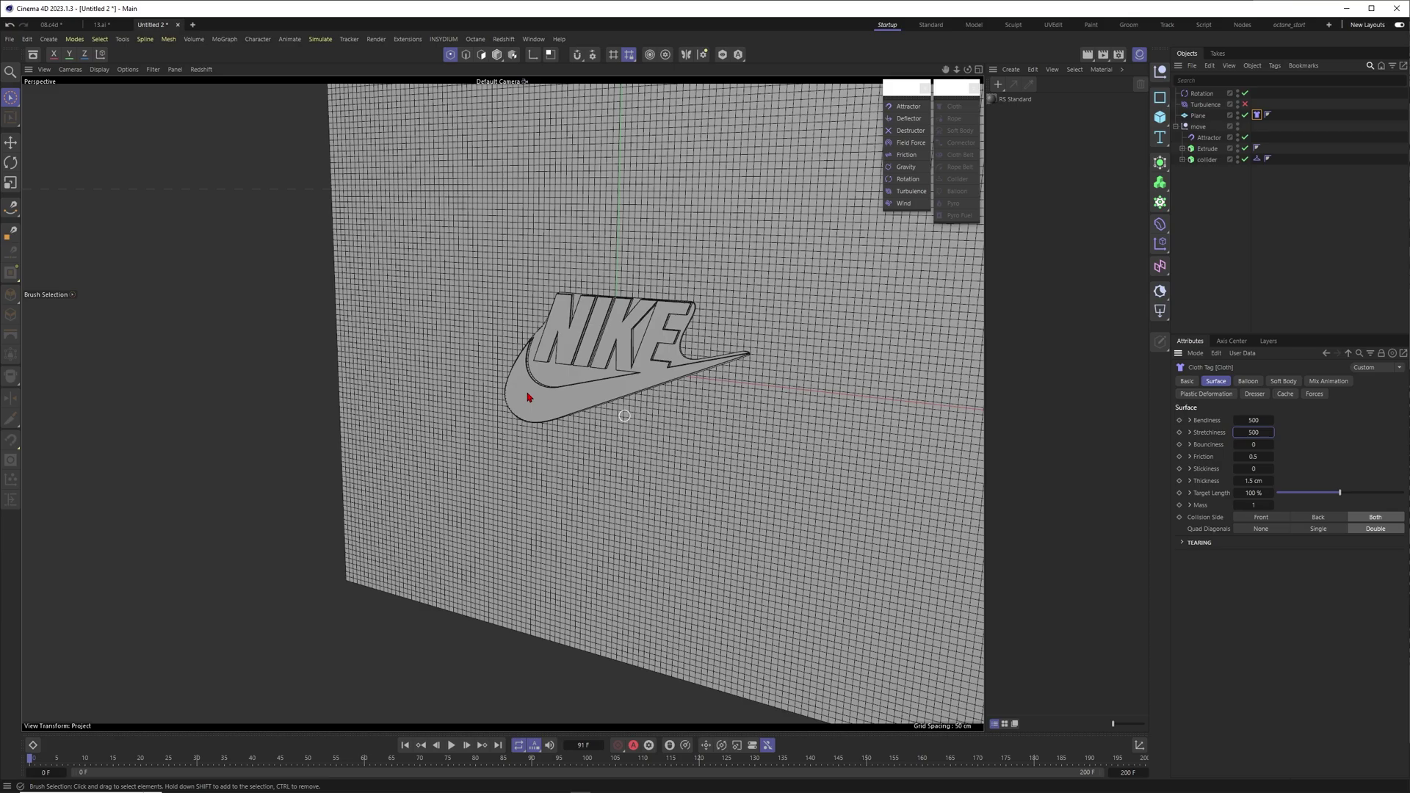
left_click(451, 745)
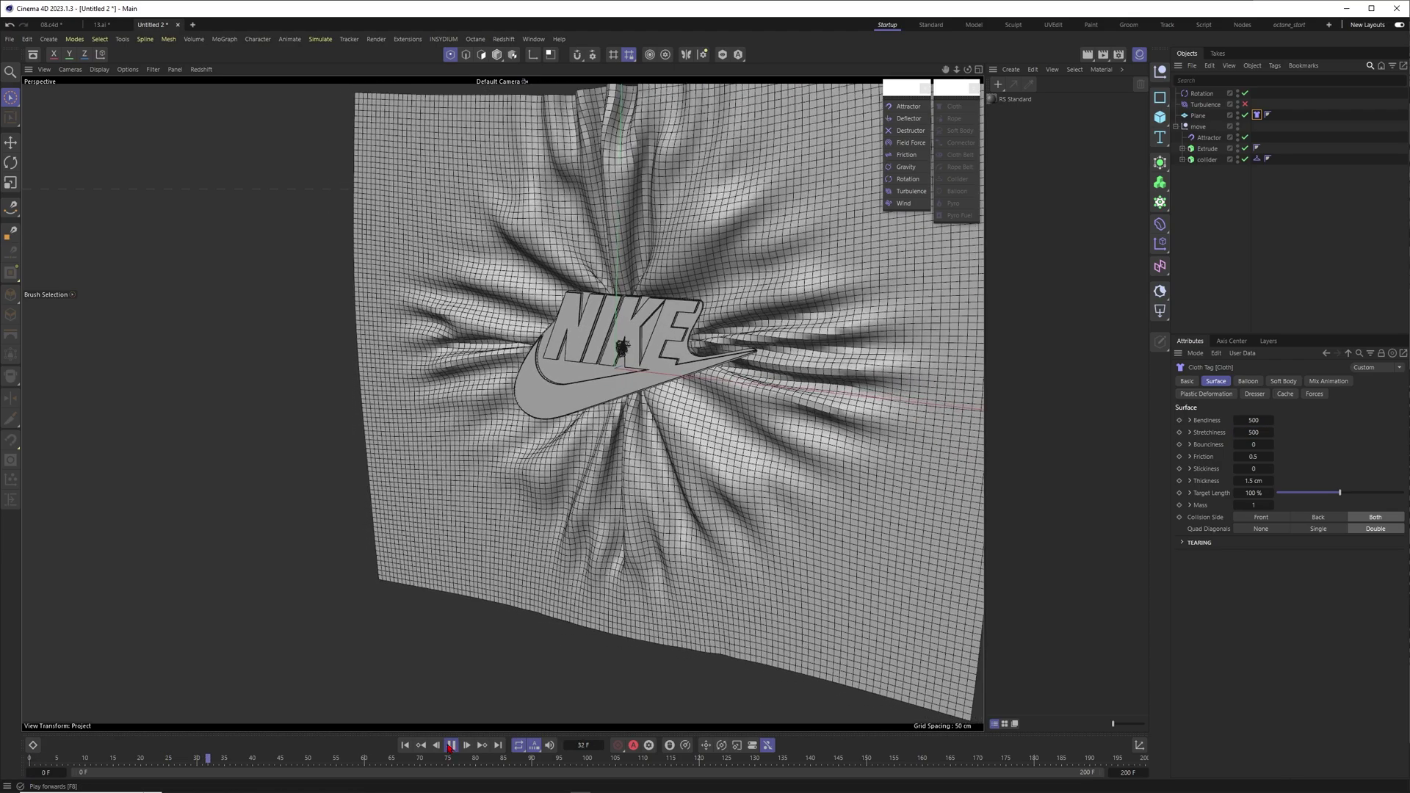
left_click(451, 745)
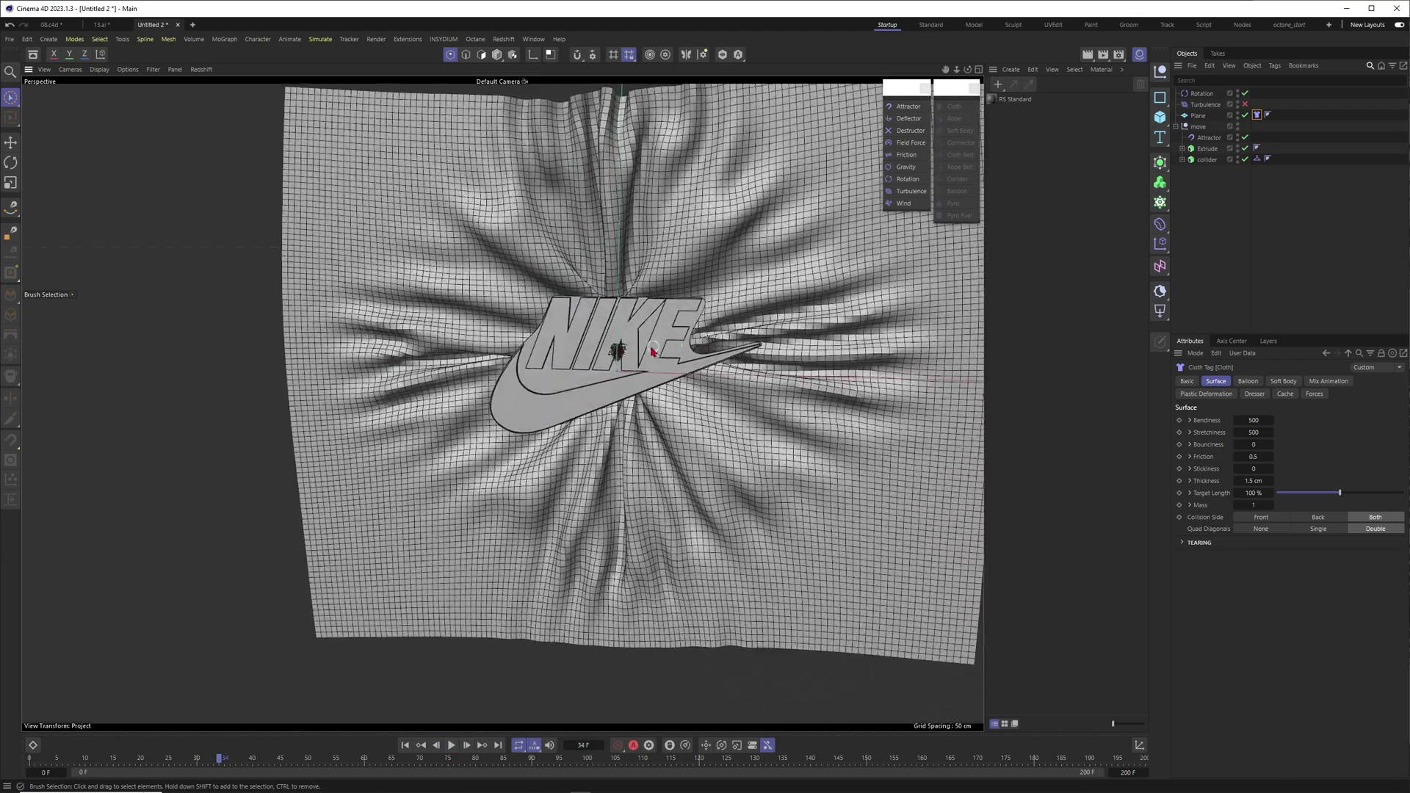
Smooth the shading of the cloth folds by setting the Plane's phong angle to 180°
scroll(656, 347, "up", 10)
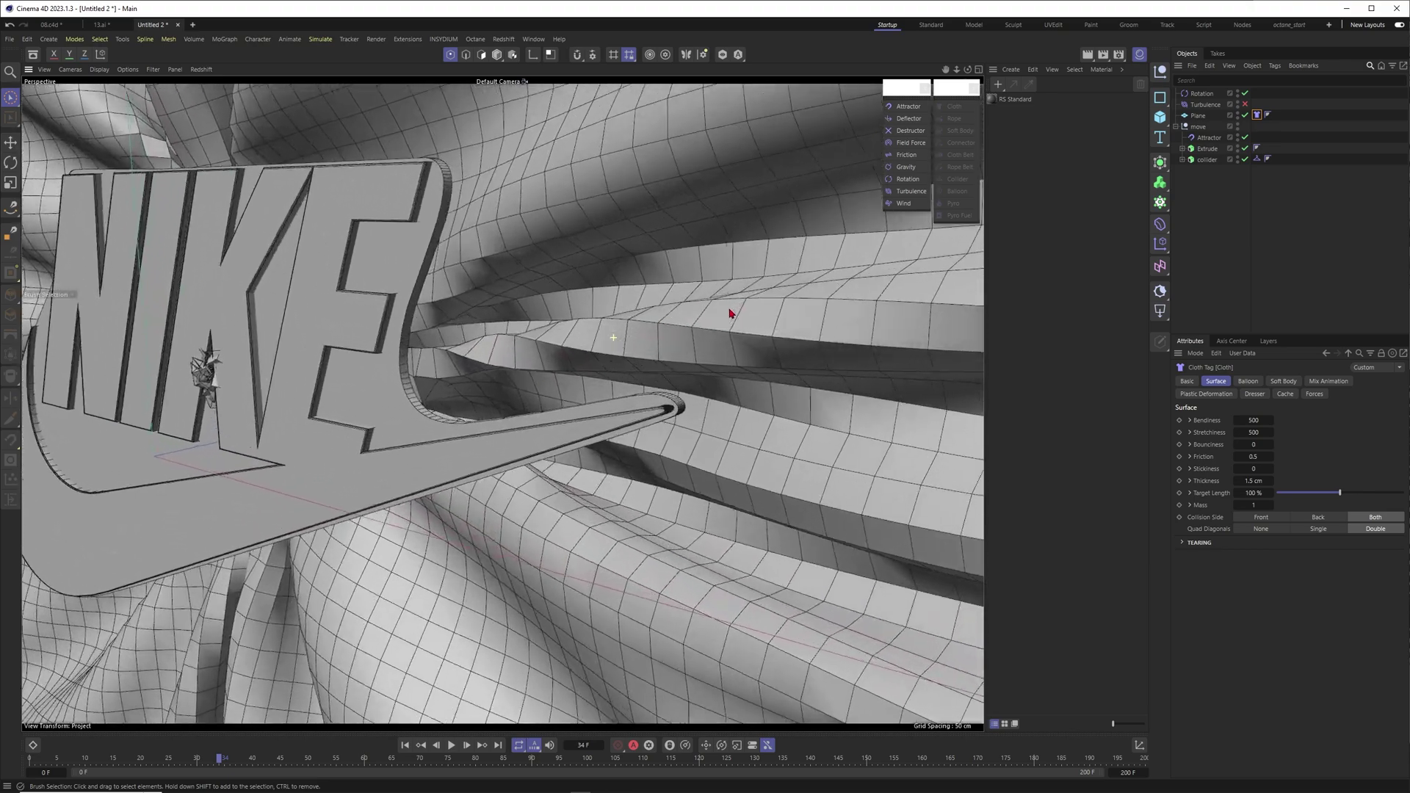
left_click_drag(729, 314, 658, 323, "alt")
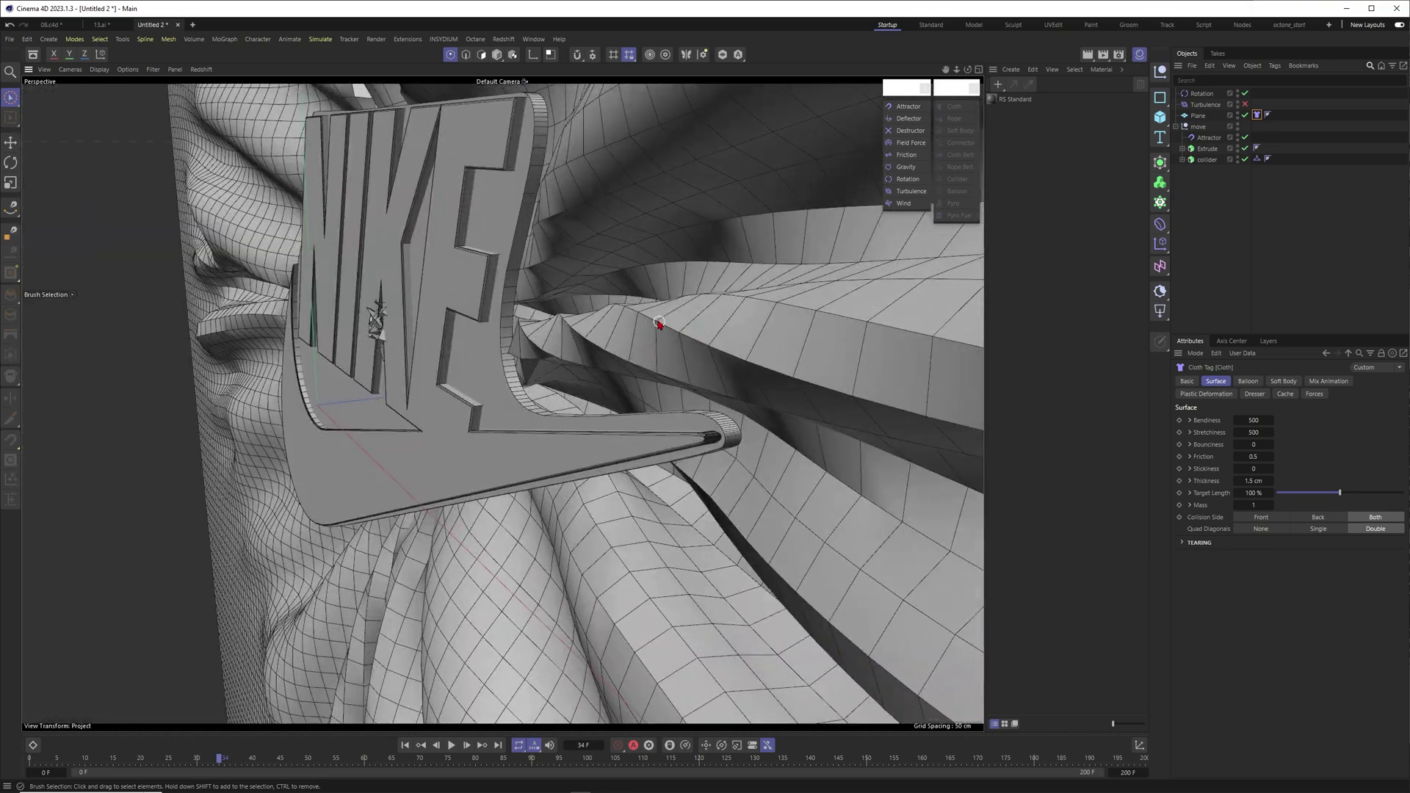
left_click(1268, 116)
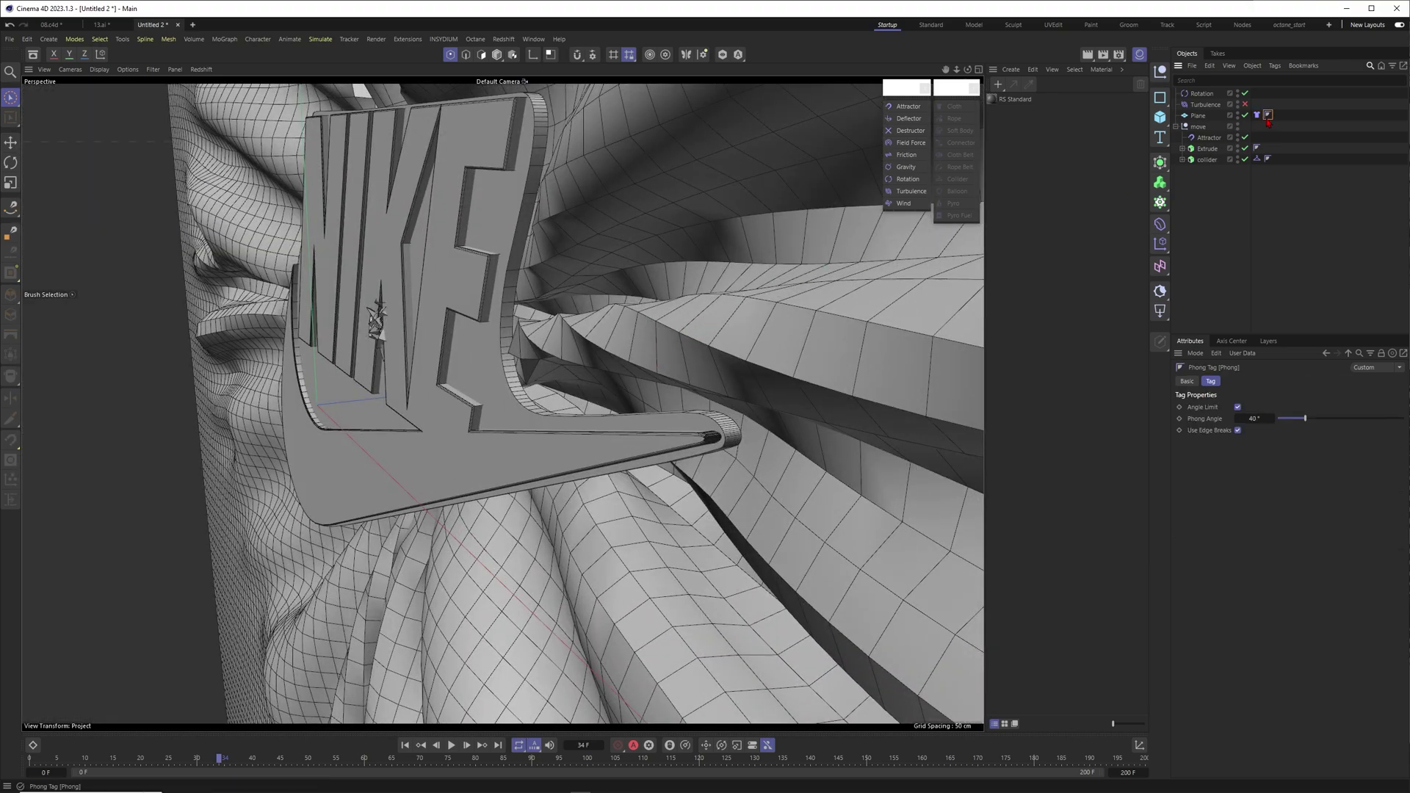
type("180")
key("Return")
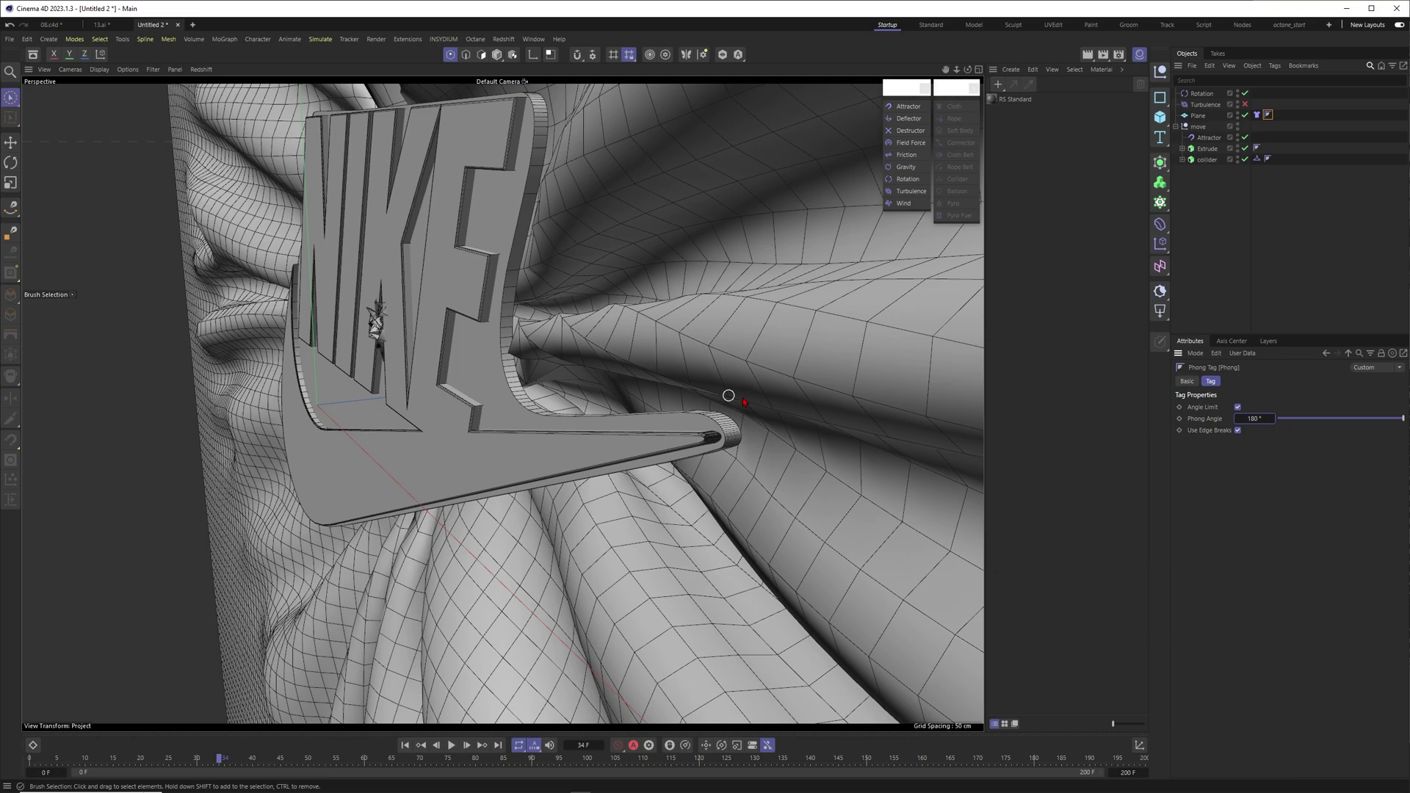
Switch the viewport to Gouraud shading without wireframe lines and examine the folds radiating around the logo
right_click_drag(771, 360, 575, 408, "alt")
left_click_drag(656, 364, 738, 362, "alt")
key("n")
key("a")
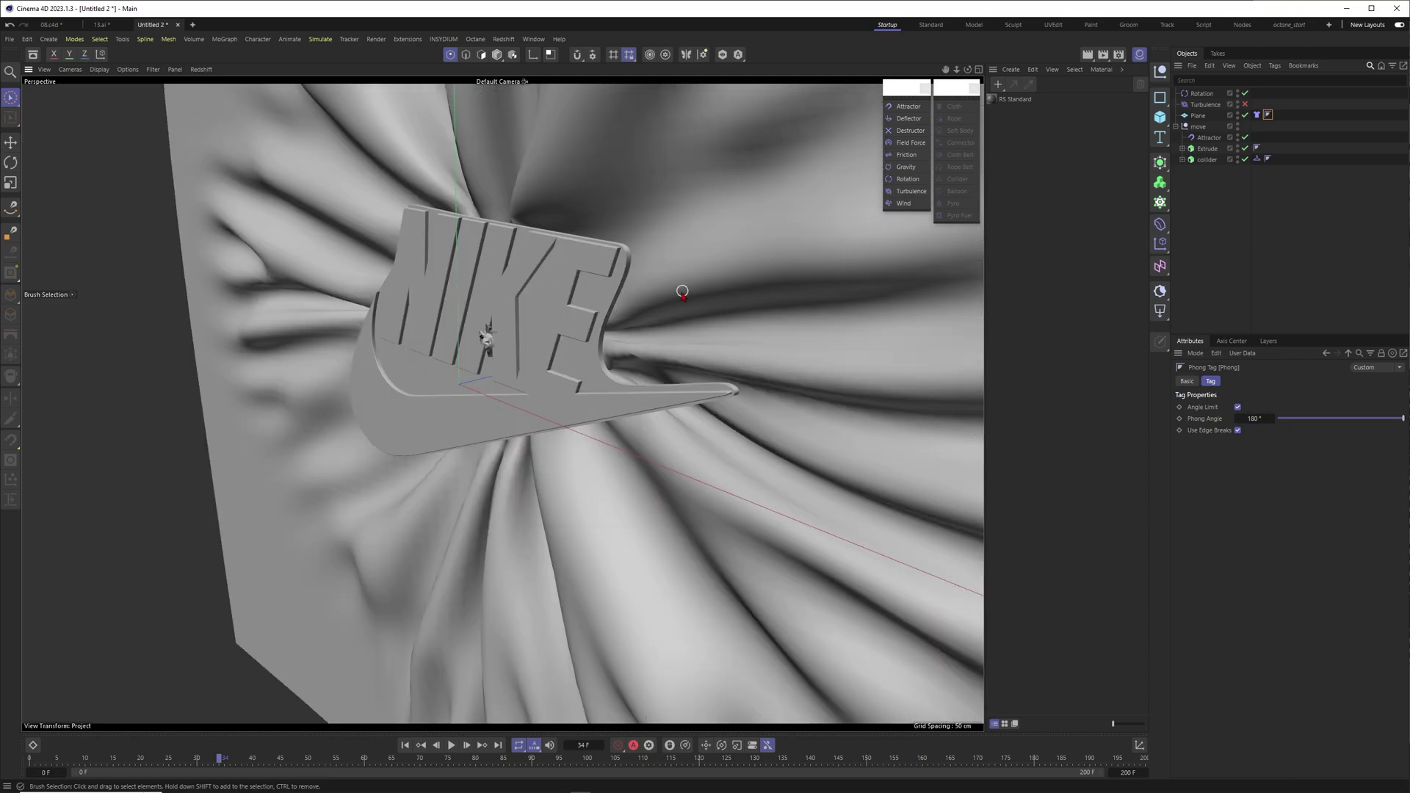
mouse_move(678, 318)
right_mouse_down("alt")
mouse_move(540, 363)
mouse_move(654, 328)
right_mouse_up("alt")
left_click_drag(592, 333, 651, 319, "alt")
right_click_drag(570, 316, 544, 329, "alt")
middle_click_drag(543, 329, 592, 361, "alt")
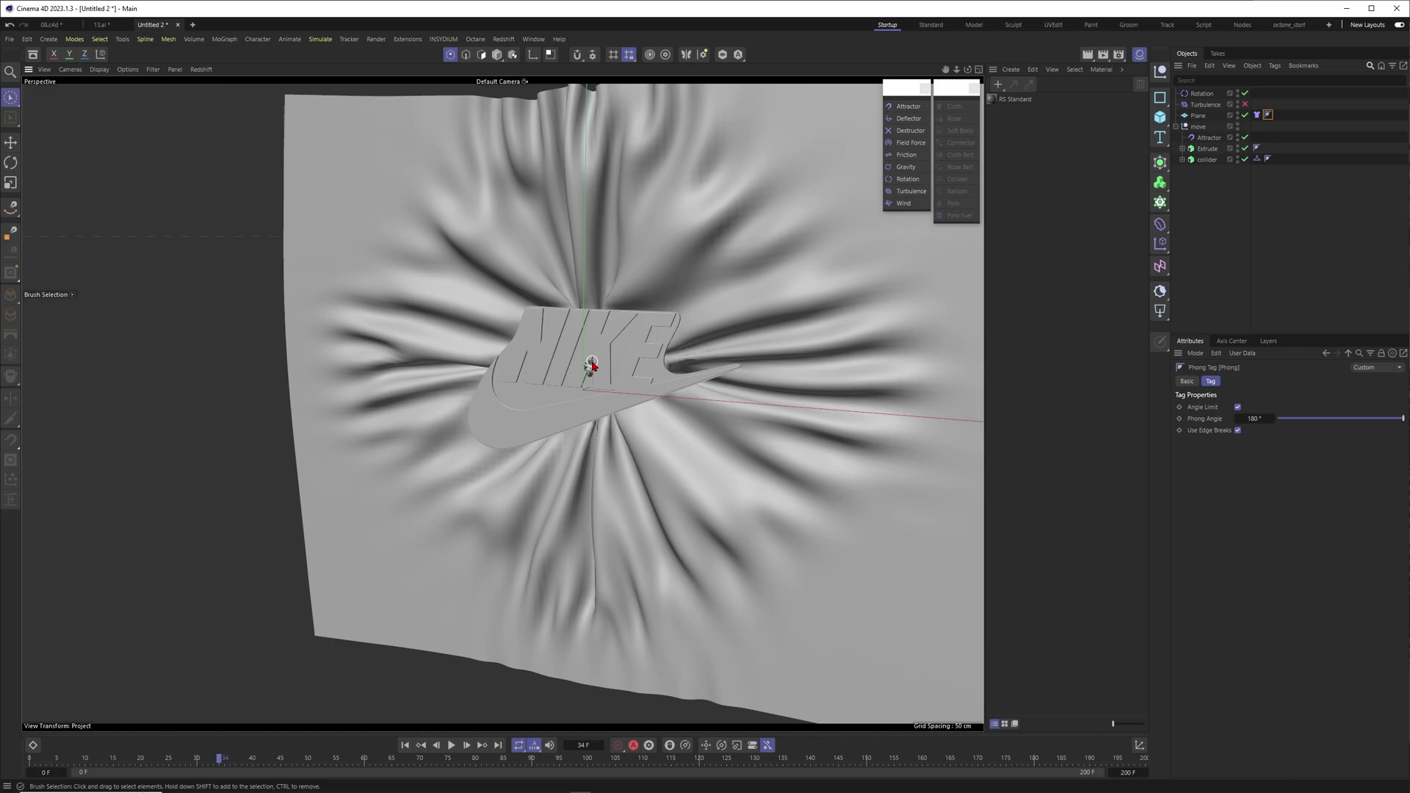
mouse_move(592, 365)
left_mouse_down("alt")
mouse_move(668, 346)
mouse_move(645, 346)
mouse_move(659, 384)
mouse_move(620, 368)
left_mouse_up("alt")
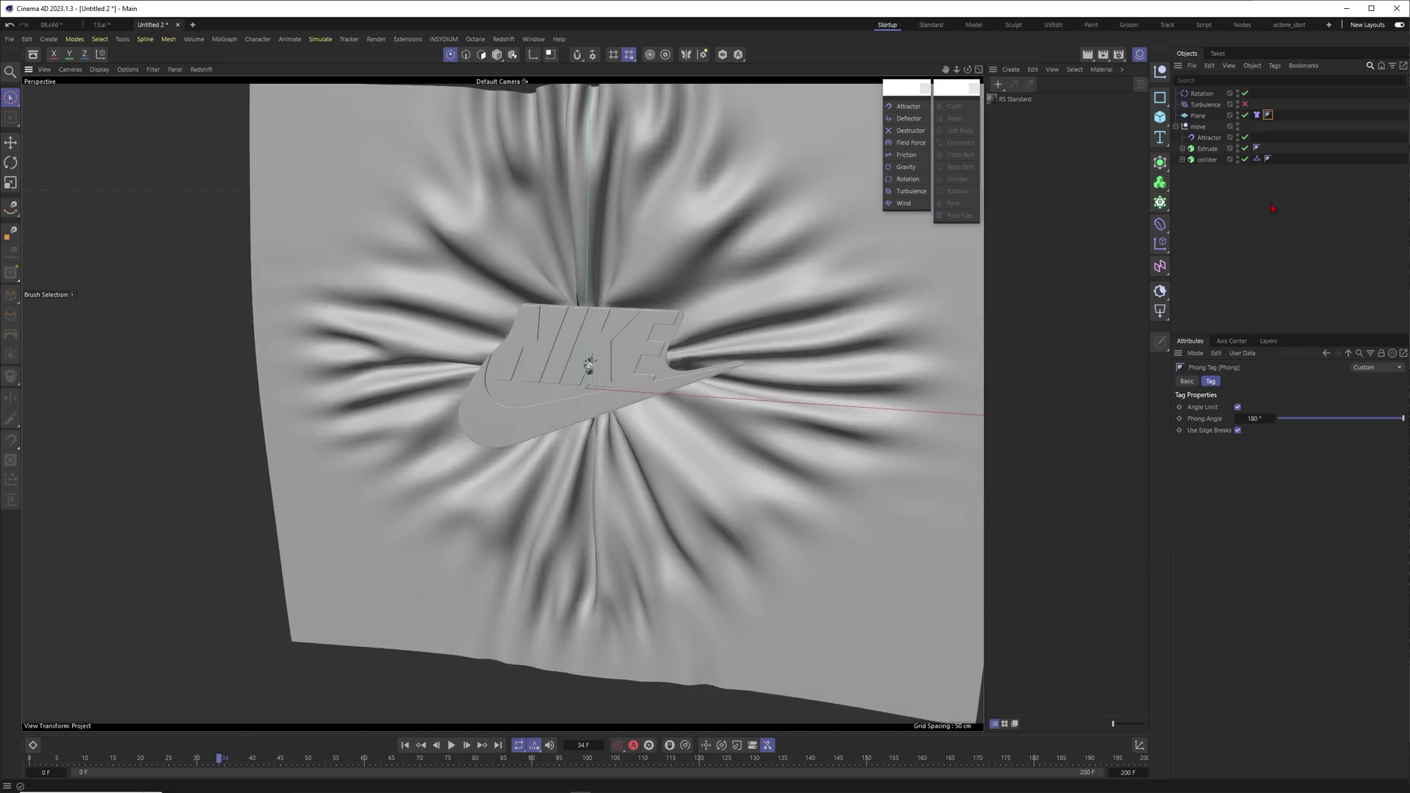
Add a Subdivision Surface, nest the cloth Plane under it, and disable the generator
left_click(1159, 182)
left_click(1204, 181)
left_click_drag(1215, 93, 1202, 121)
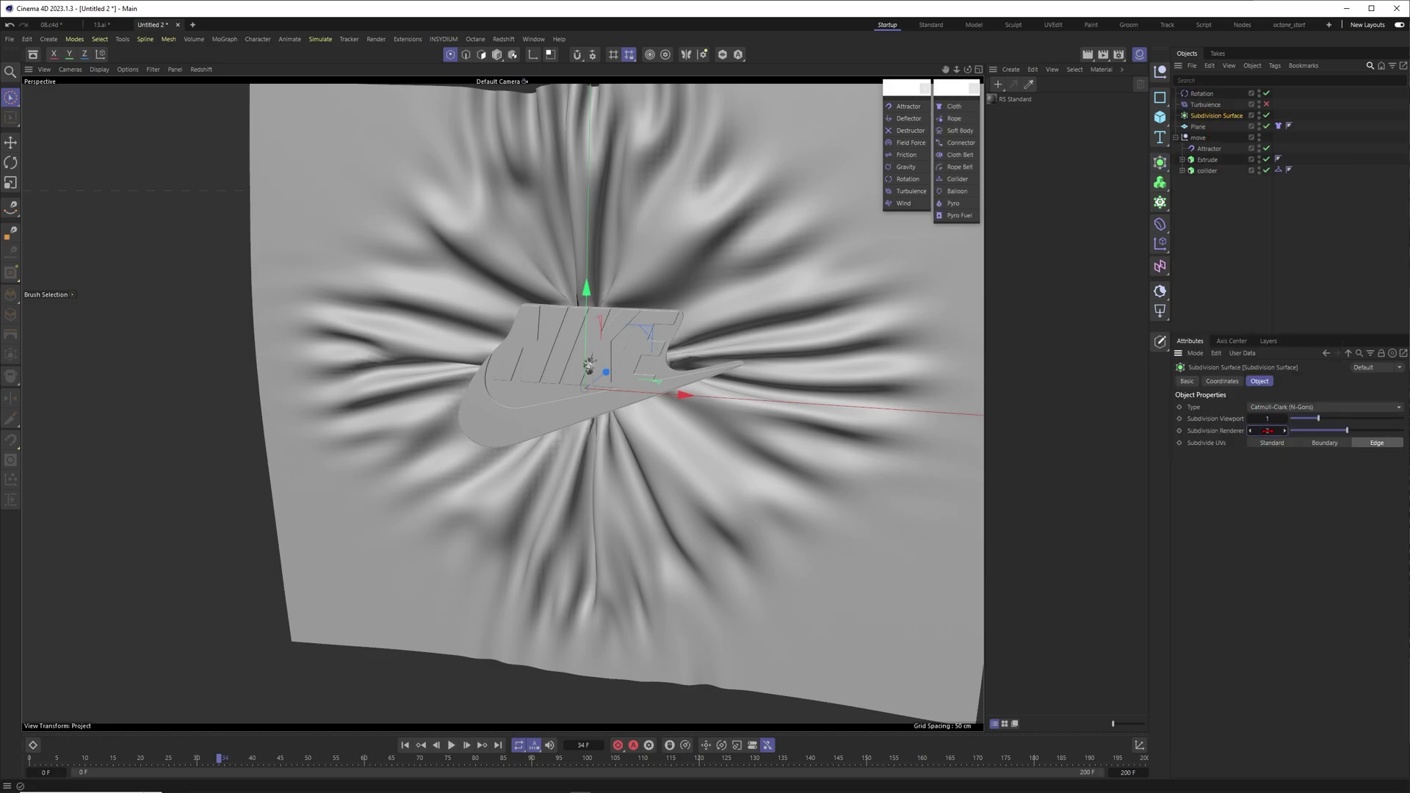
left_click_drag(1198, 126, 1213, 116)
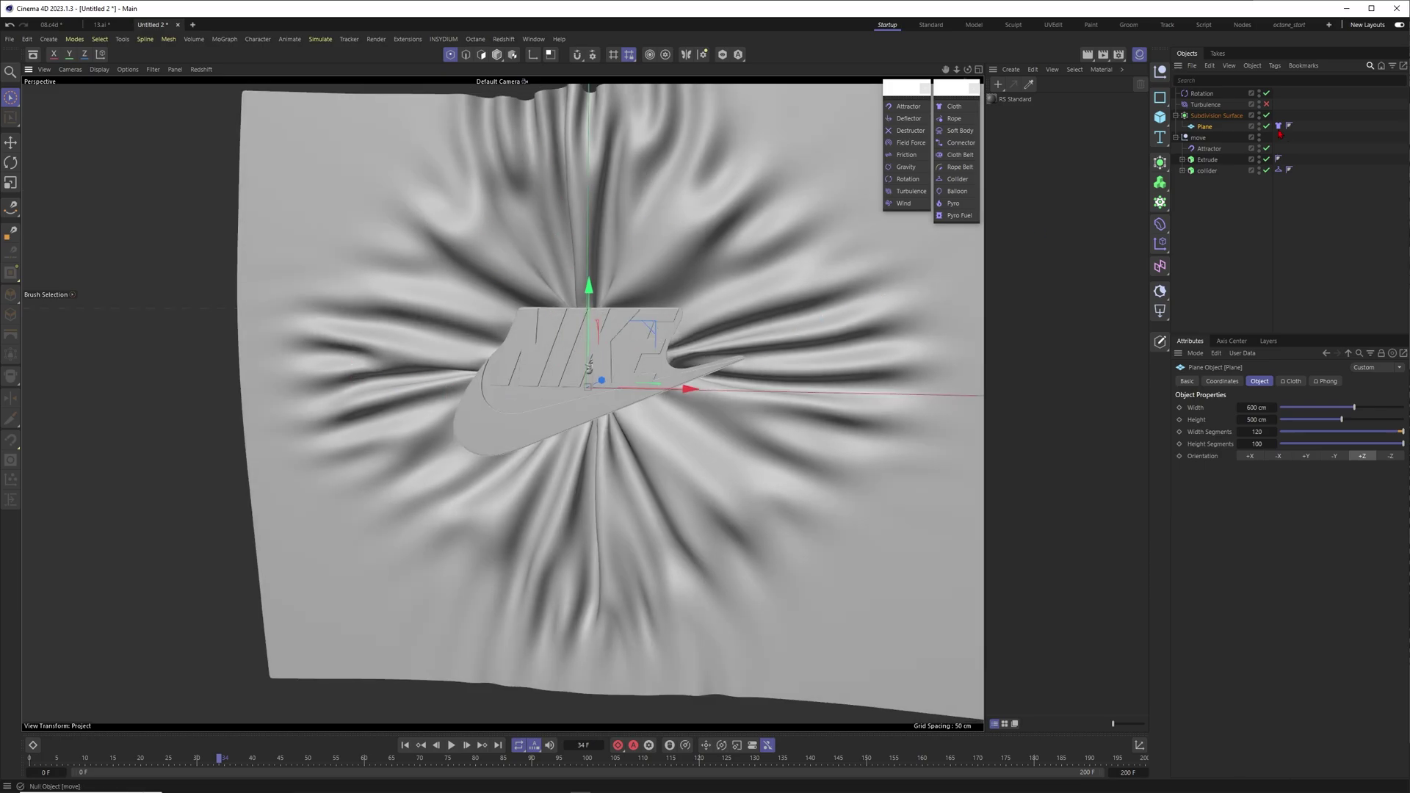
left_click_drag(566, 365, 575, 380, "alt")
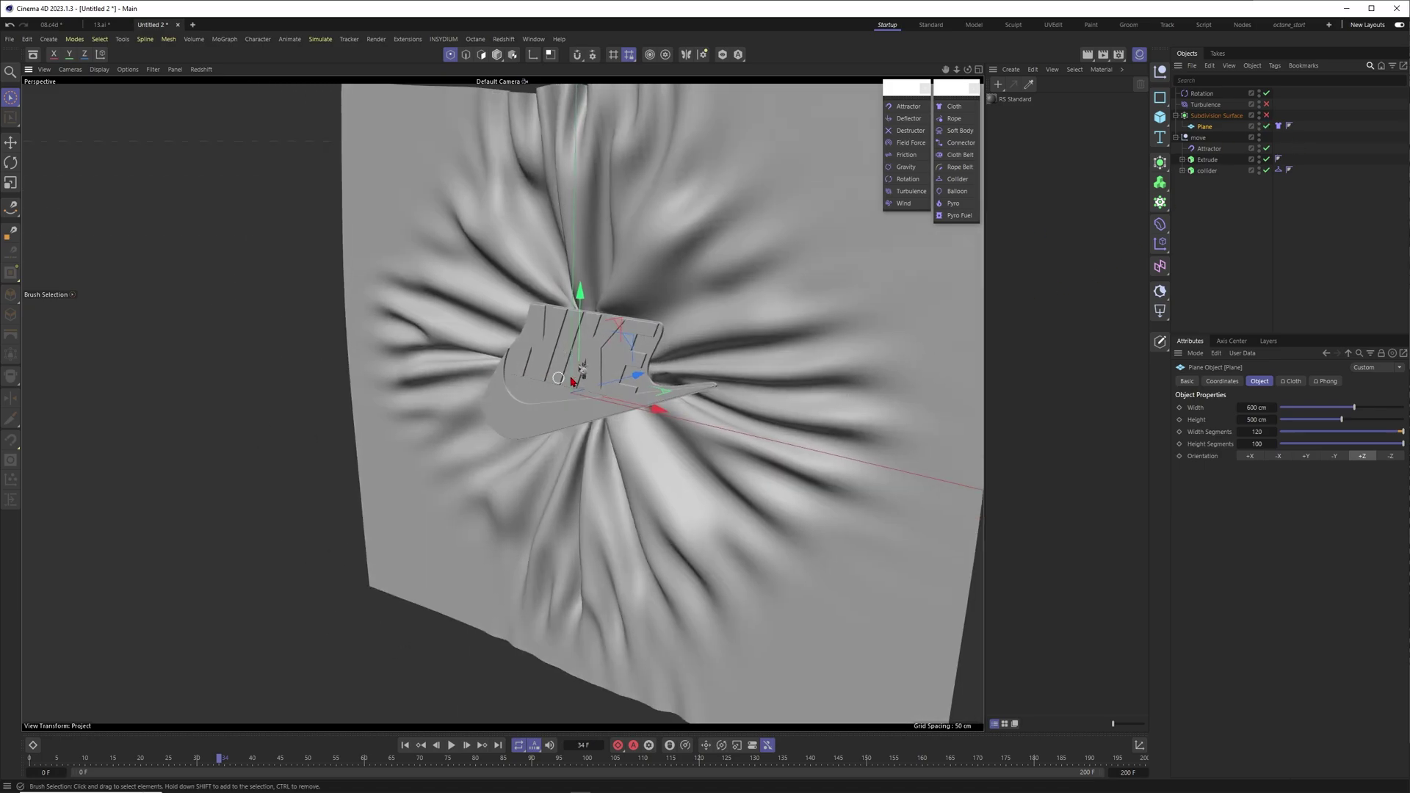
right_click_drag(576, 381, 575, 367, "alt")
mouse_move(575, 368)
left_mouse_down("alt")
mouse_move(573, 380)
mouse_move(596, 372)
left_mouse_up("alt")
scroll(597, 373, "up", 3)
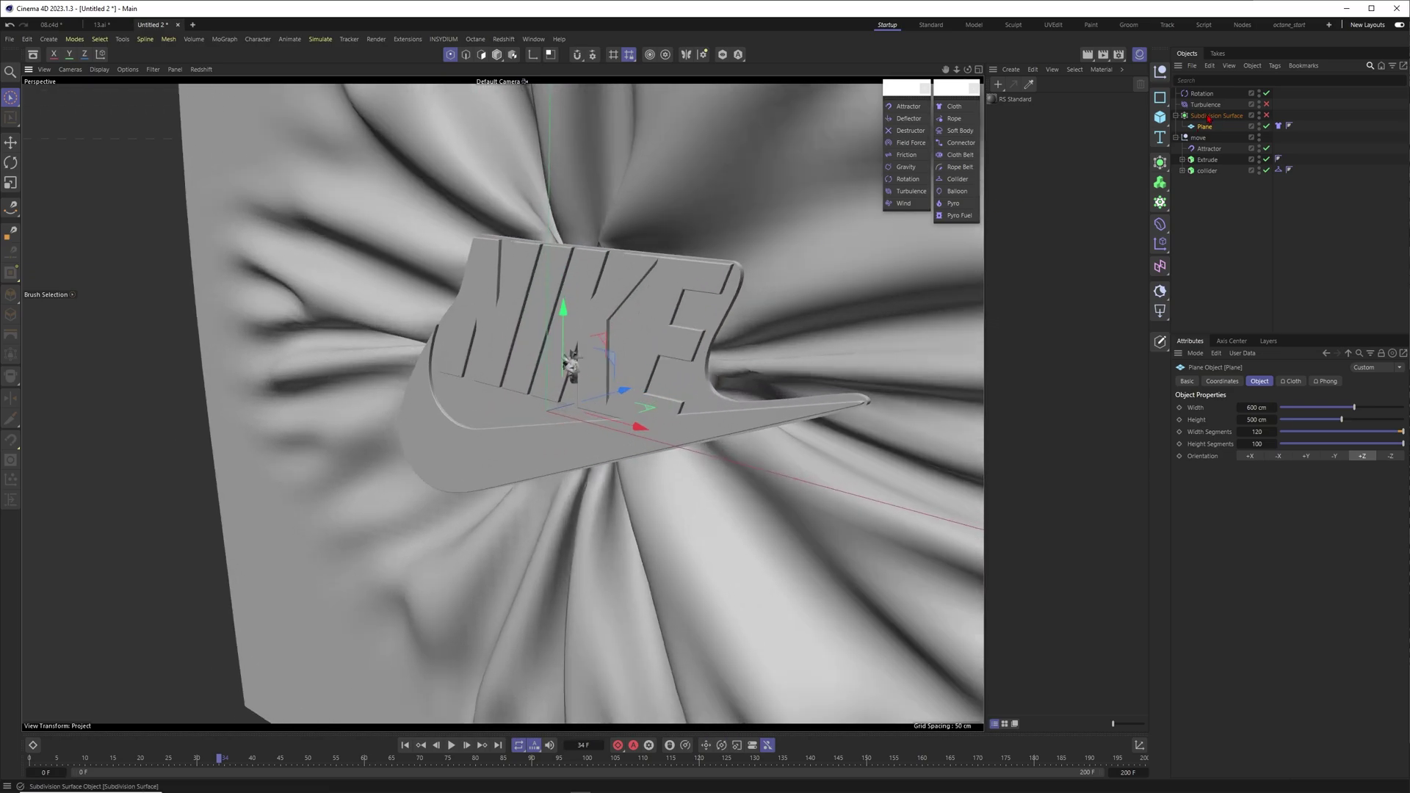
Examine the cloth at the Attractor's position on the logo from close up, and rewind the animation to frame 0
left_click(1203, 148)
key("o")
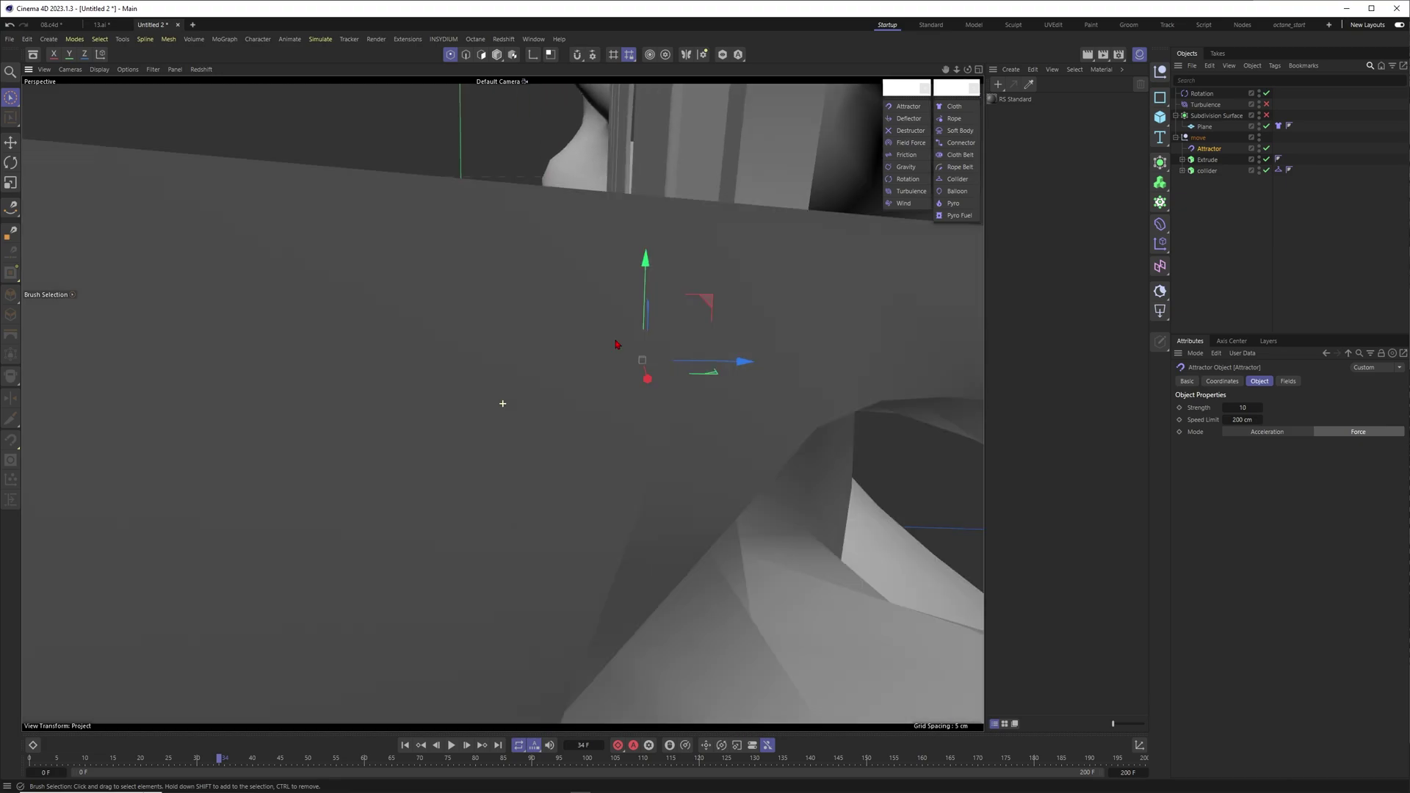
left_click_drag(615, 345, 598, 381, "alt")
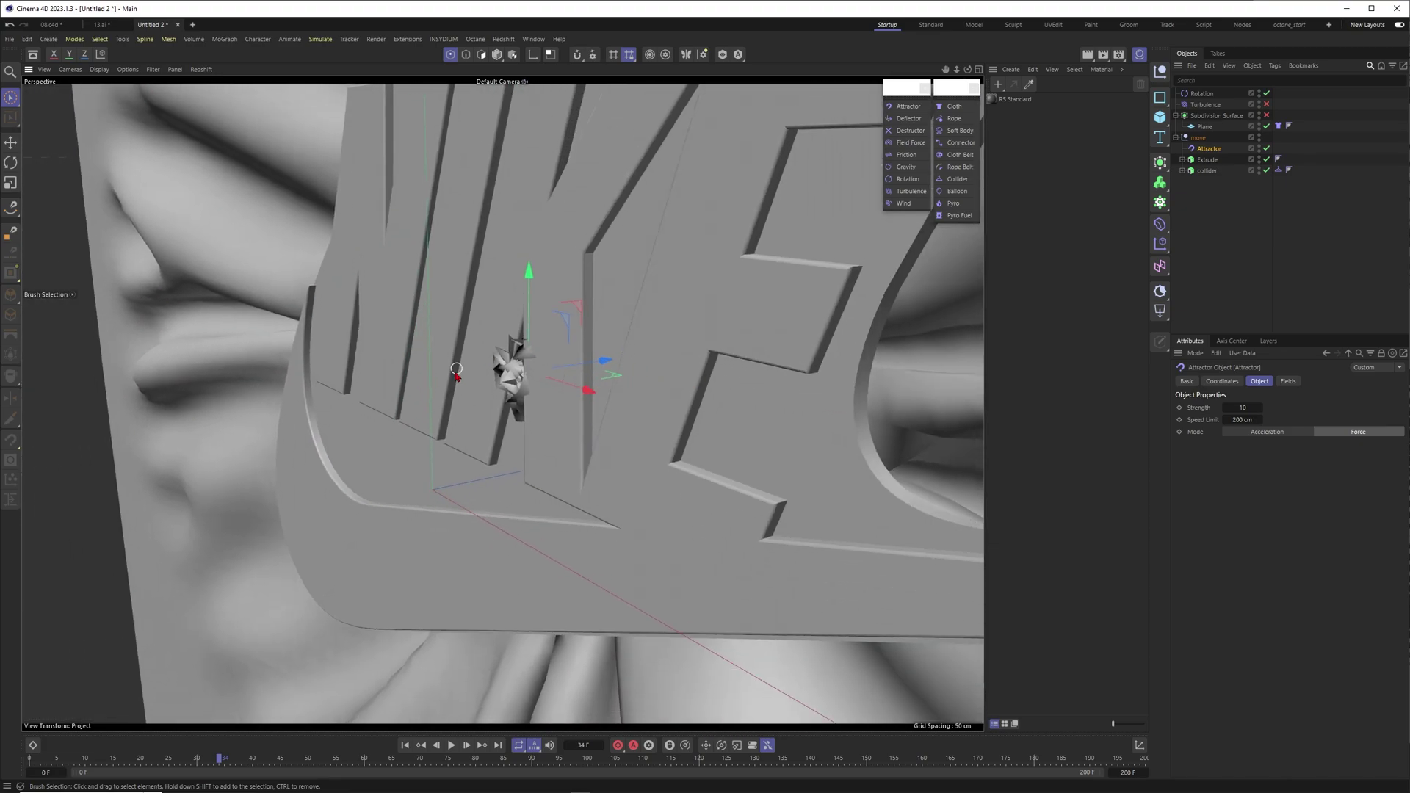
left_click_drag(456, 373, 605, 387, "alt")
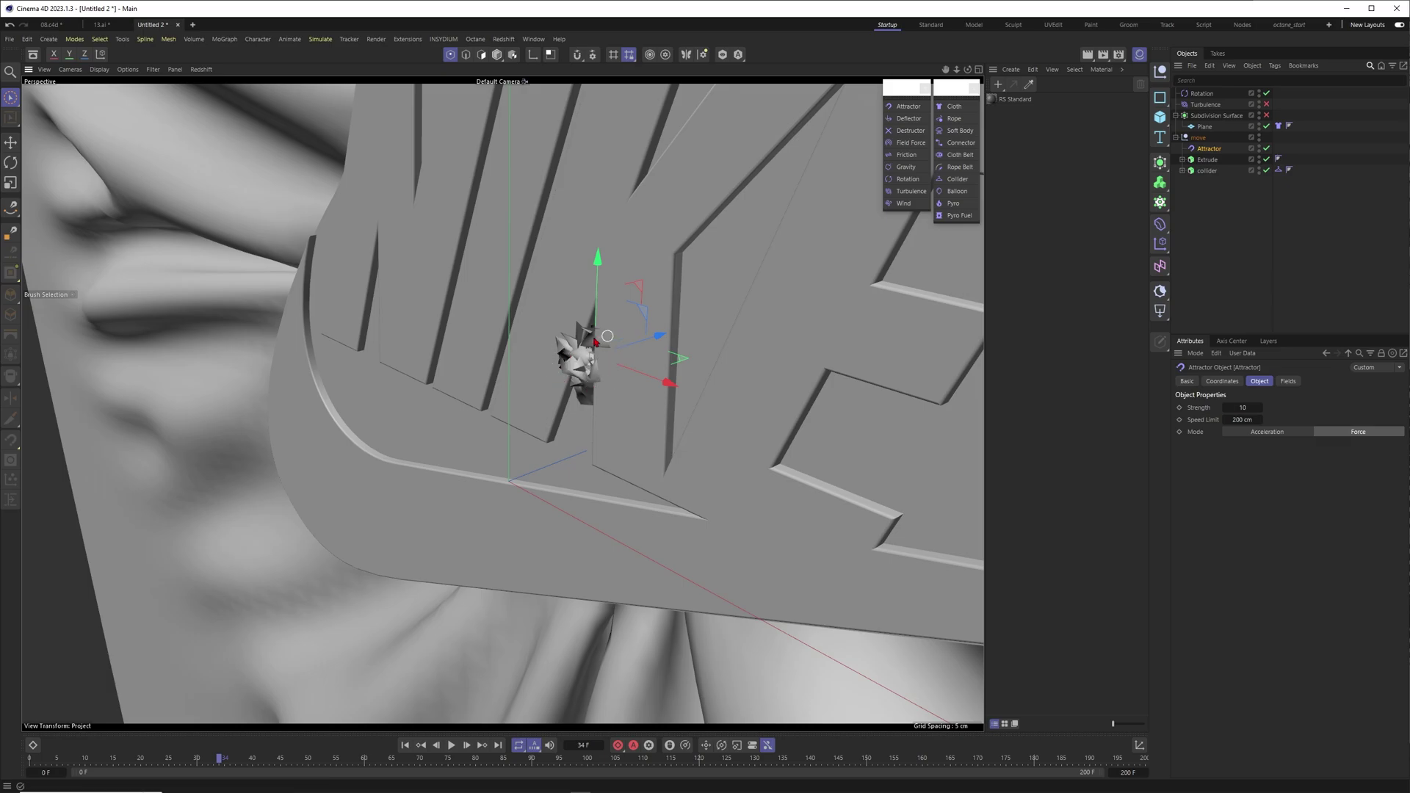
right_click_drag(601, 365, 480, 415, "alt")
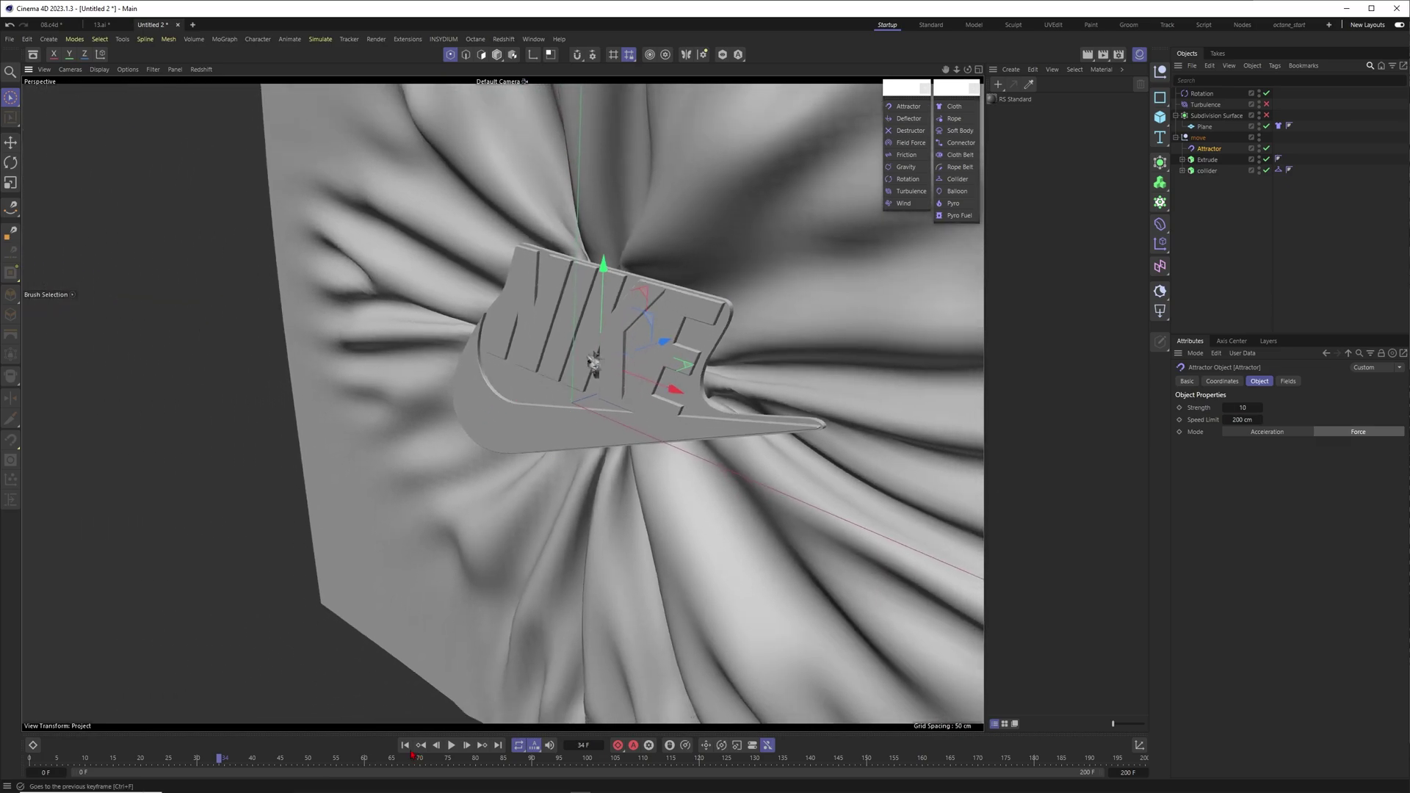
key("shift+f")
left_click_drag(626, 458, 785, 323, "alt")
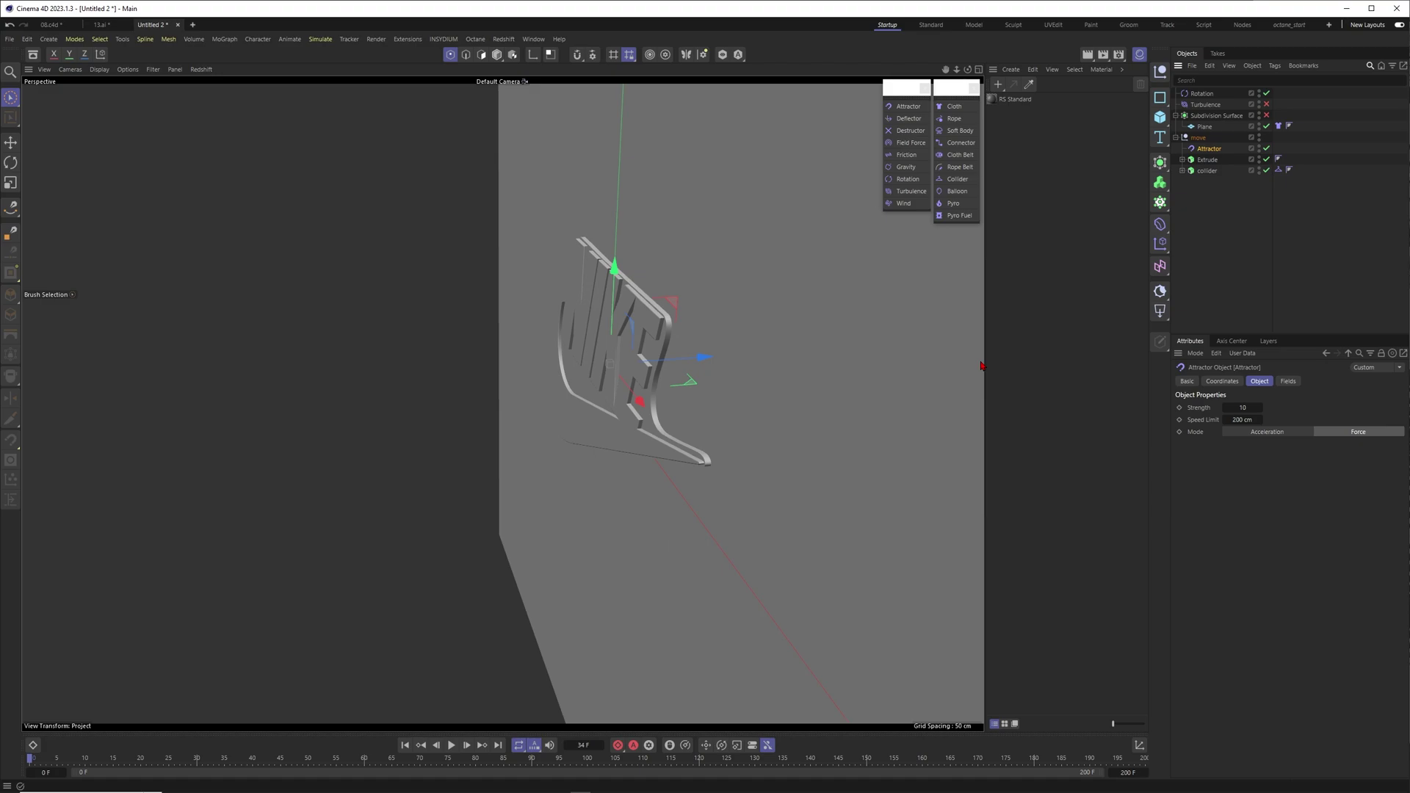
Add a Spherical Field to the Attractor's falloff fields
left_click_drag(619, 385, 714, 356, "alt")
left_click_drag(925, 379, 556, 383, "alt")
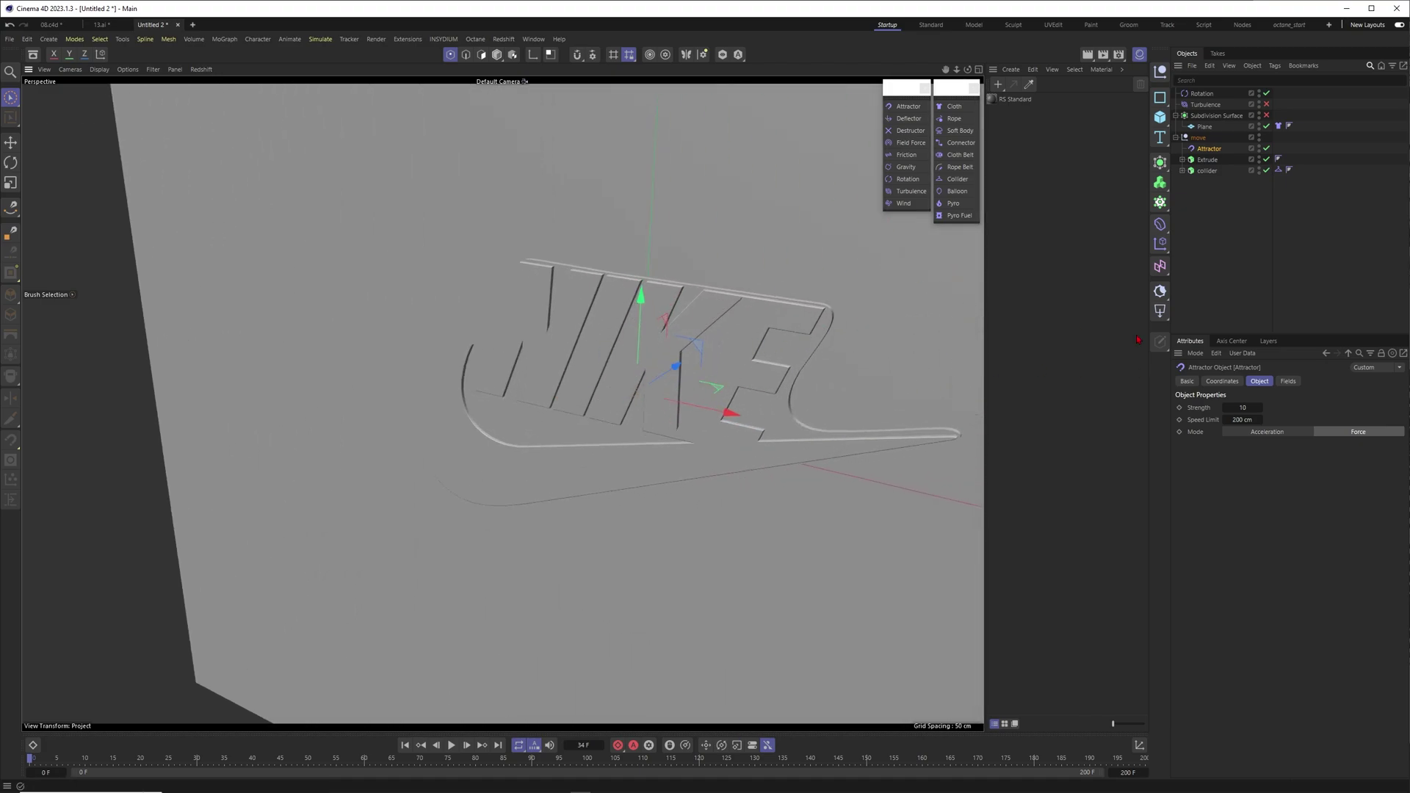
left_click(1286, 380)
left_click(1211, 500)
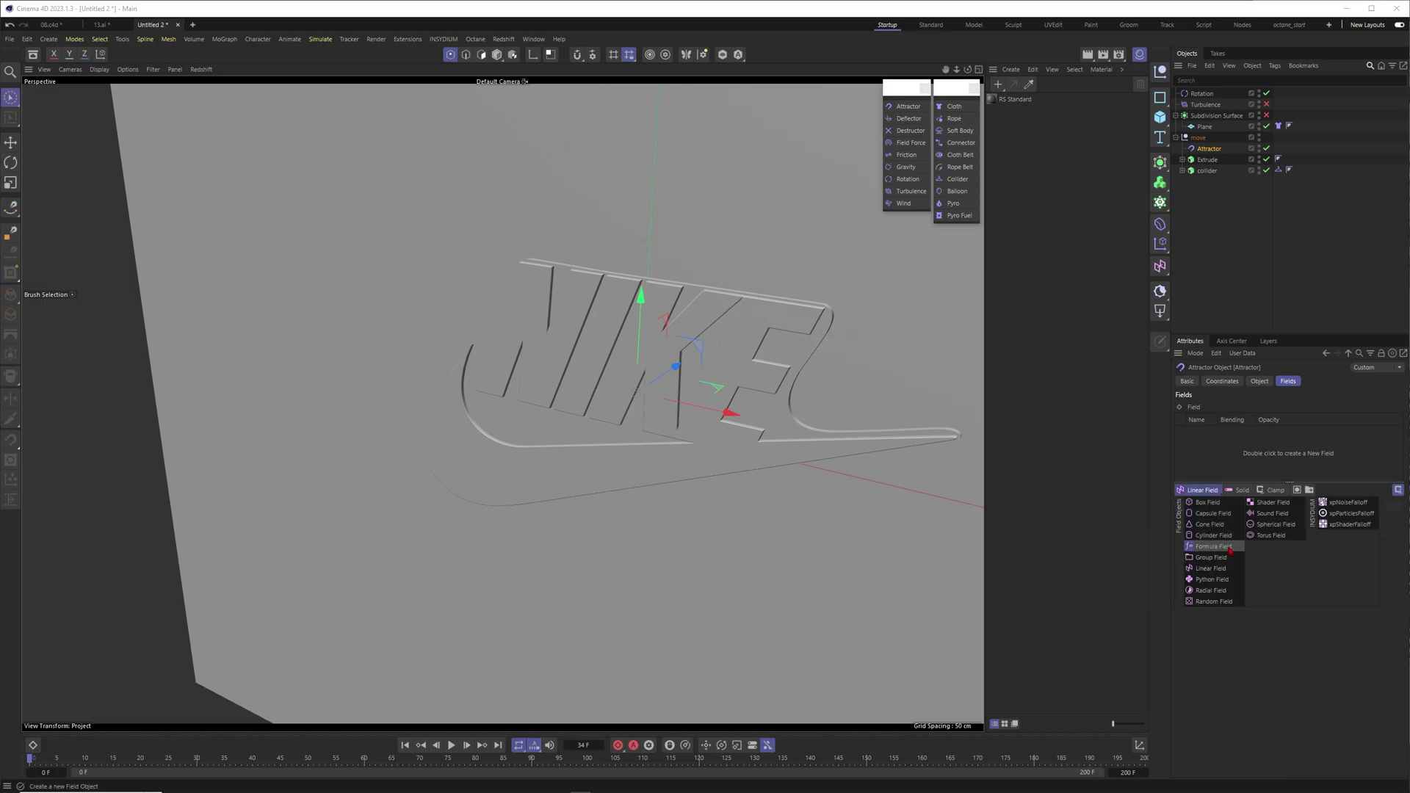
left_click(1285, 532)
right_click_drag(668, 378, 614, 412, "alt")
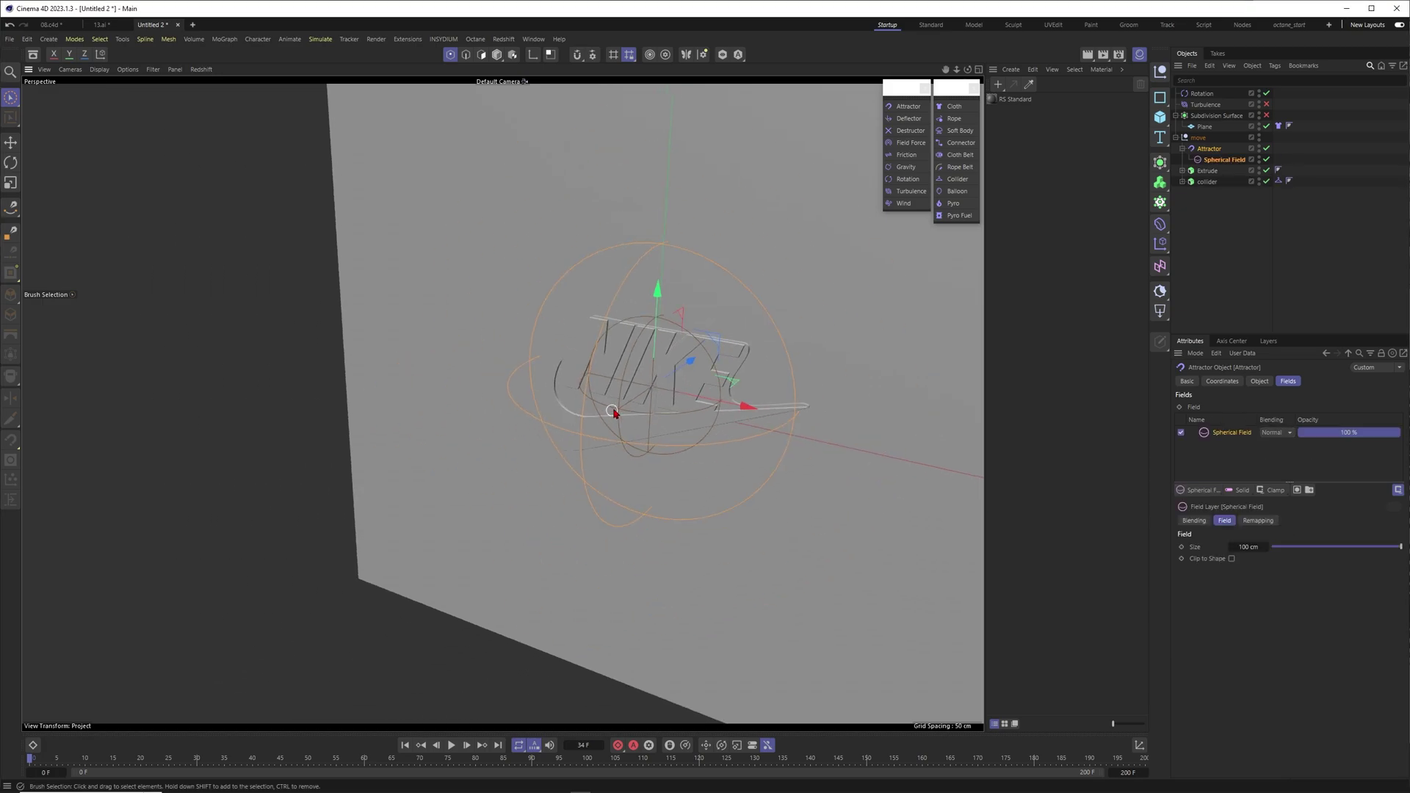
left_click_drag(613, 412, 643, 400, "alt")
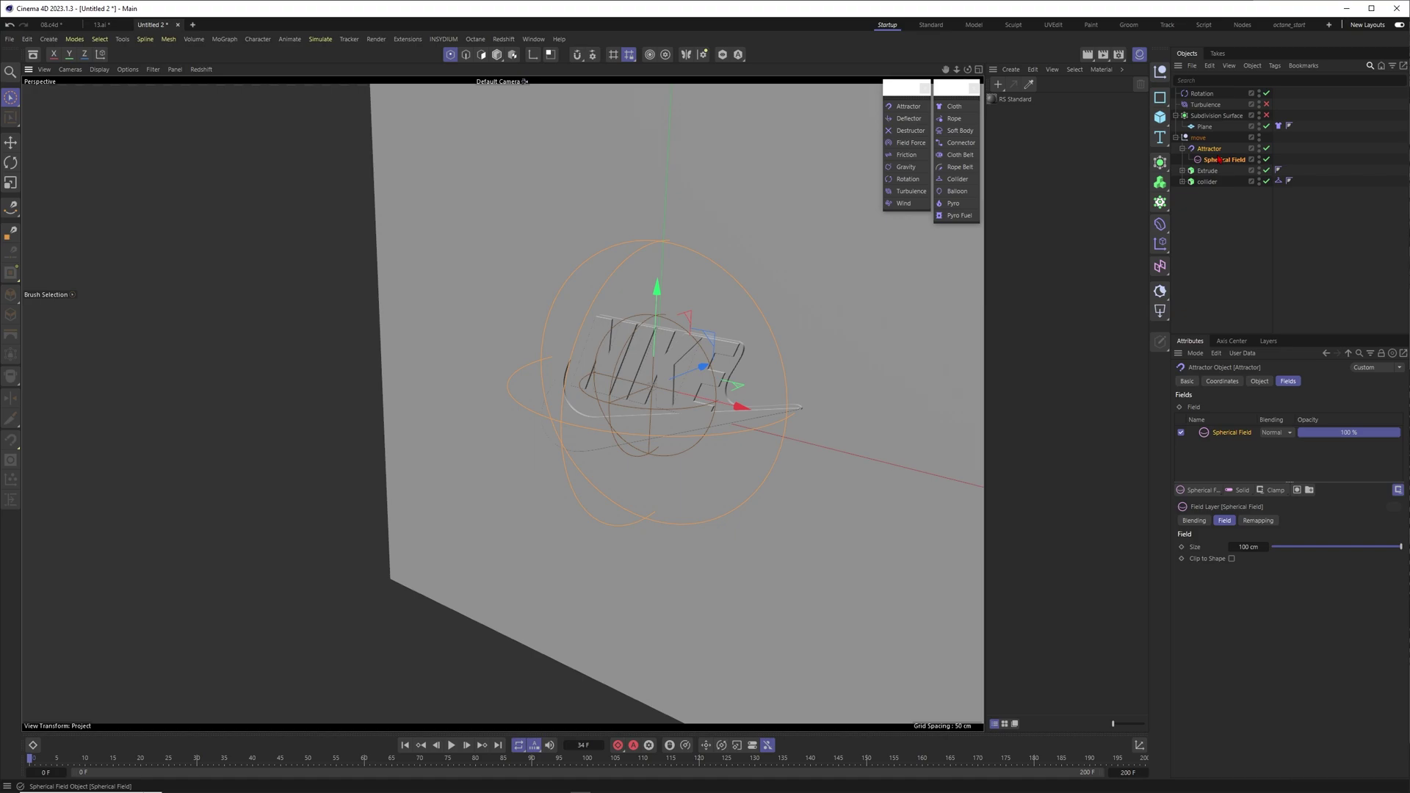
Set the Attractor's Spherical Field size to 300 cm
left_click(1219, 159)
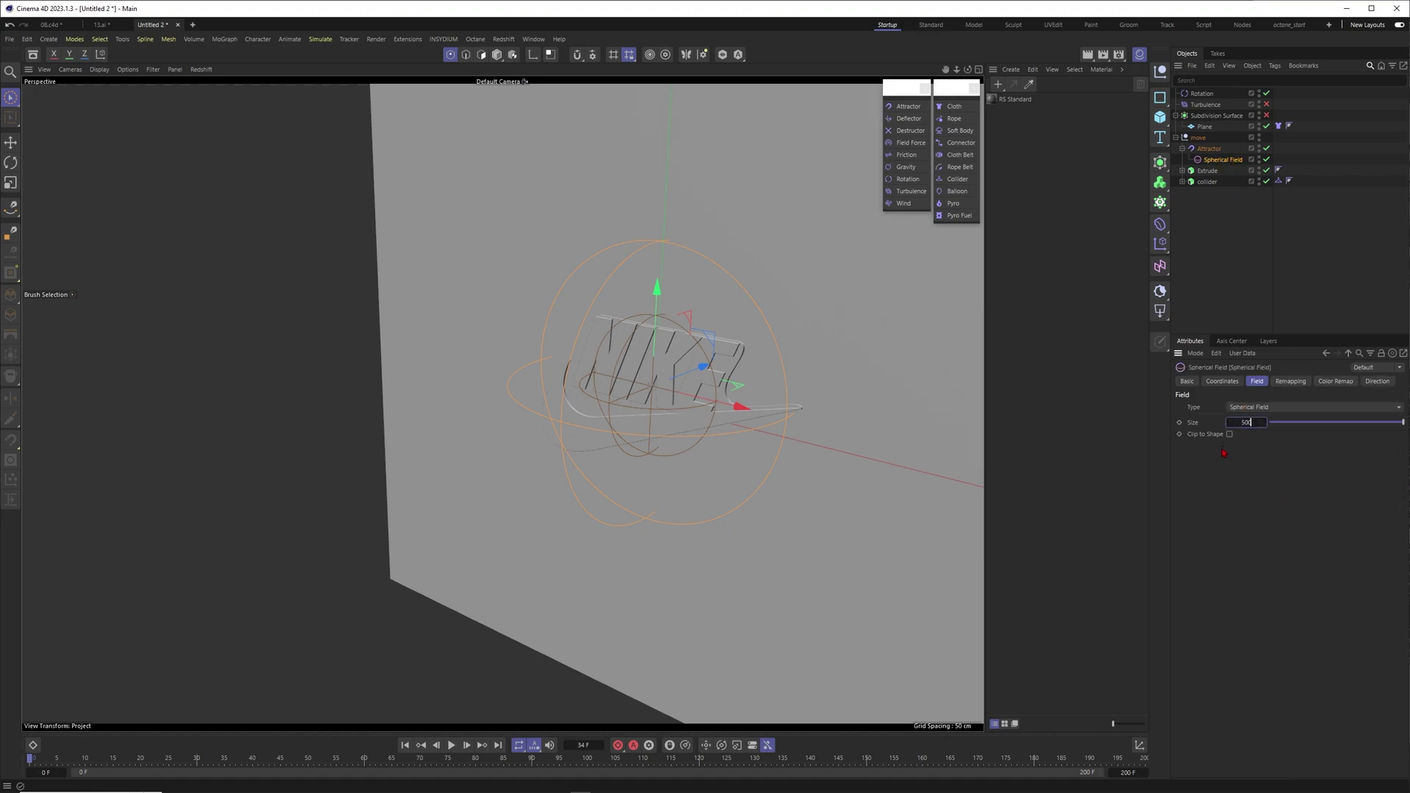
key("Return")
right_click_drag(654, 365, 608, 371, "alt")
left_click_drag(607, 371, 661, 373, "alt")
key("Return")
scroll(666, 371, "up", 4)
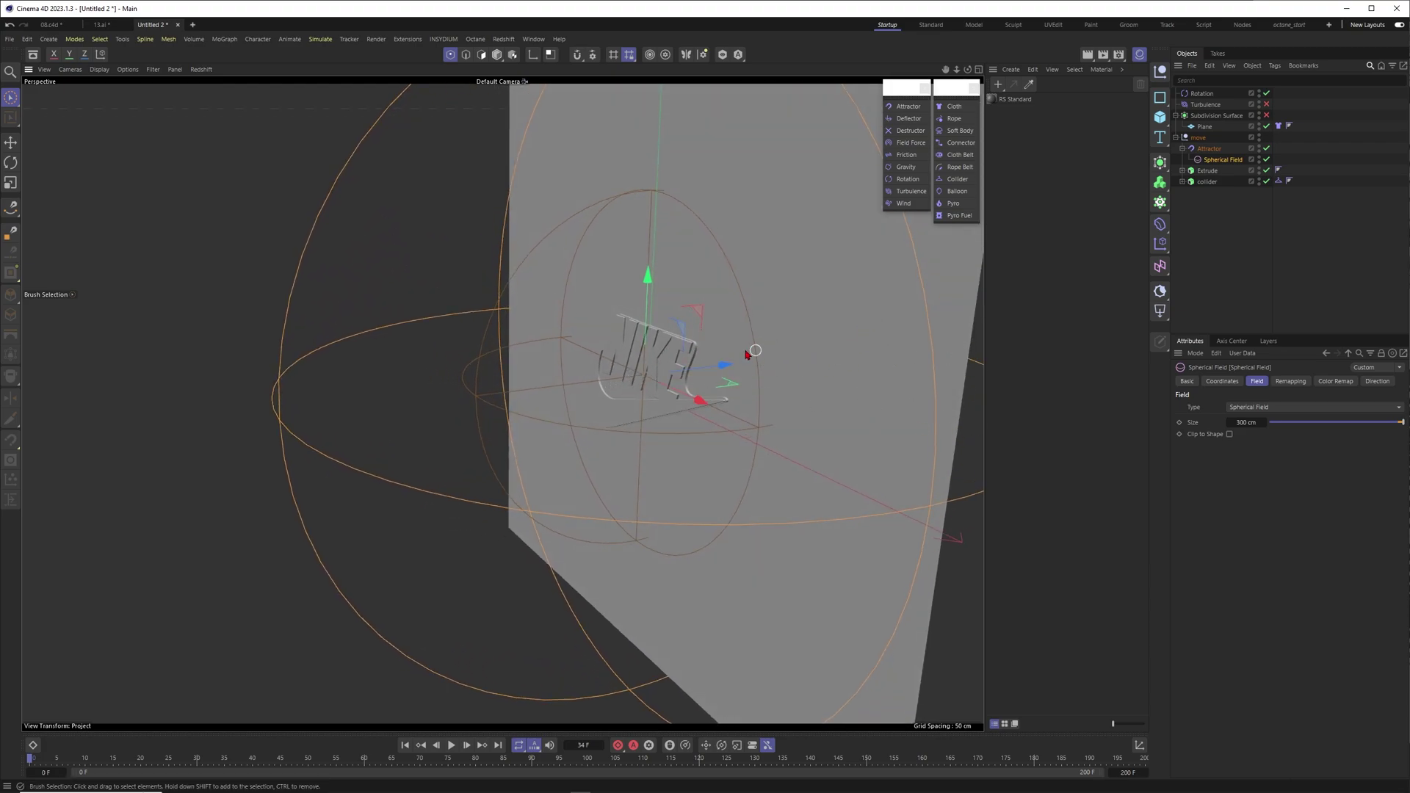
key("ctrl+shift+z")
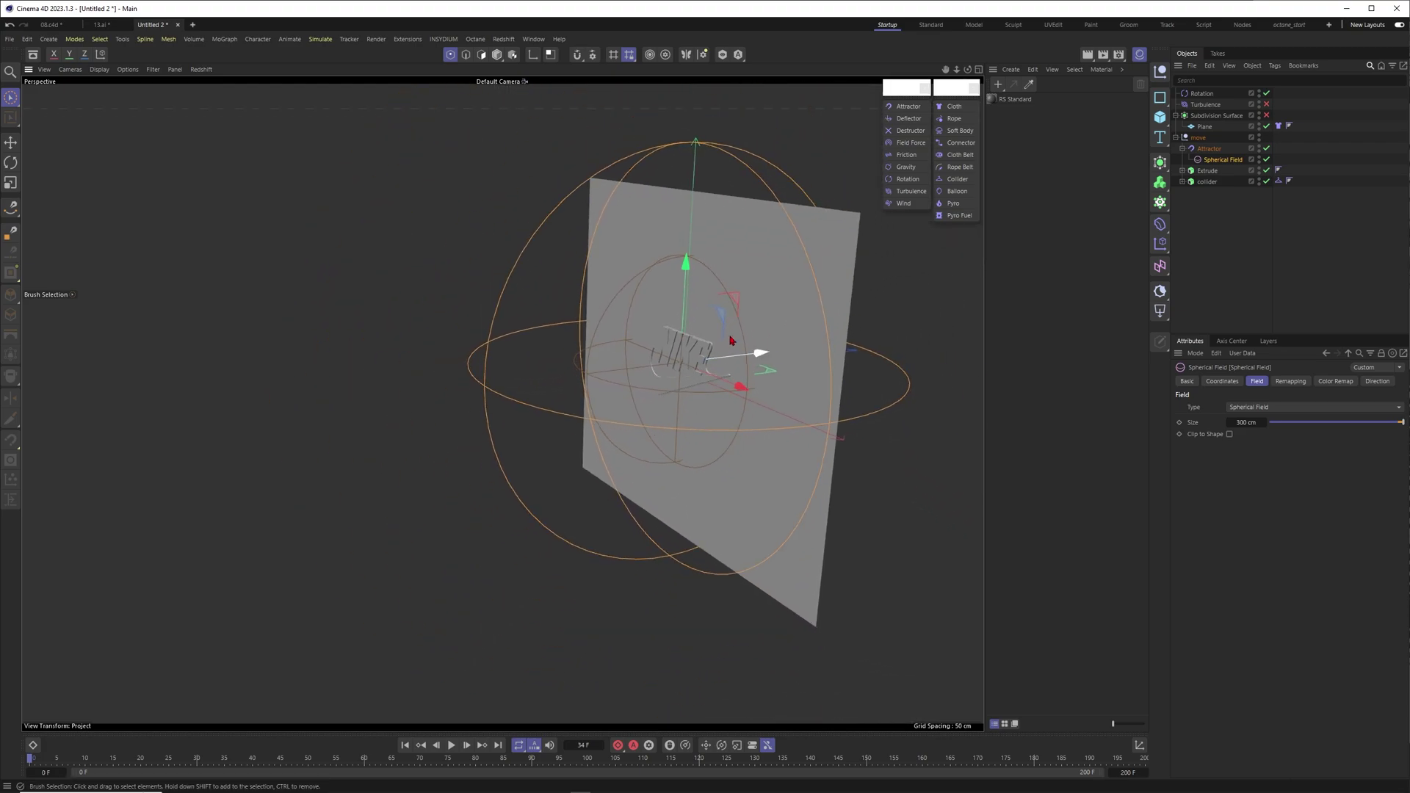
Invert the remapping of the Spherical Field
left_click(1290, 382)
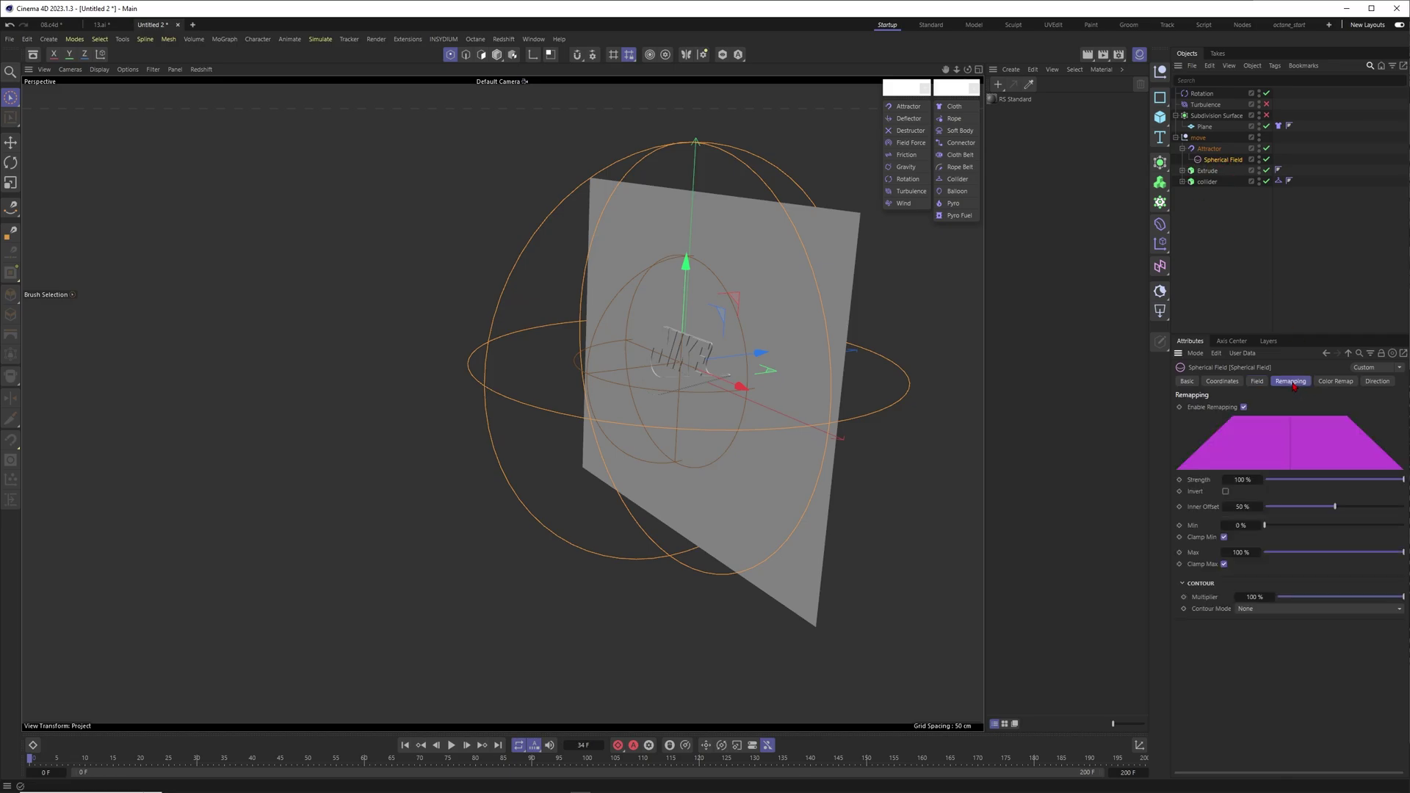
left_click(1225, 491)
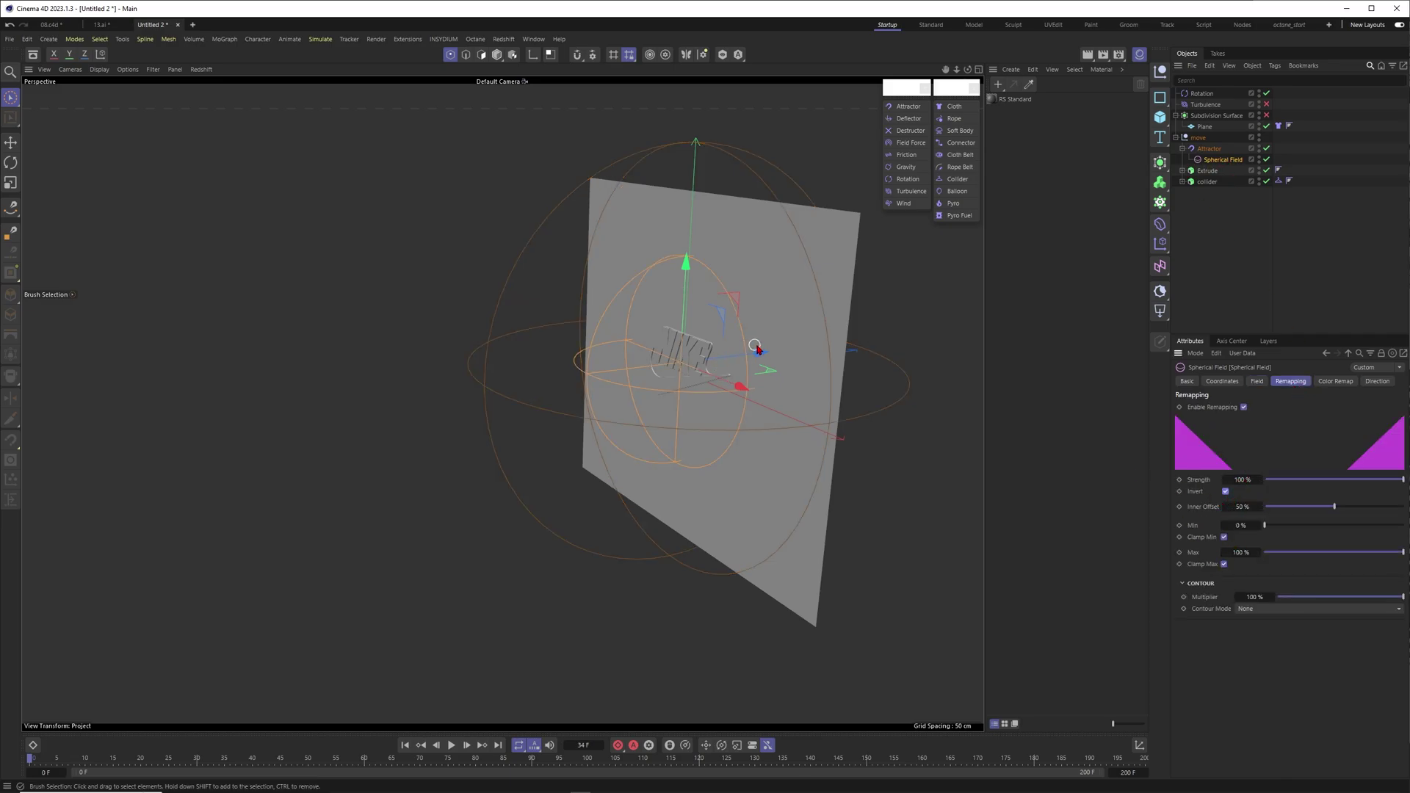
key("ctrl+shift+z")
Shrink the Spherical Field to a small sphere around the middle of the logo and hide it in the viewport
key("Return")
left_click_drag(895, 420, 714, 441)
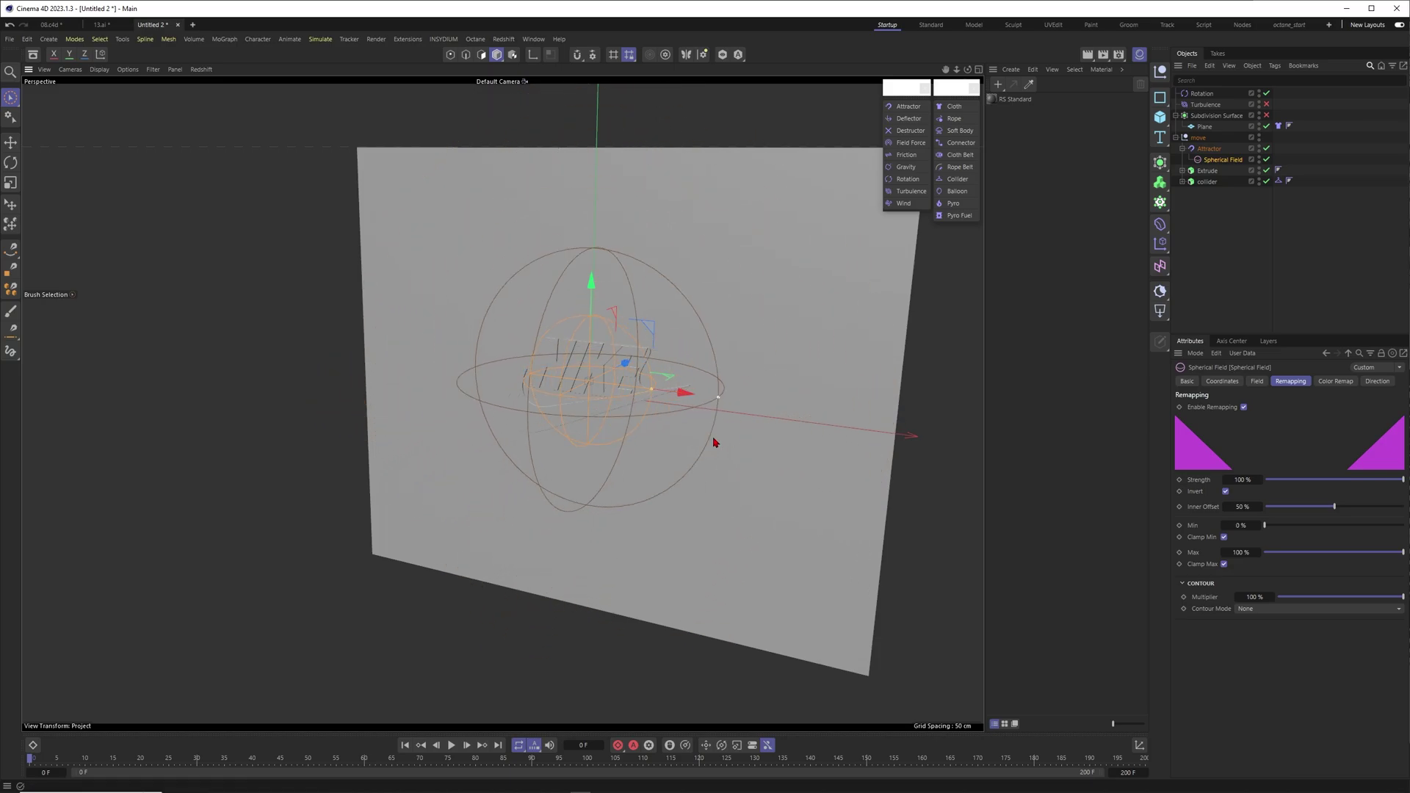
left_click_drag(731, 219, 727, 209, "alt")
left_click_drag(732, 331, 667, 393, "alt")
left_click_drag(618, 345, 569, 351, "alt")
right_click_drag(602, 352, 646, 355, "alt")
left_click_drag(631, 360, 667, 388, "alt")
right_click_drag(623, 354, 594, 355, "alt")
left_click_drag(595, 355, 571, 344, "alt")
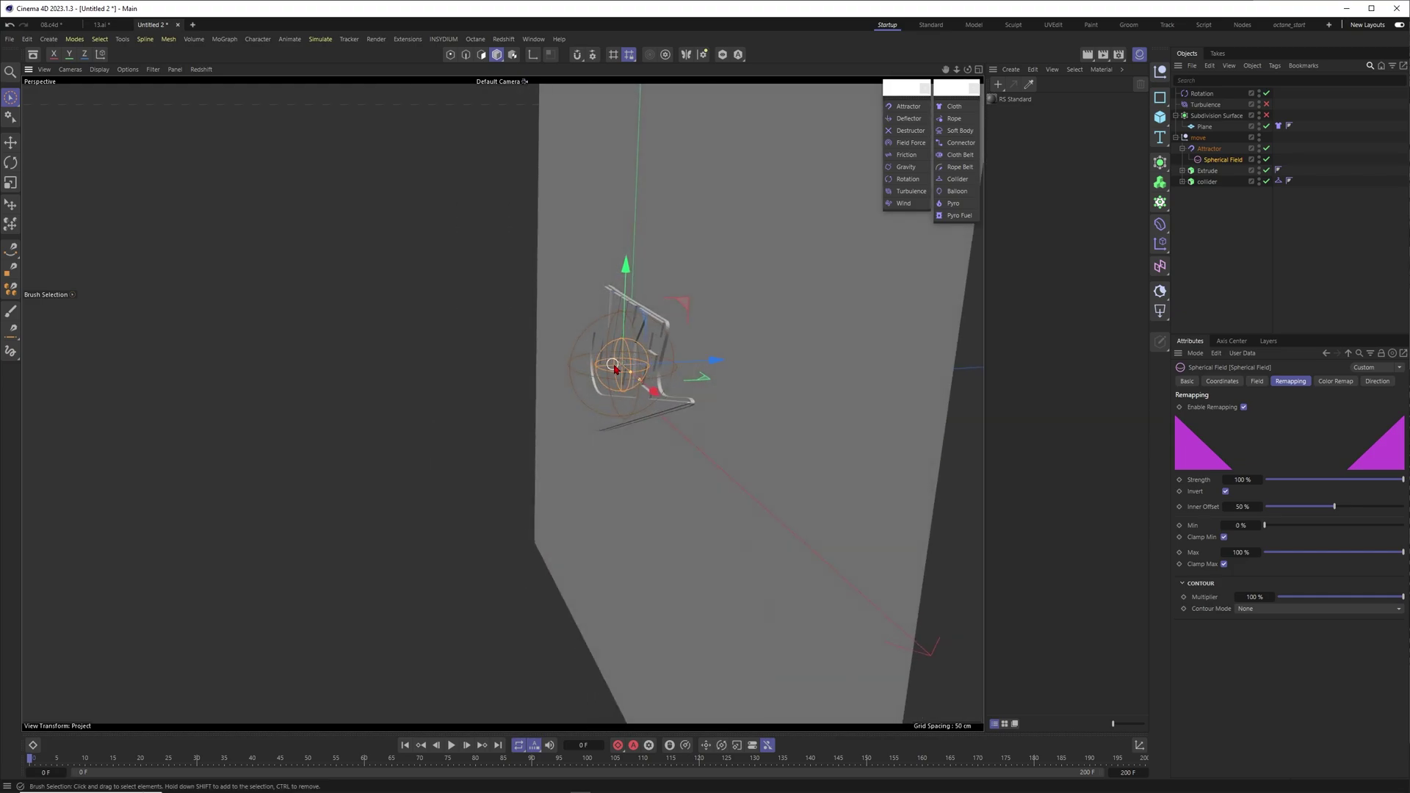
right_click_drag(617, 367, 653, 347, "alt")
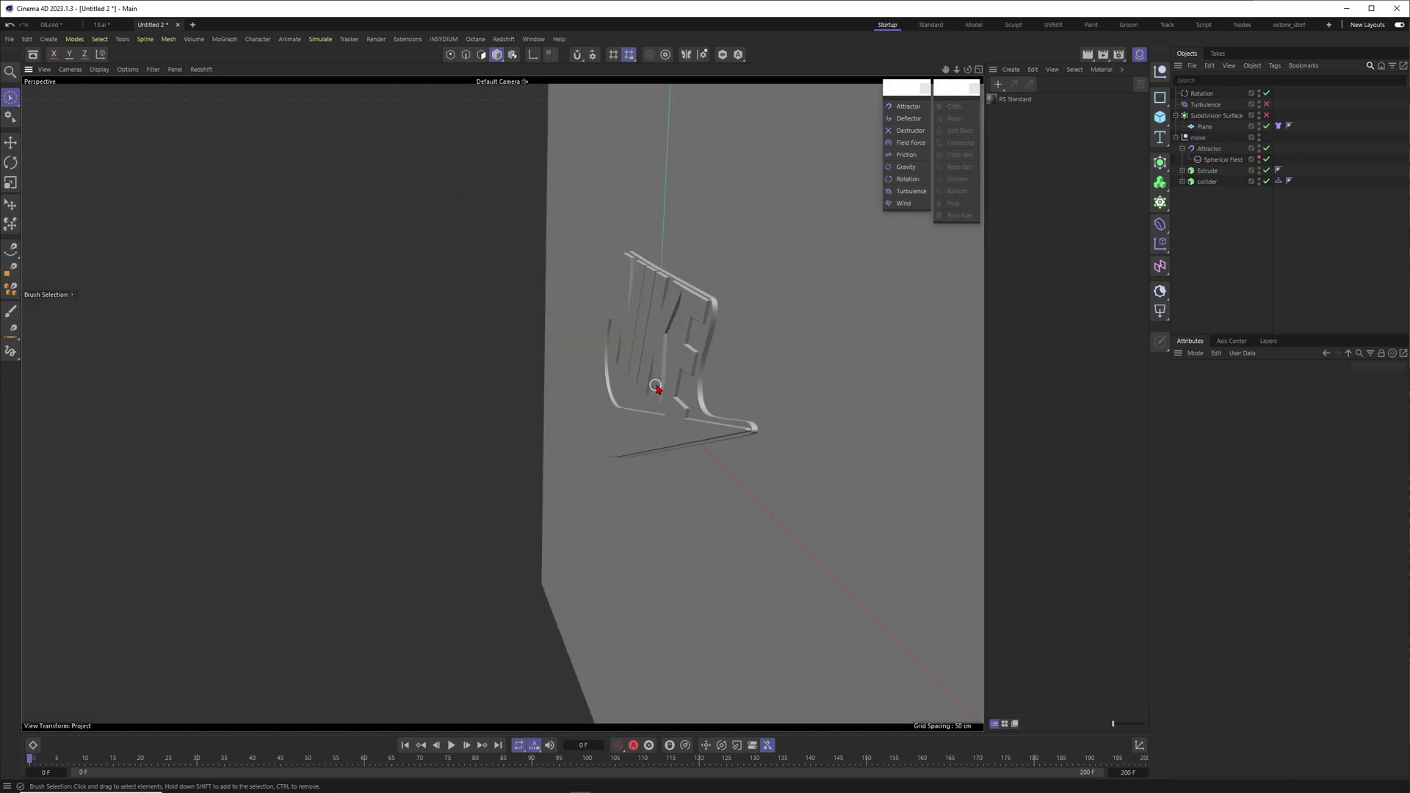
Play the cloth simulation with the inverted field, examine the folds around the logo, and pause at frame 67
left_click_drag(658, 384, 665, 400, "alt")
key("F8")
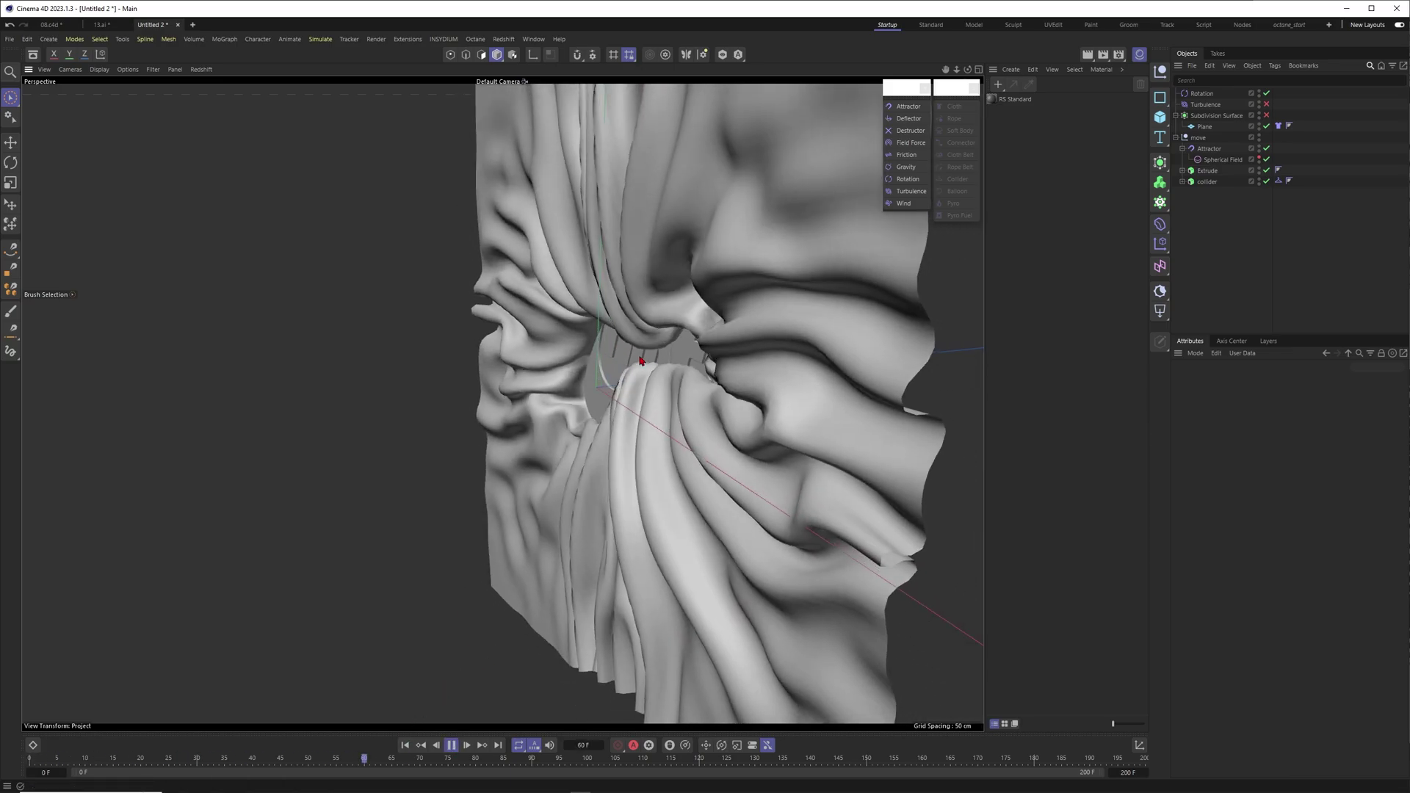
left_click_drag(642, 359, 543, 331, "alt")
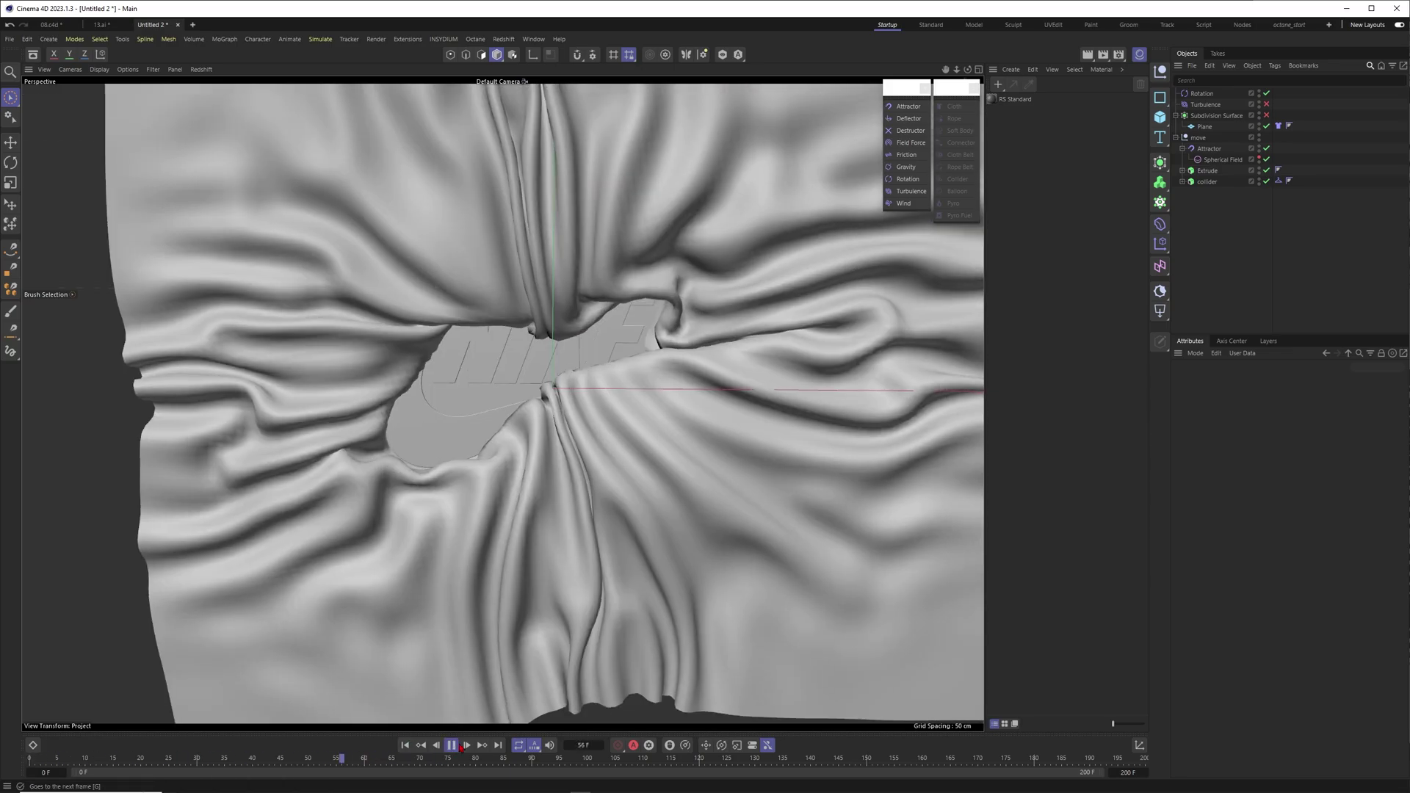
left_click(452, 745)
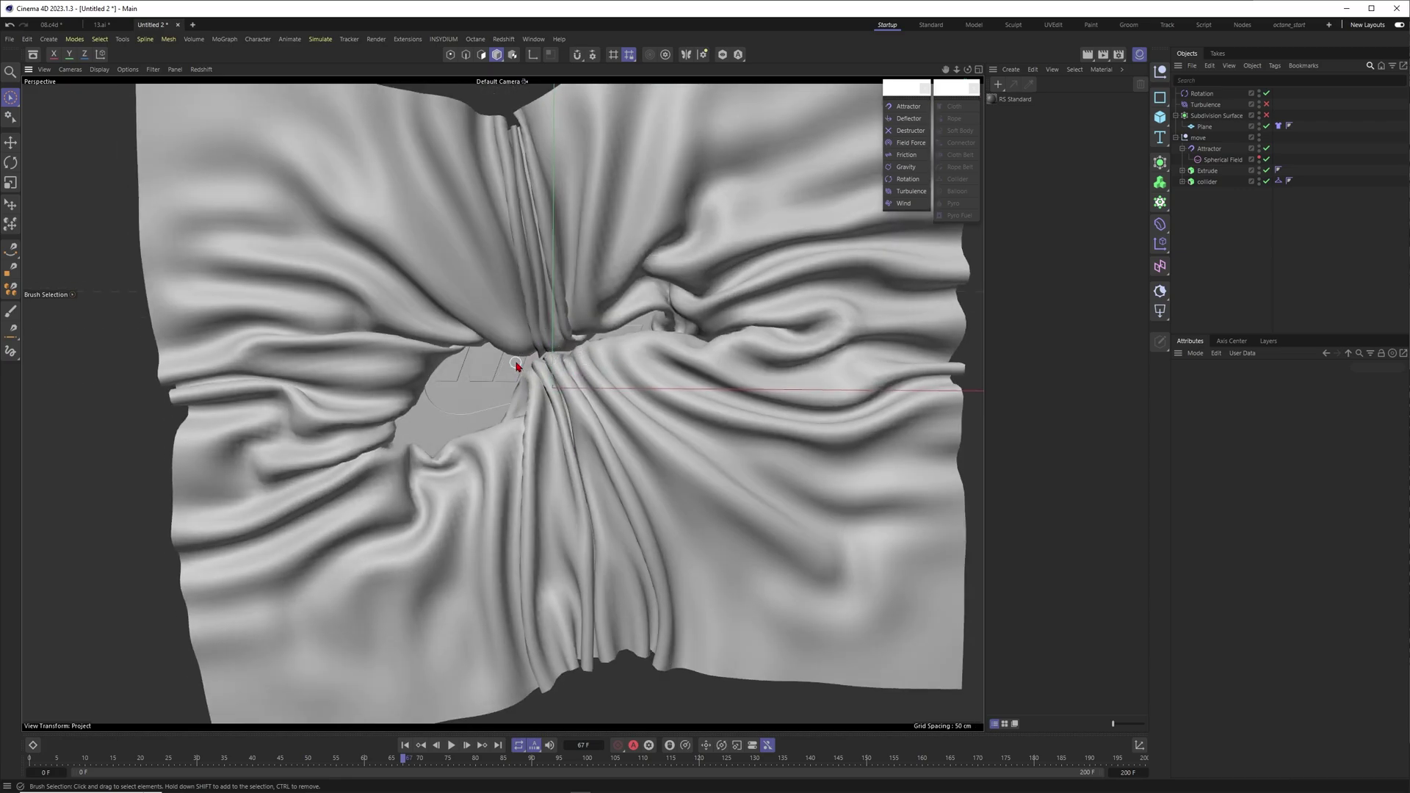
Open the Attractor's object properties and replay the cloth simulation from frame 0 to frame 77
scroll(516, 362, "down", 2)
left_click(1215, 150)
left_click(1259, 381)
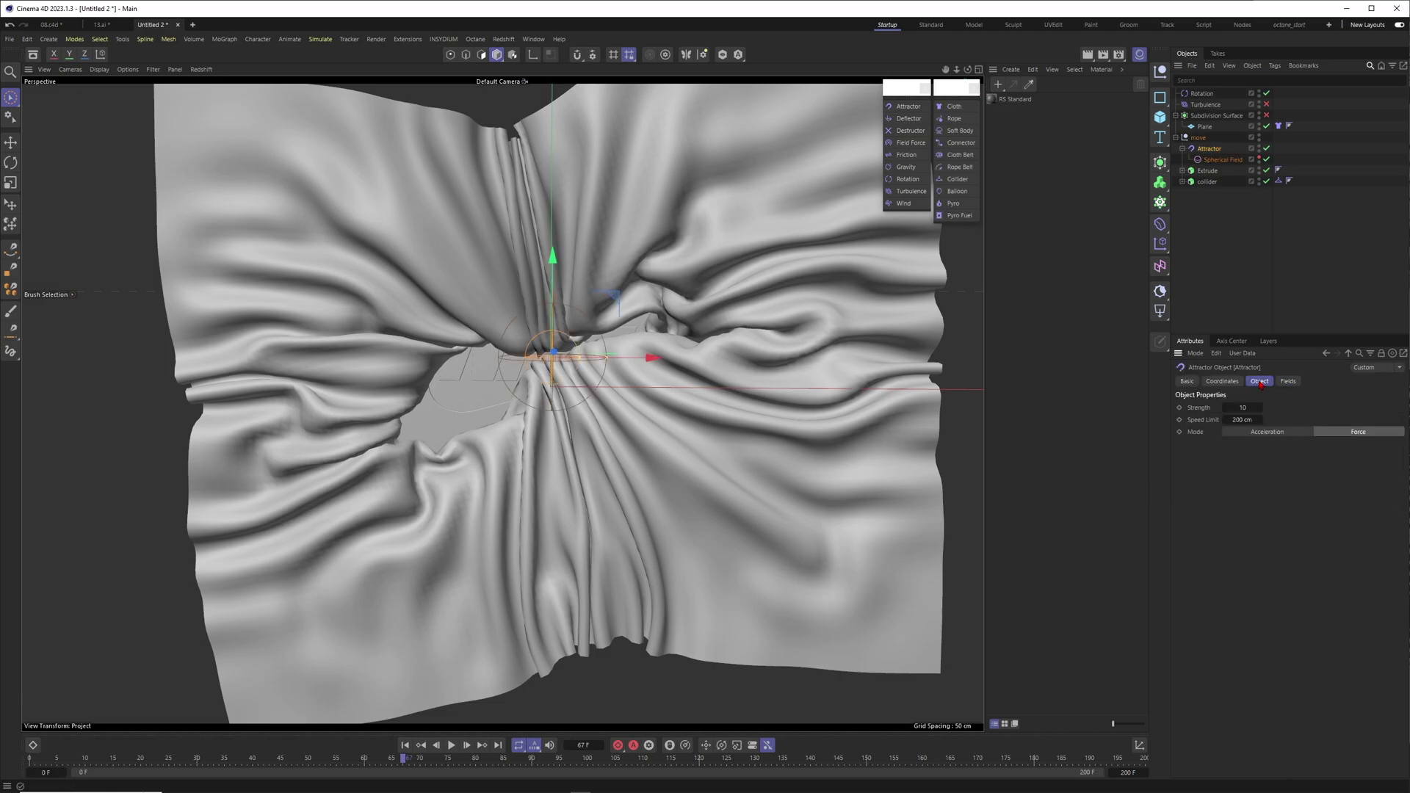
left_click(405, 744)
left_click(452, 744)
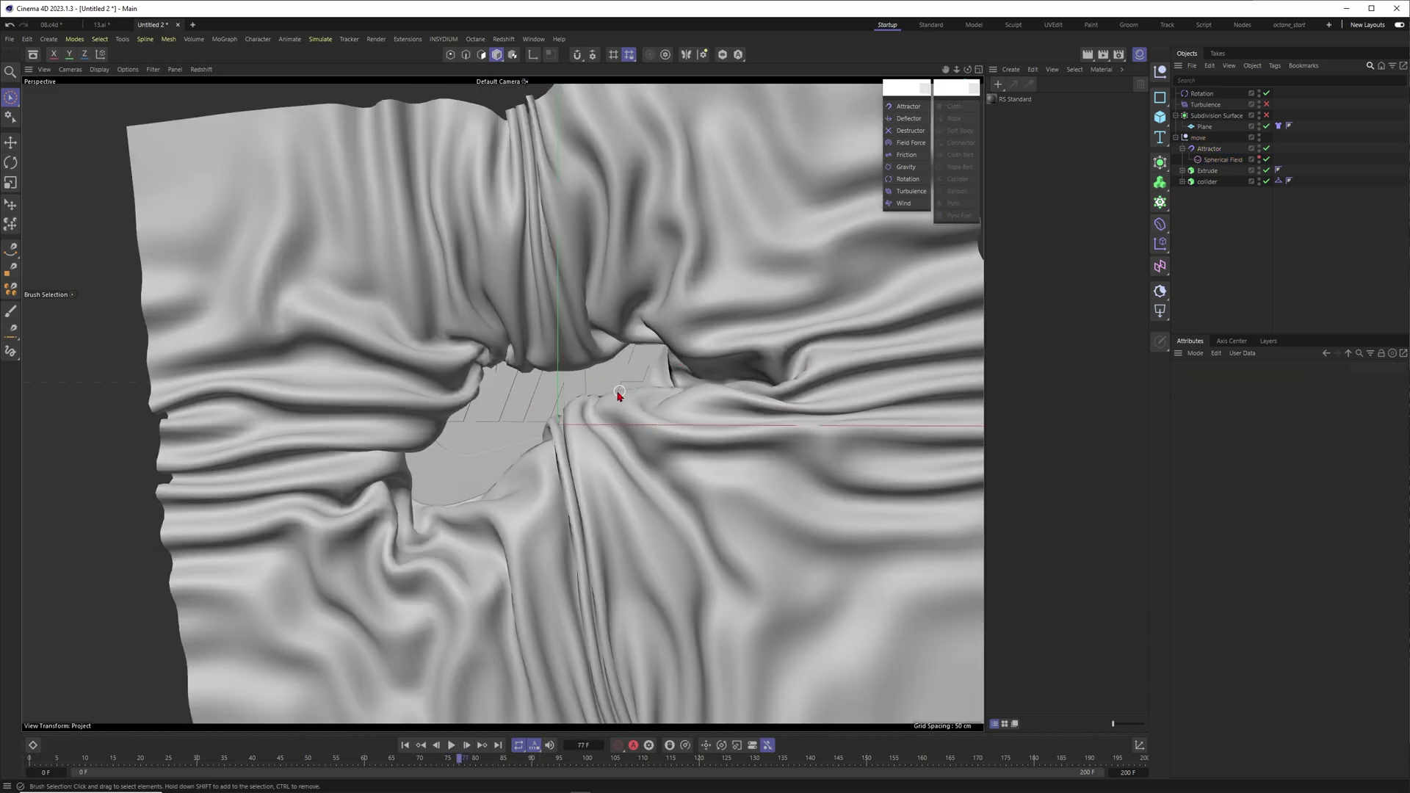
Add a standard Redshift camera, zero its rotation and X and Y position, and pull it back to -469 cm in Z
left_click(503, 38)
mouse_move(519, 84)
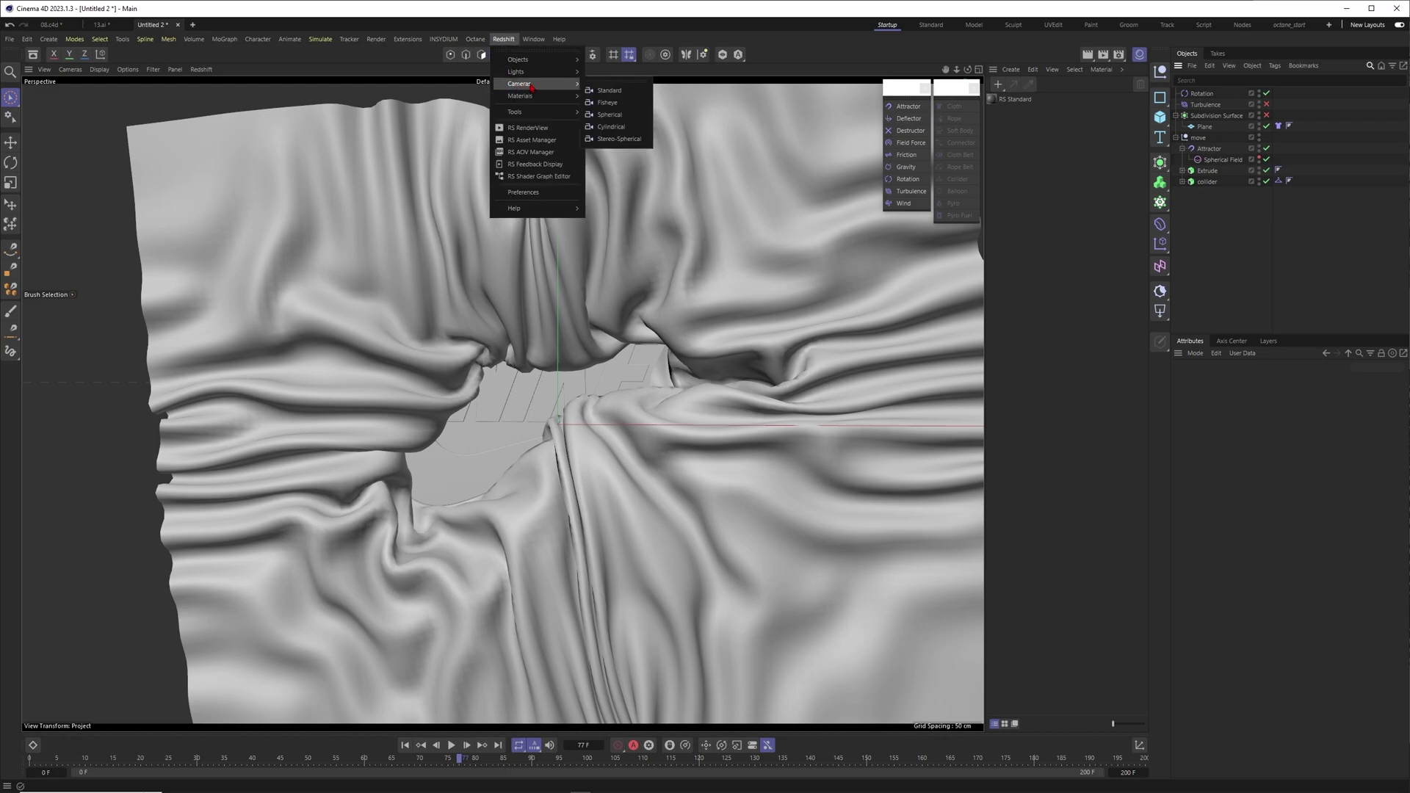
left_click(609, 91)
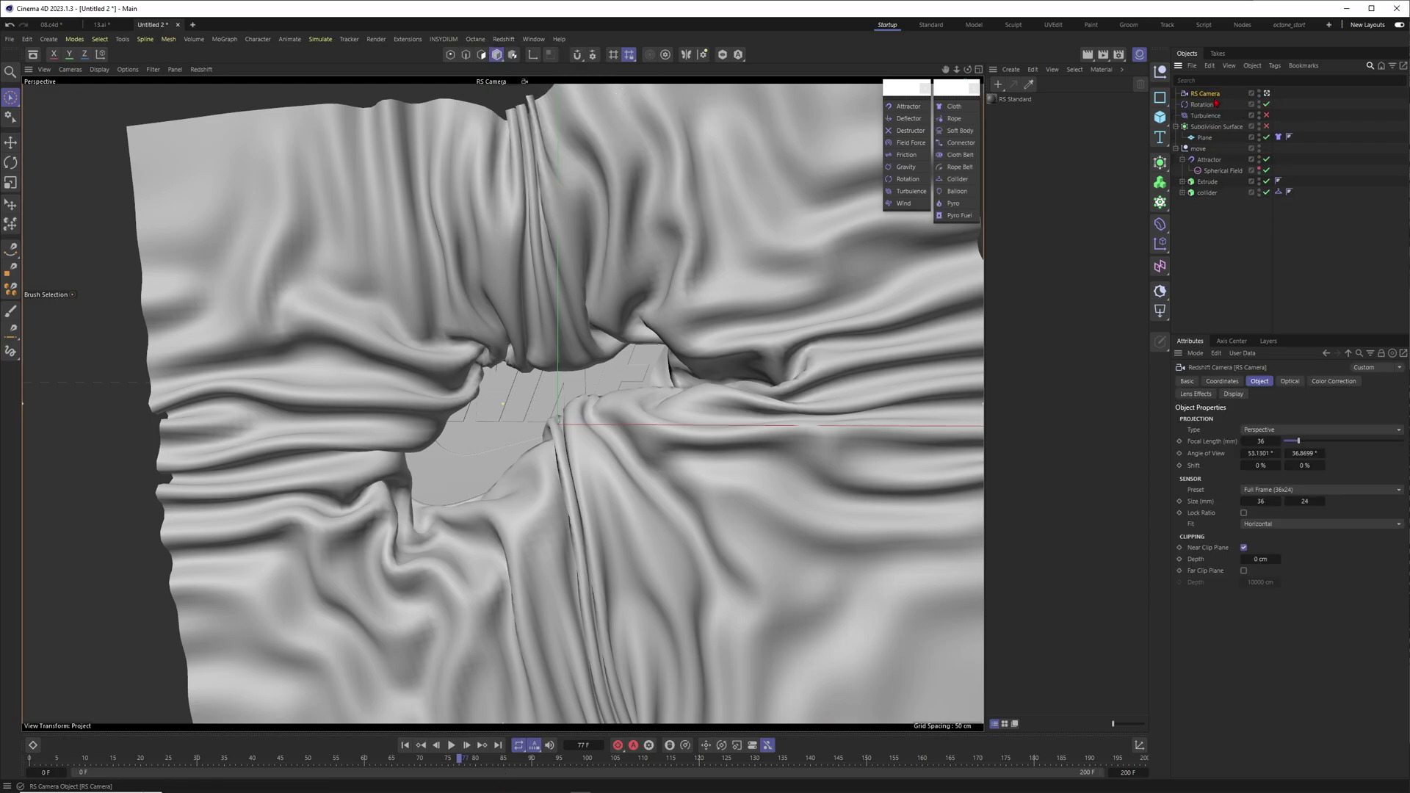
left_click(1221, 381)
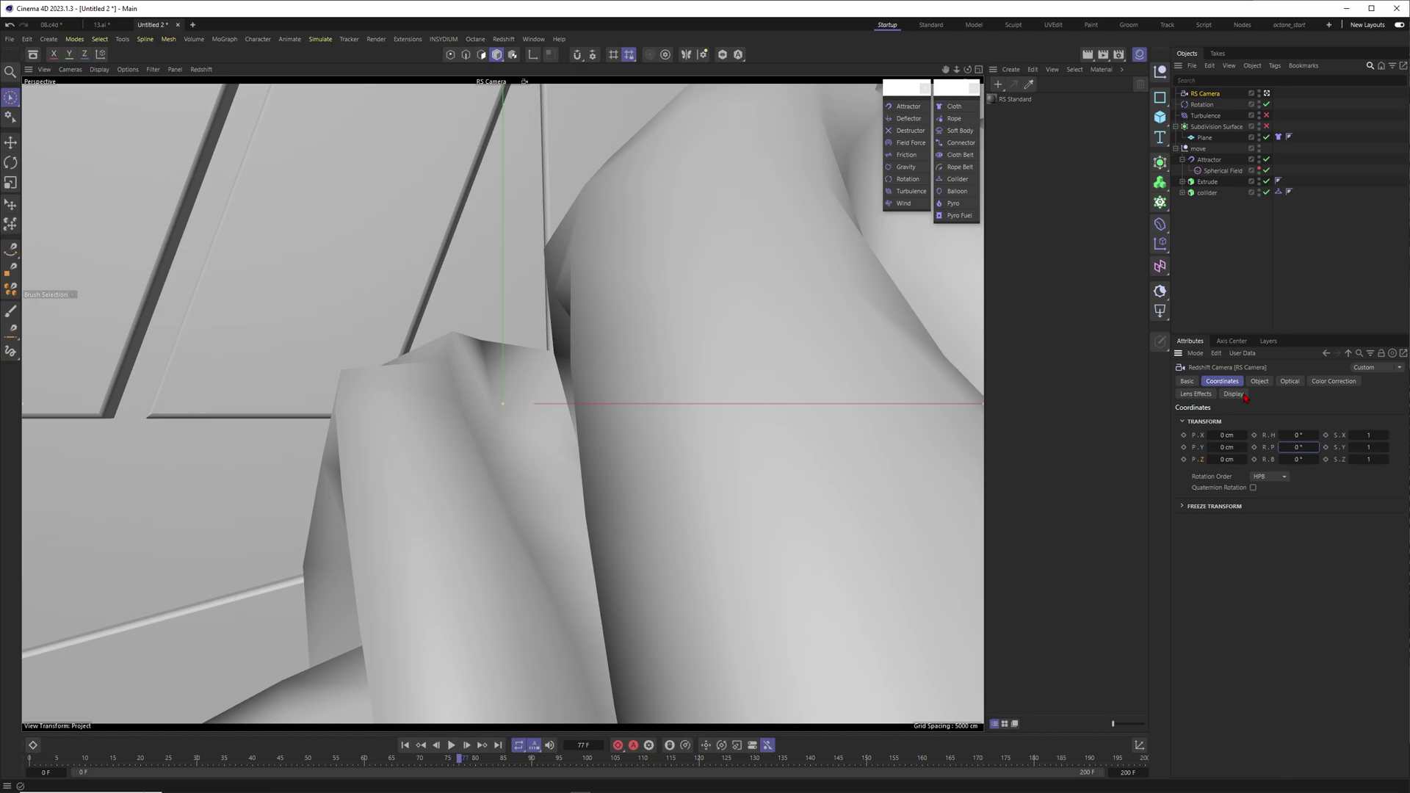
left_click_drag(1244, 459, 962, 431)
Set the Redshift camera's focal length to 60 mm and raise it slightly in Y to frame the logo at frame 0
left_click(1260, 381)
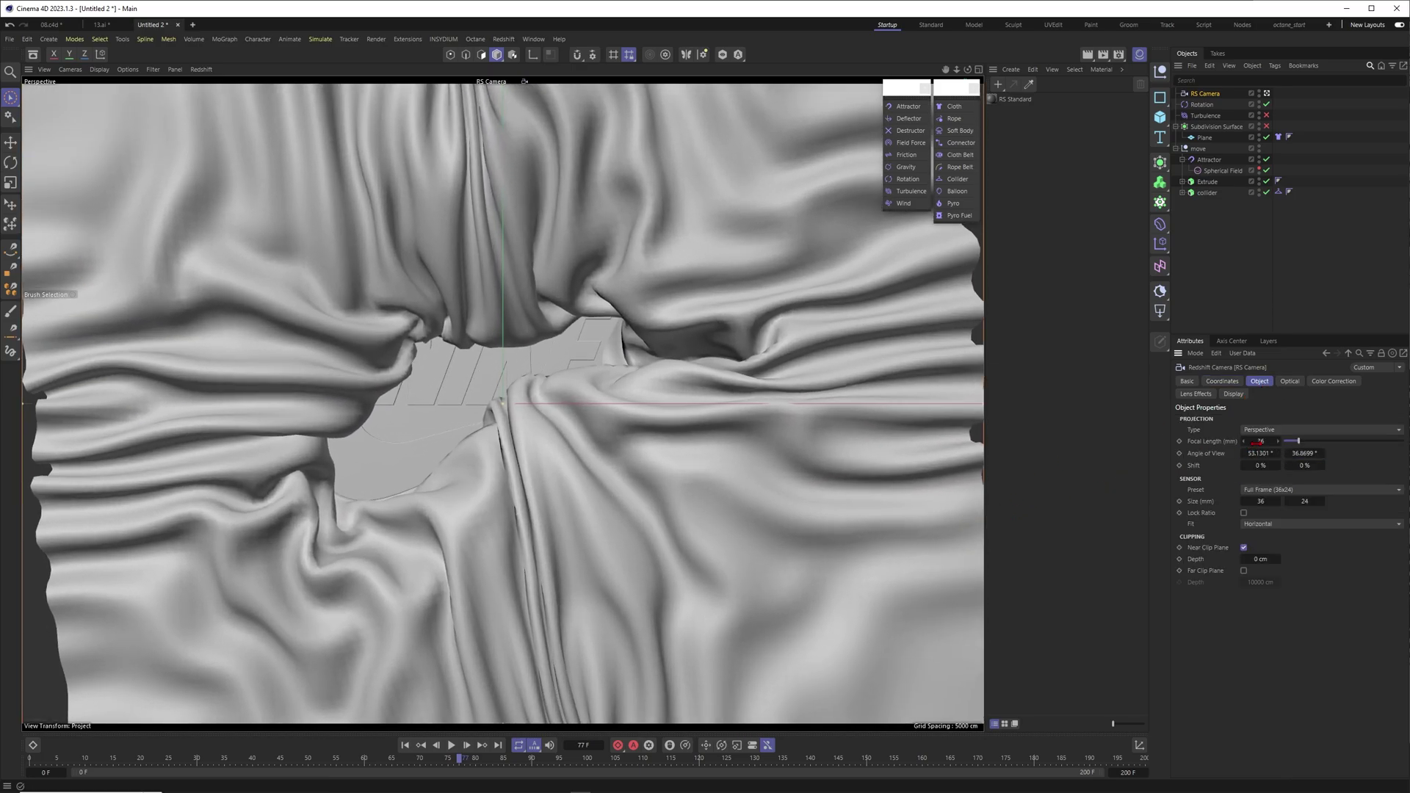
key("Return")
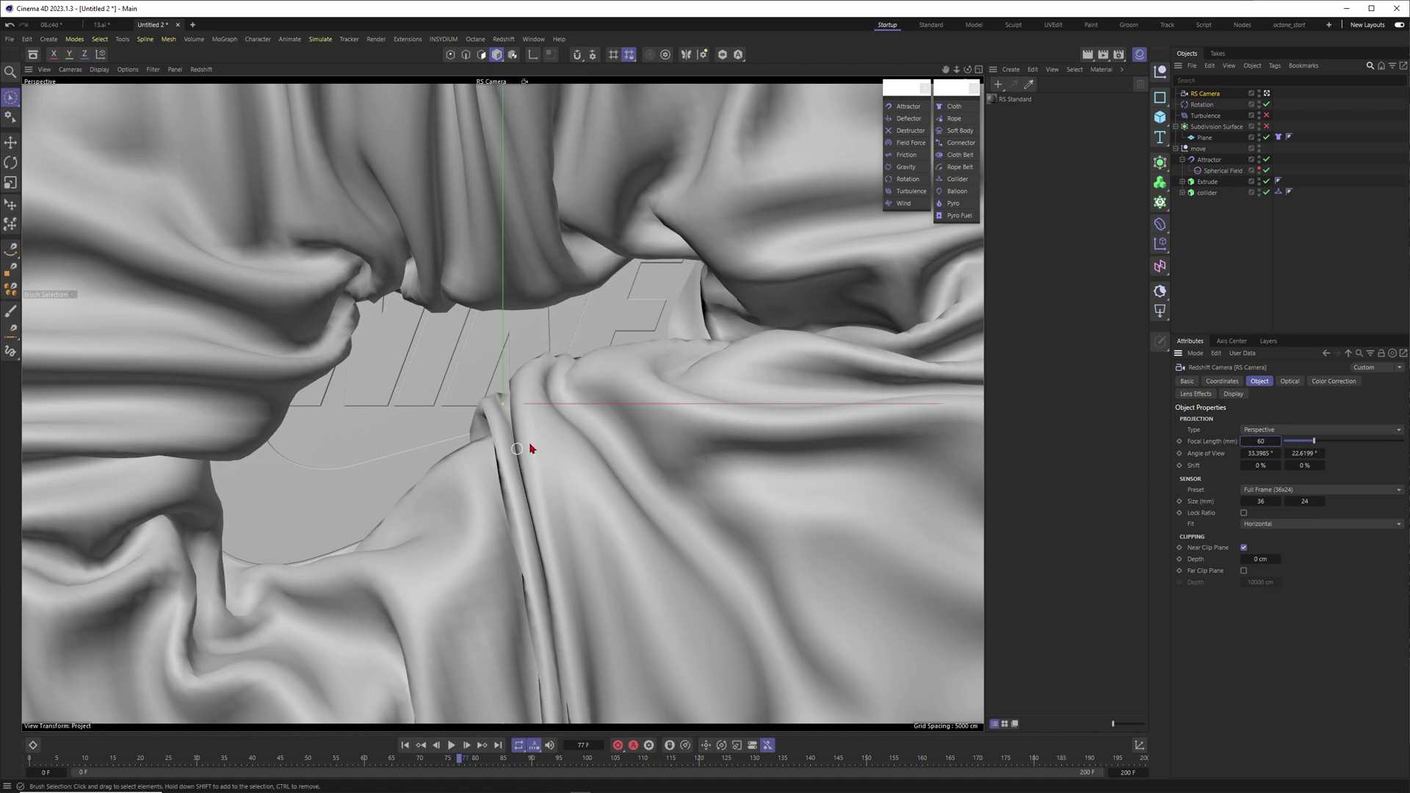
left_click(17, 763)
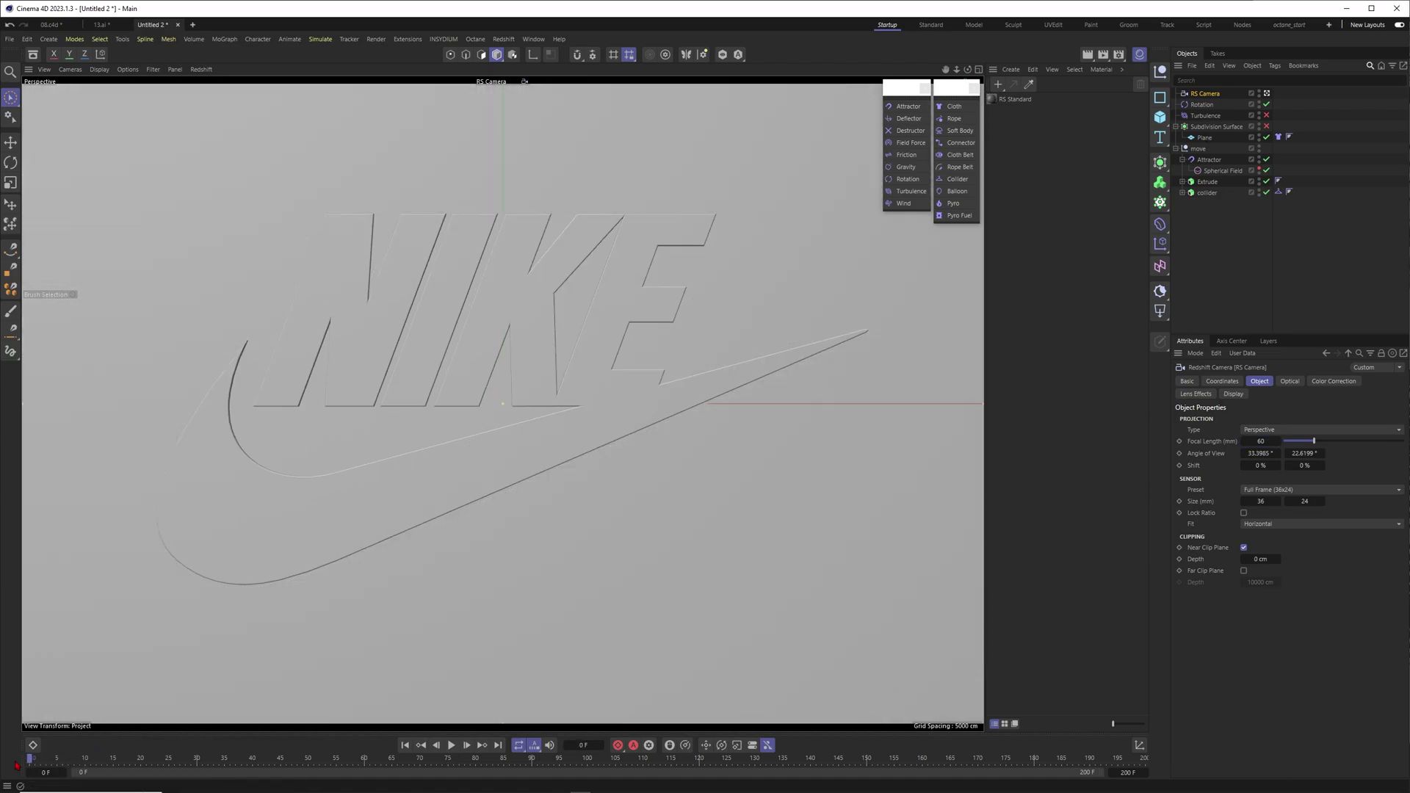
left_click(1222, 381)
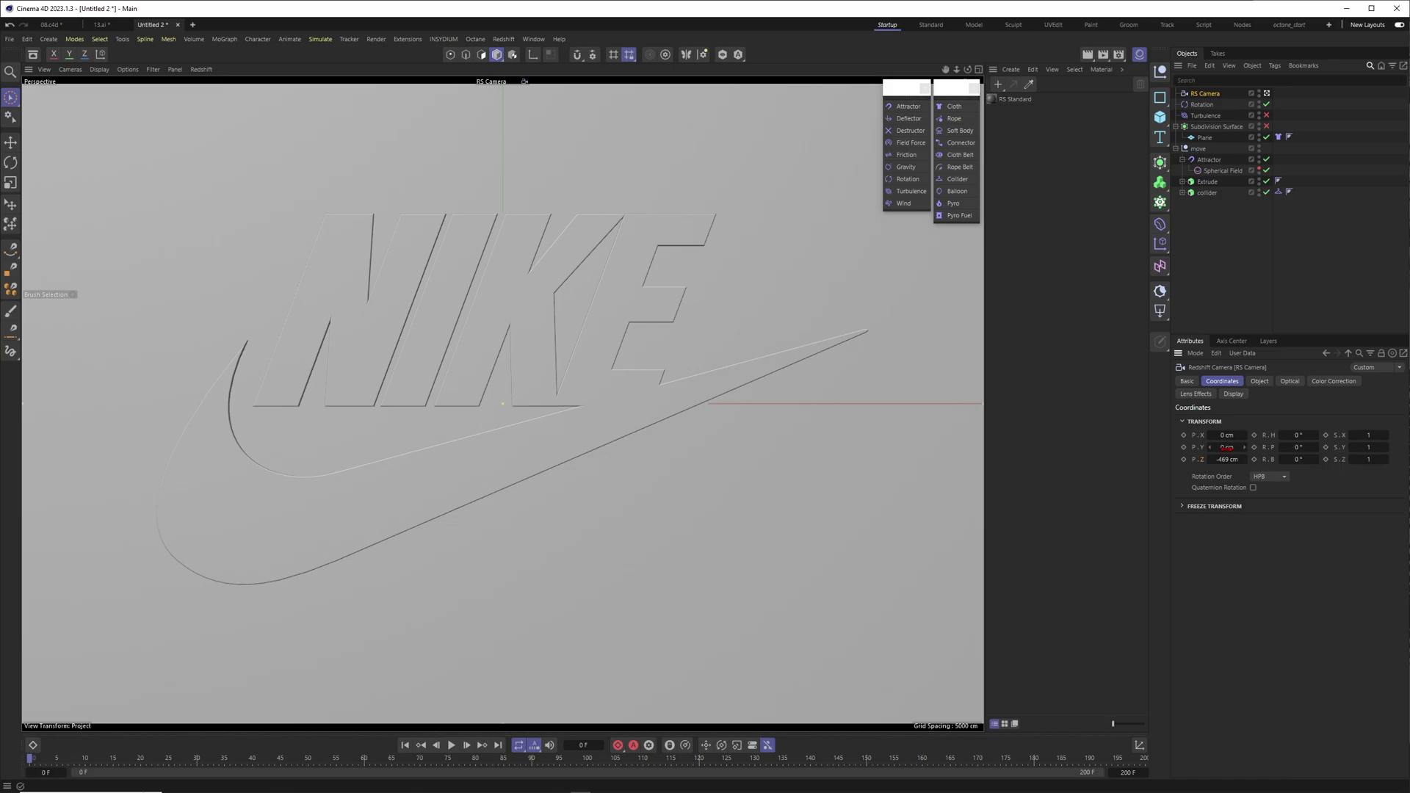
left_click_drag(1243, 447, 1164, 473)
Apply the RS Standard material to the logo Extrude and set the cloth Plane to 240 width and 200 height segments
left_click_drag(997, 101, 598, 330)
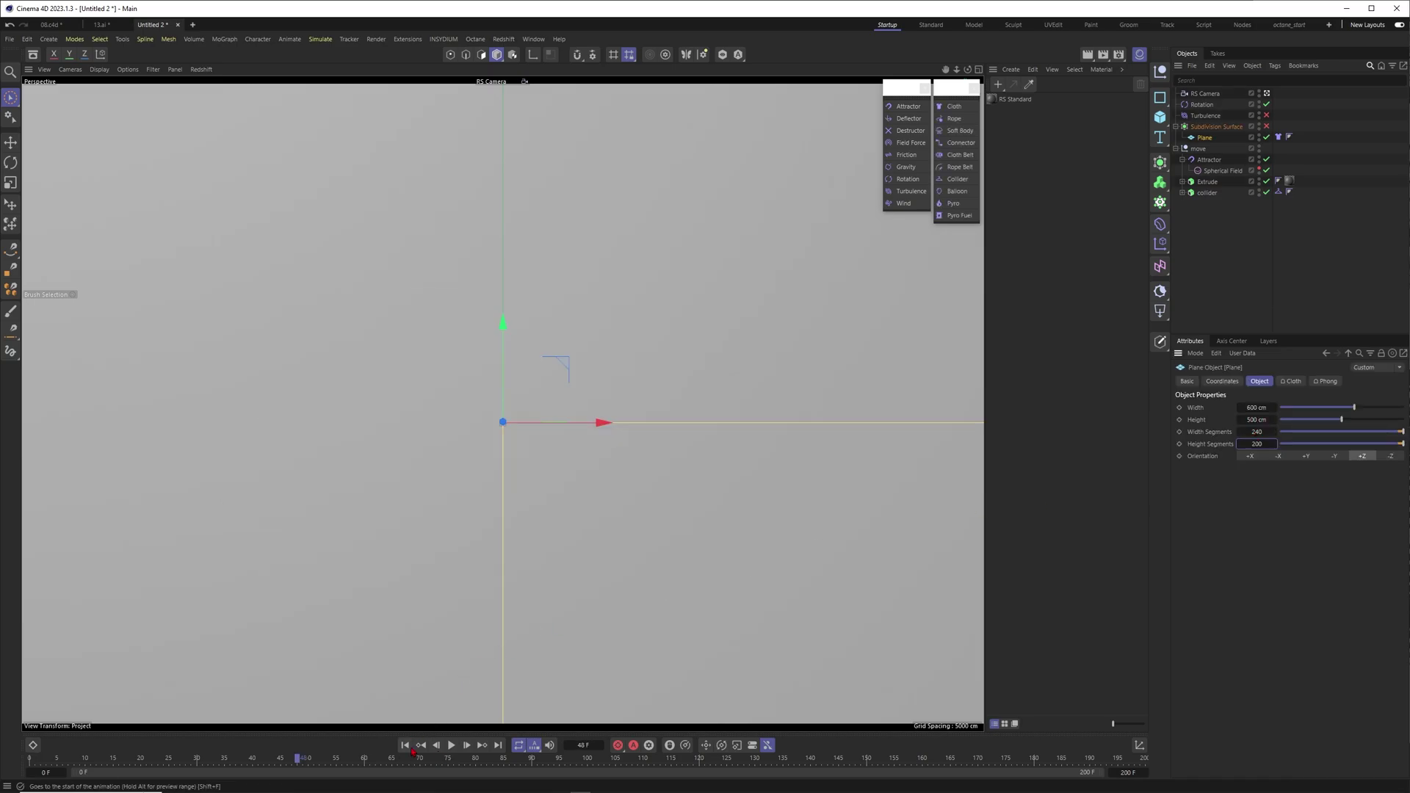
left_click(405, 744)
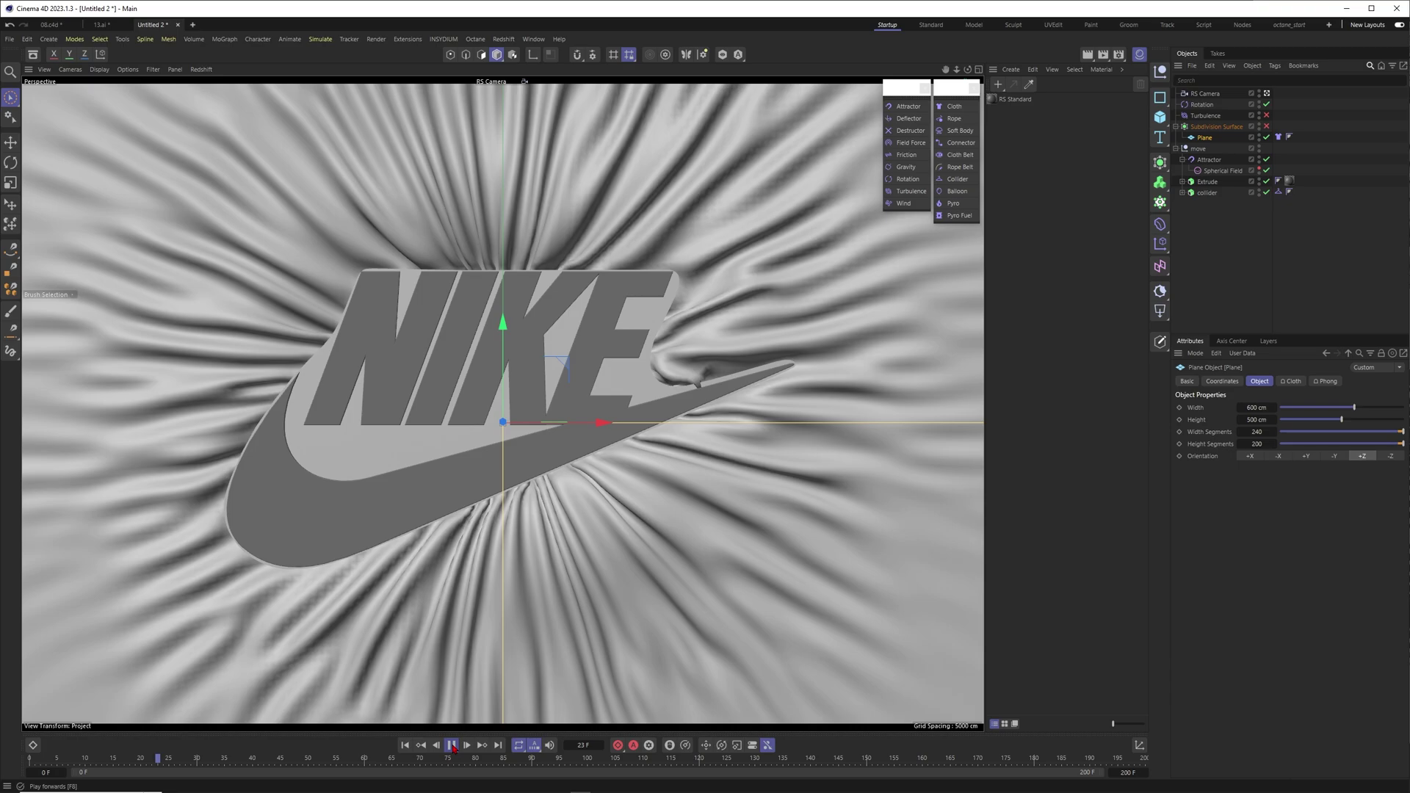
Pause the denser cloth simulation, go back to frame 40, and inspect the Cloth tag's surface settings
left_click(450, 745)
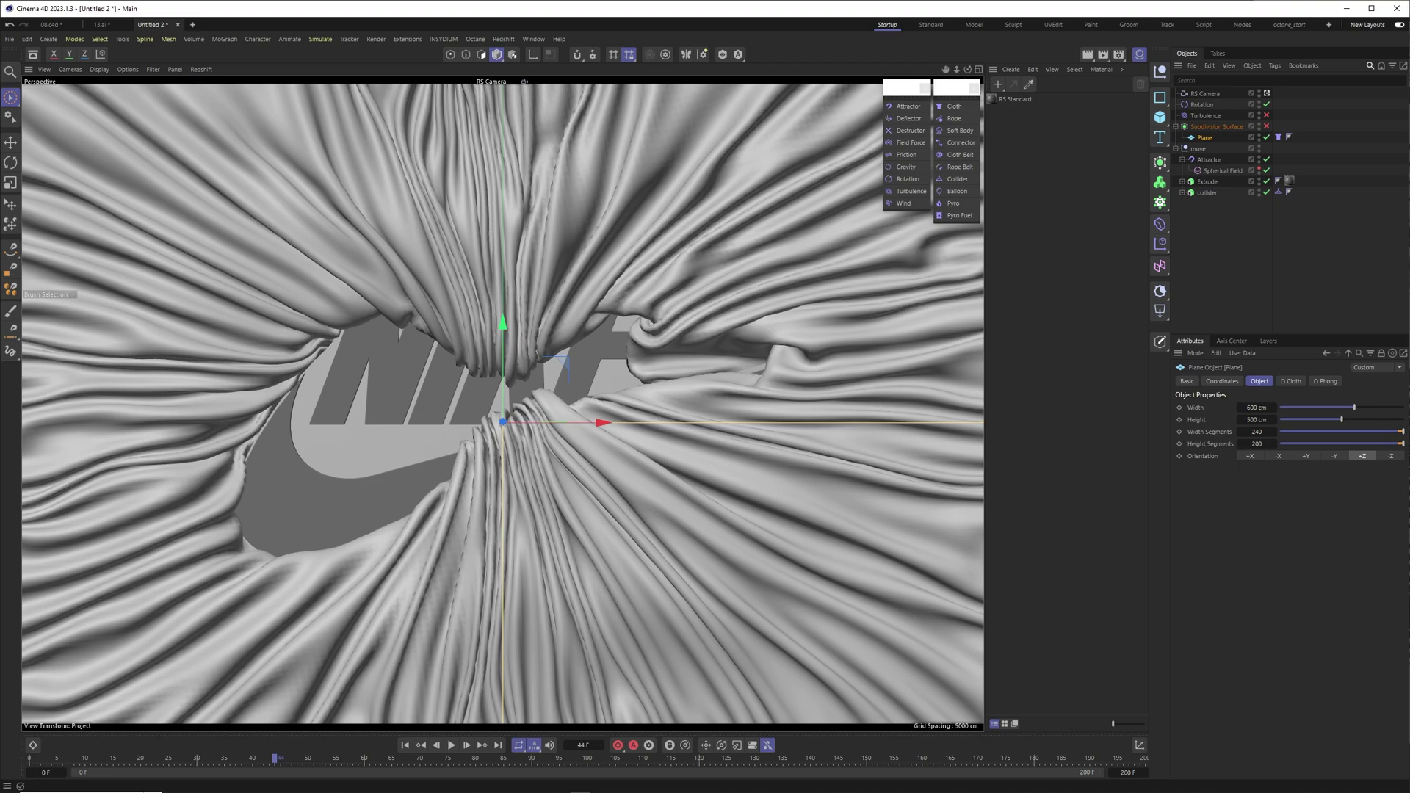
key("f")
key("f")
key("f")
key("f")
left_click(1278, 136)
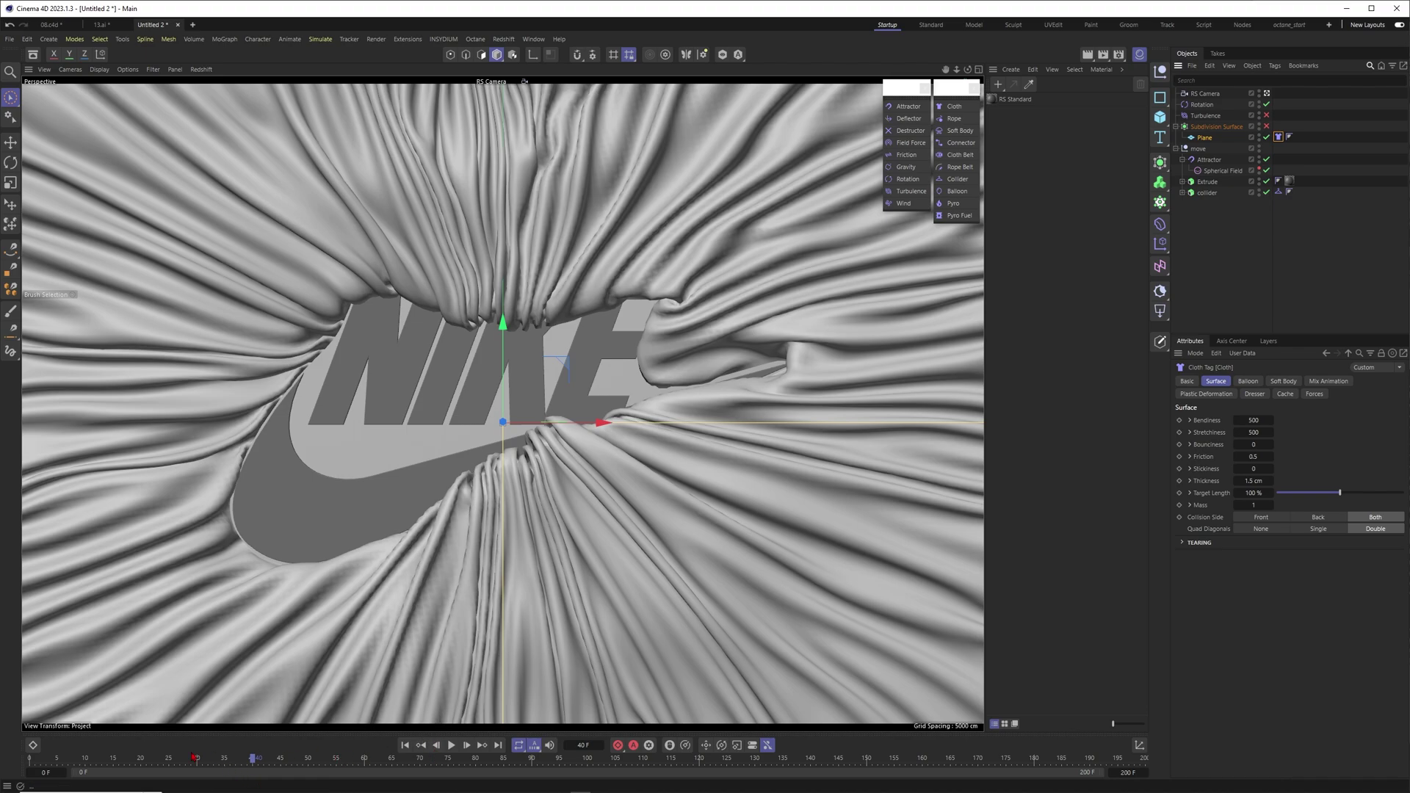
Play the cloth on to frame 55, then replay it from the start and pause at frame 25
left_click(456, 746)
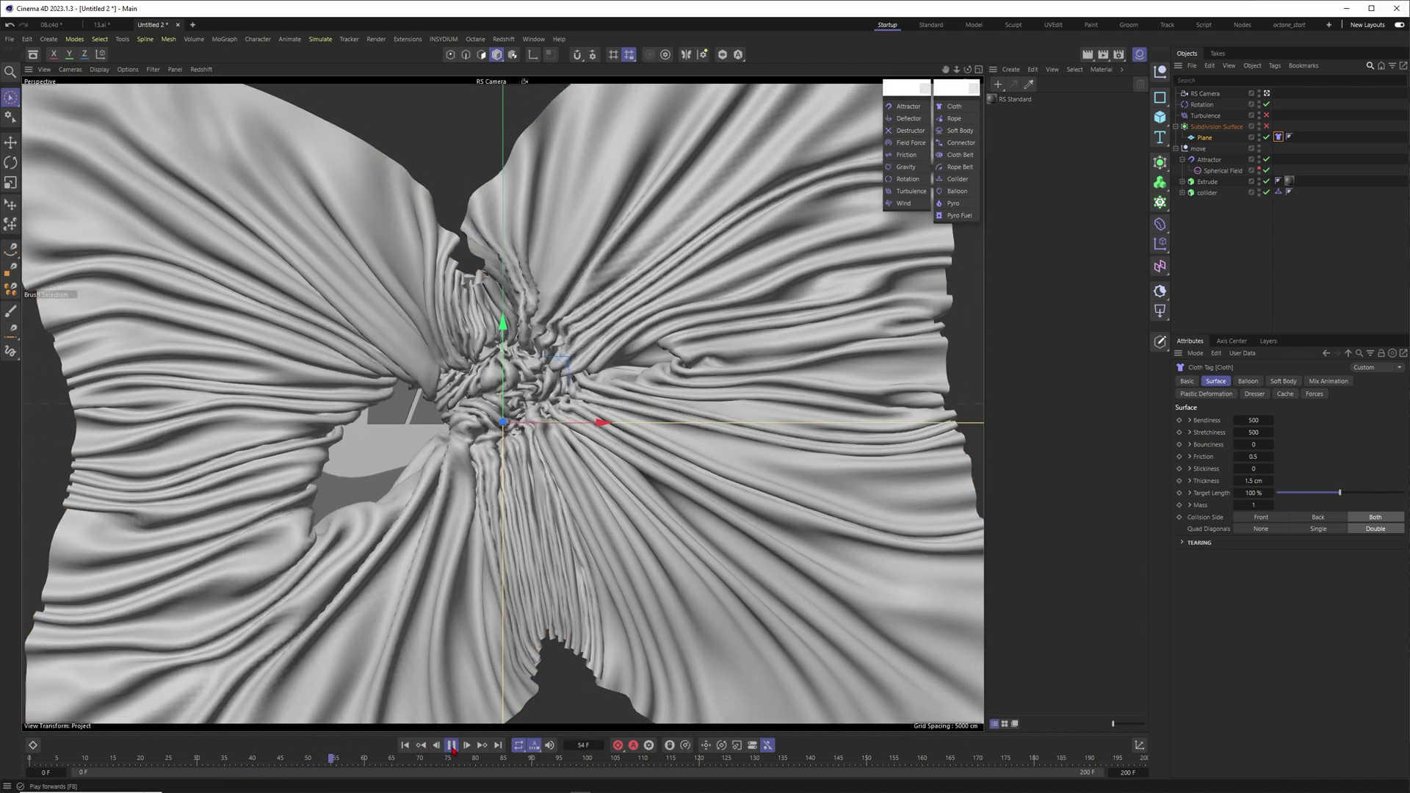
left_click(451, 745)
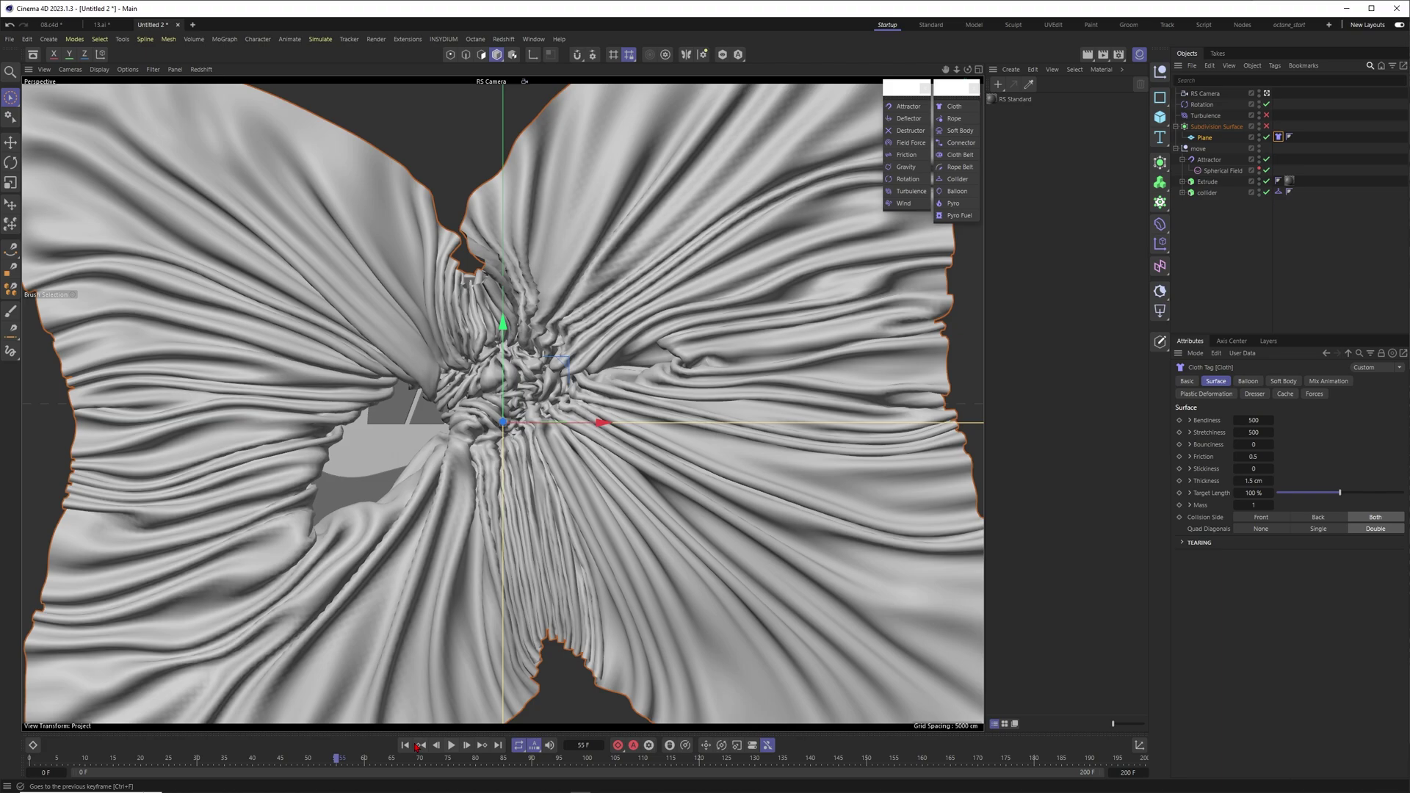
left_click(405, 746)
left_click(451, 745)
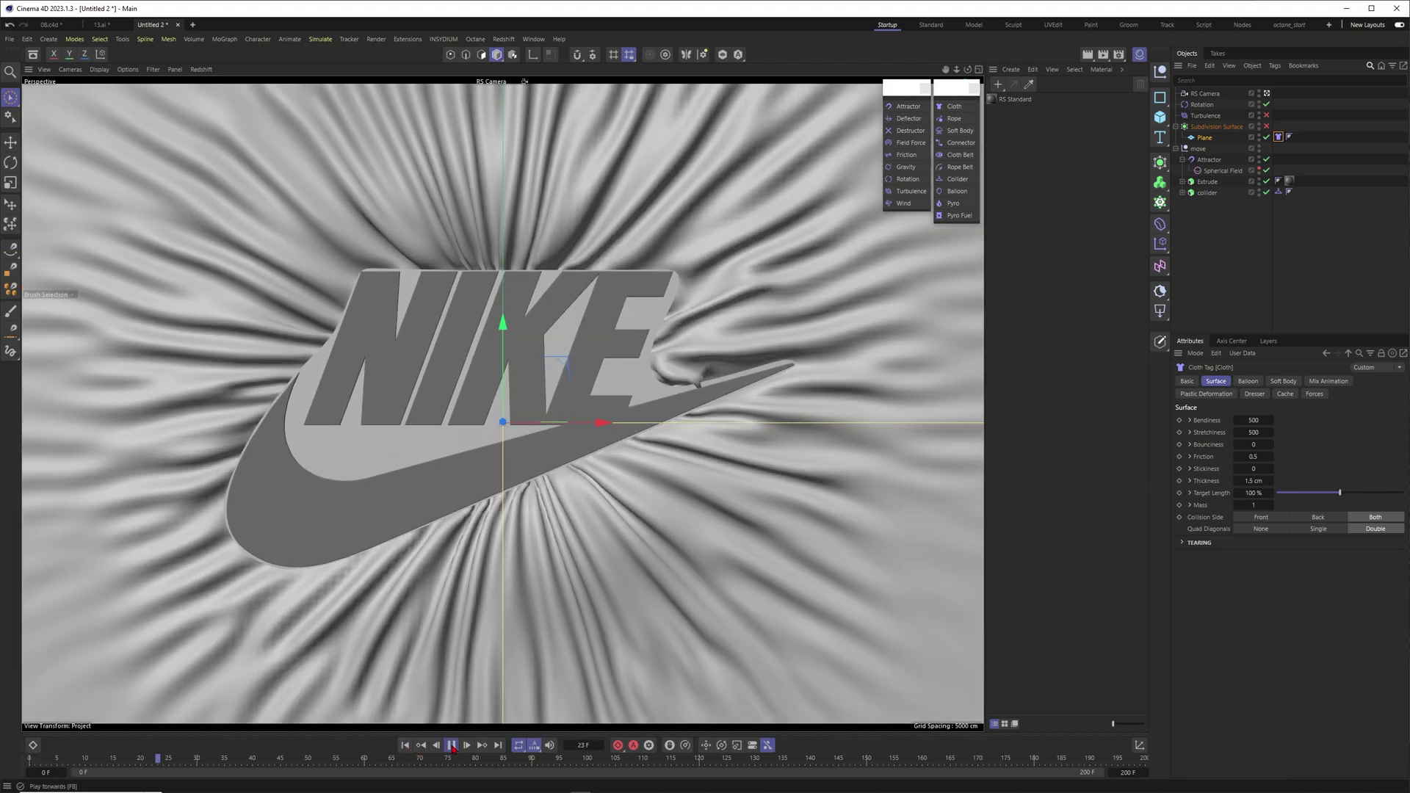
left_click(452, 747)
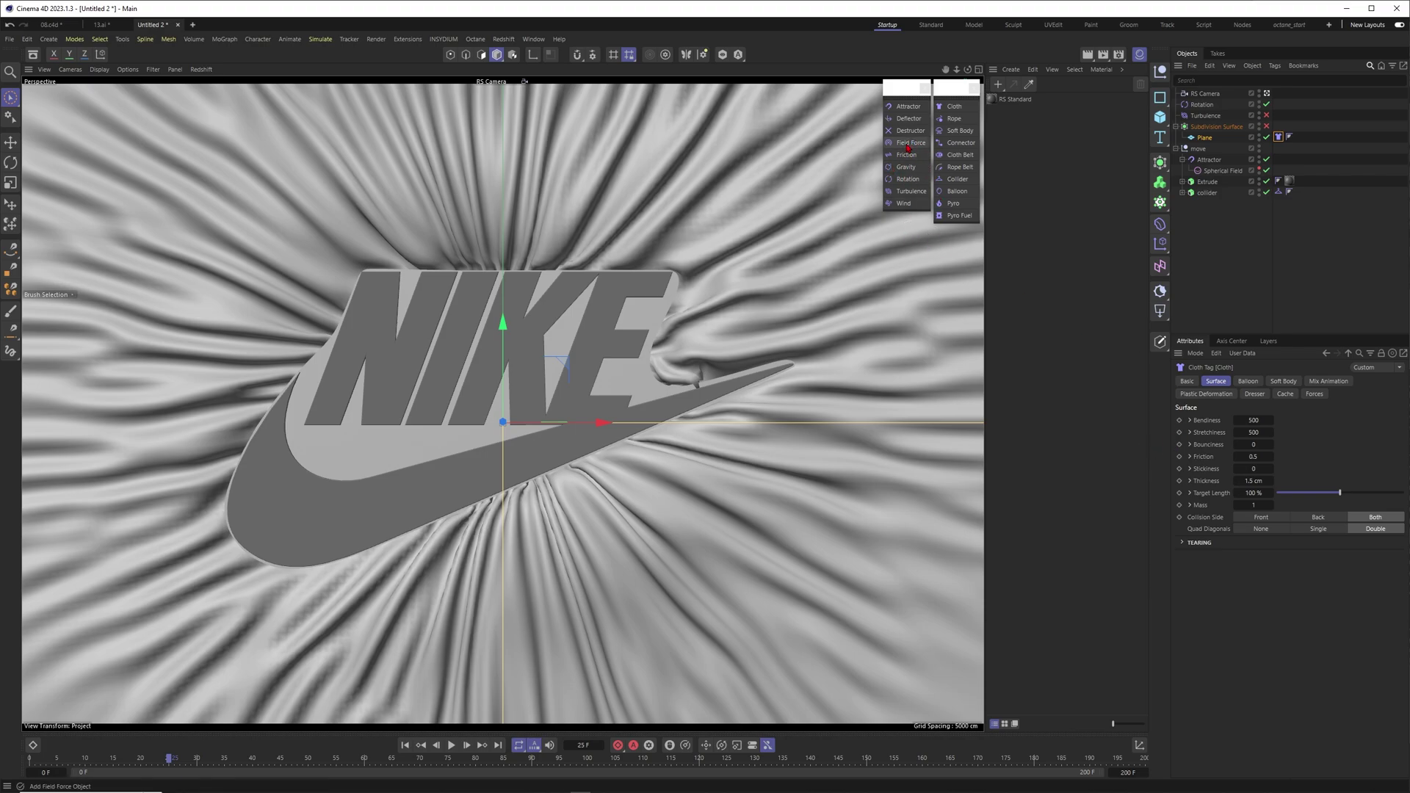
Play the simulation on to frame 40, check the Attractor's strength settings, and continue playing to frame 47
left_click(451, 744)
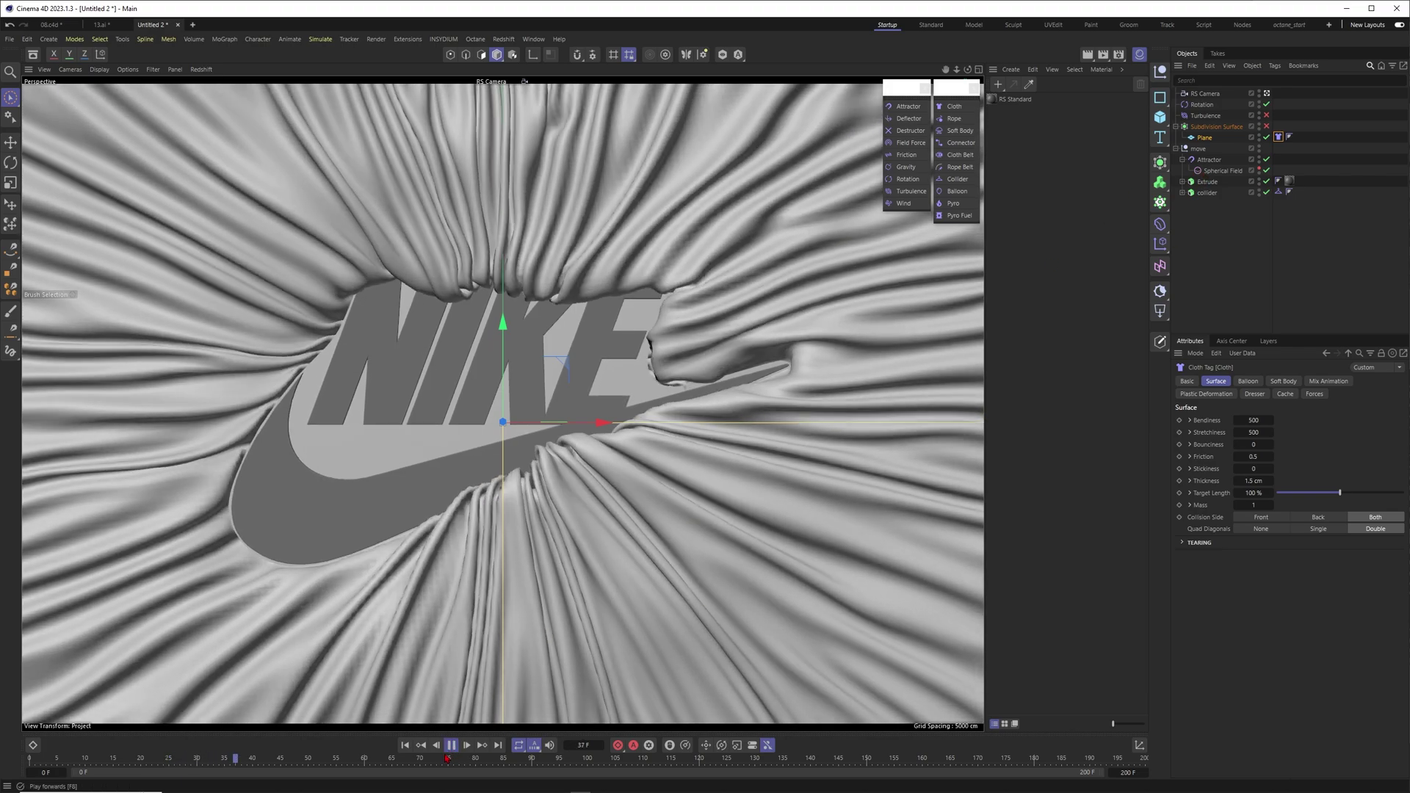
left_click(451, 745)
left_click(1207, 161)
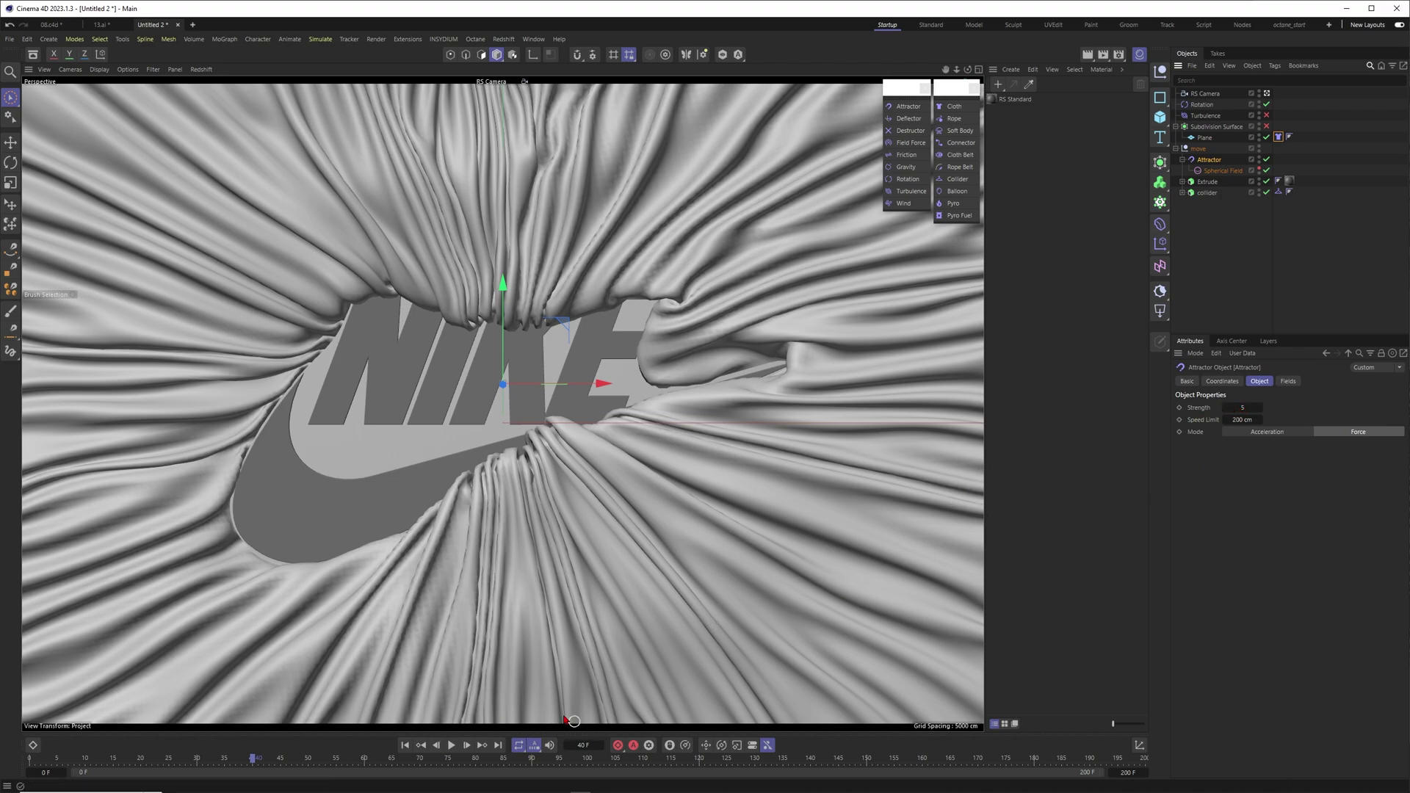
left_click(451, 745)
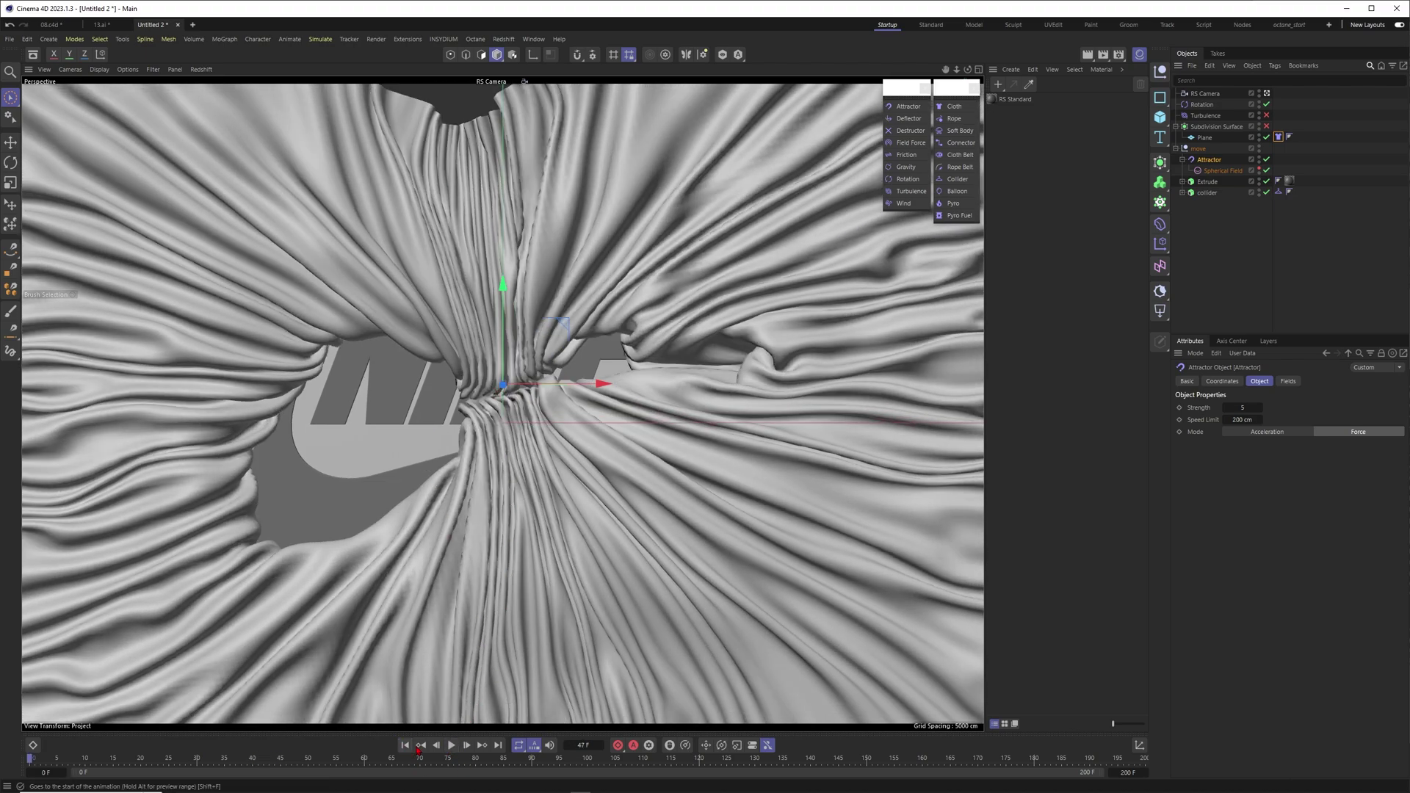
Keyframe the Attractor's strength at 5 on frame 24 and at 0 on frame 42
left_click(450, 745)
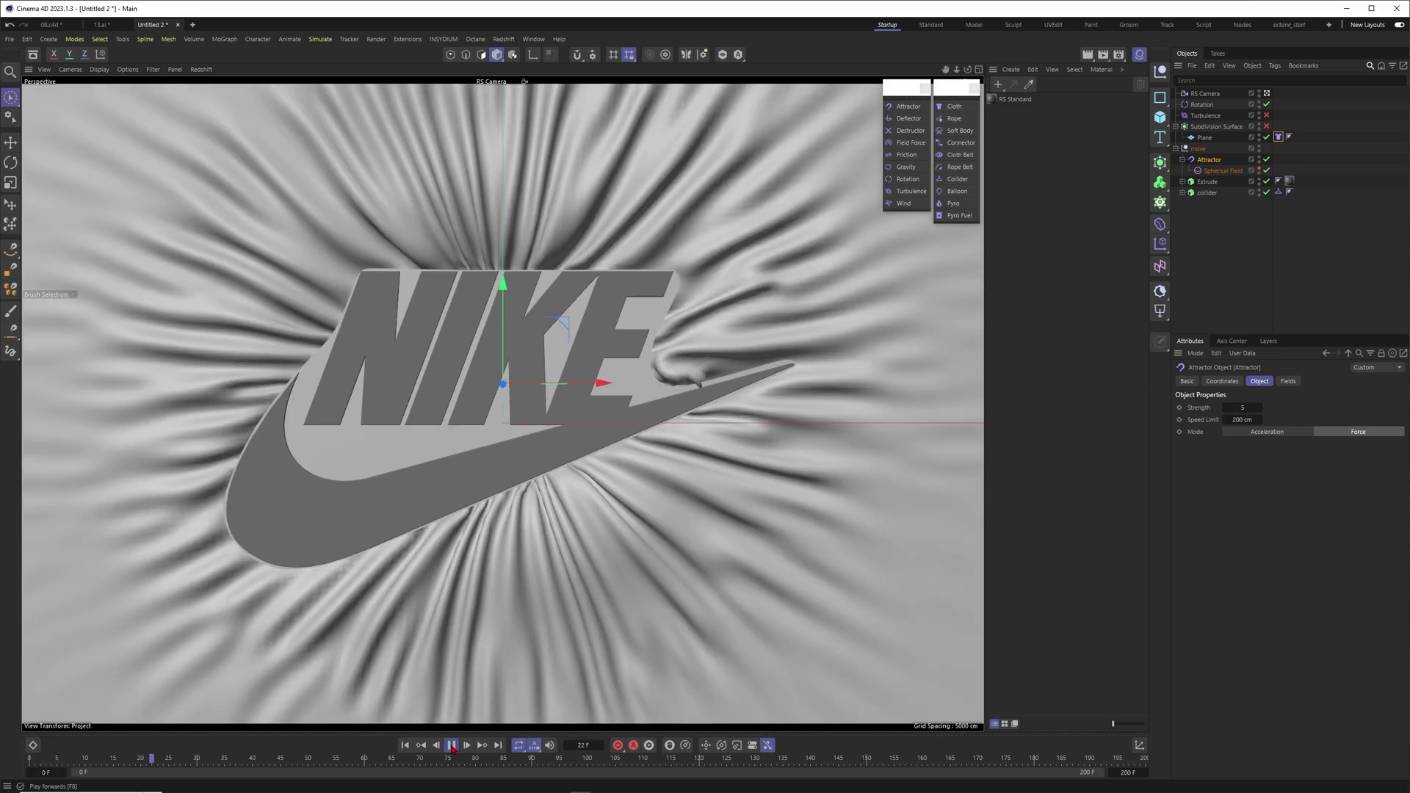
left_click(451, 746)
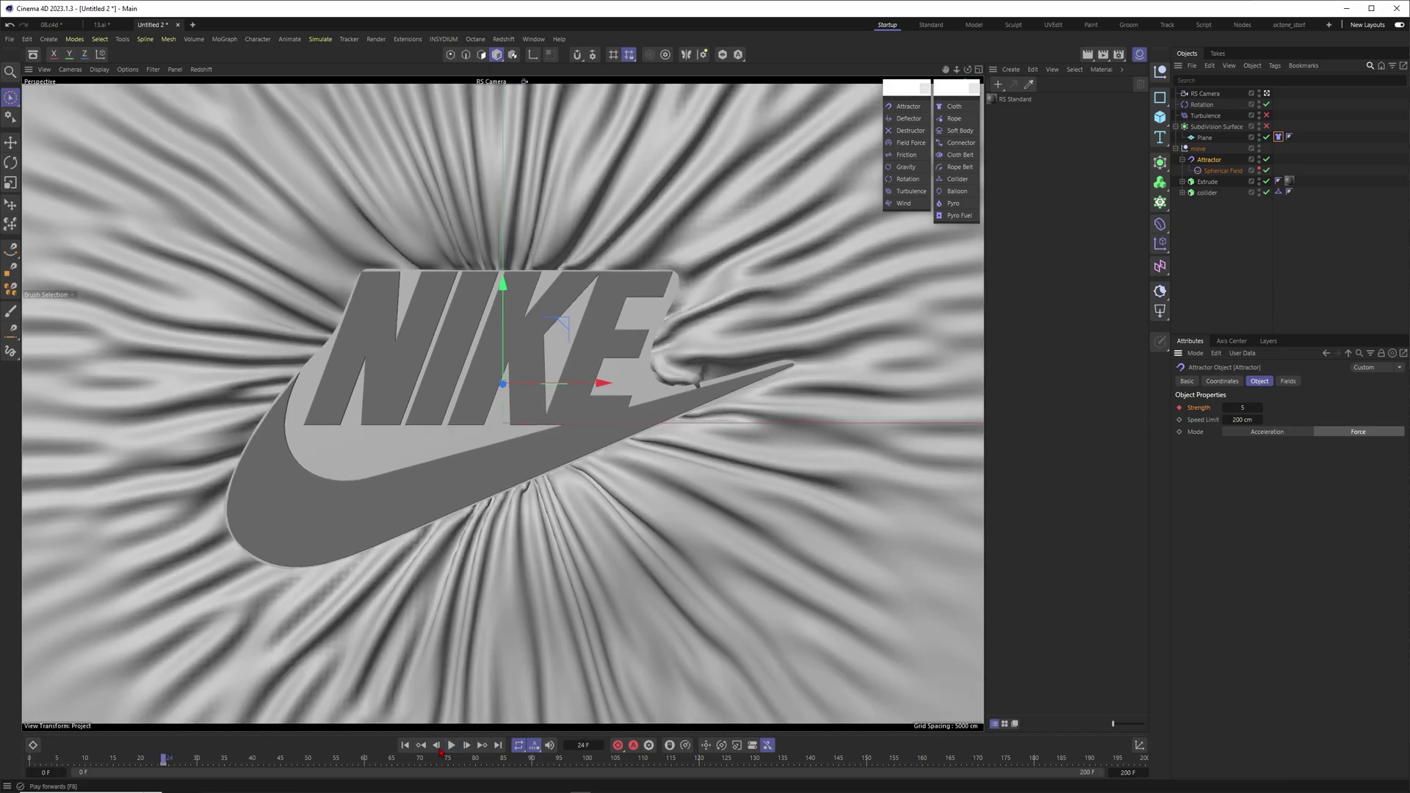
left_click(452, 746)
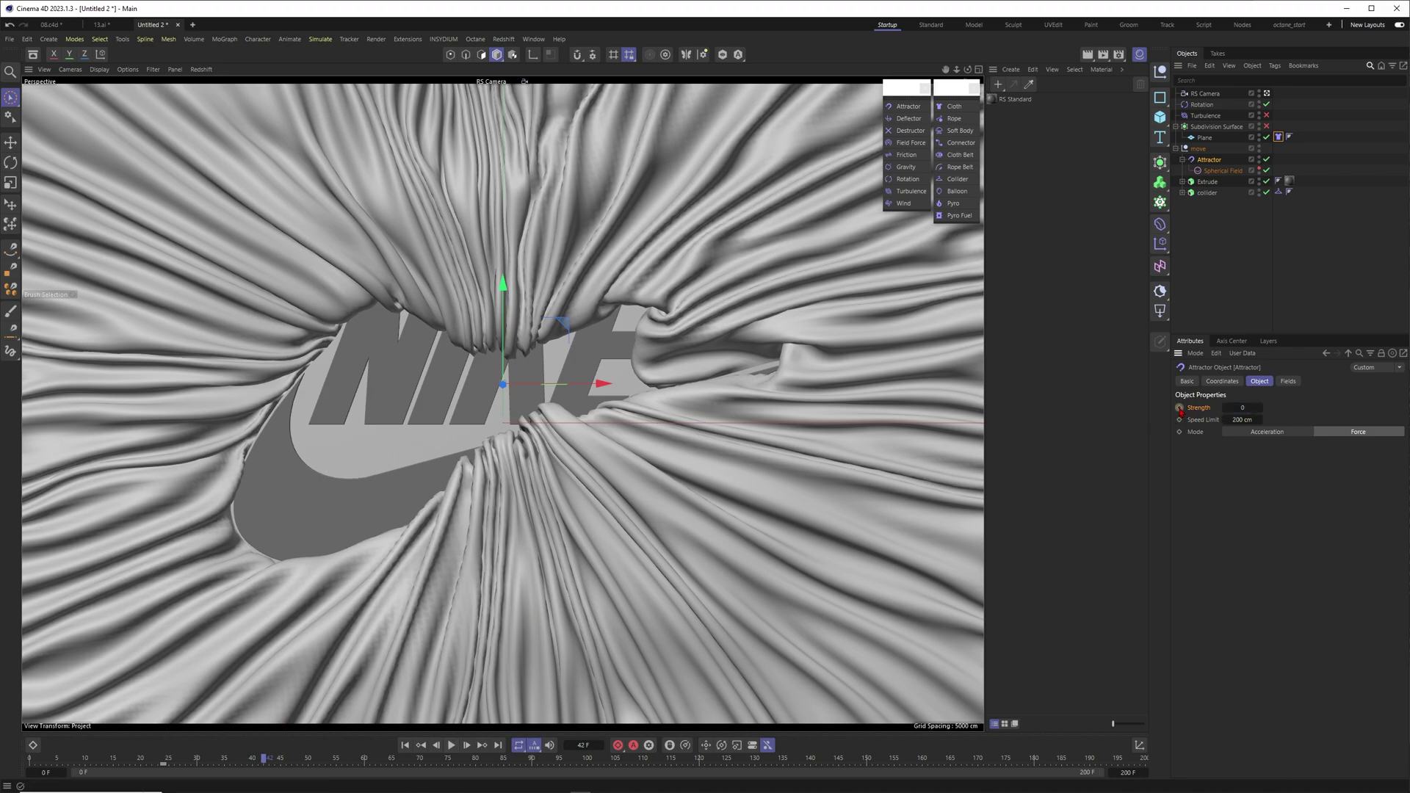
Replay the cloth simulation from the start, pause at frame 52, and continue it past frame 63
left_click(405, 745)
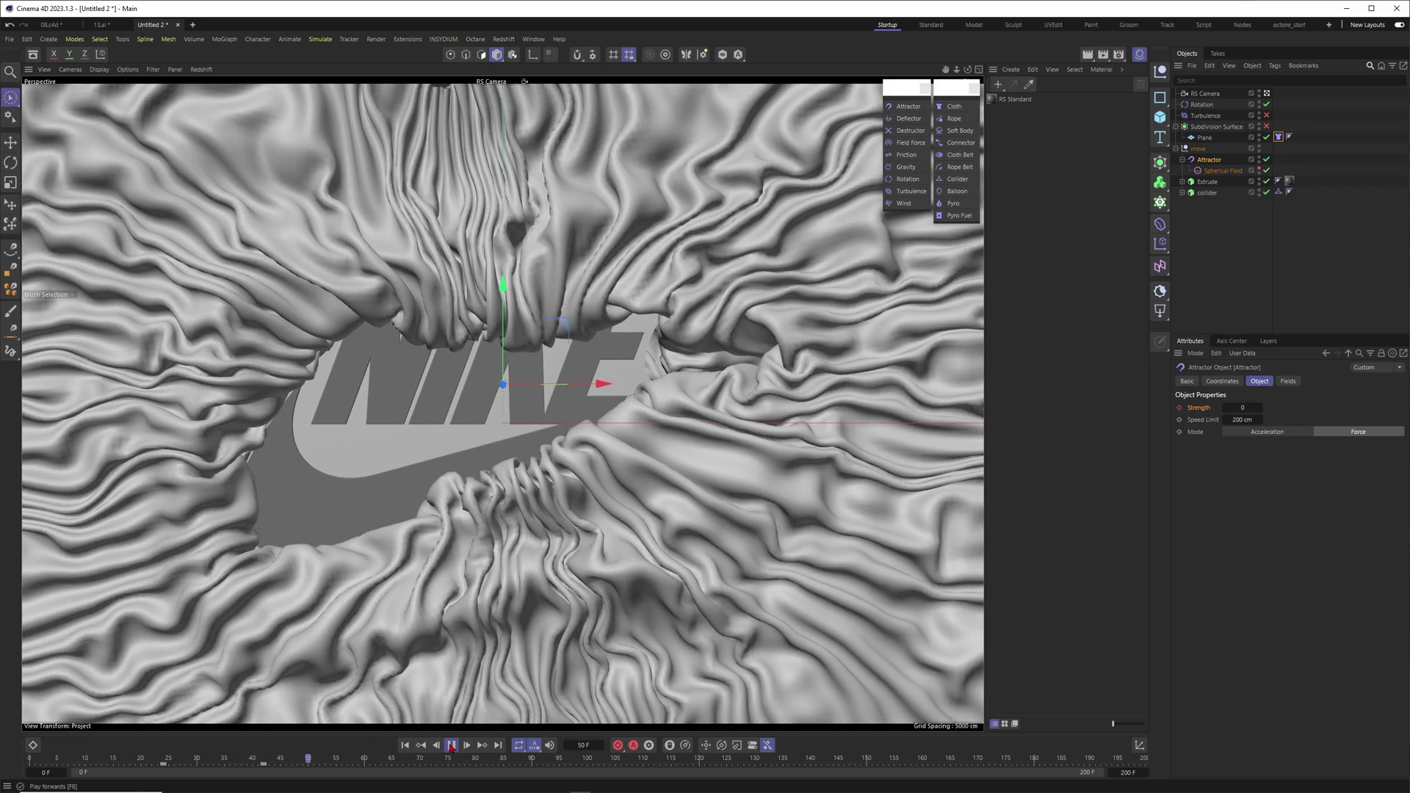
left_click(453, 746)
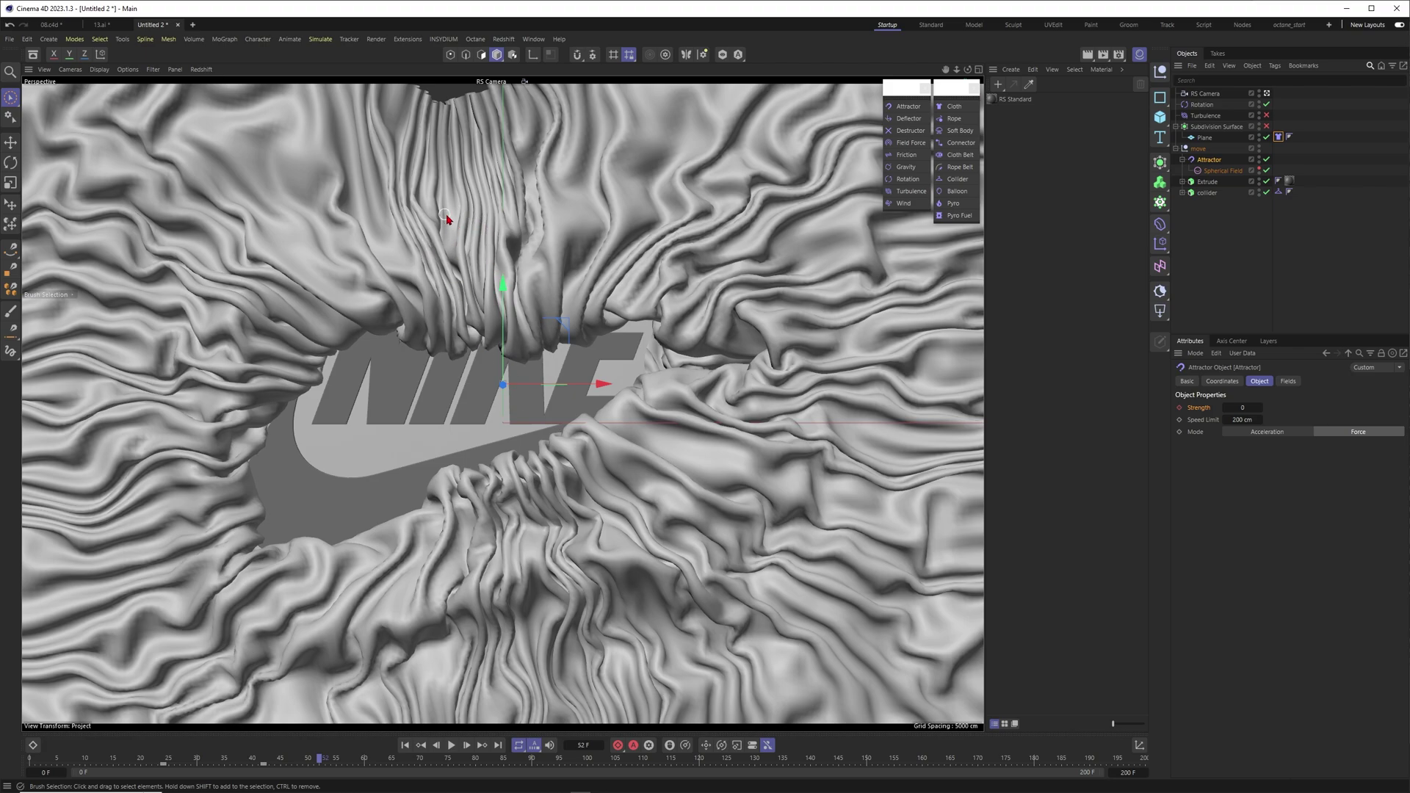
left_click(451, 745)
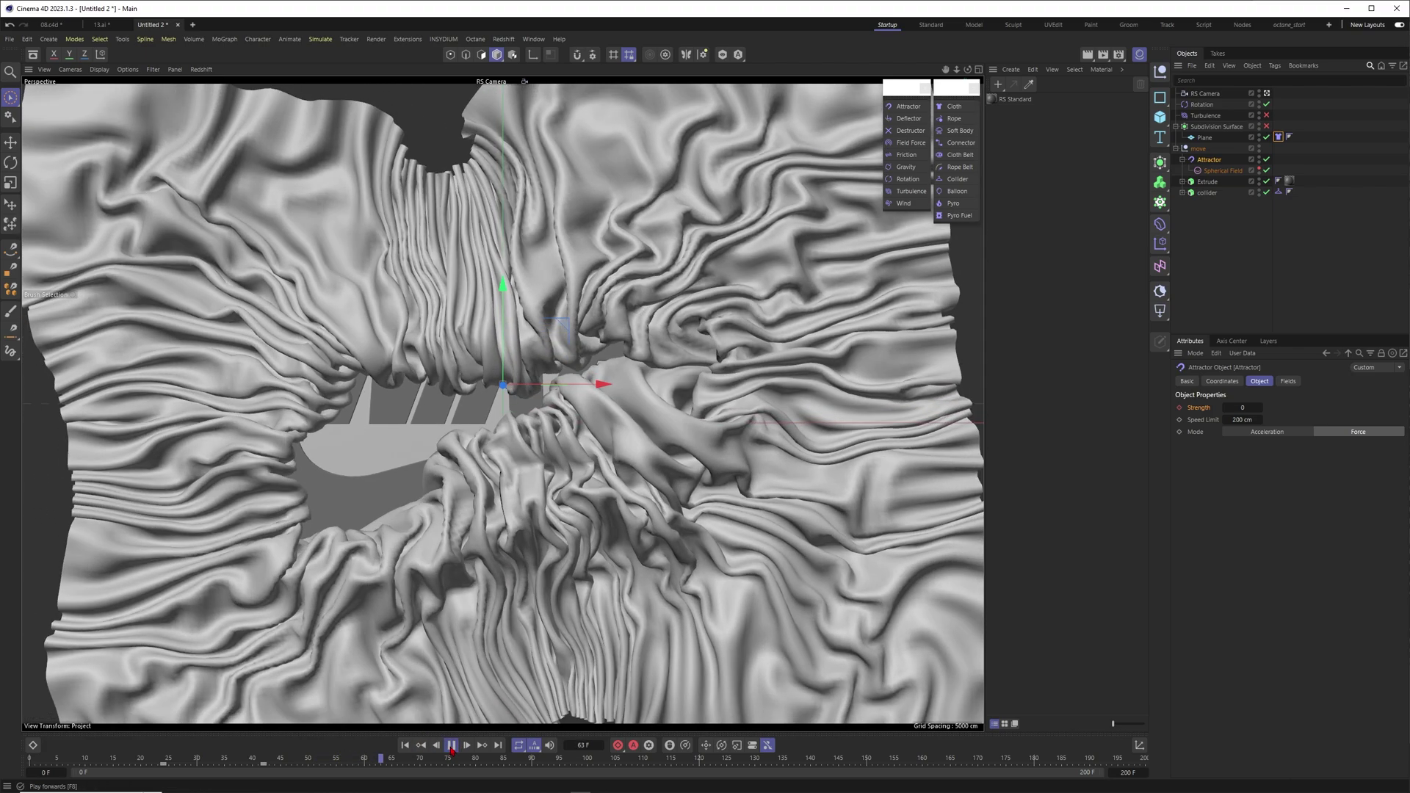
left_click(452, 745)
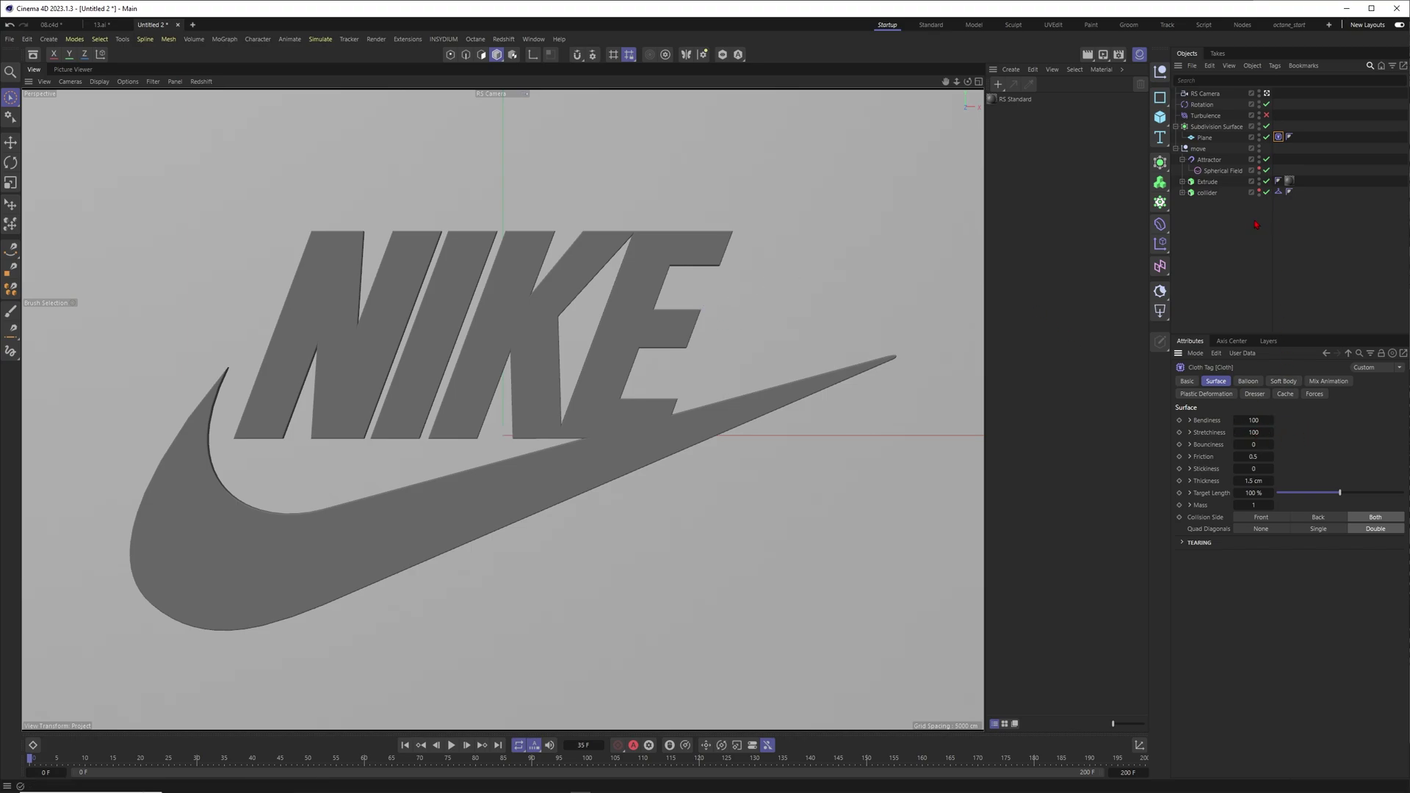
Review the settings of the Attractor, cloth Plane and Subdivision Surface, and open the Cloth tag's cache settings
left_click(1211, 163)
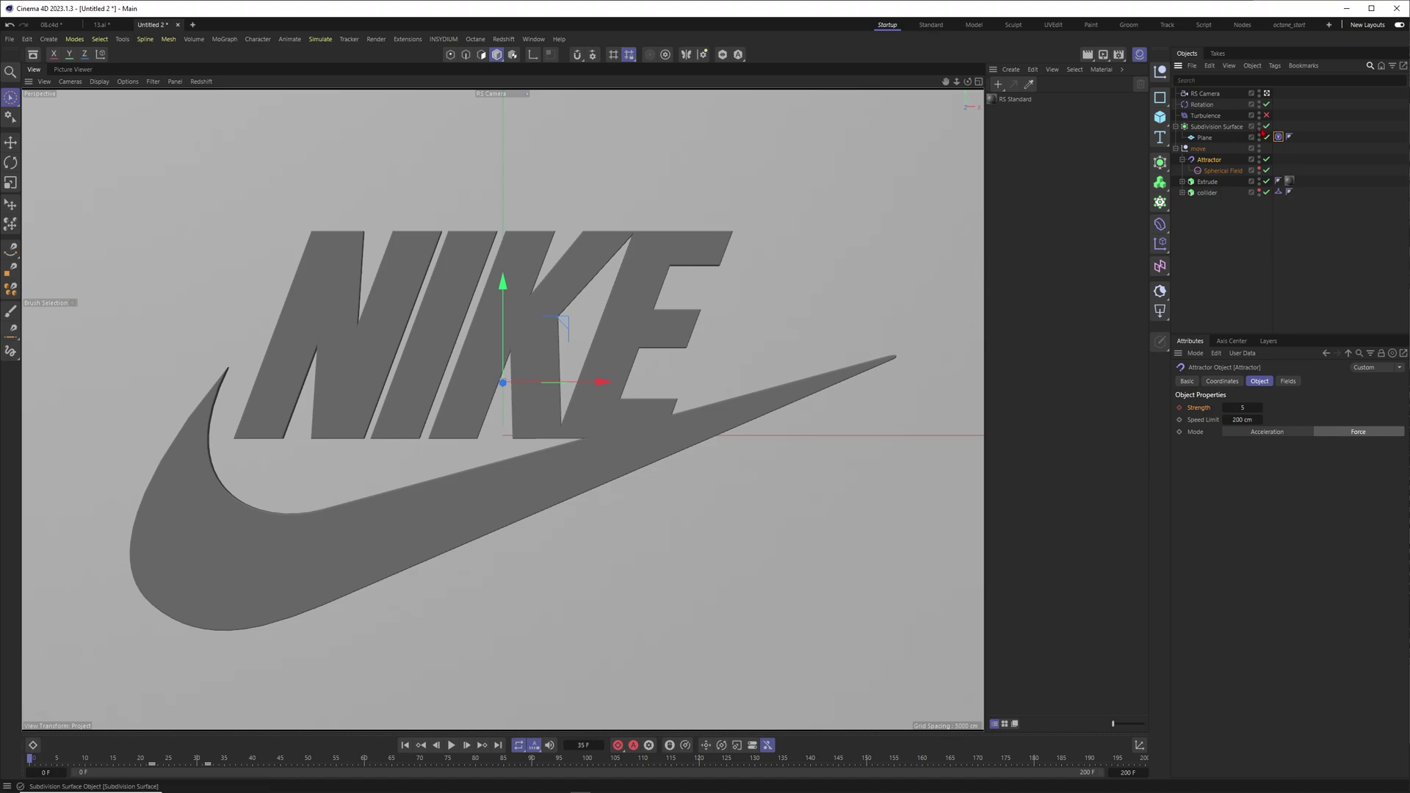
left_click(1205, 137)
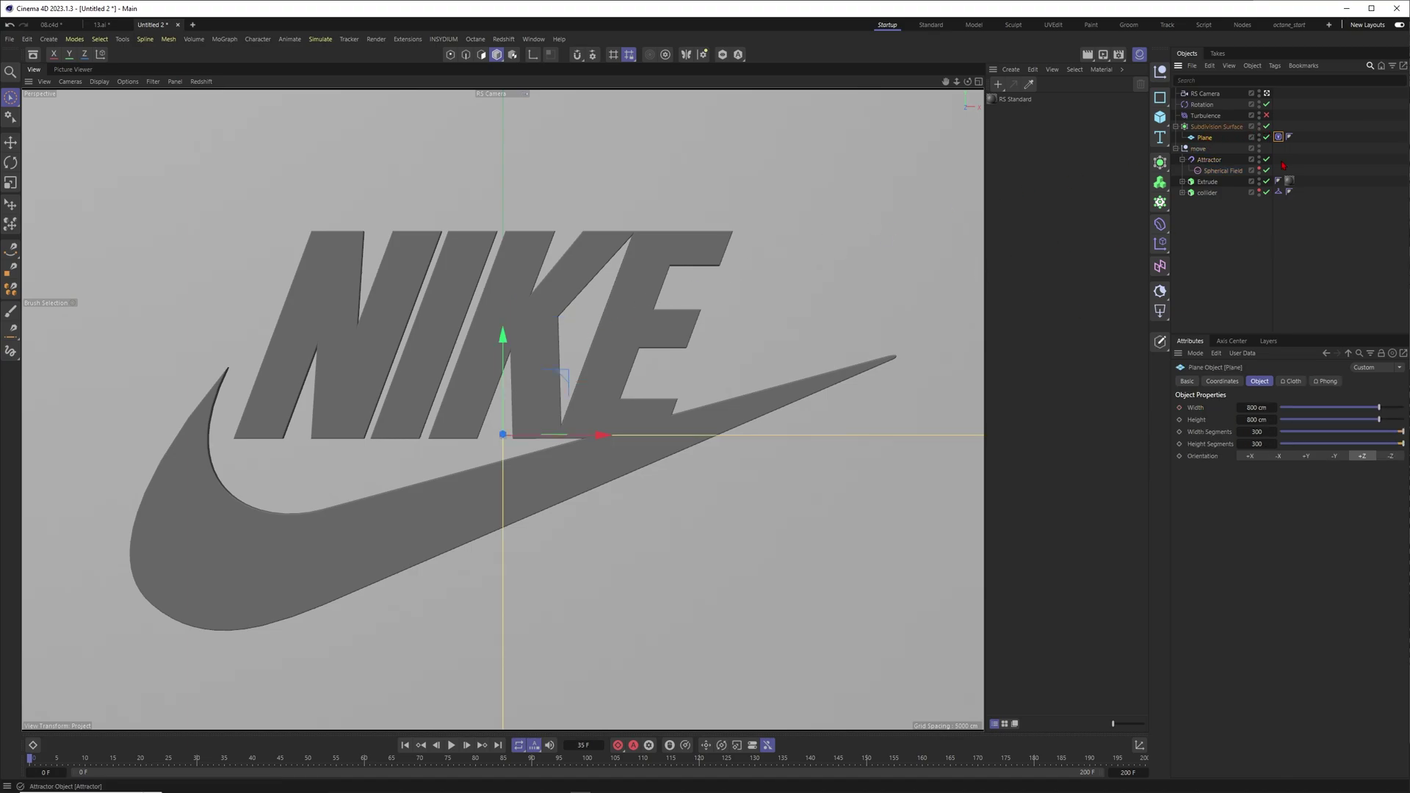
left_click(1217, 126)
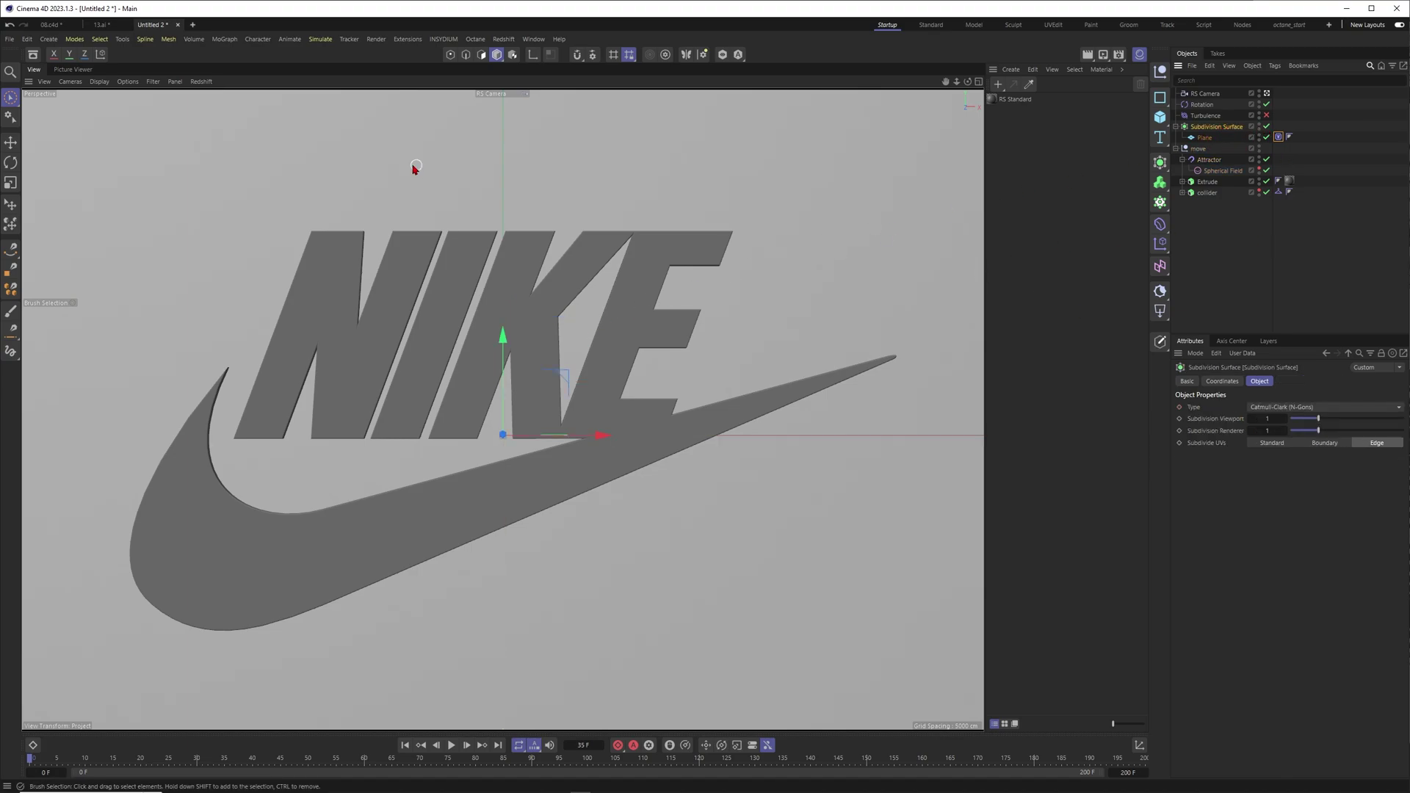
left_click(1278, 138)
left_click(1285, 394)
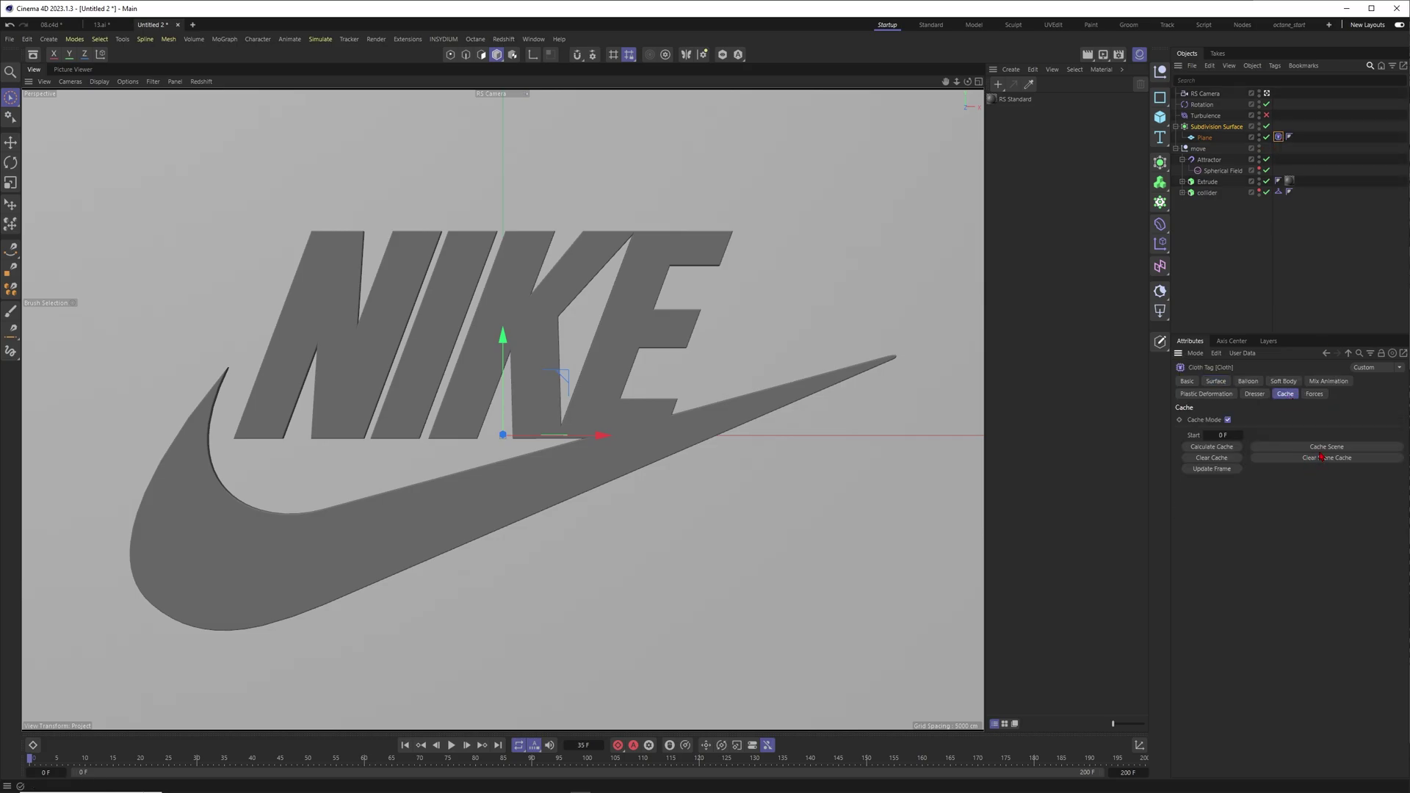
Scrub through the rendered preview.mp4 in the Picture Viewer from the start to frame 81
left_click(72, 69)
left_click_drag(74, 693, 265, 690)
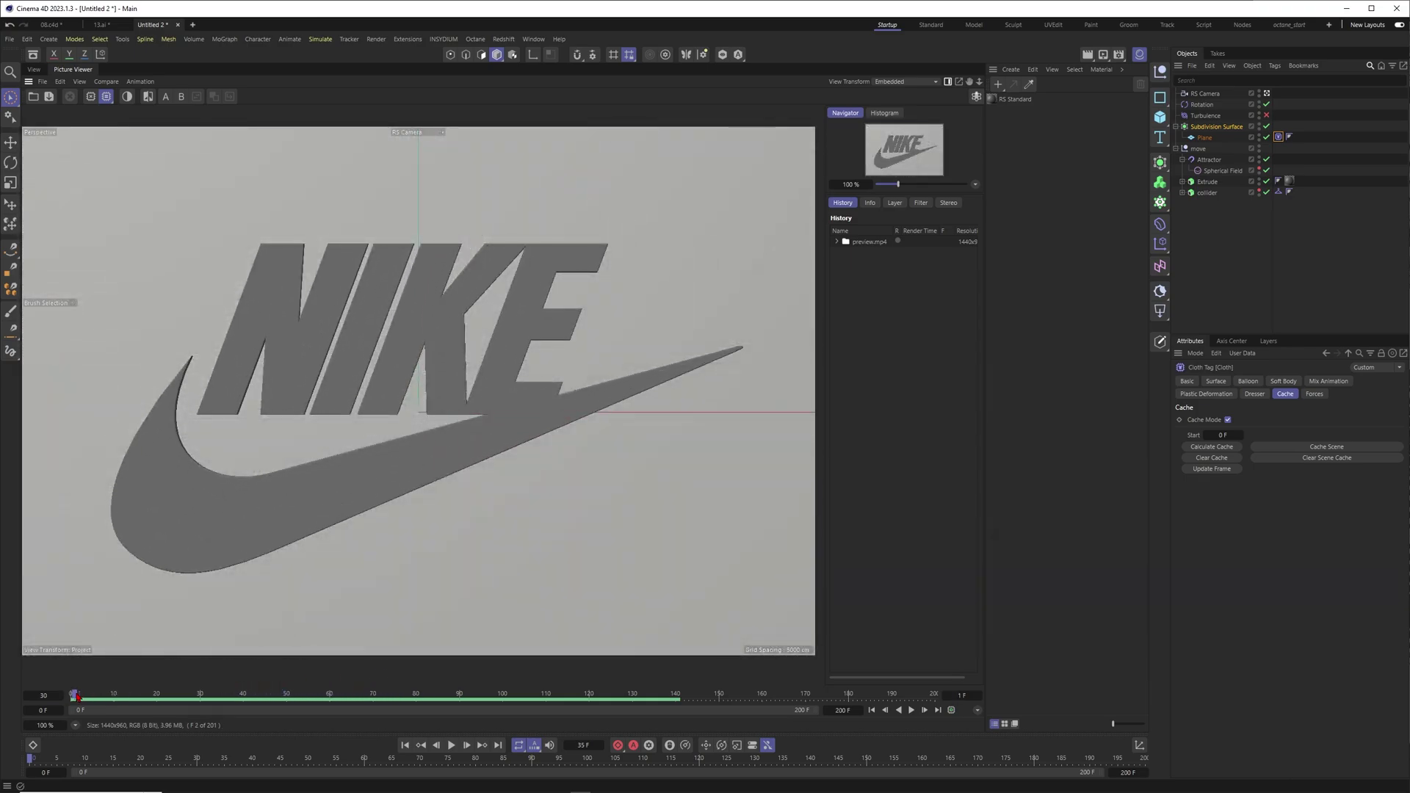
left_click_drag(76, 694, 424, 661)
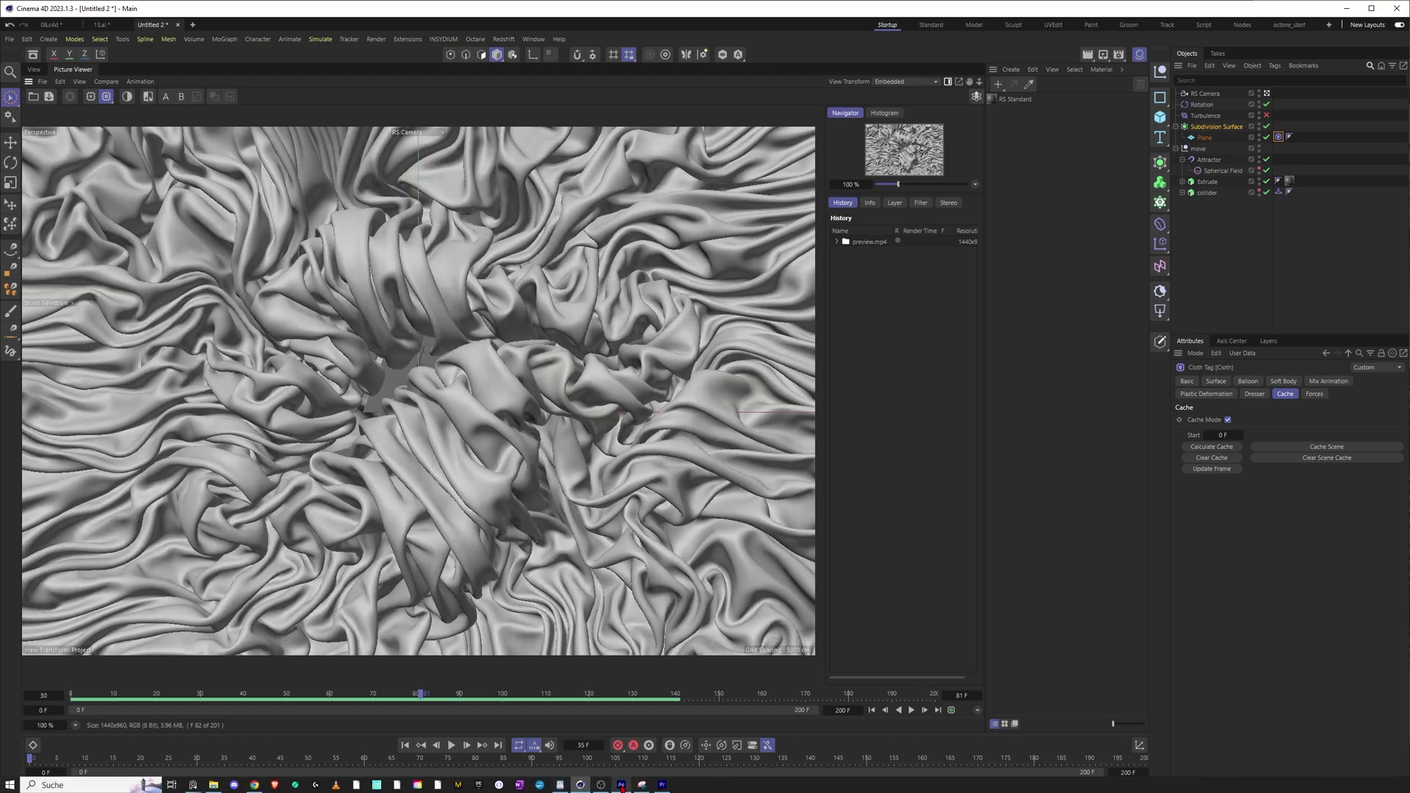
Switch to After Effects to scrub the final composition's opening, and return to Cinema 4D to scrub the preview backwards
left_click(621, 784)
left_click_drag(222, 600, 265, 605)
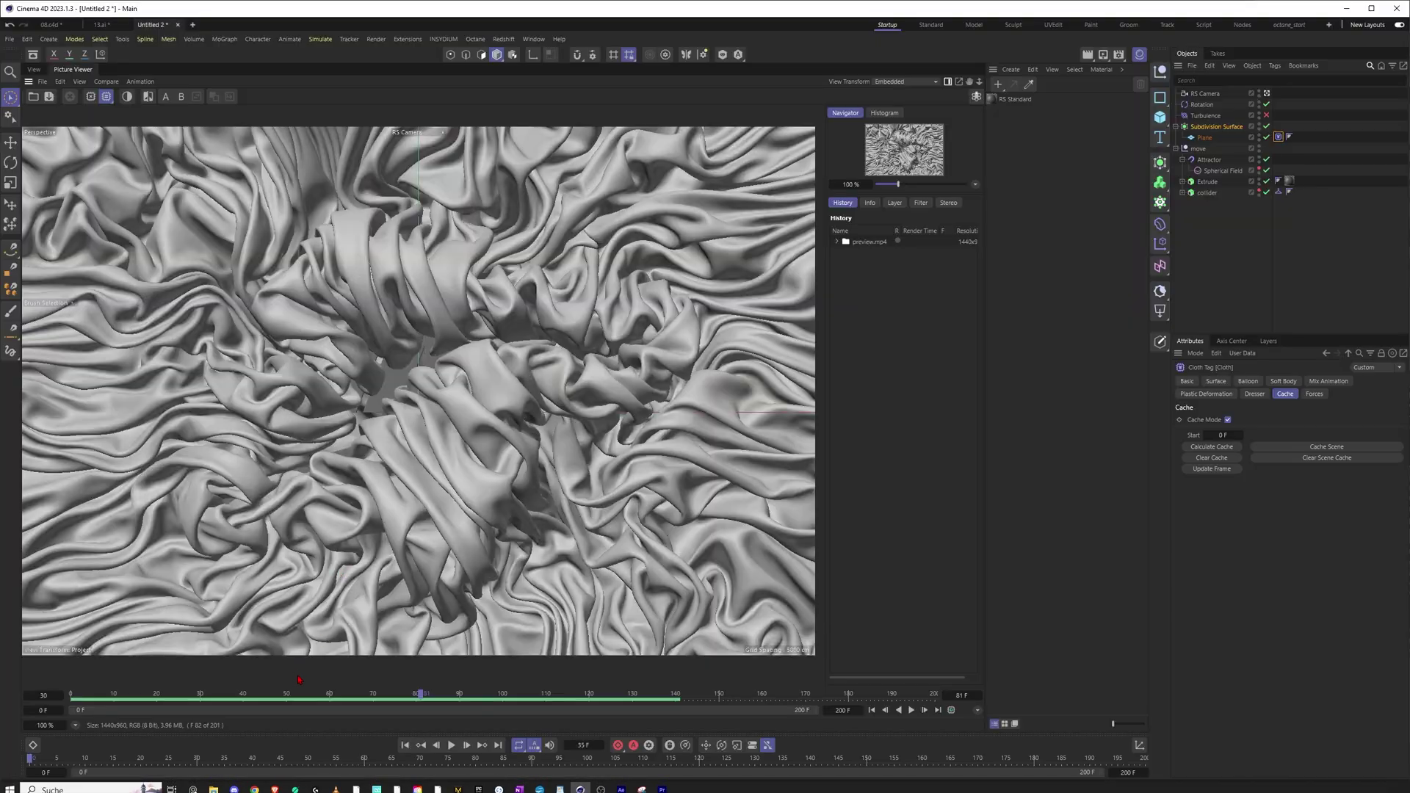
left_click_drag(419, 692, 356, 661)
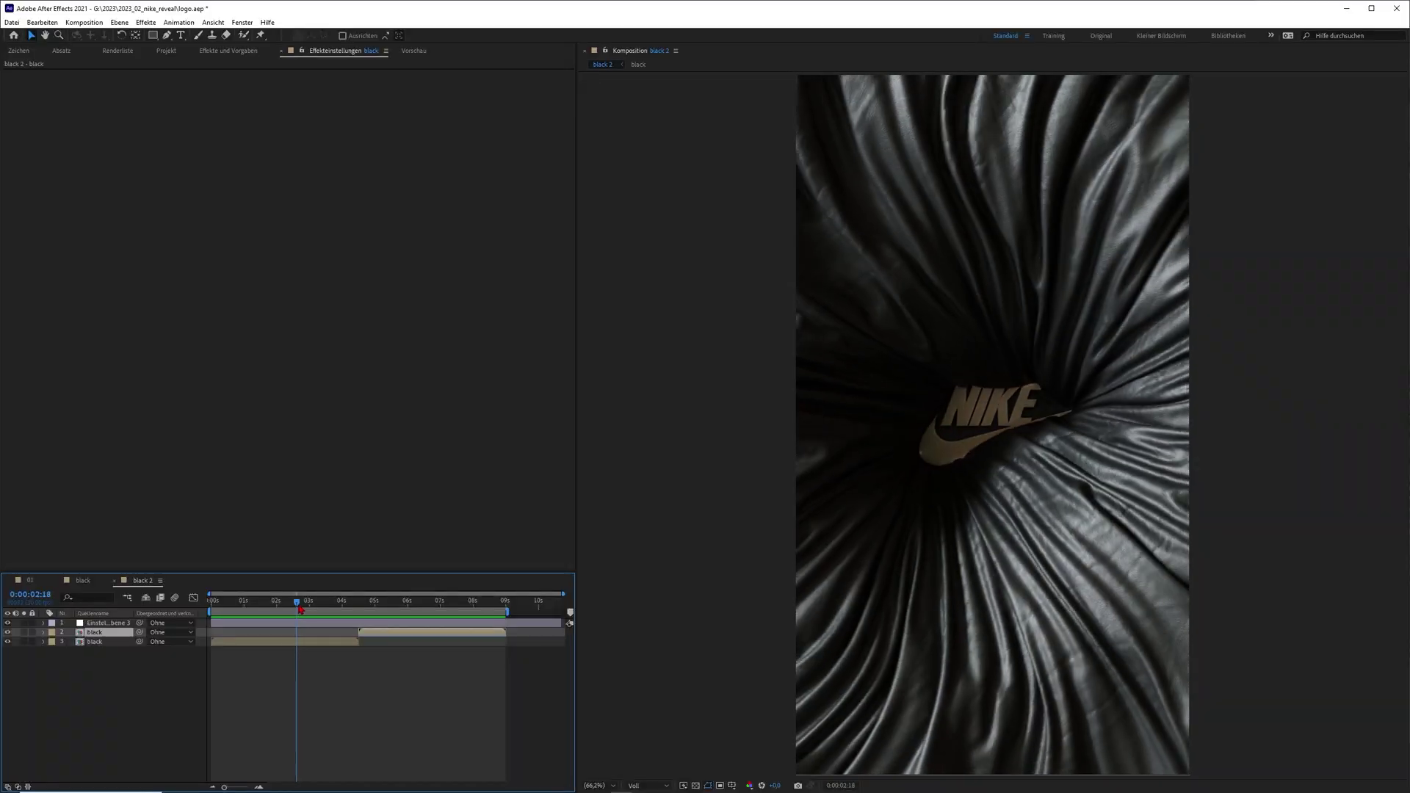
Switch to After Effects and review the finished black 2 composition by playing it and scrubbing through the cloth's collapse around the logo
left_click_drag(286, 613, 211, 612)
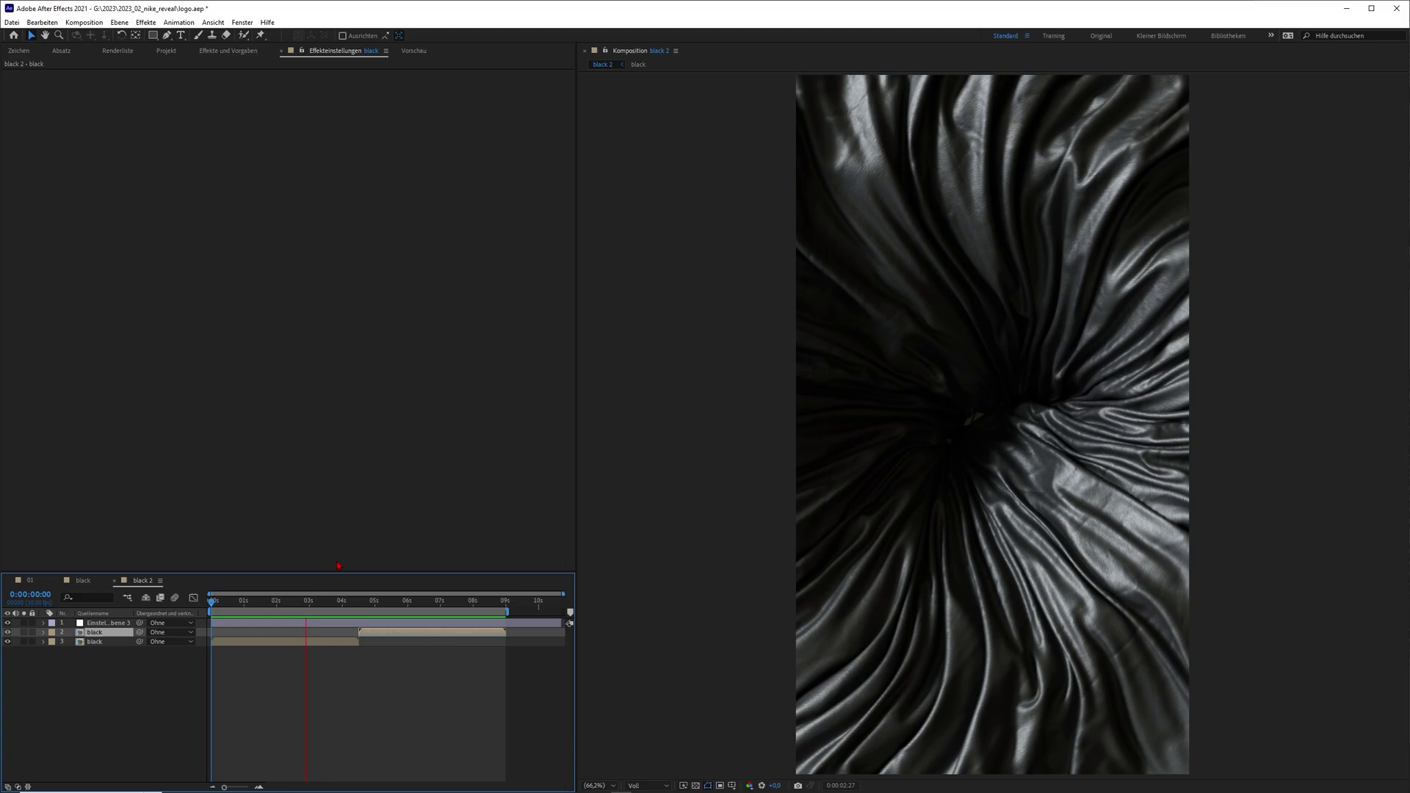
mouse_move(231, 610)
left_mouse_down()
mouse_move(211, 611)
mouse_move(293, 610)
mouse_move(220, 614)
mouse_move(246, 611)
left_mouse_up()
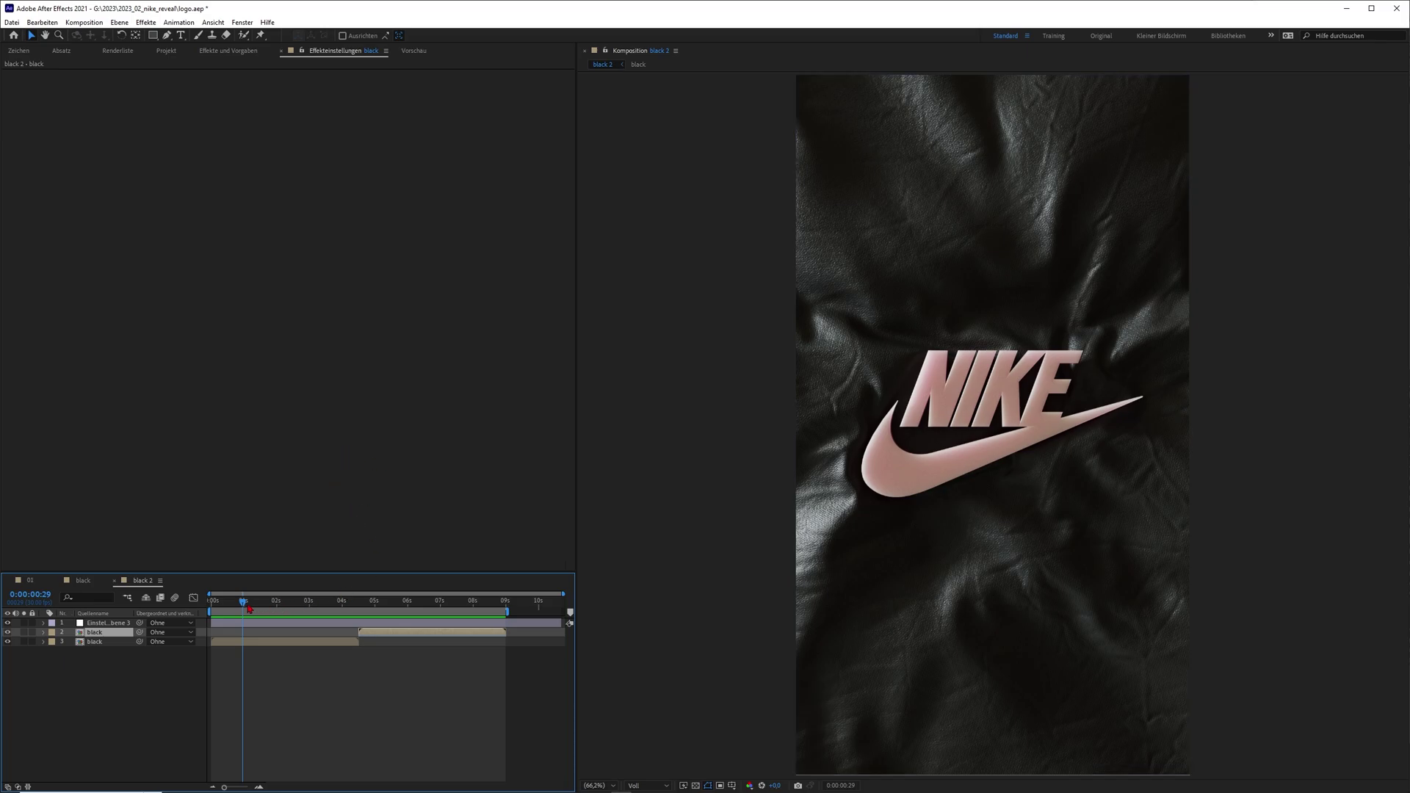
left_click_drag(250, 609, 288, 608)
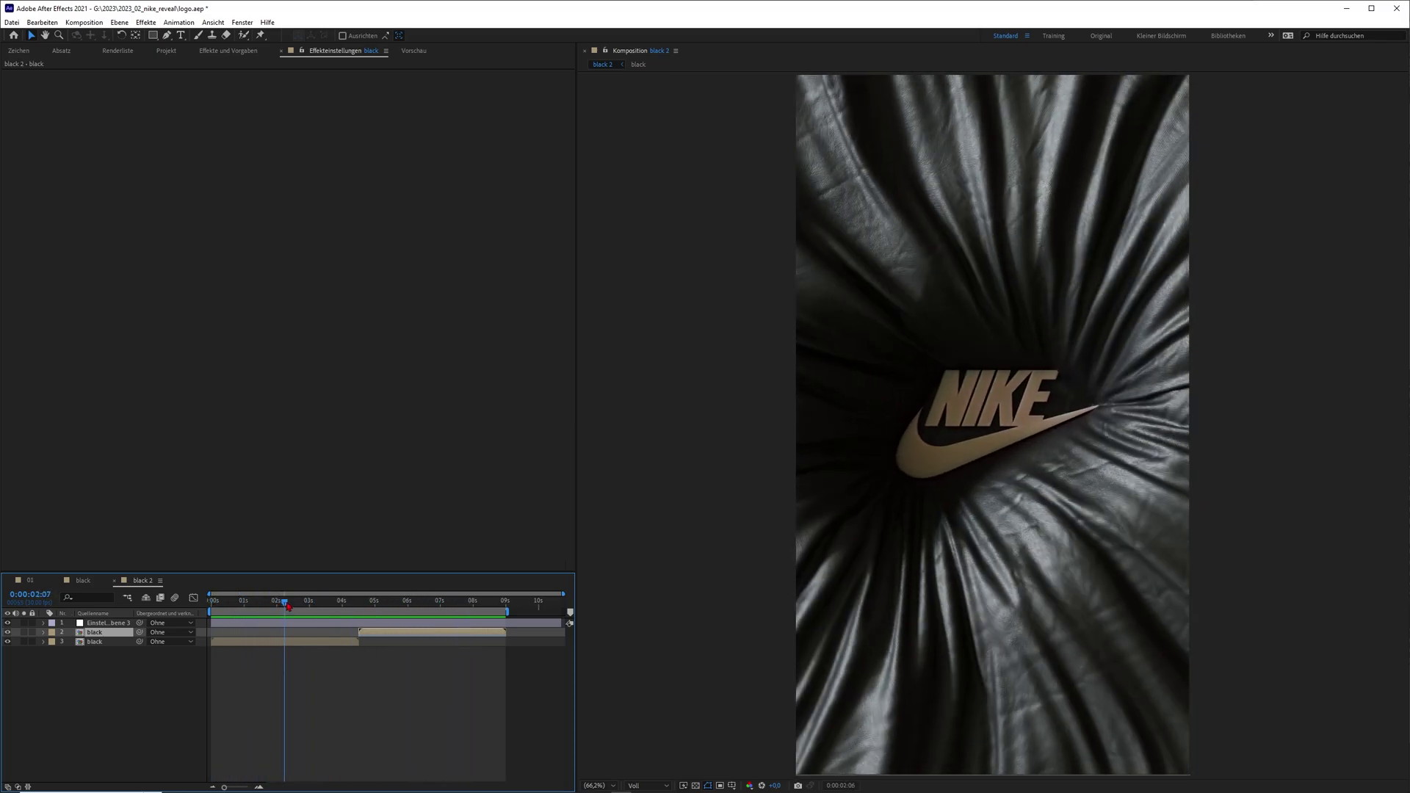
key("space")
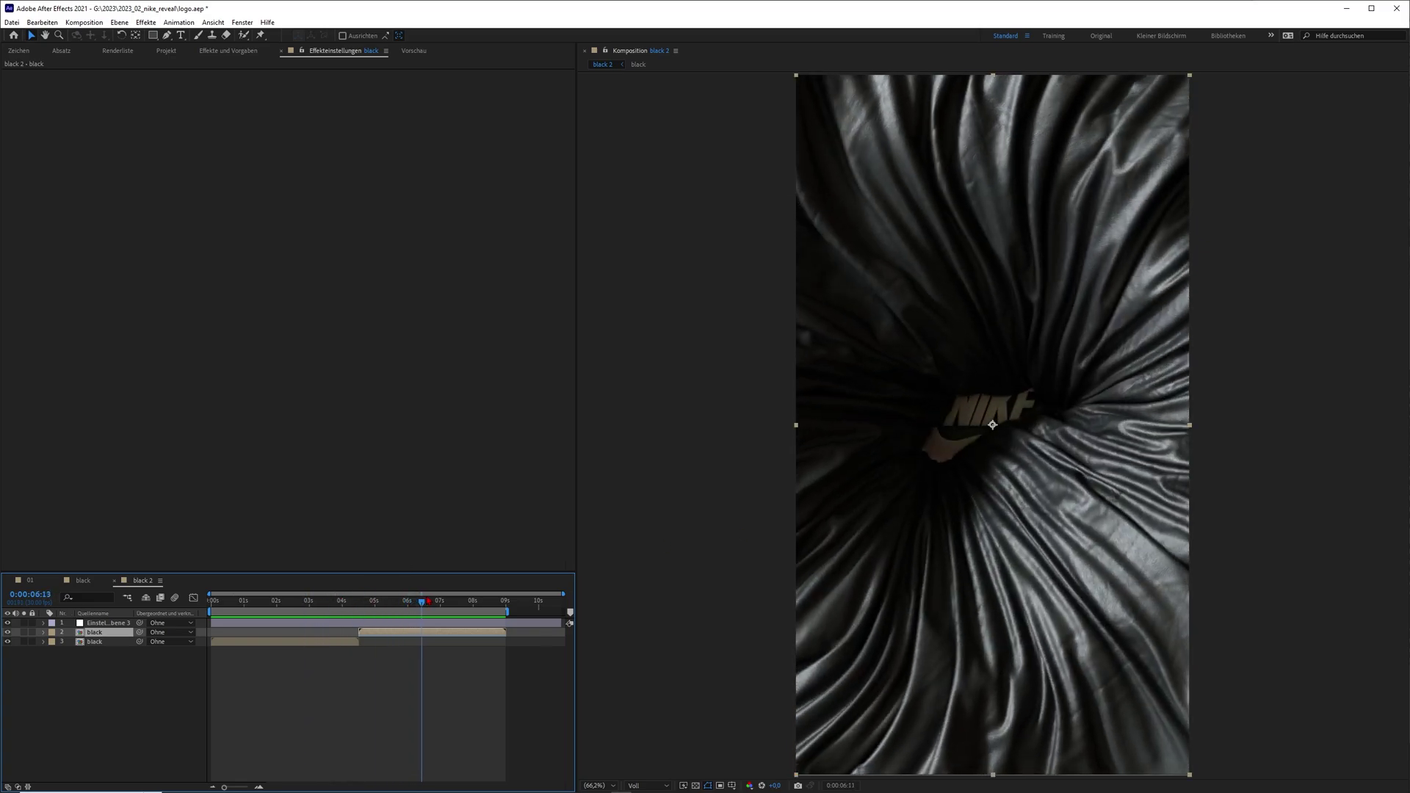
left_click_drag(428, 601, 242, 616)
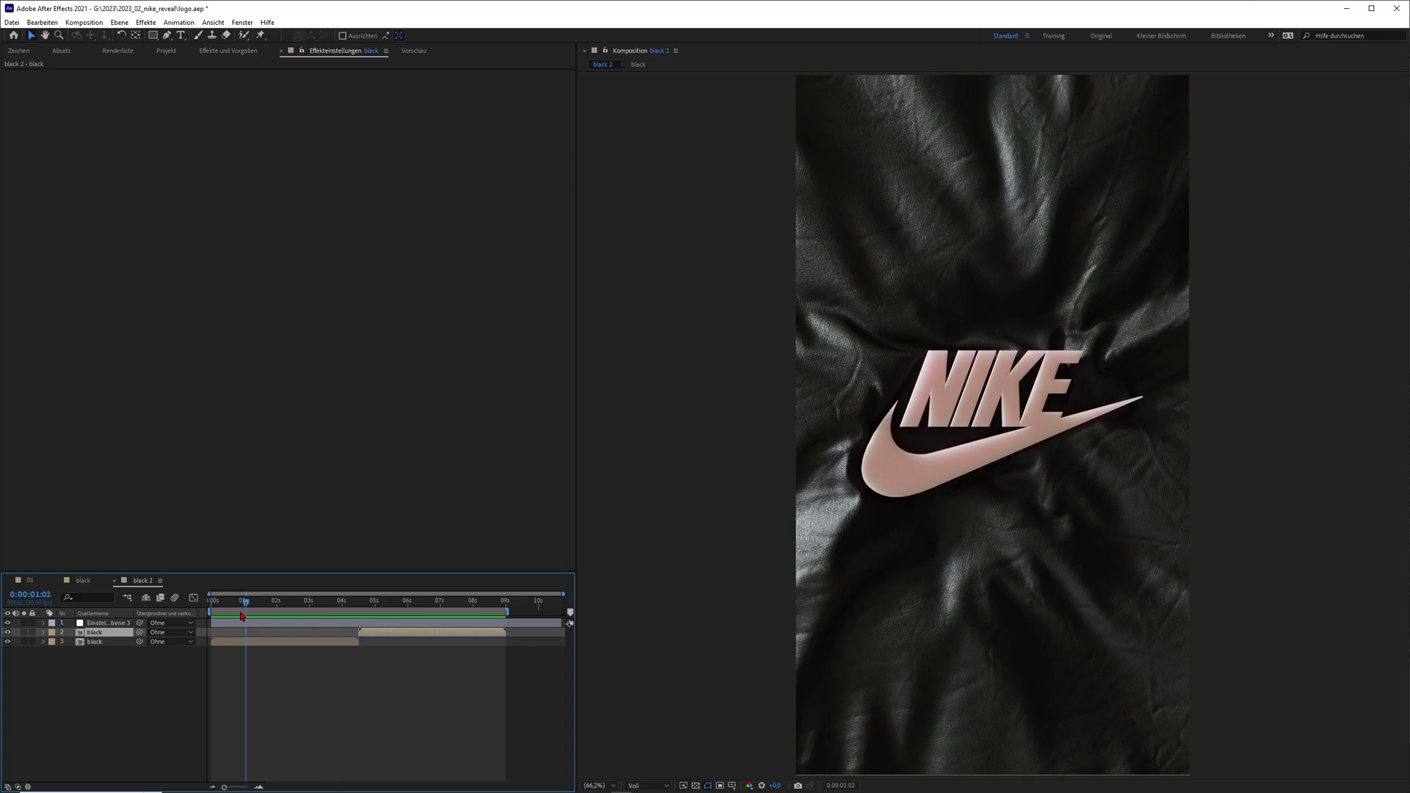
key("space")
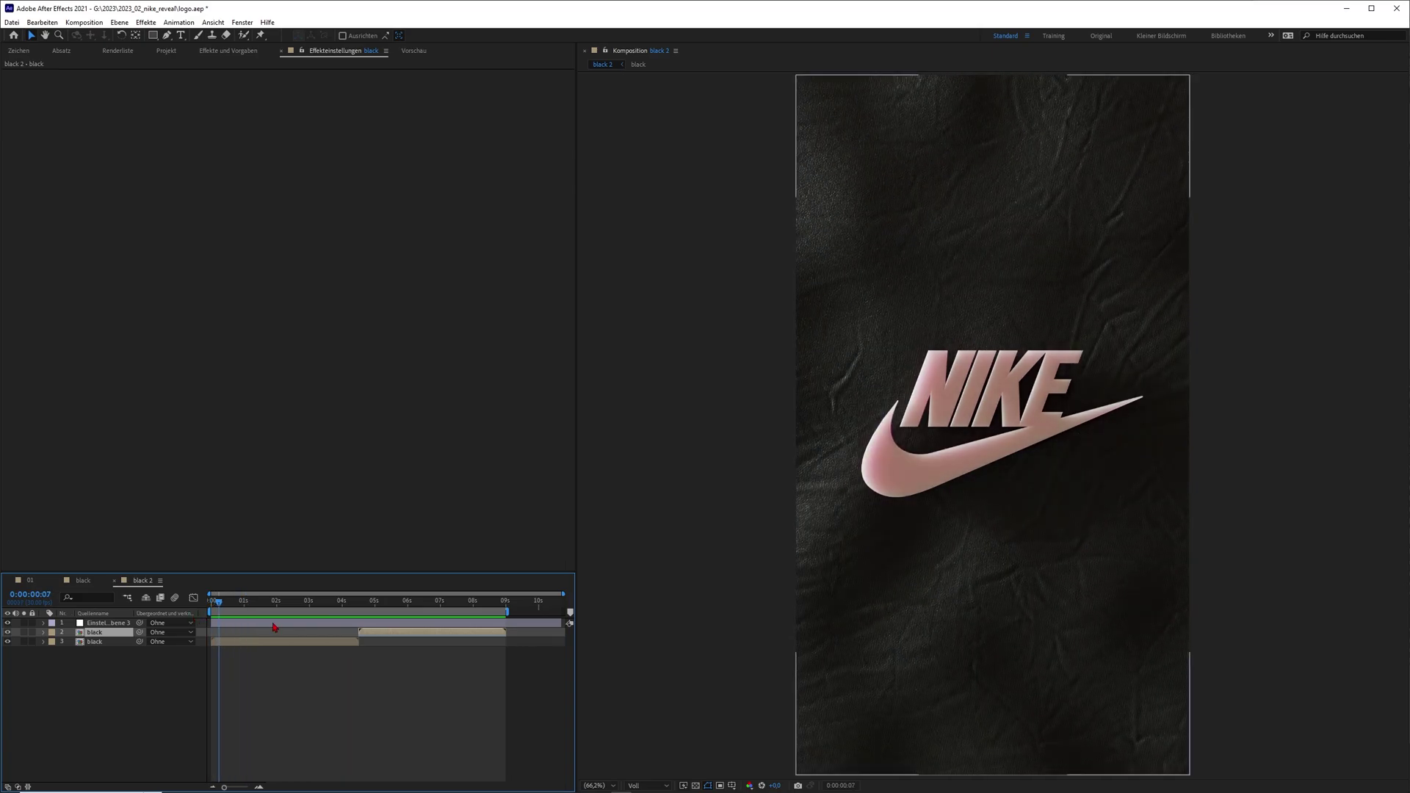